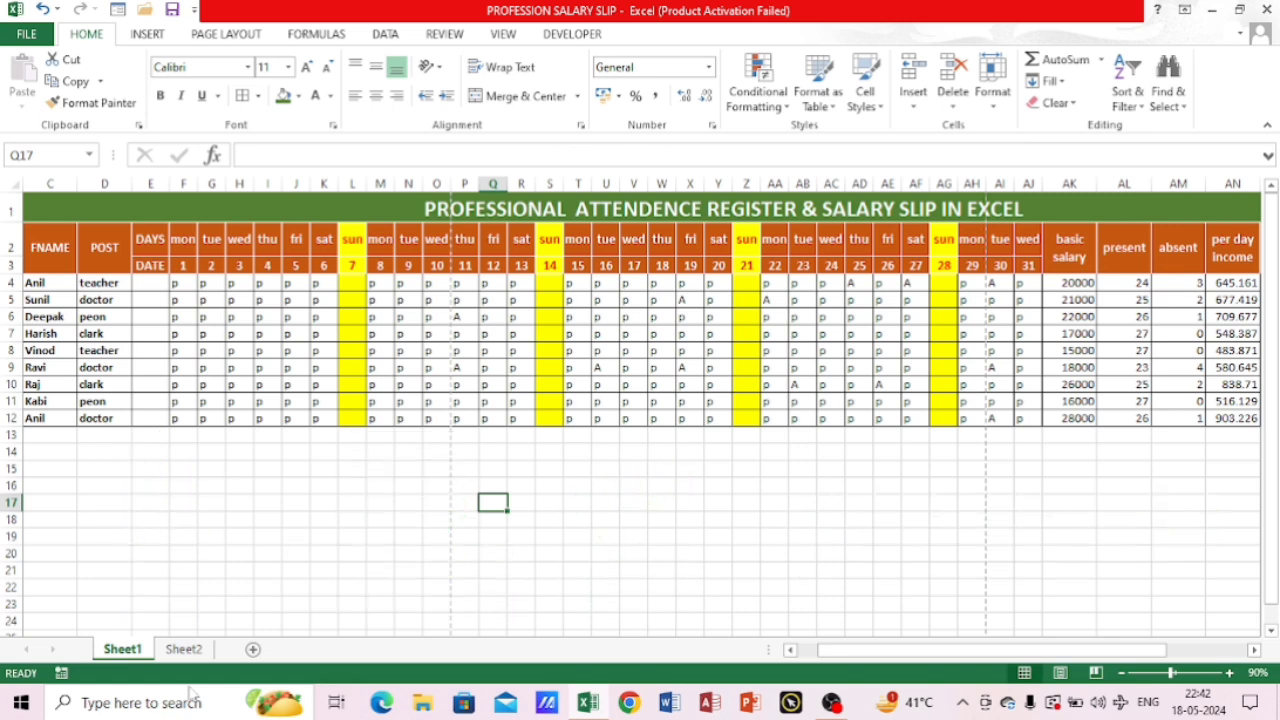
Examine the attendance register on Sheet1, from the employee details through the basic salary, present and absent columns
left_click_drag(850, 651, 765, 652)
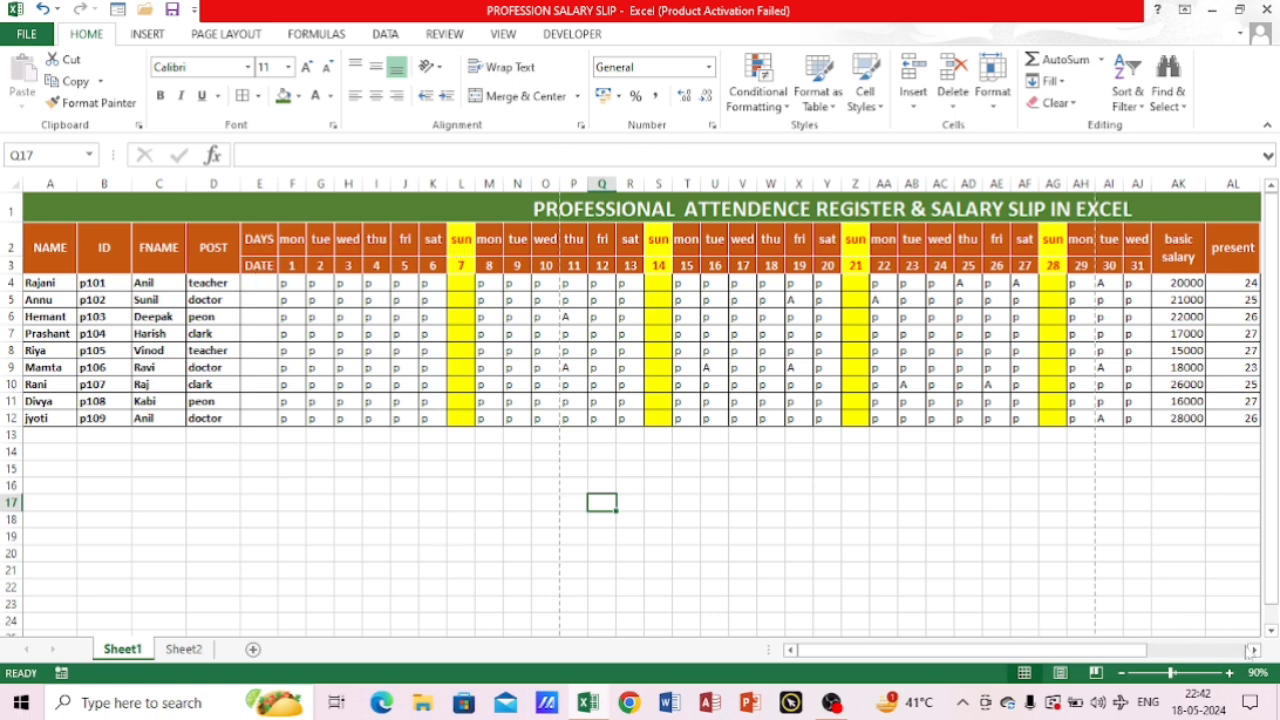
left_click(1254, 650)
left_click(1254, 650)
left_click(1254, 650)
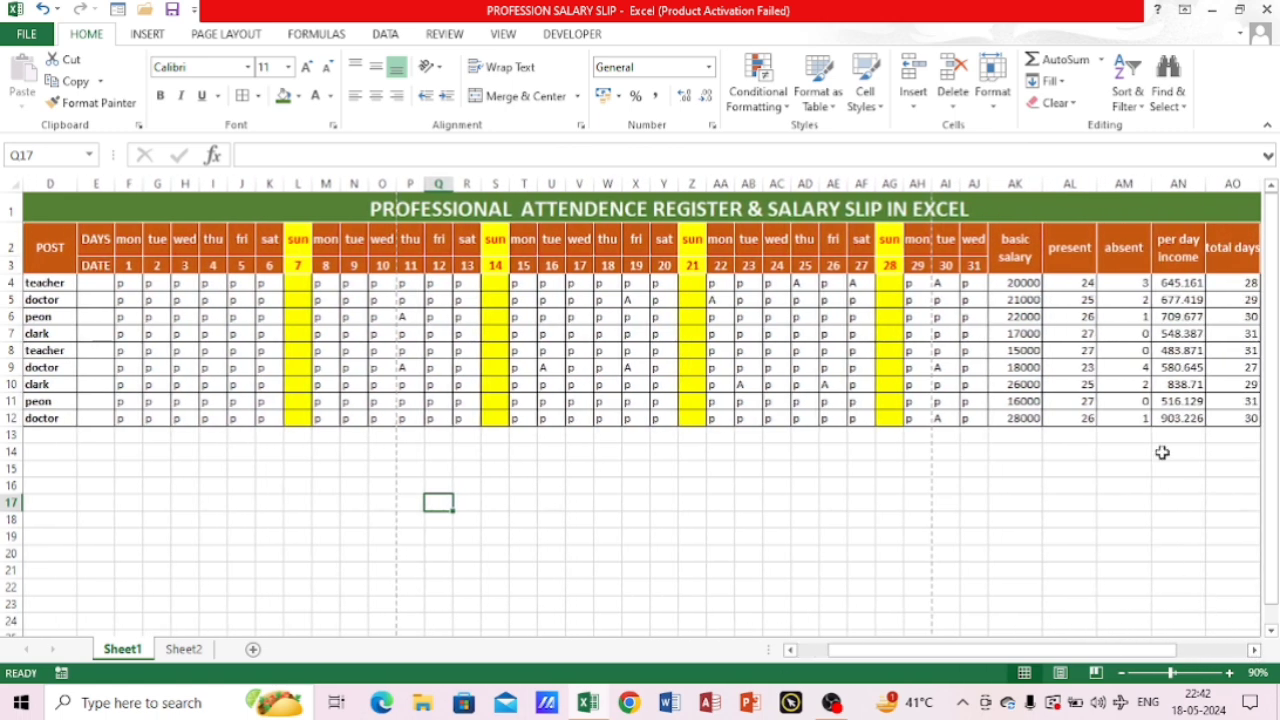
left_click(1014, 256)
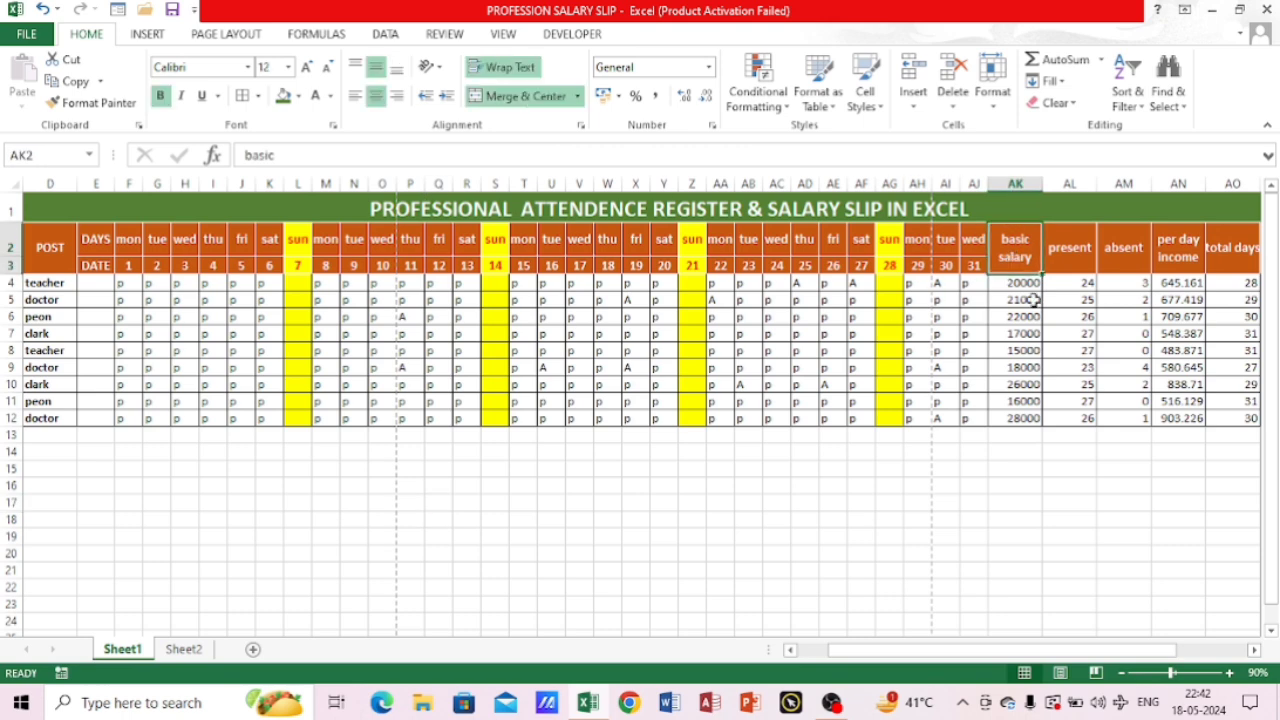
left_click(1078, 256)
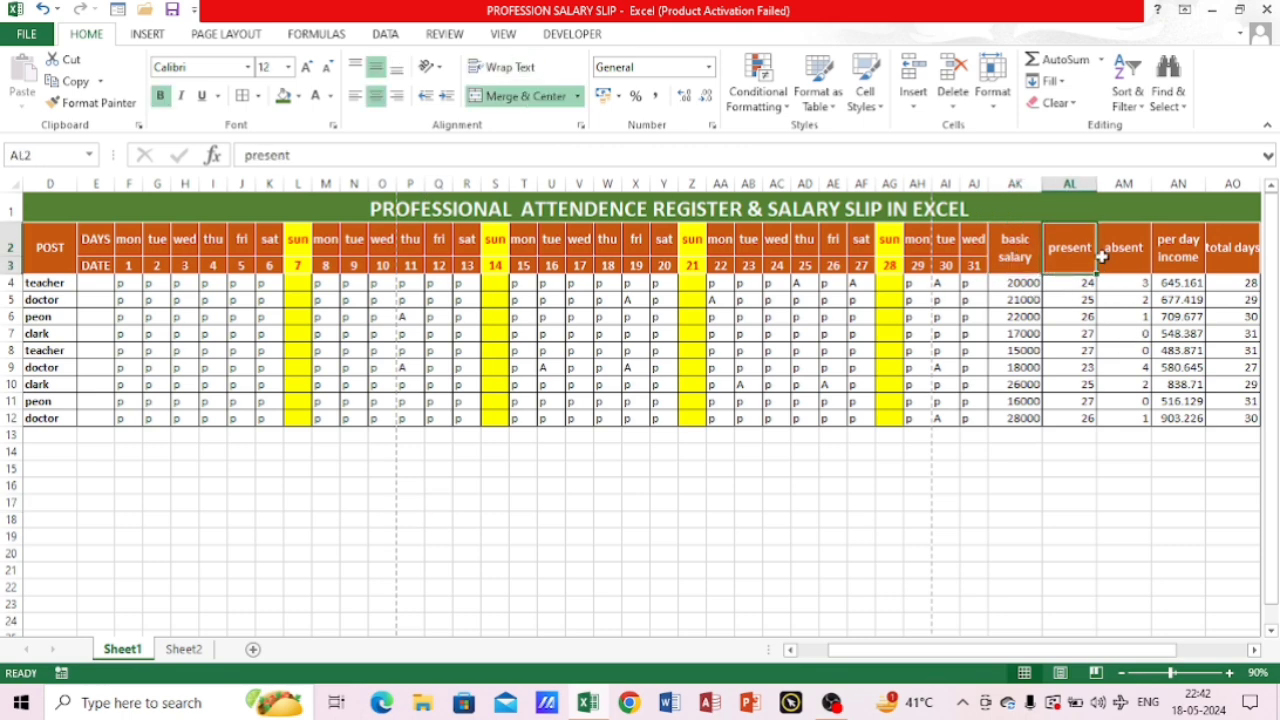
left_click(1116, 256)
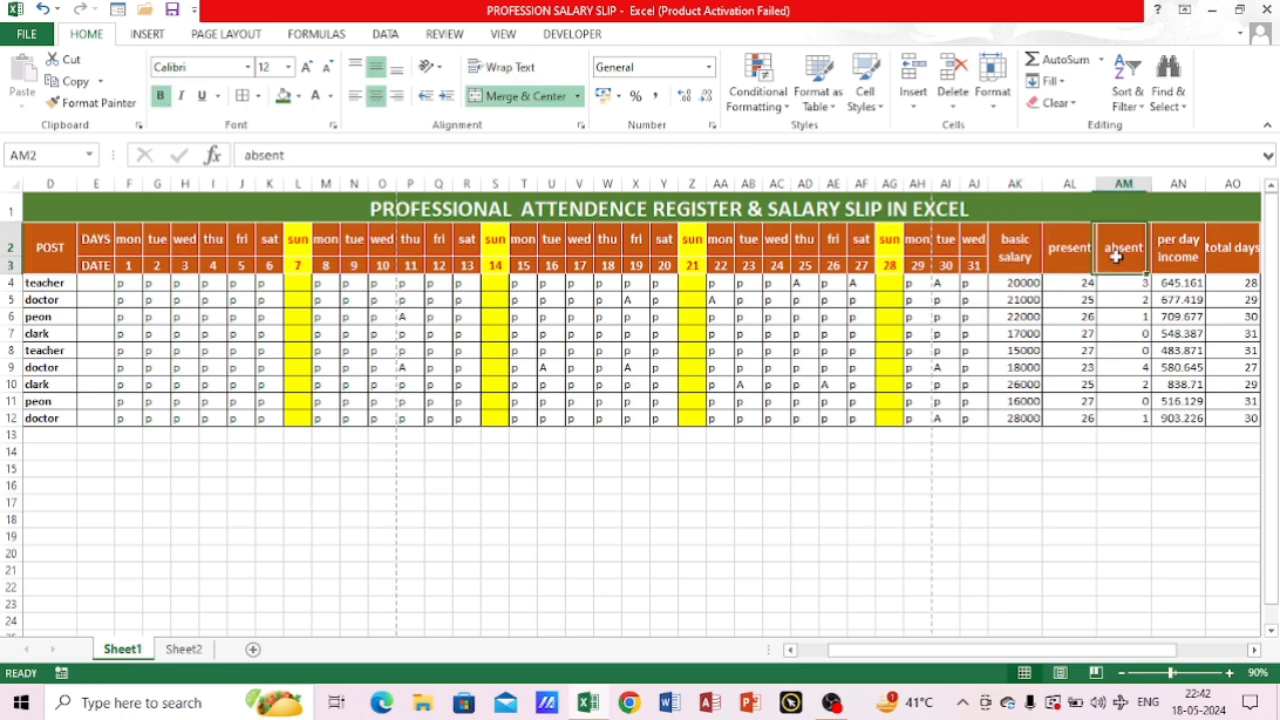
left_click(1254, 650)
left_click(1254, 651)
left_click(1254, 651)
left_click(1254, 651)
left_click(1254, 651)
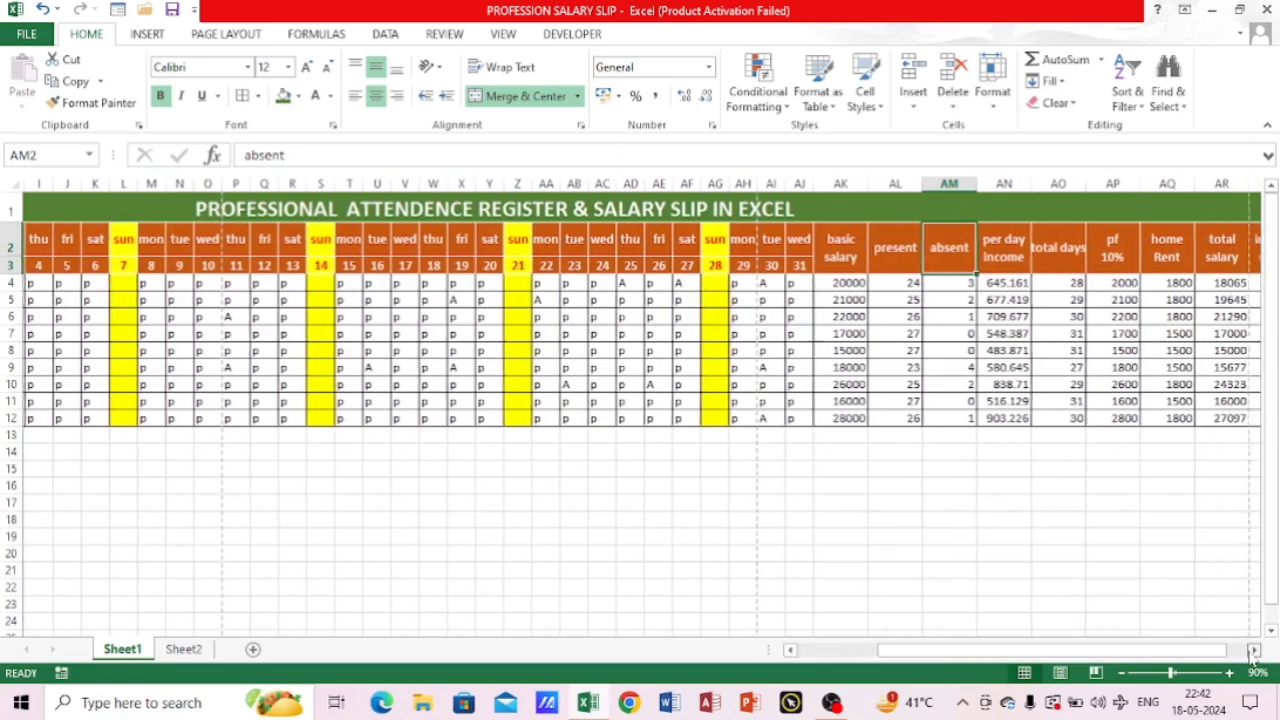
Examine the per day income, total days, pf, home rent, total salary and in hand salary columns
left_click(992, 248)
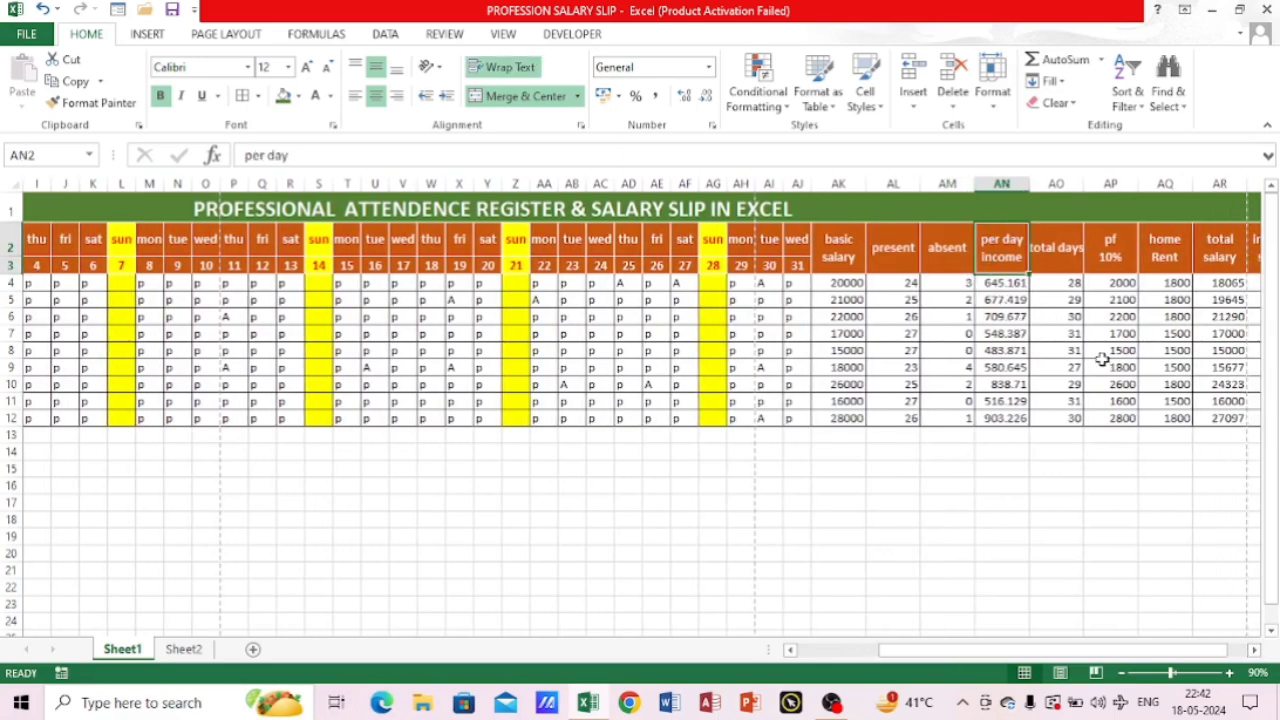
scroll(1103, 360, "up", 4)
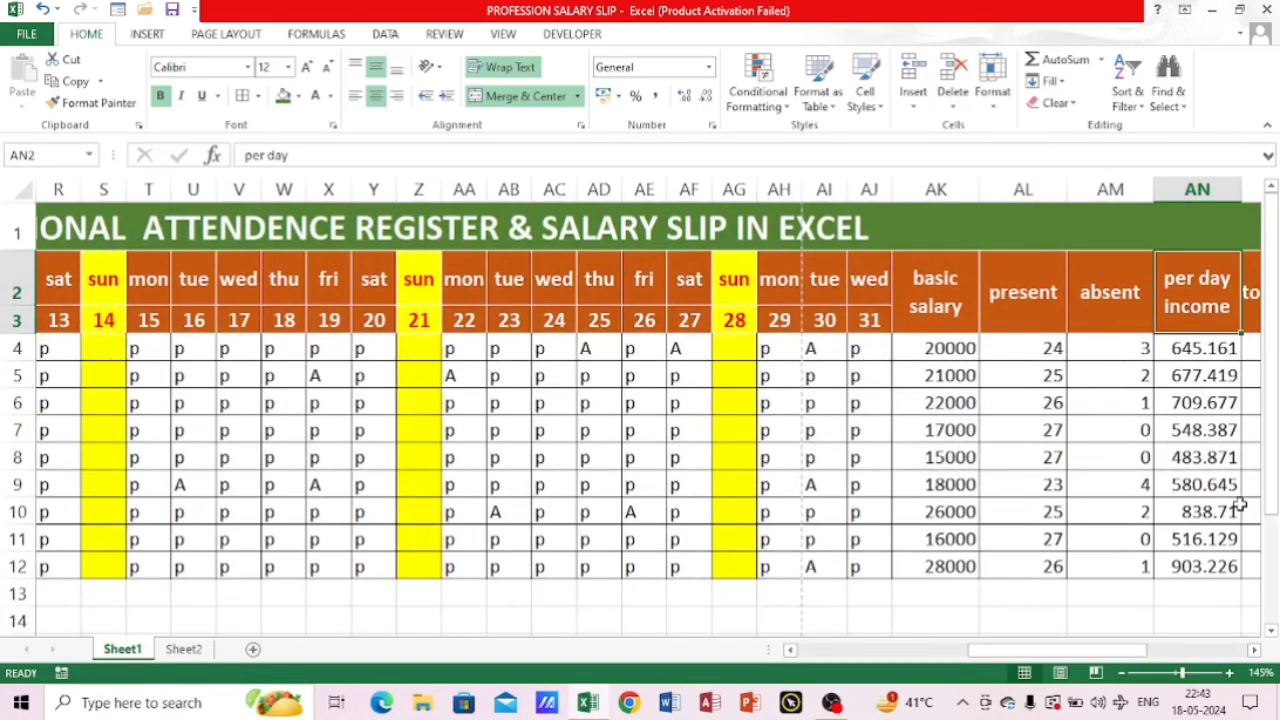
key("Right")
key("Right")
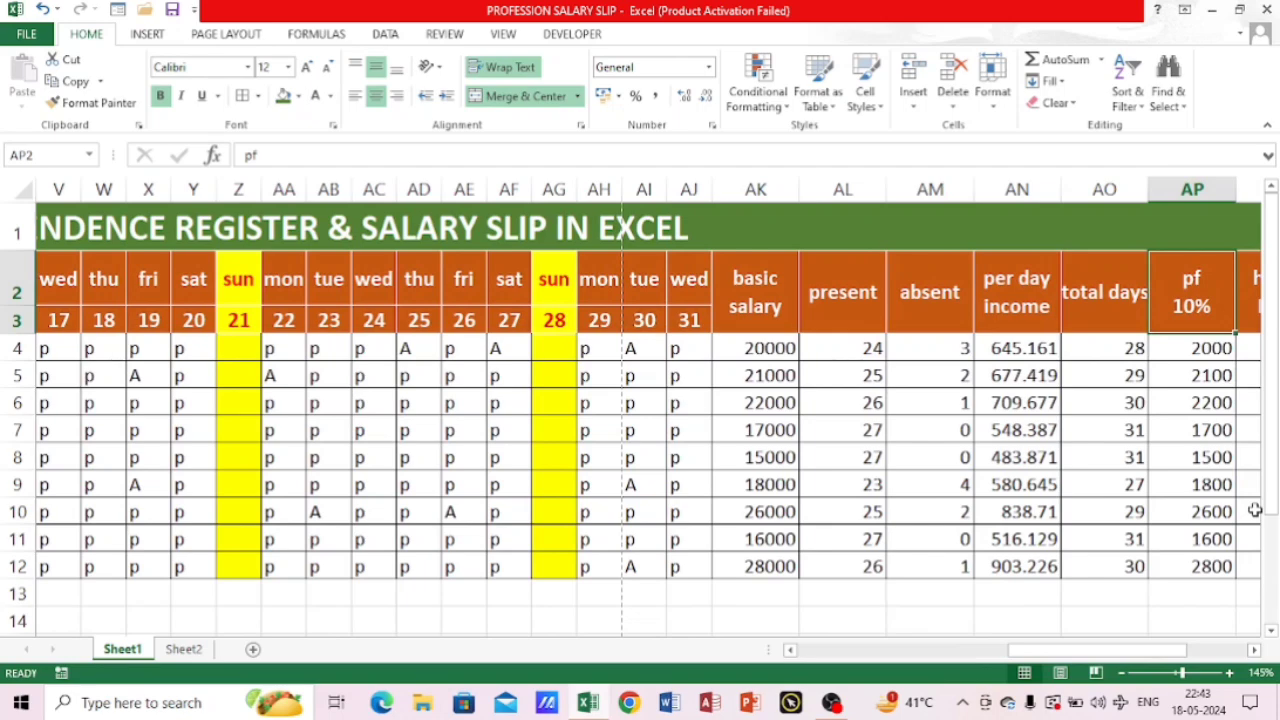
key("Right")
key("Right")
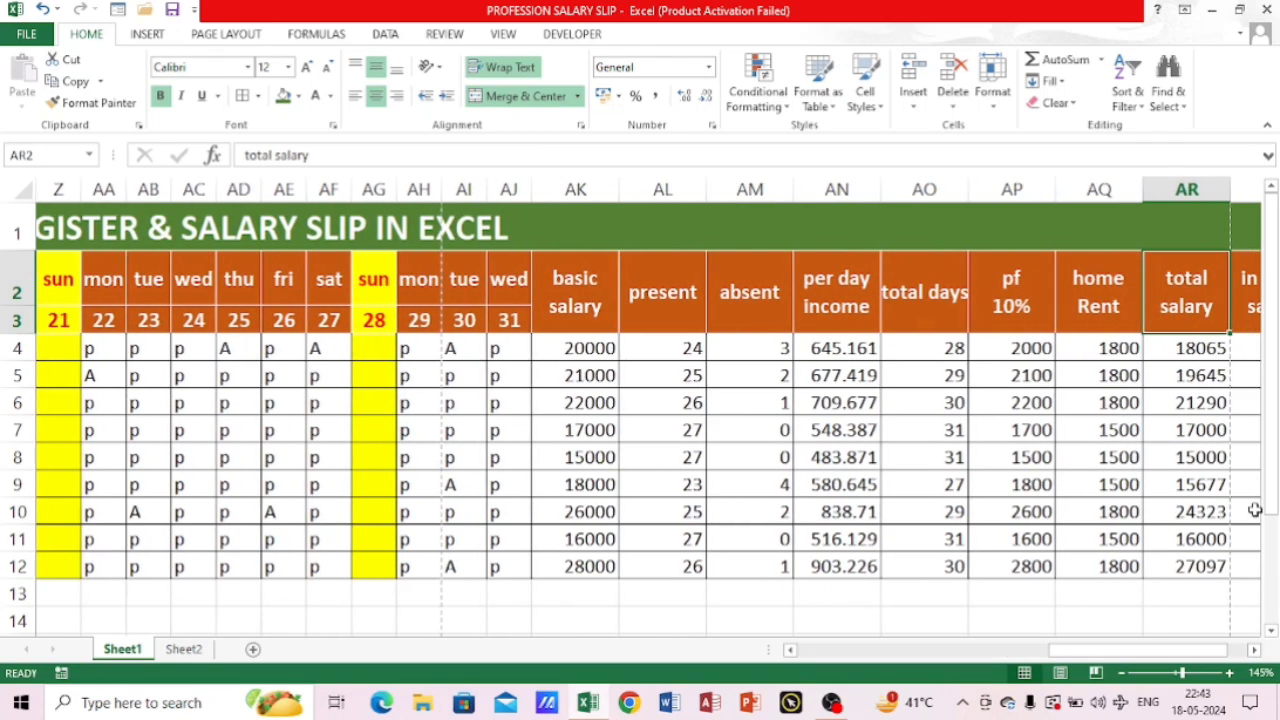
key("Right")
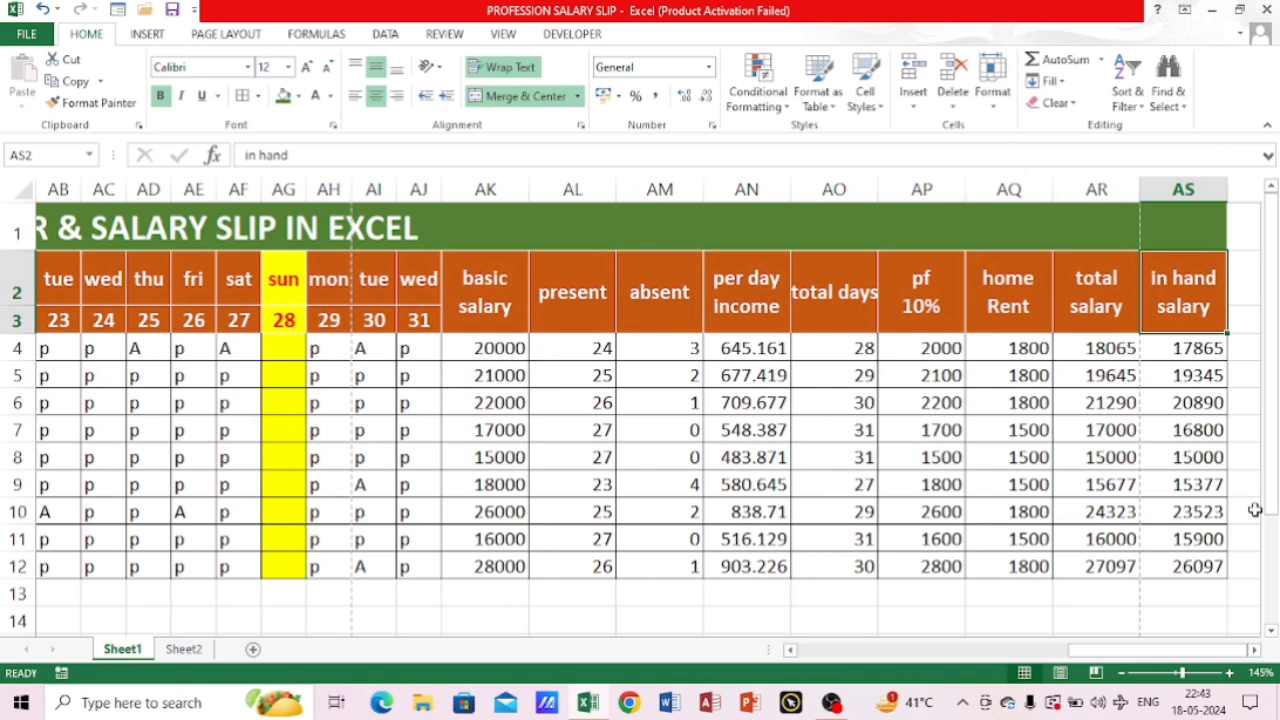
key("Left")
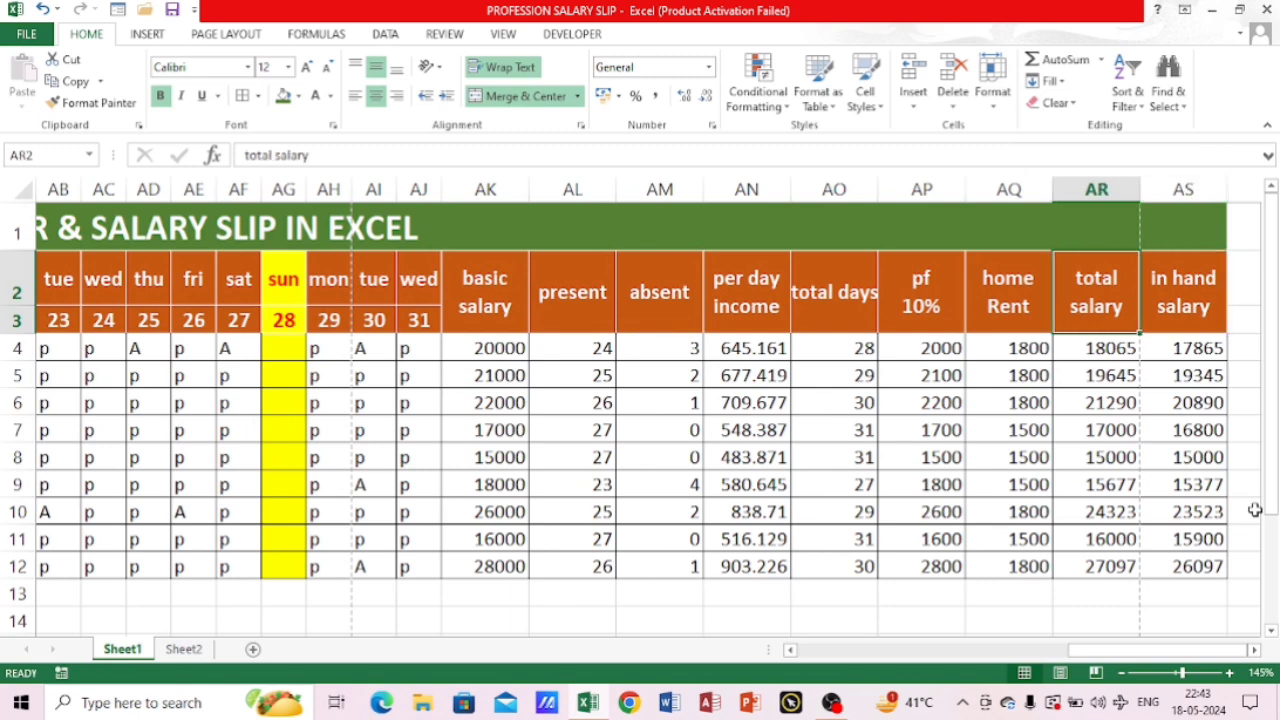
key("Right")
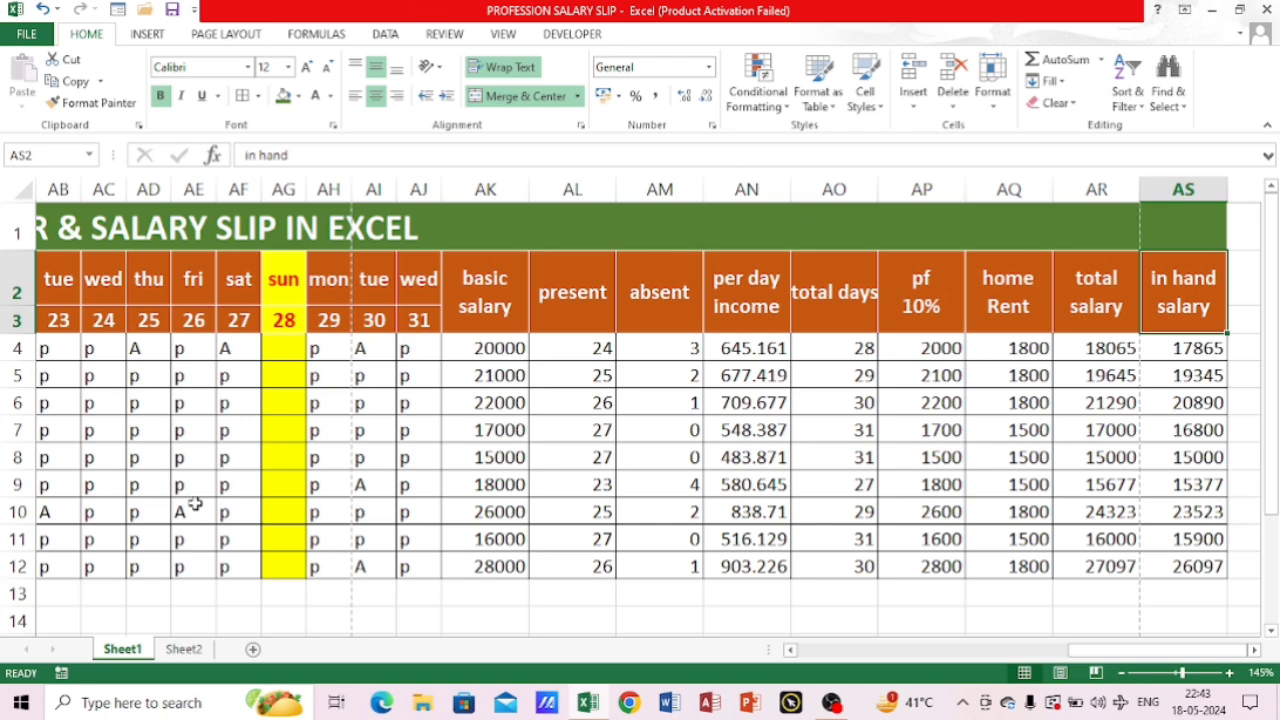
Put the title "PROFESSIONAL ATTENDENCE REGISTER & SALARY SLIP IN EXCEL" from Sheet1 into cell A1 of Sheet2
left_click(183, 650)
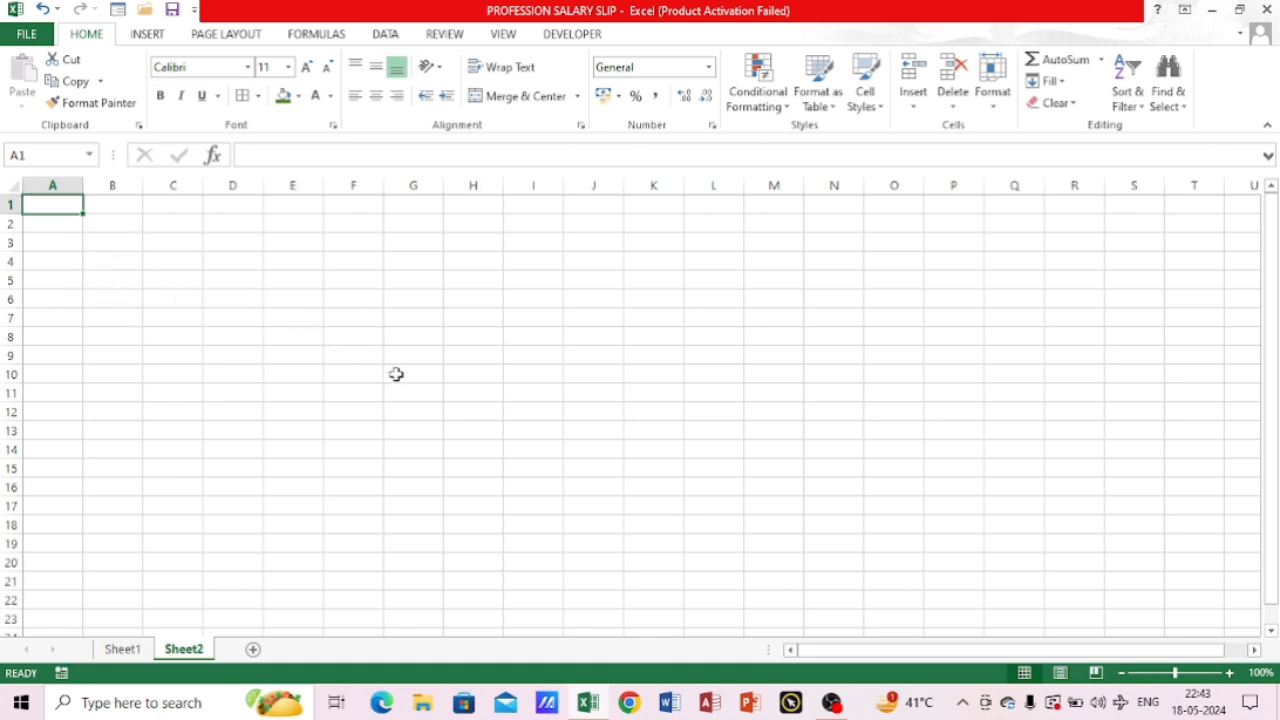
scroll(397, 374, "up", 3)
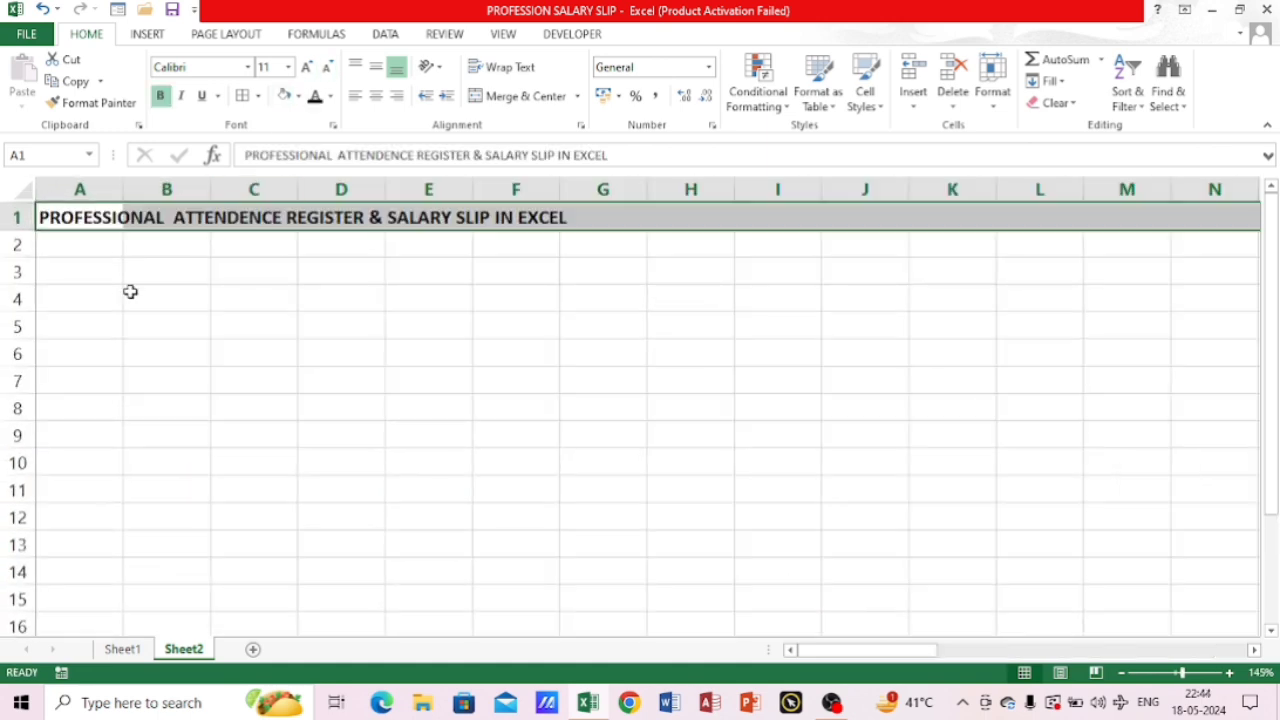
left_click(78, 252)
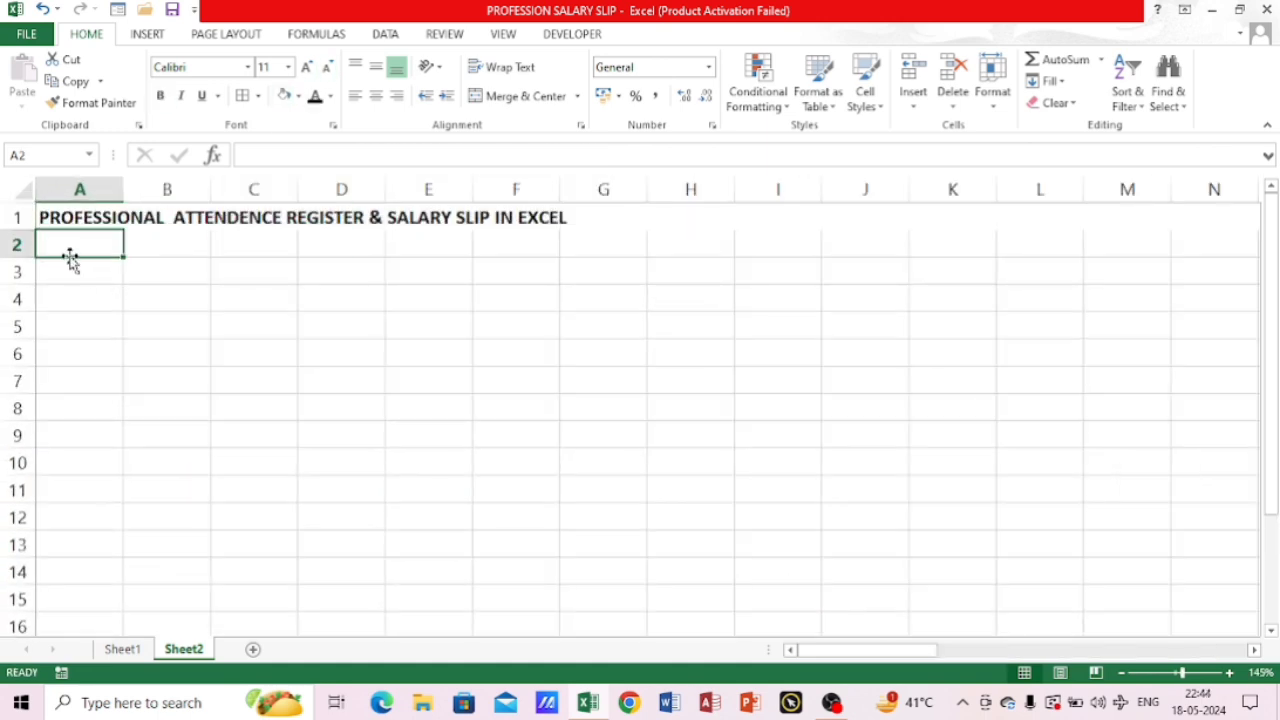
left_click(150, 224)
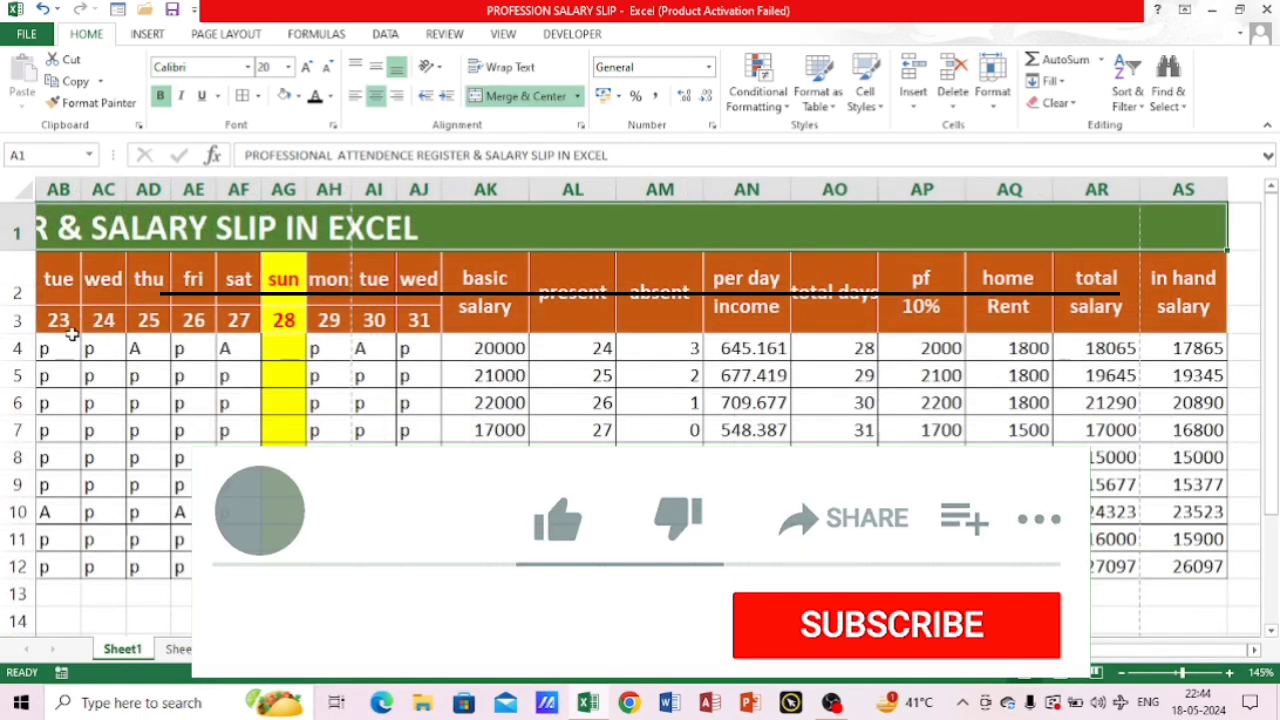
Copy the NAME, ID, FNAME and POST columns with their data (A2:D12) from Sheet1 to cell A2 of Sheet2
left_click(122, 649)
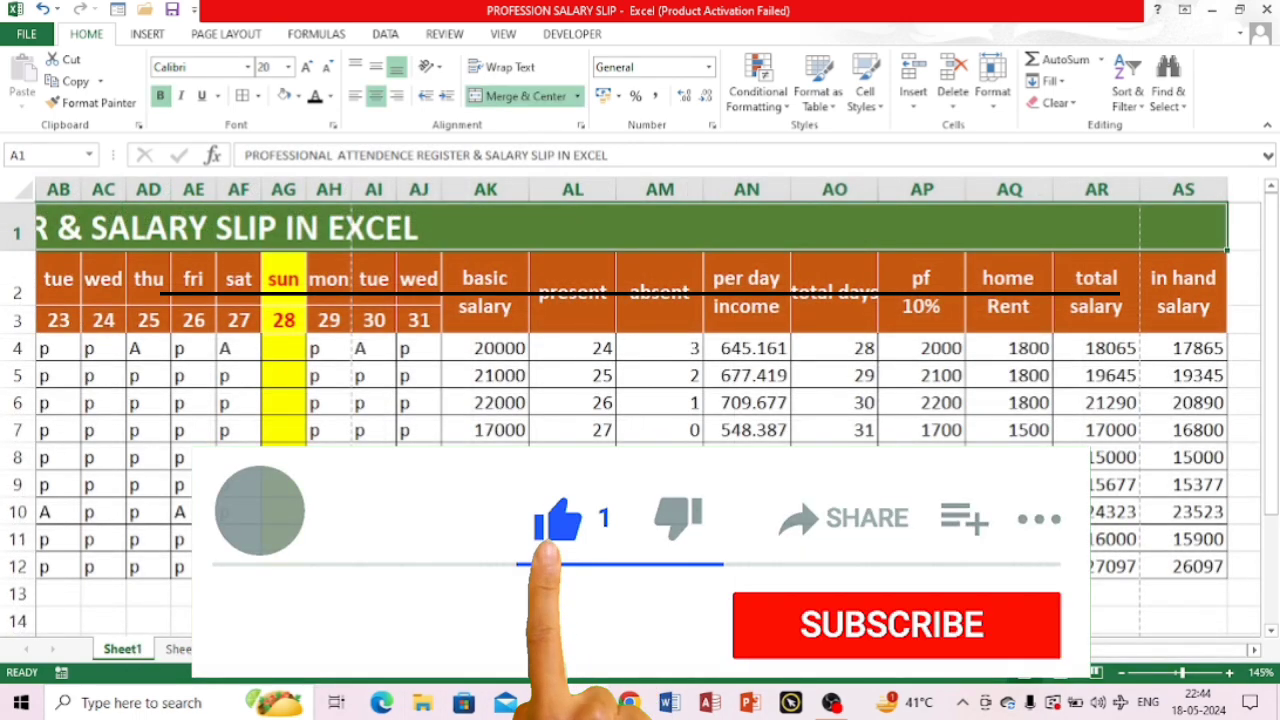
left_click_drag(1097, 651, 735, 660)
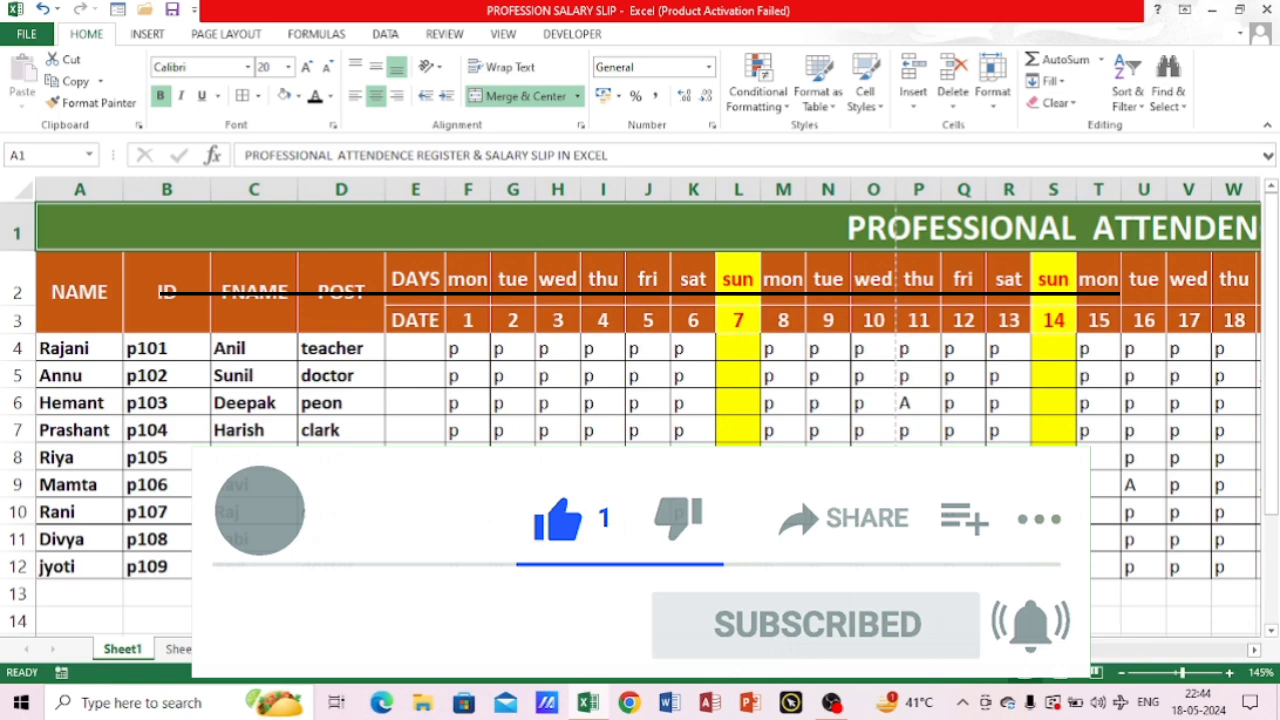
left_click_drag(76, 300, 308, 548)
key("ctrl+c")
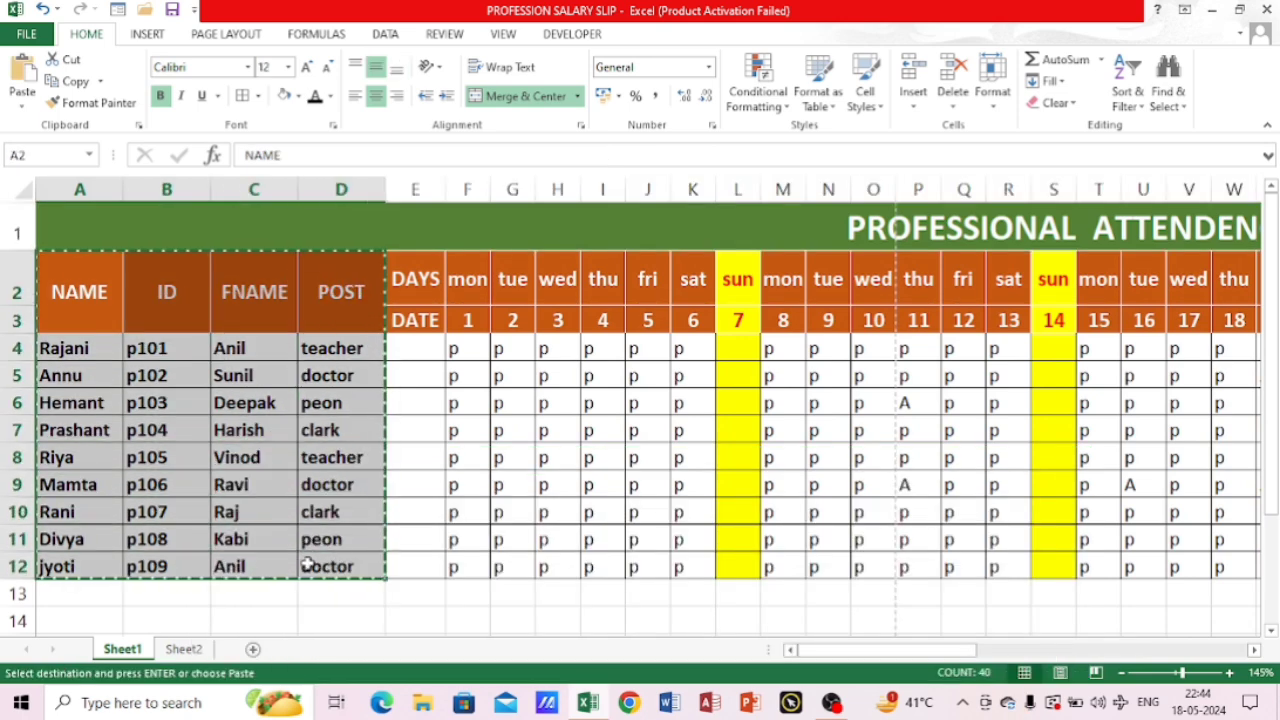
left_click(198, 649)
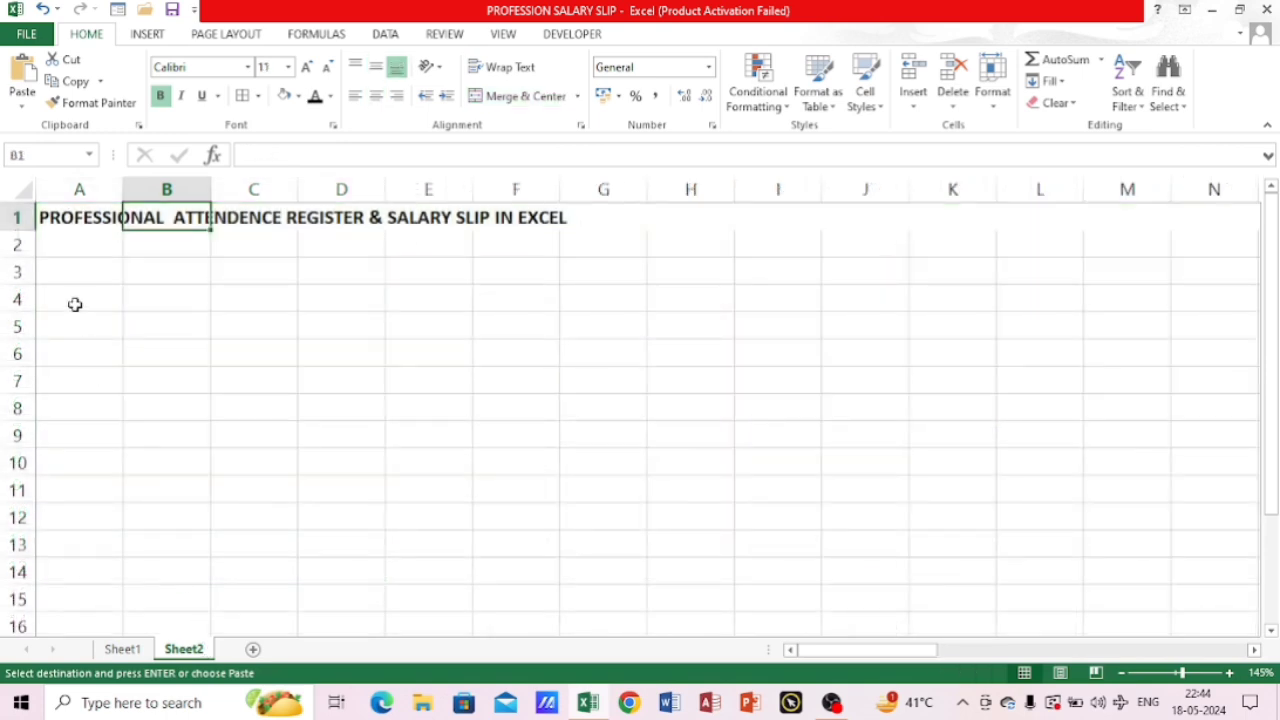
left_click(107, 272)
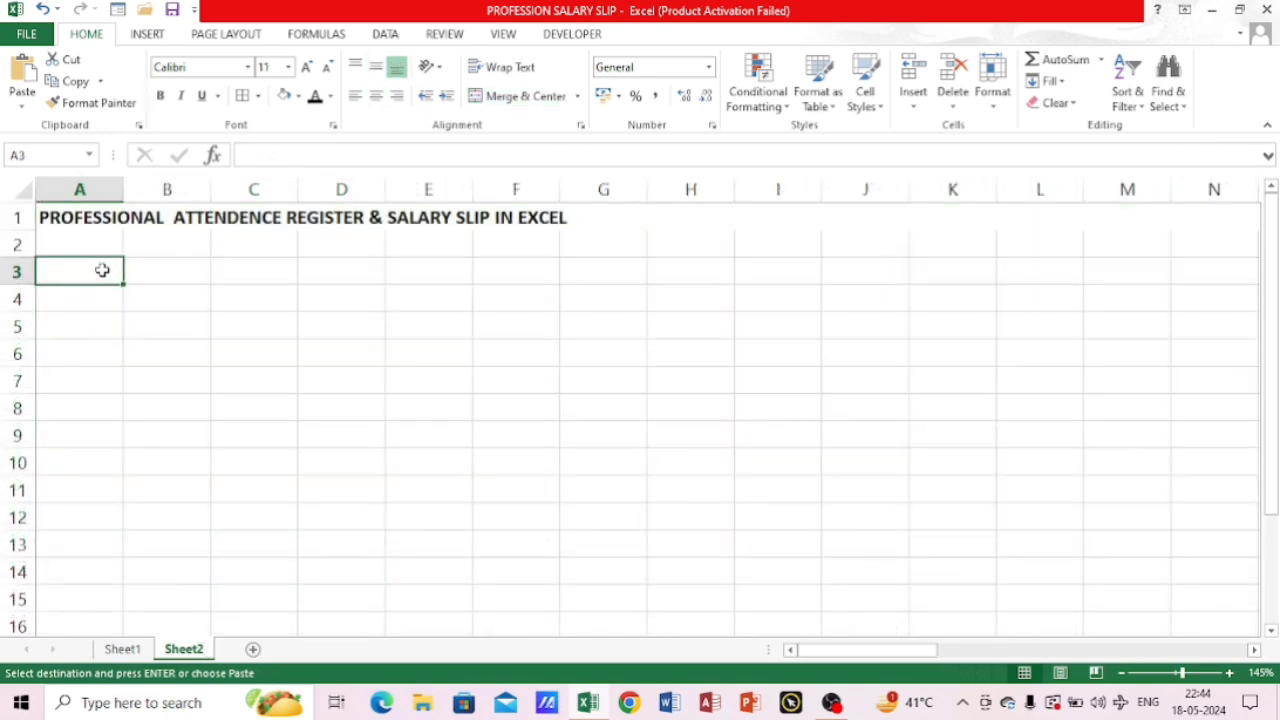
left_click(75, 244)
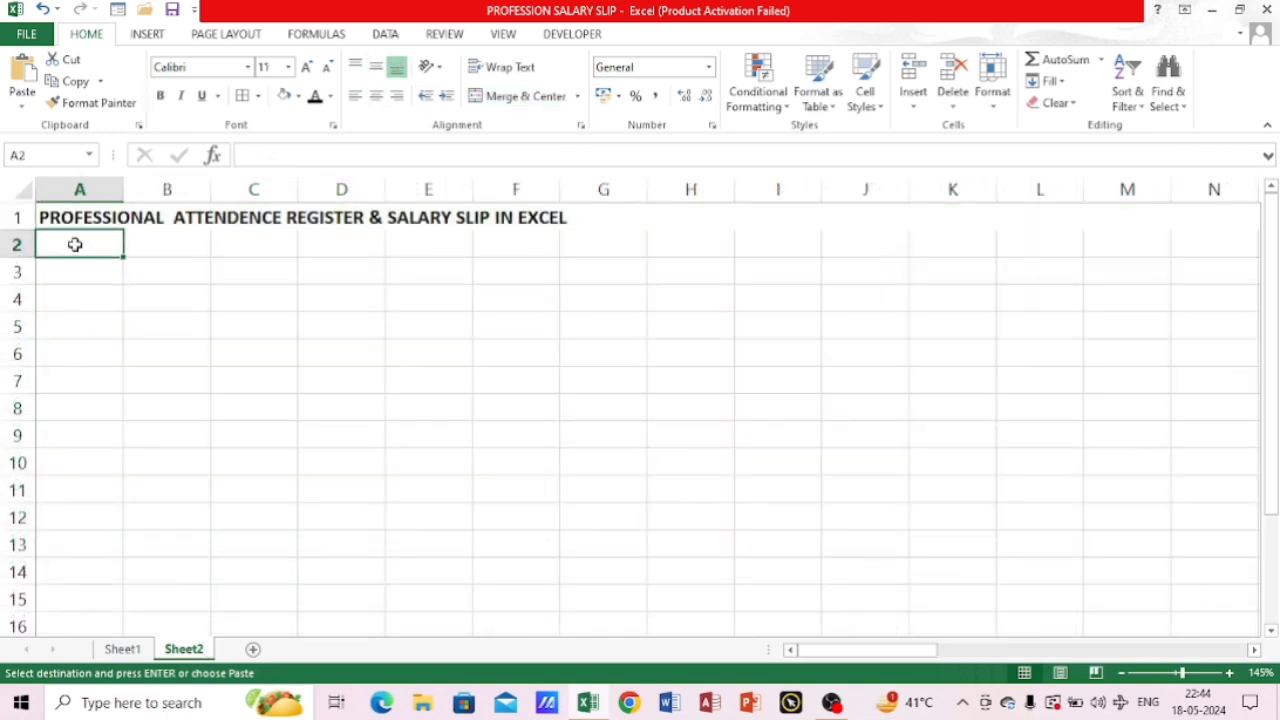
key("ctrl+v")
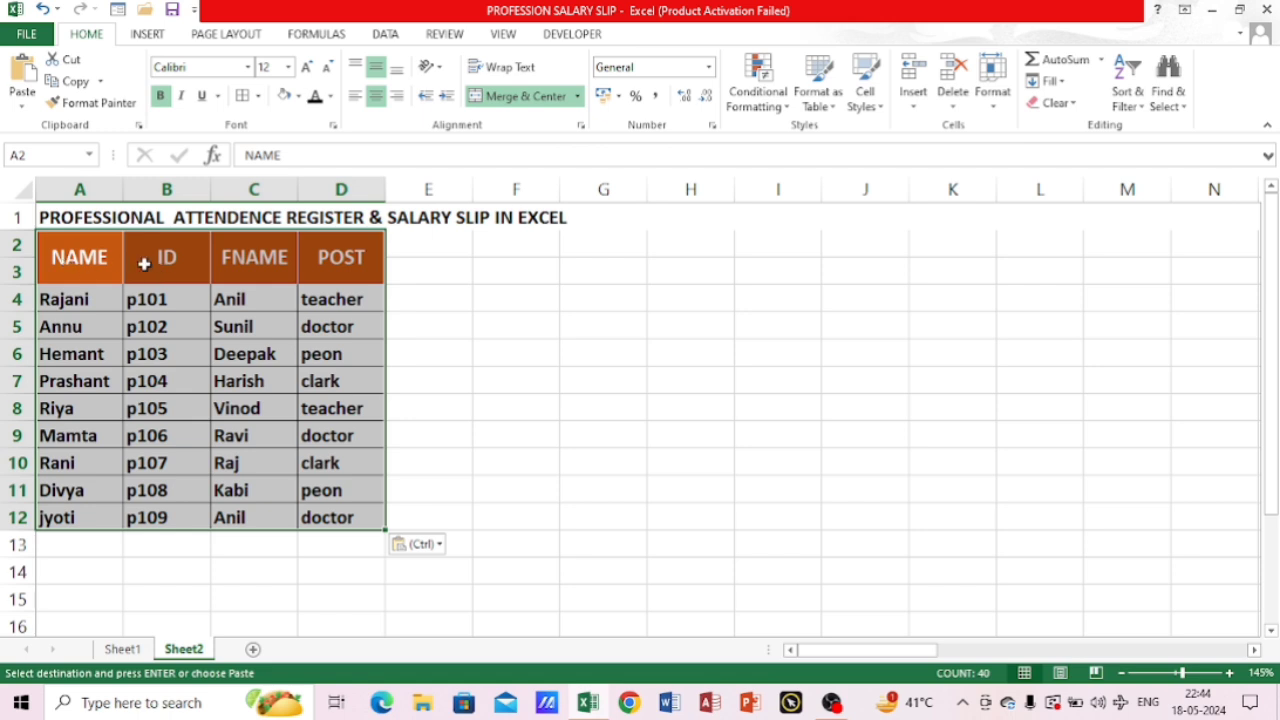
Enter the row labels "days" in cell E2 and "date" in cell E3
left_click(431, 289)
left_click(410, 248)
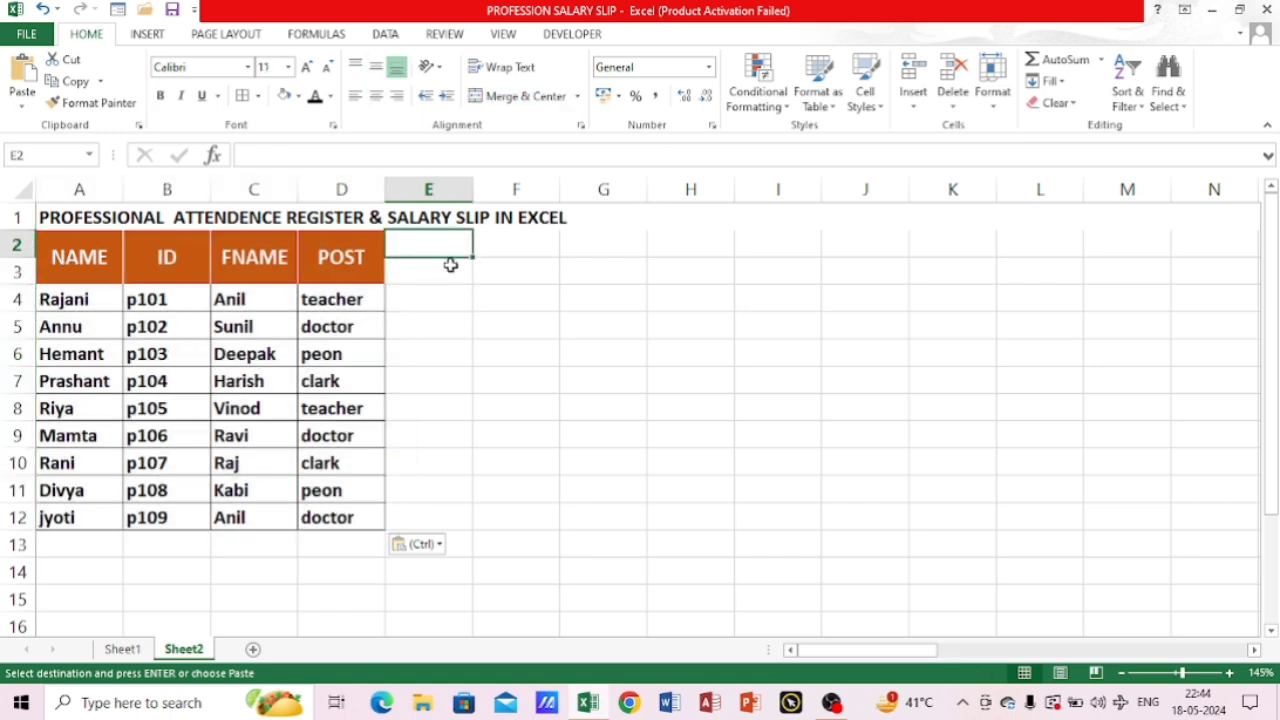
type("days")
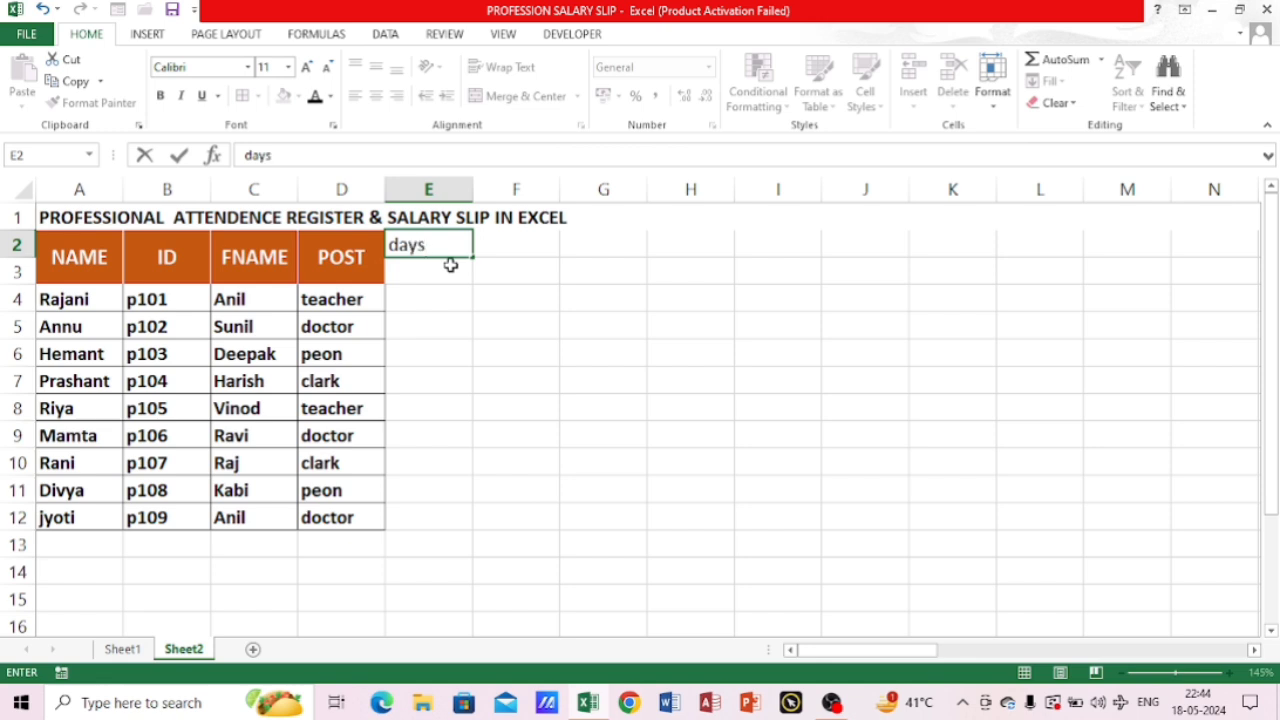
key("Return")
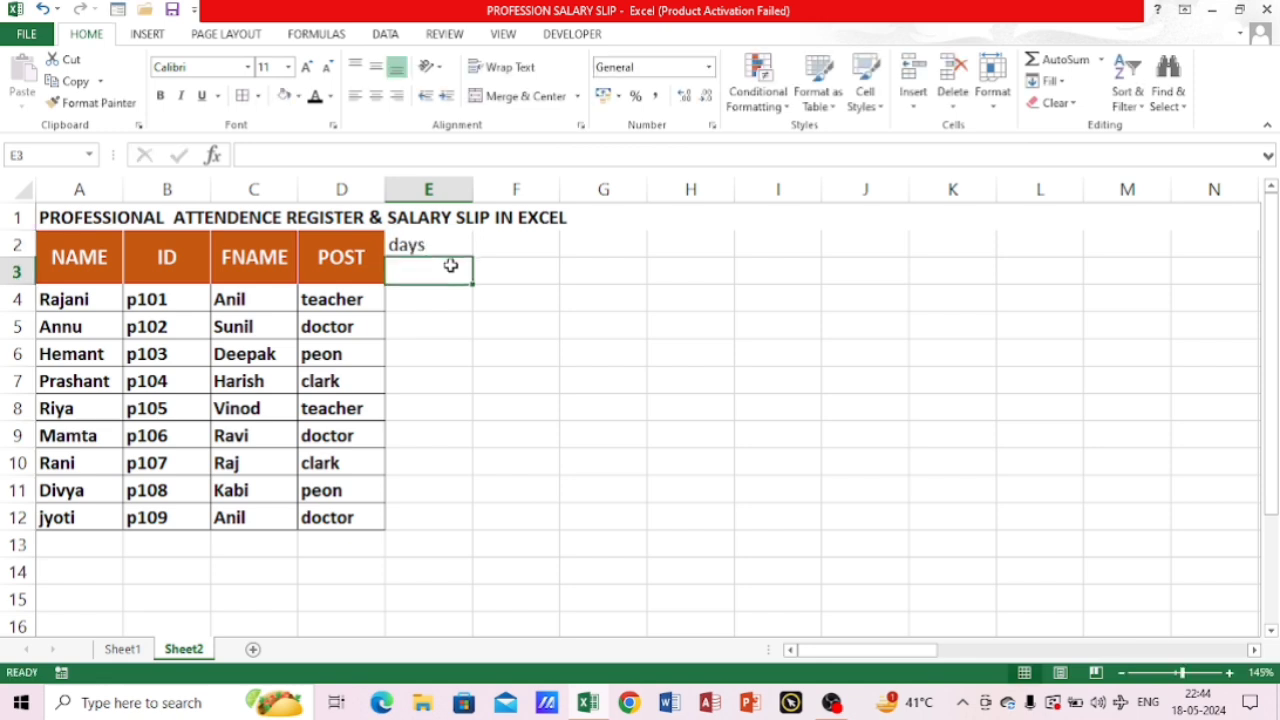
type("date")
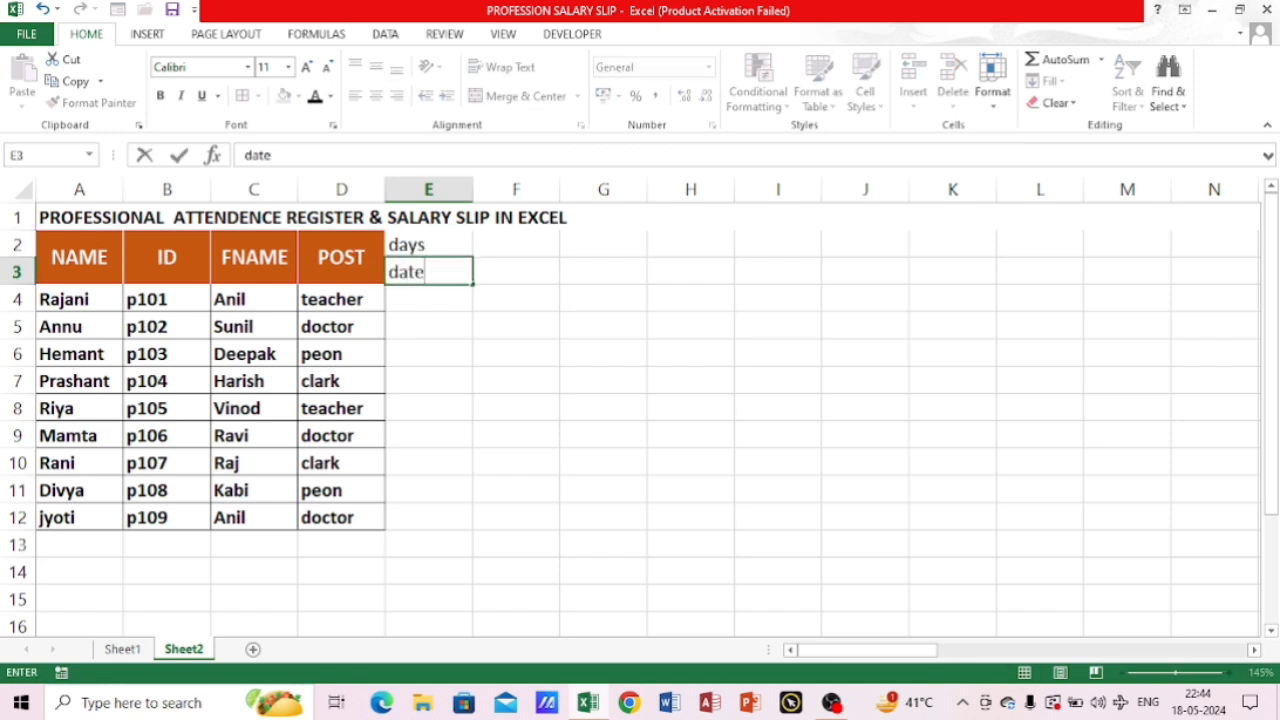
key("Tab")
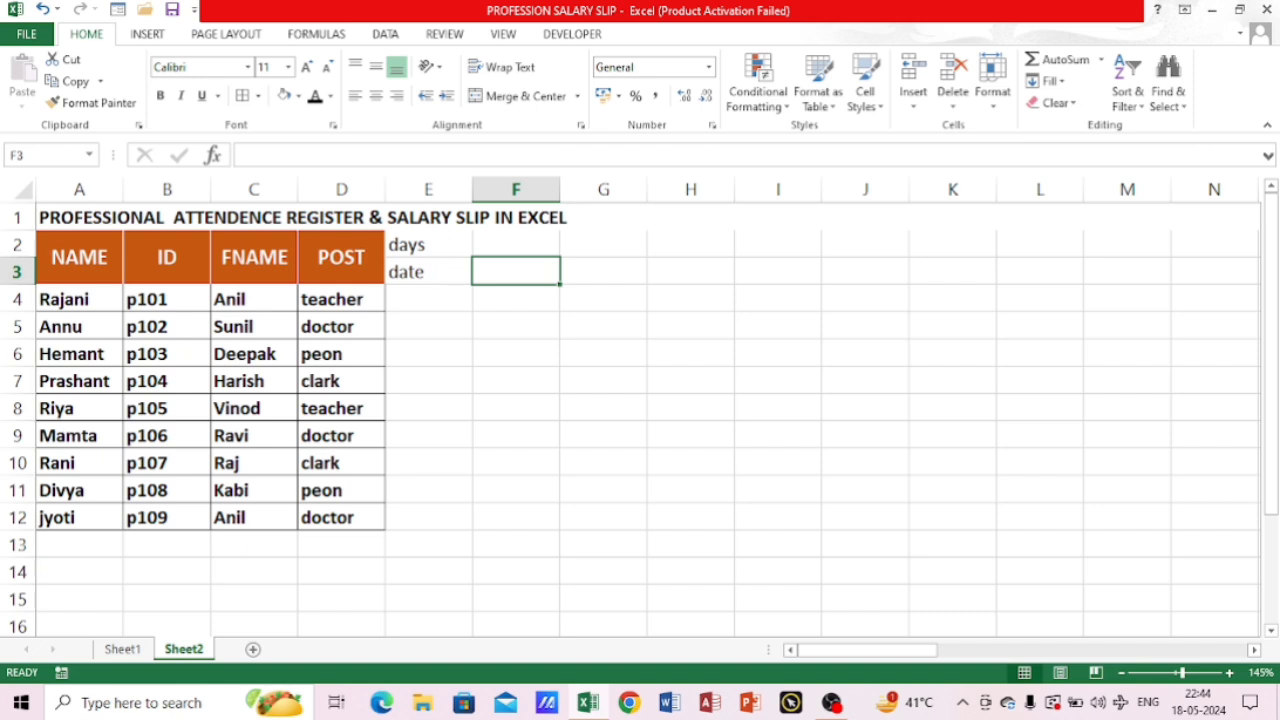
Enter 1 in cell F3 and fill row 3 with a linear series using step value 1 and stop value 31
type("1")
key("Return")
left_click(505, 276)
left_click(1048, 81)
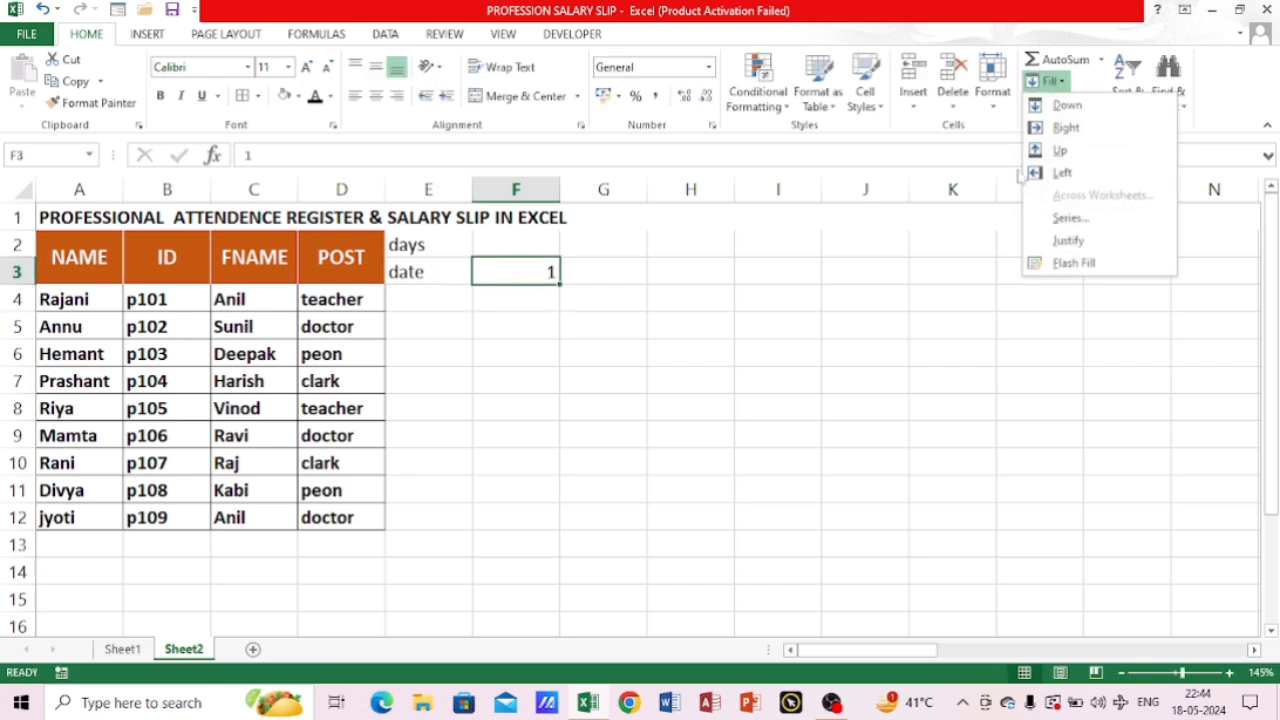
left_click(1069, 218)
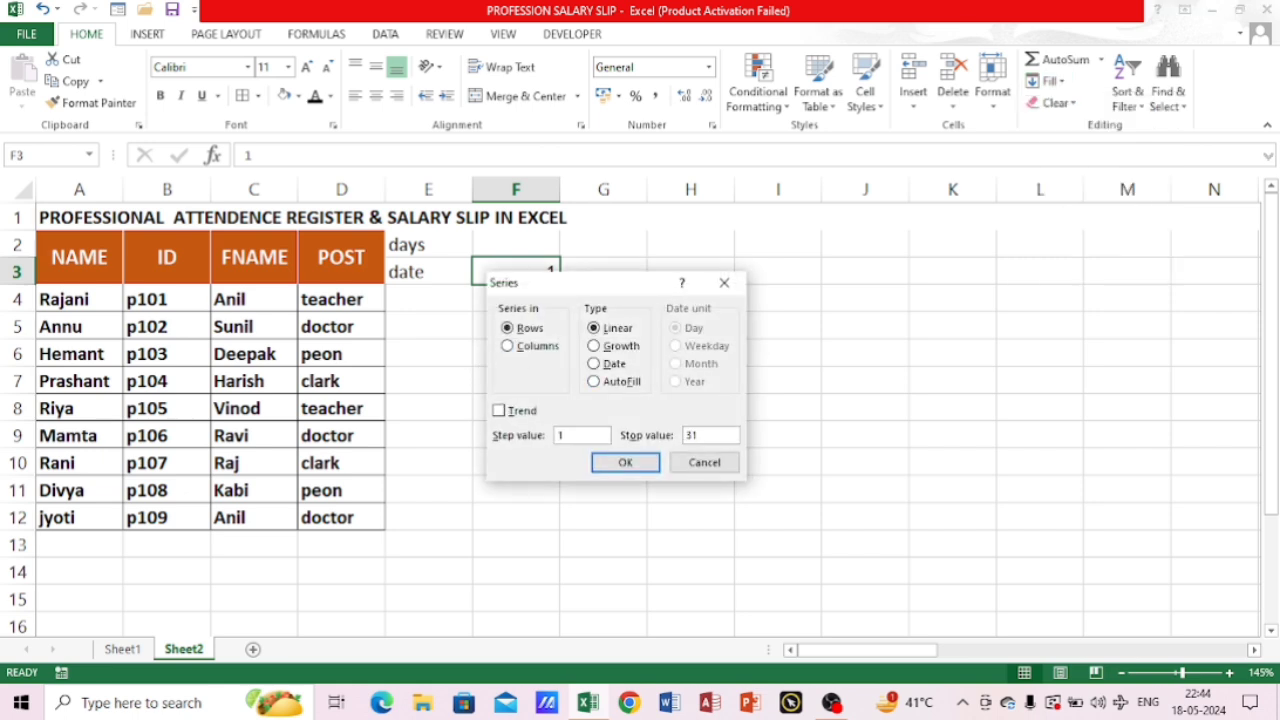
key("Return")
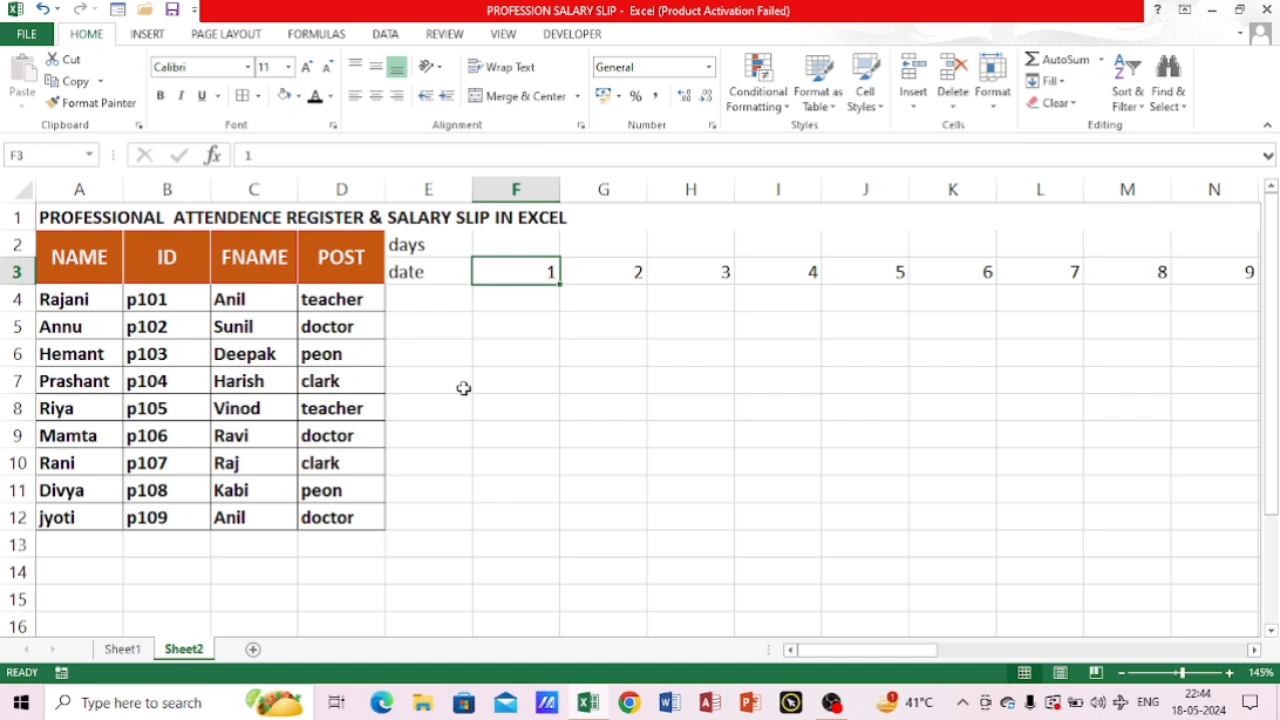
Set the column width of date columns F to AJ to 3.3, and reduce it to 3
key("ctrl+shift+Right")
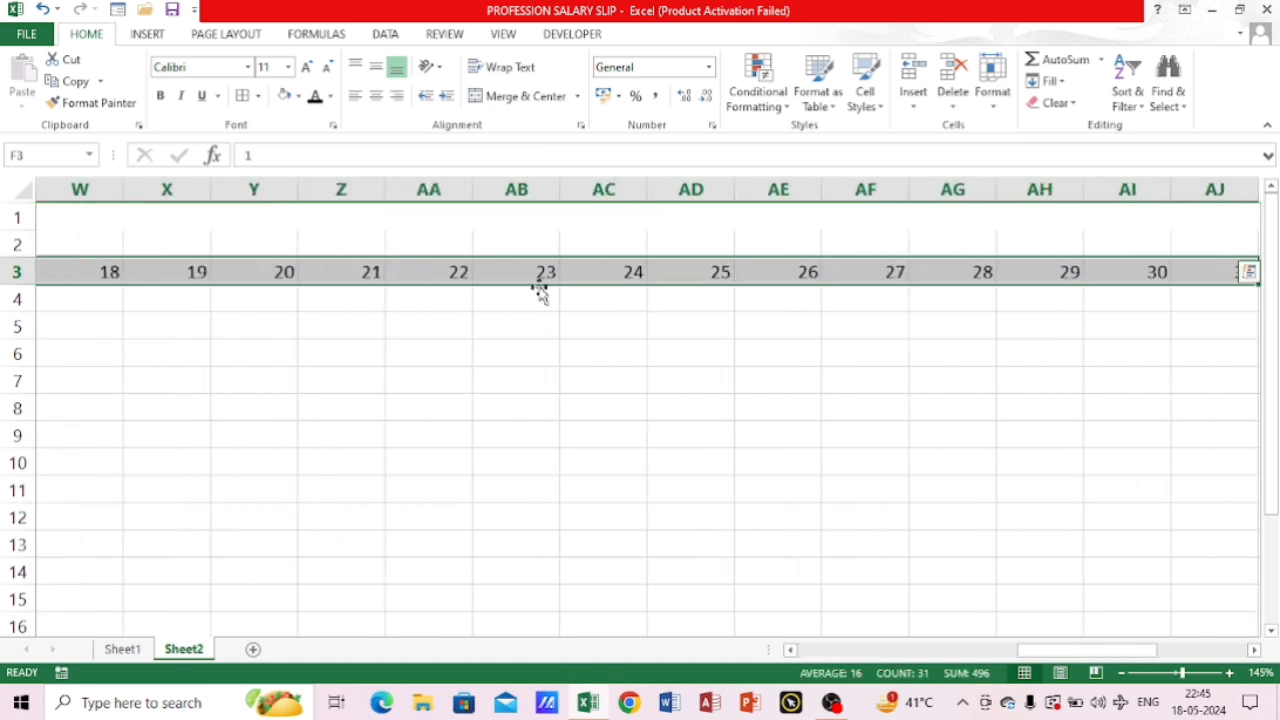
left_click(992, 104)
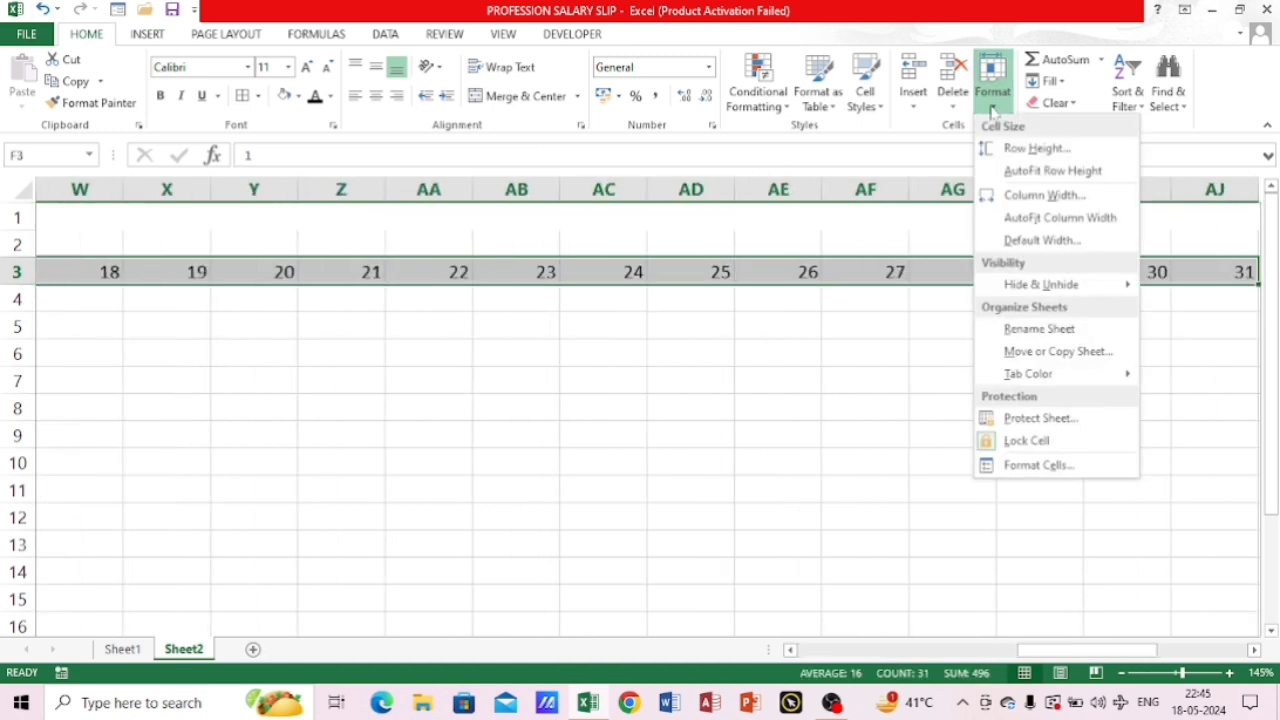
left_click(1030, 196)
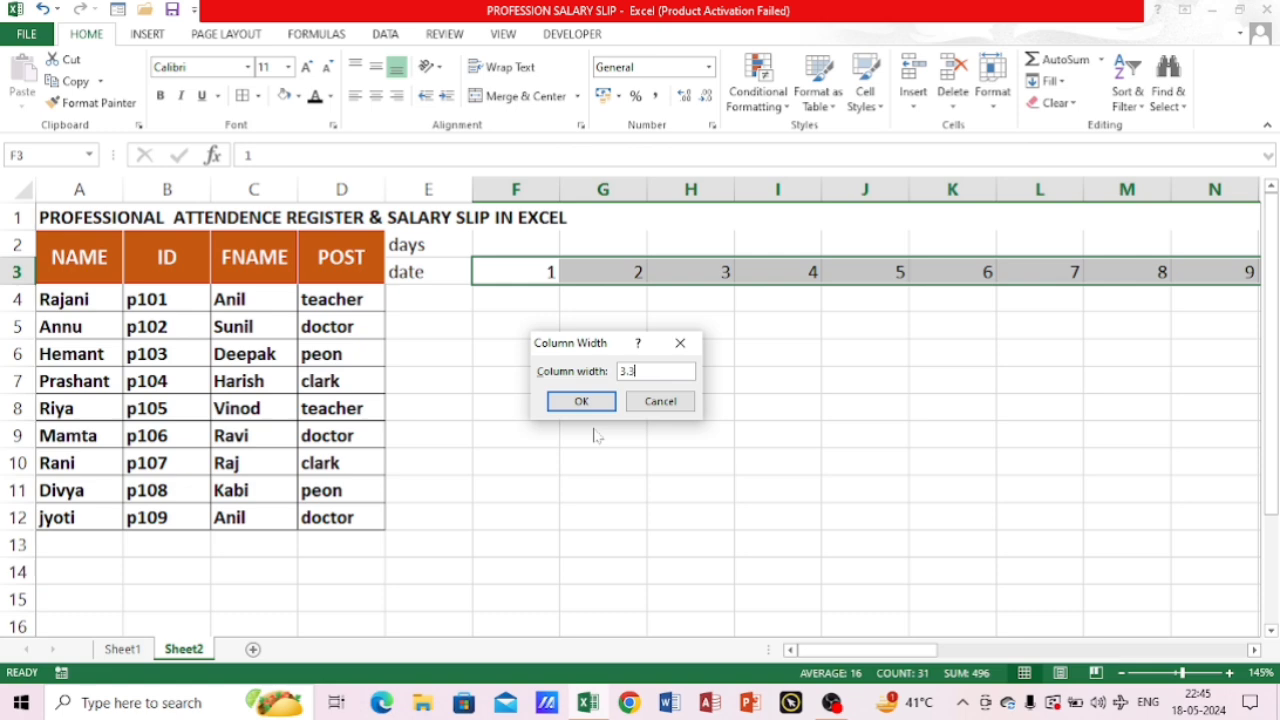
key("Return")
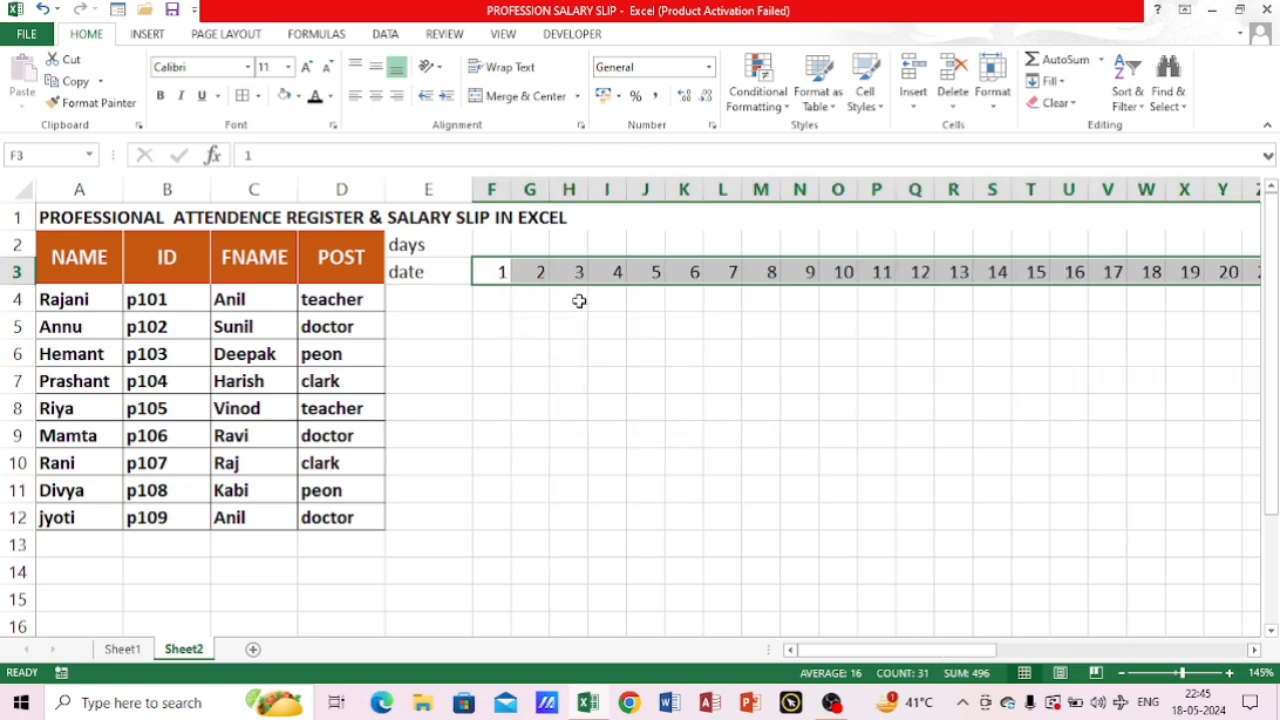
left_click(994, 100)
left_click(1033, 196)
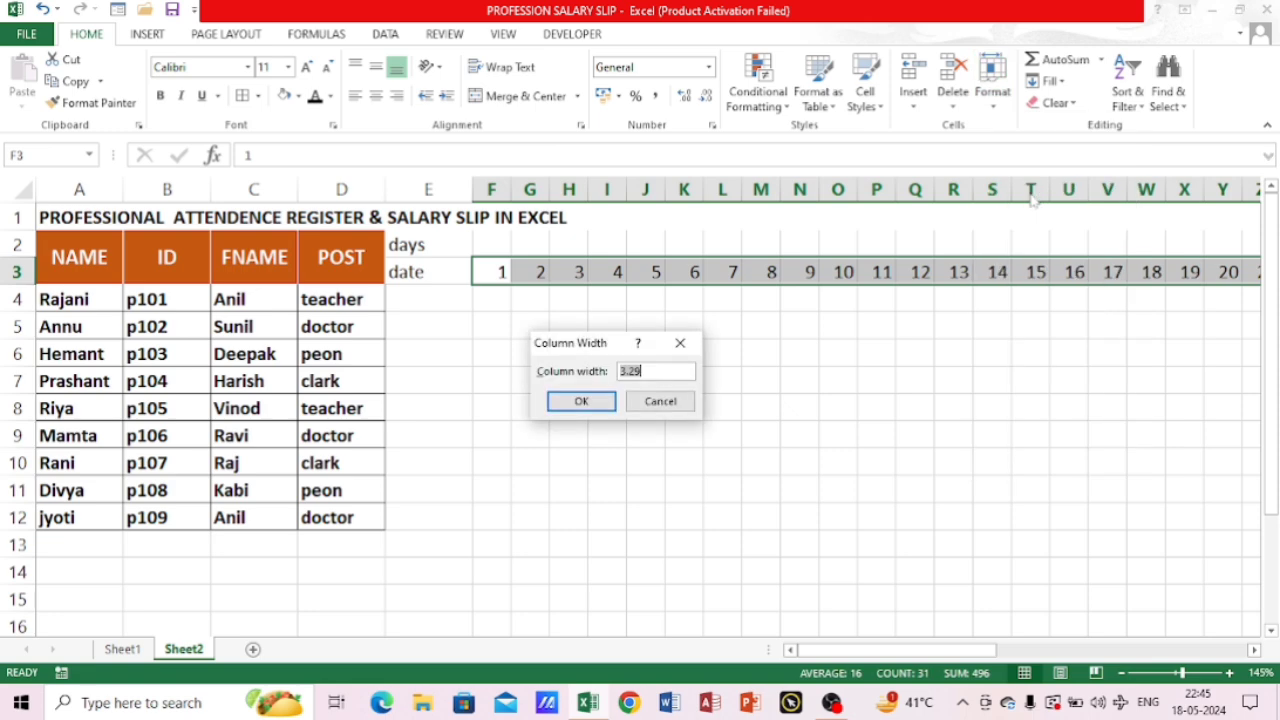
key("Return")
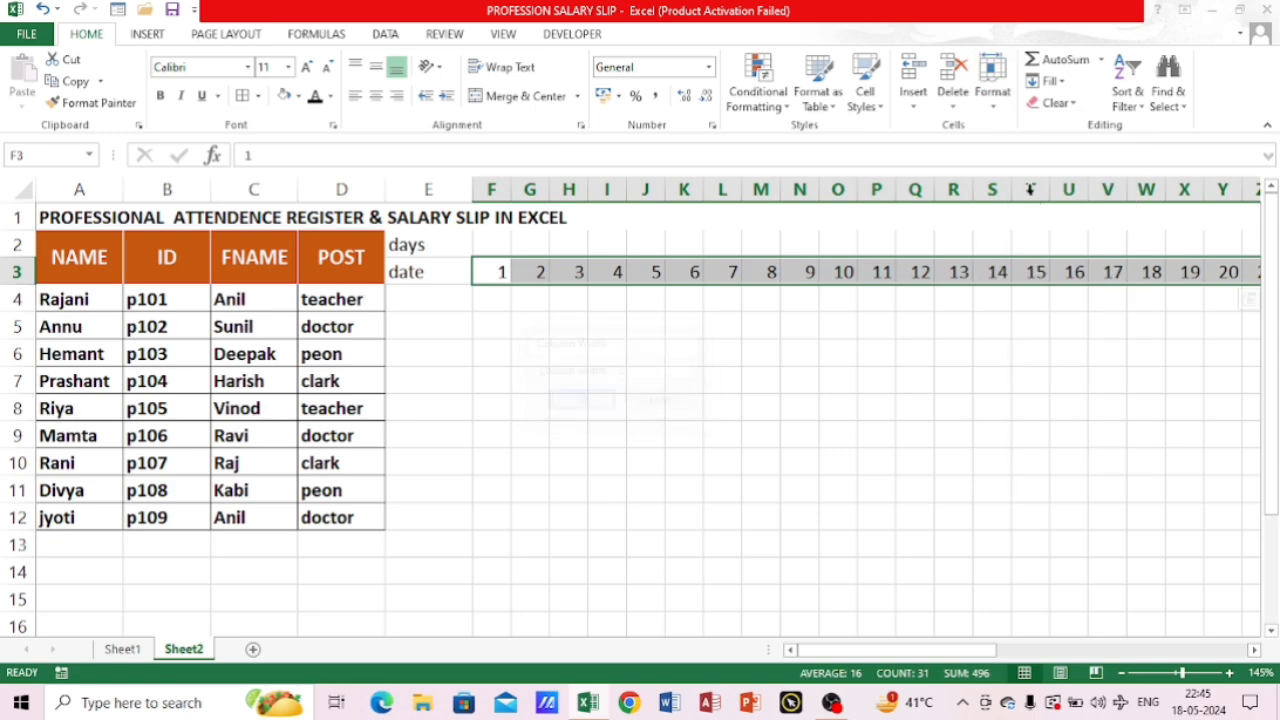
left_click(993, 92)
left_click(1033, 196)
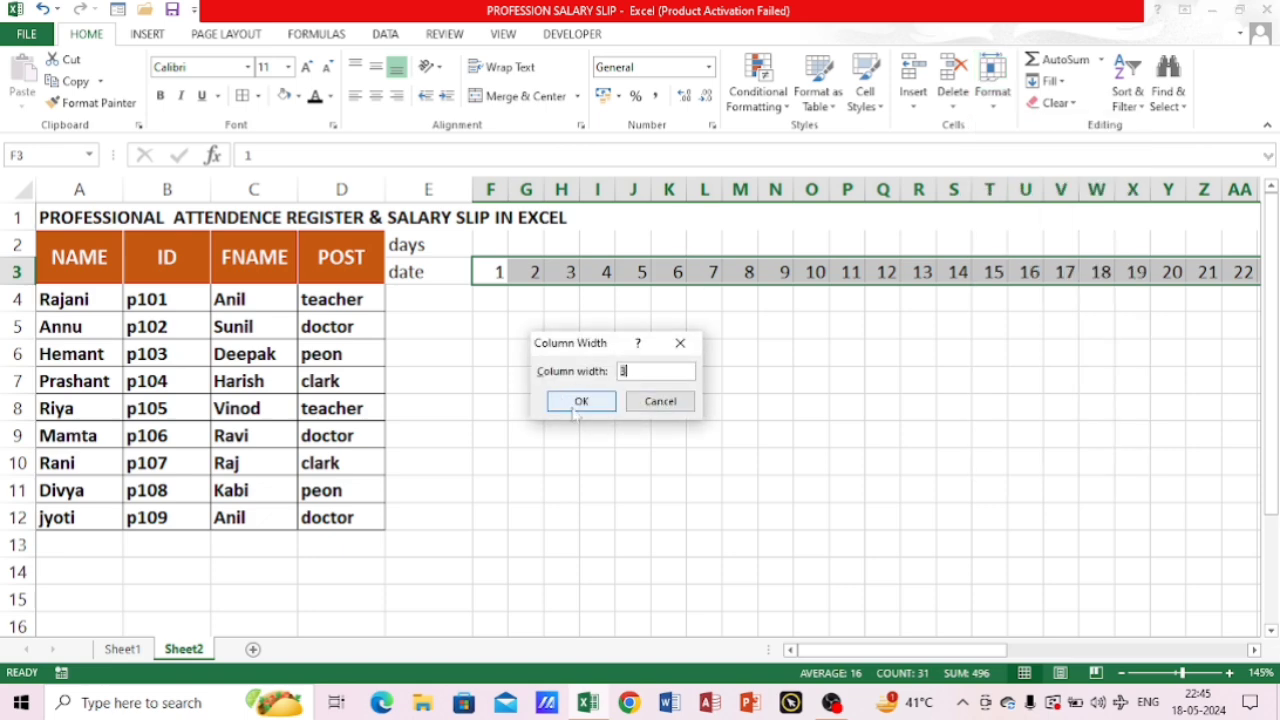
left_click(580, 402)
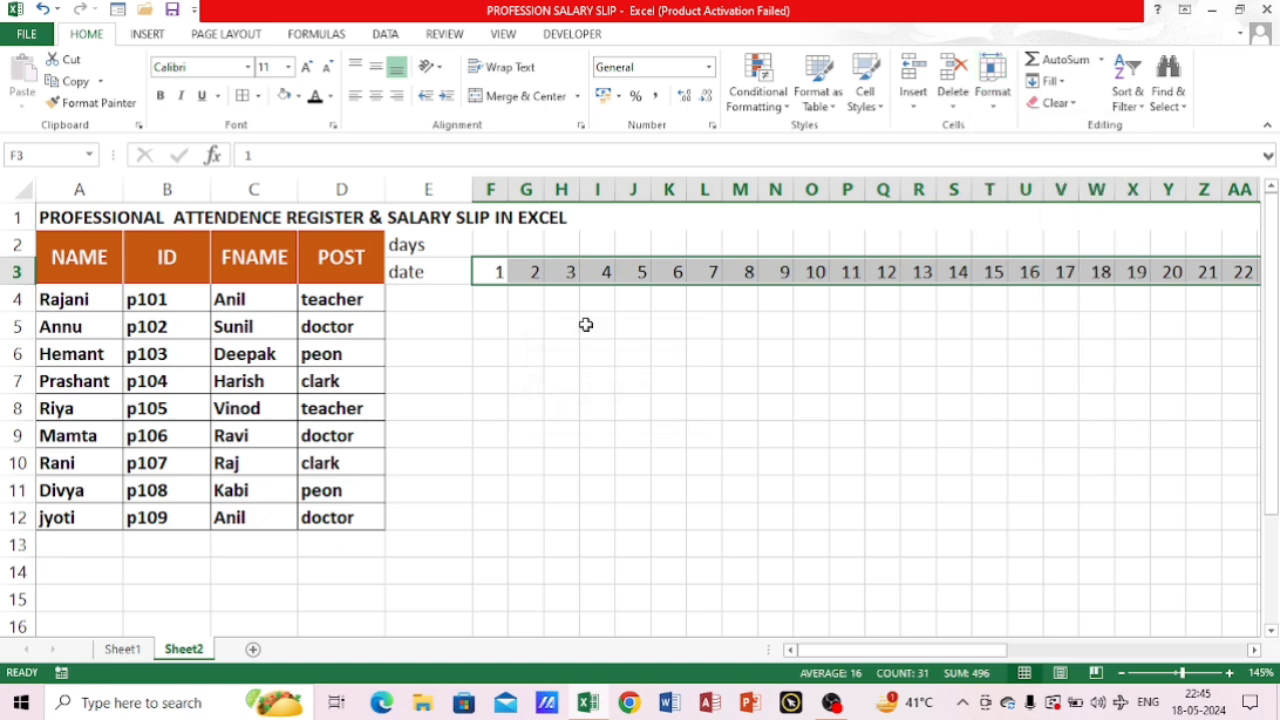
Enter "mon" in cell F2 and autofill the weekday names across row 2 through AJ2
left_click(504, 240)
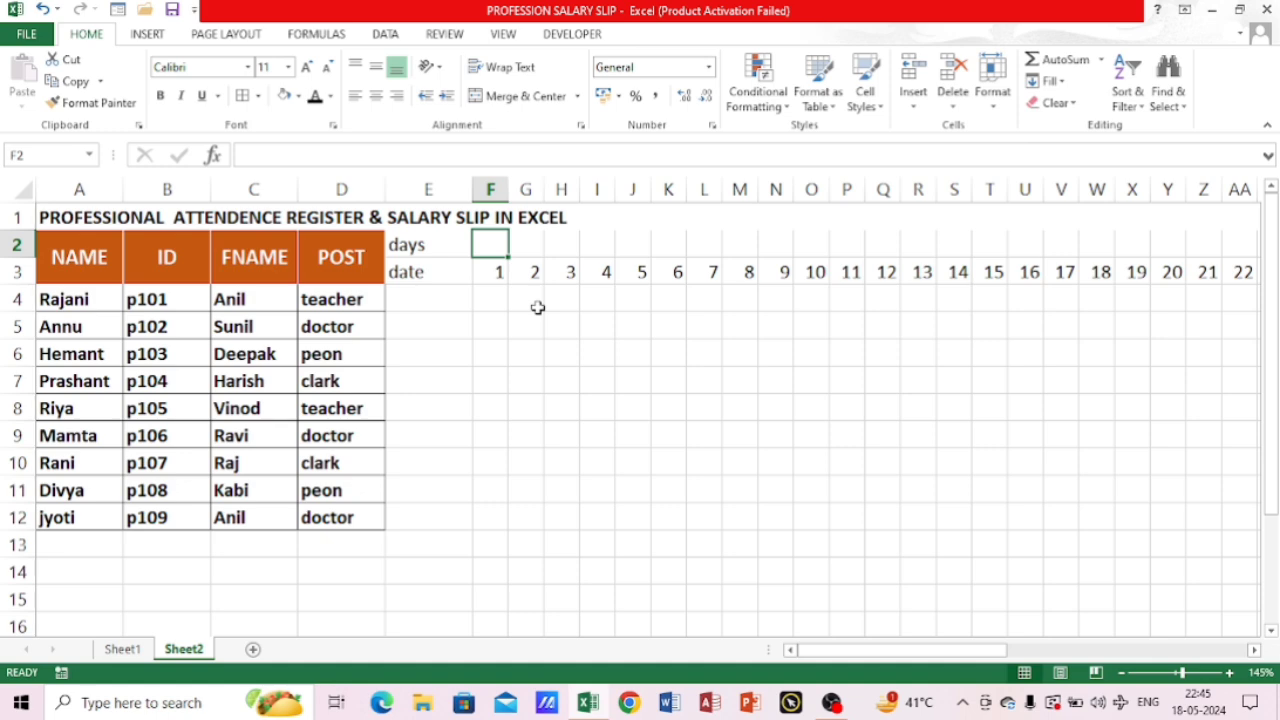
type("mon")
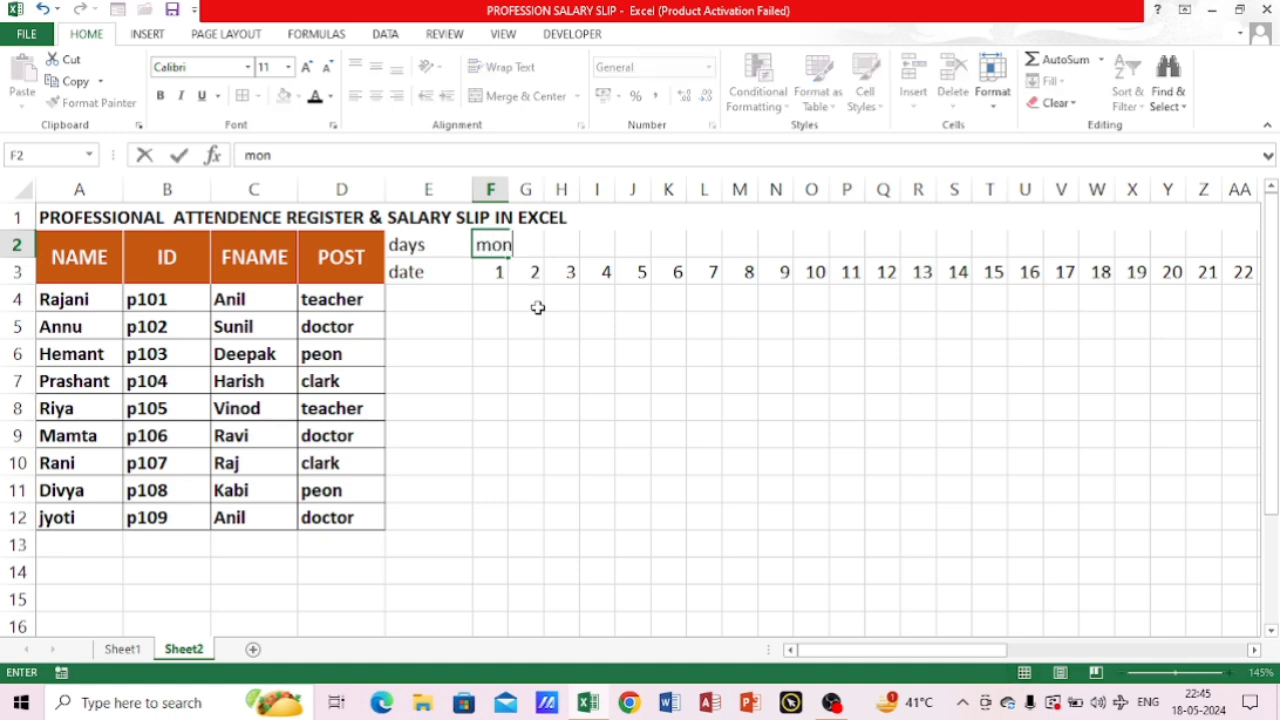
left_click(522, 337)
left_click(494, 243)
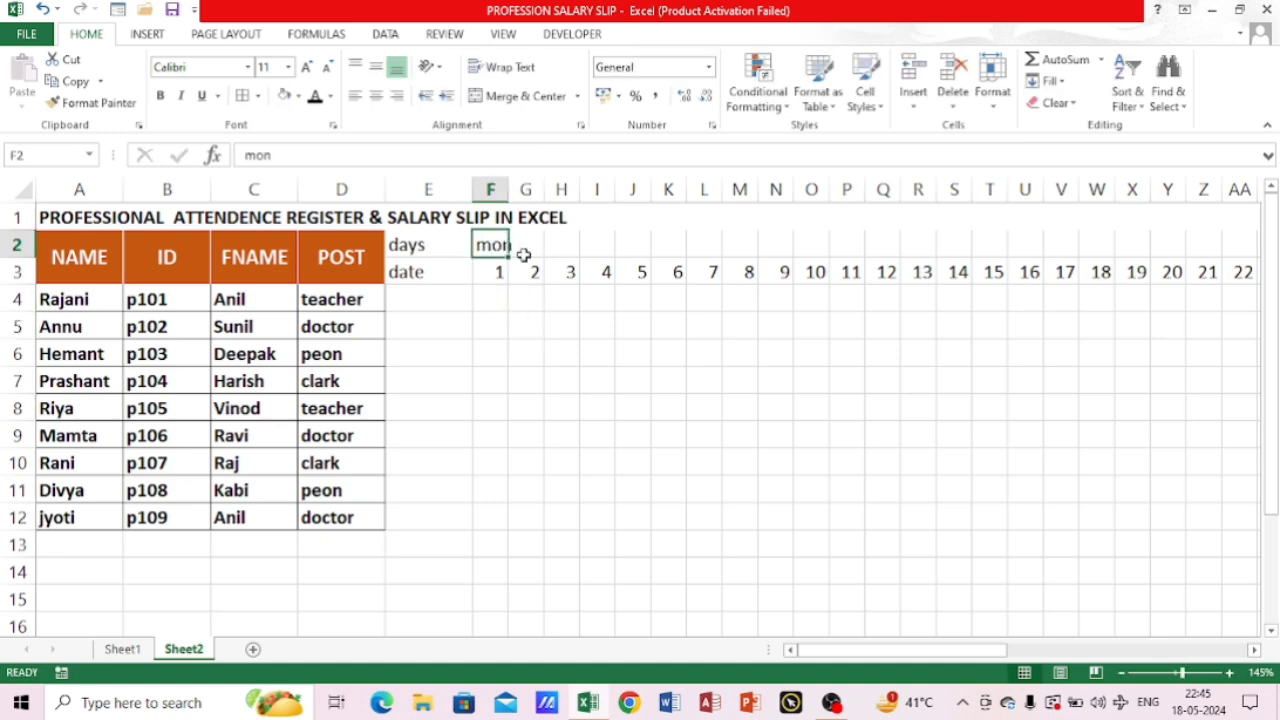
left_click_drag(508, 254, 1130, 272)
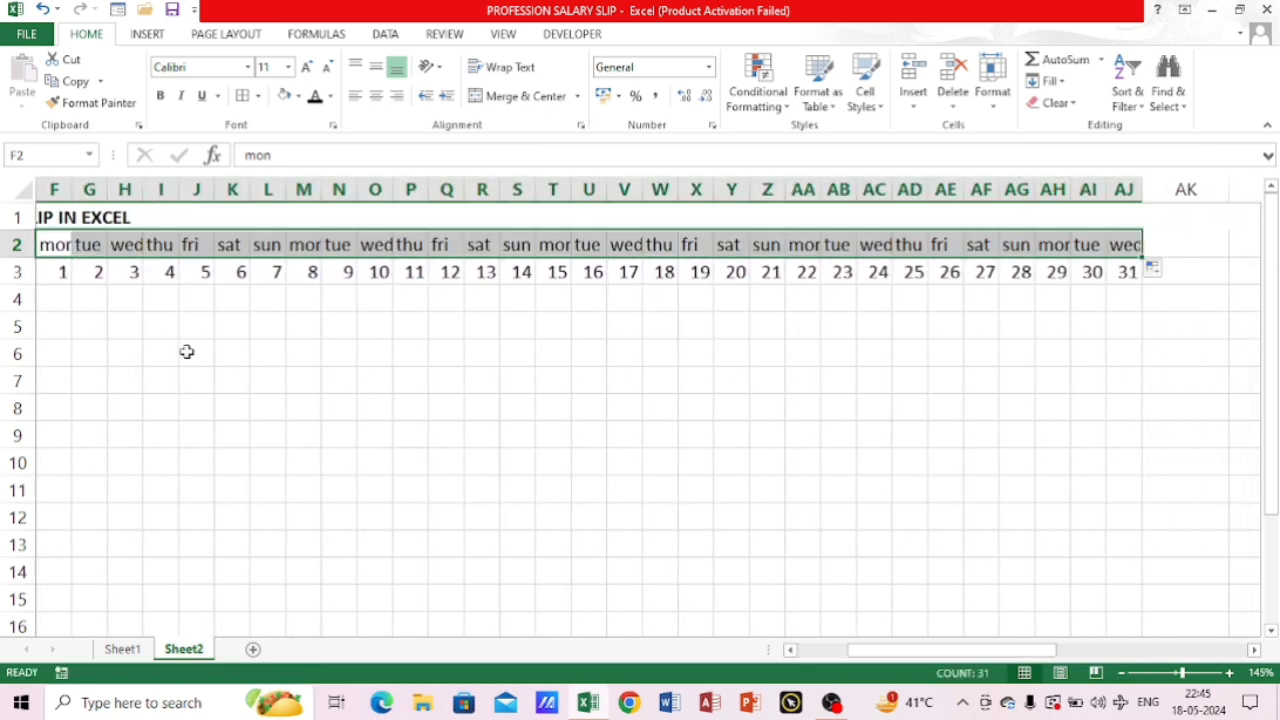
Fill the days and date header rows E2:AJ3 with the dark orange used in the employee headers
left_click_drag(840, 650, 800, 650)
left_click(466, 248)
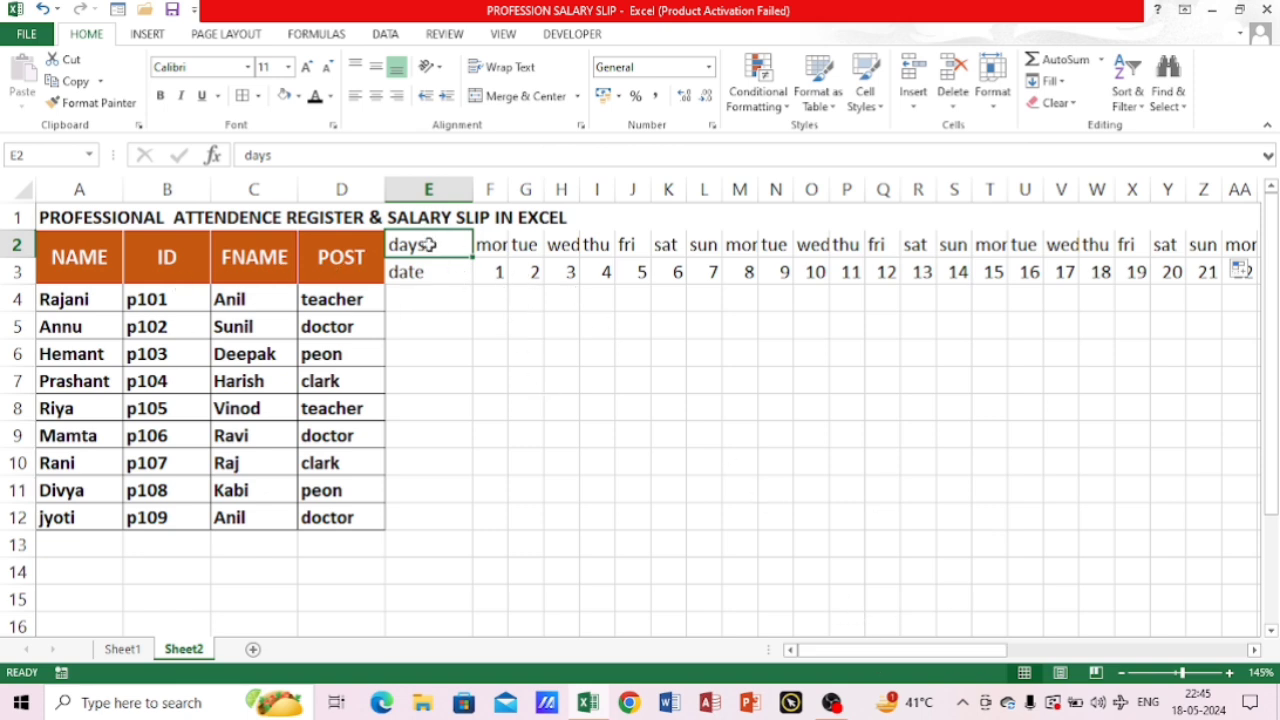
left_click_drag(418, 245, 1105, 272)
left_click(298, 96)
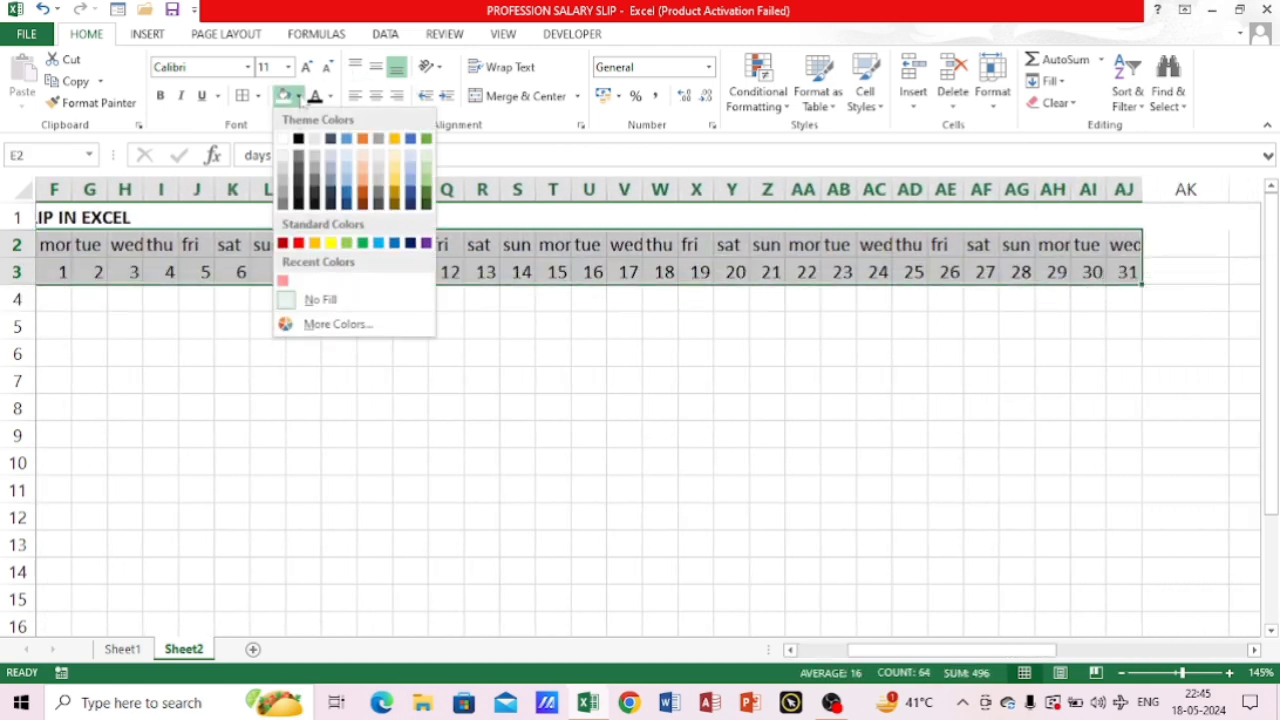
left_click(362, 198)
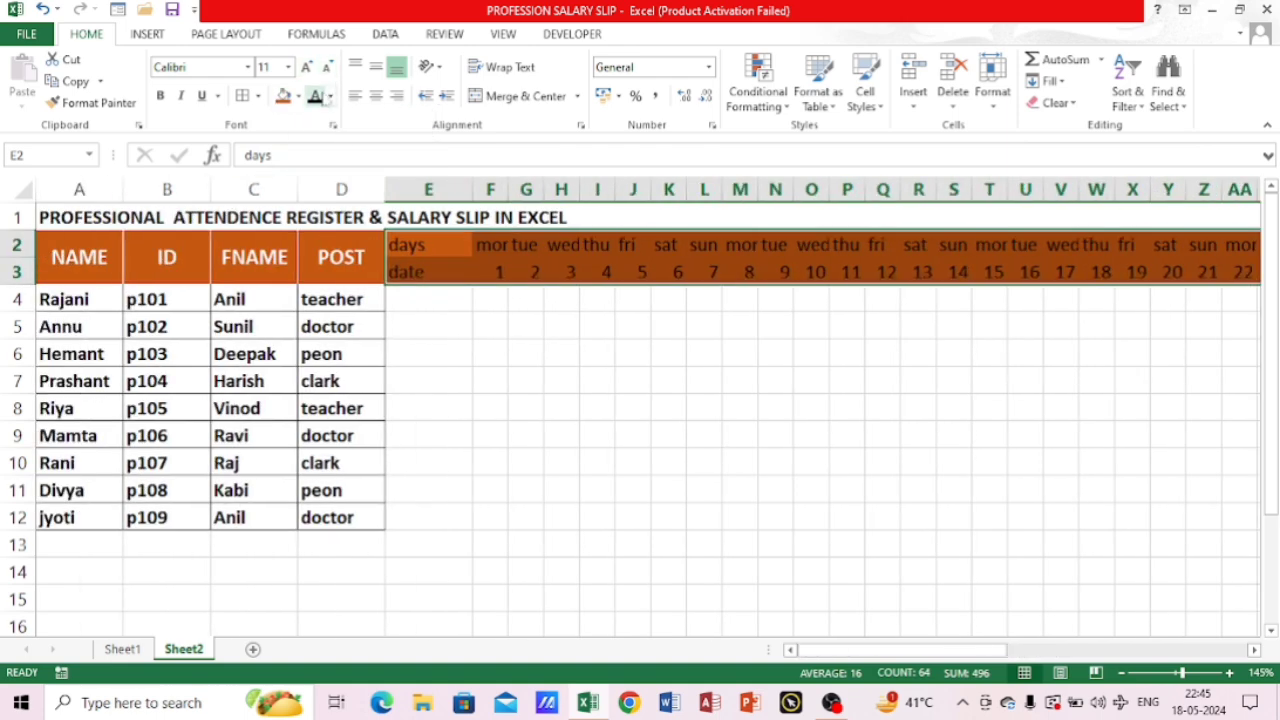
Make the text of the days and date header rows E2:AJ3 white and bold
left_click(330, 96)
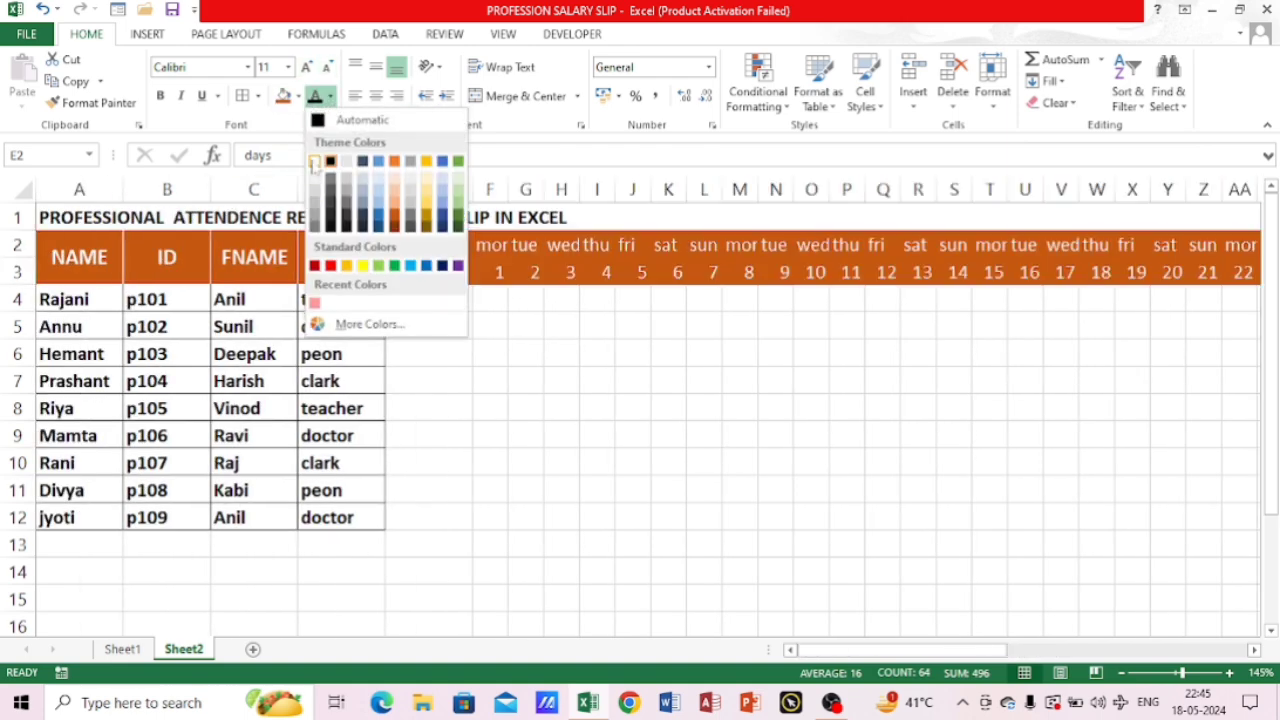
left_click(340, 183)
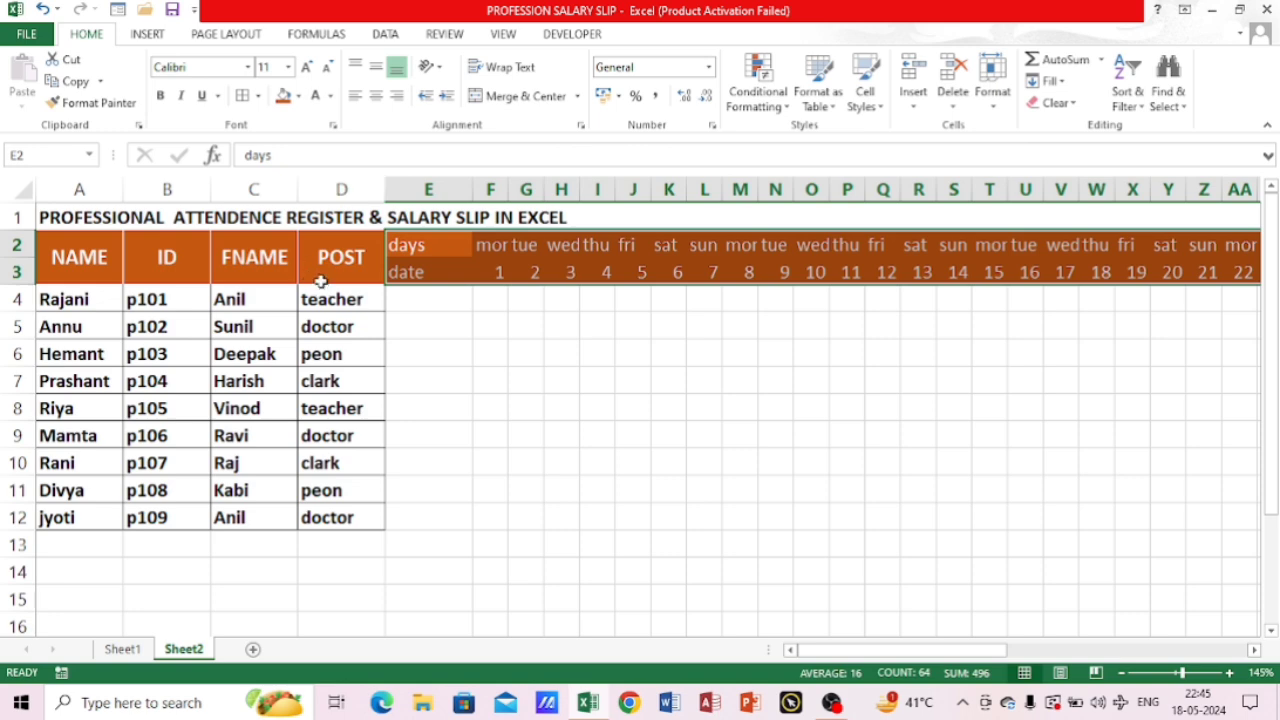
left_click(160, 96)
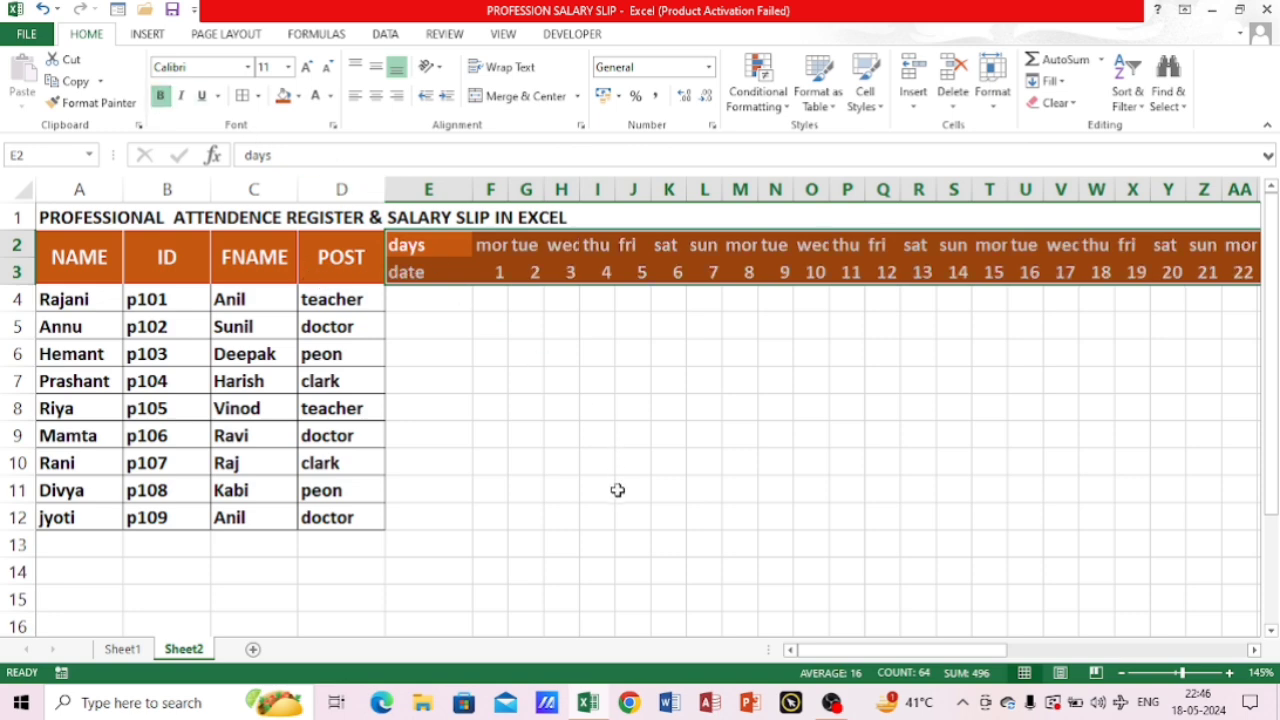
Enter the header "basic salary" on two lines in cell AK2
left_click_drag(812, 654, 928, 657)
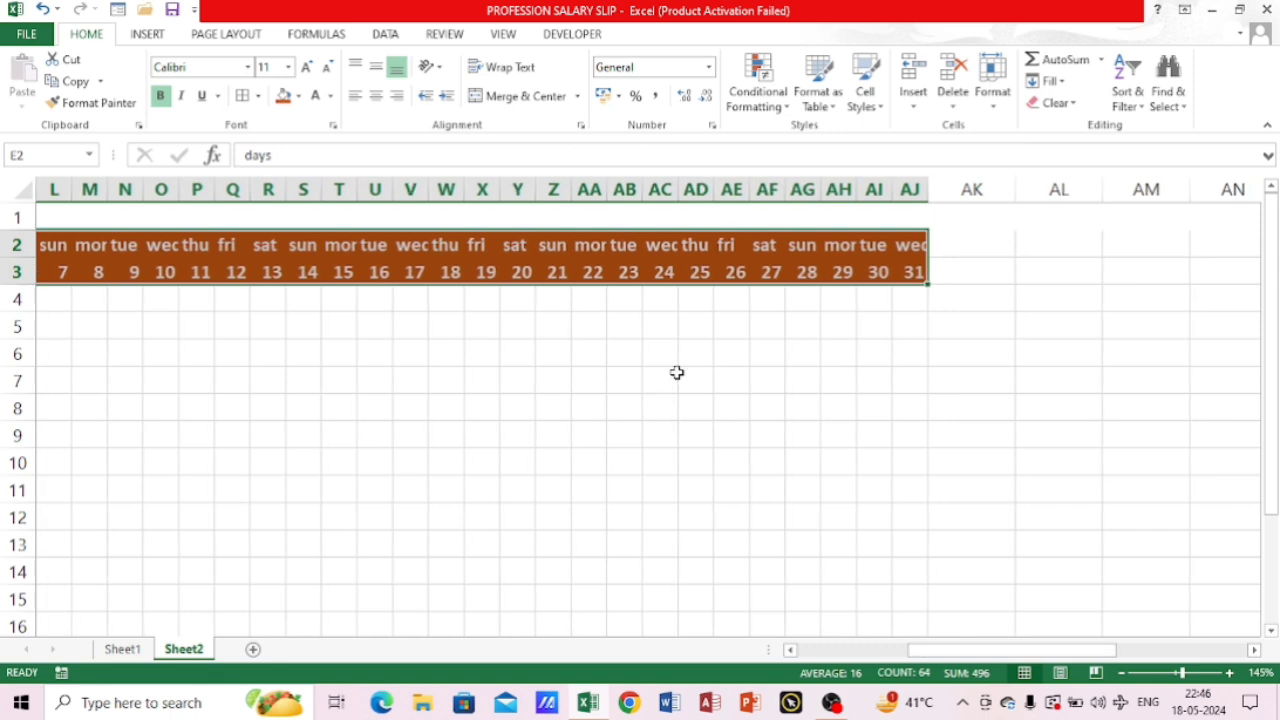
left_click(966, 246)
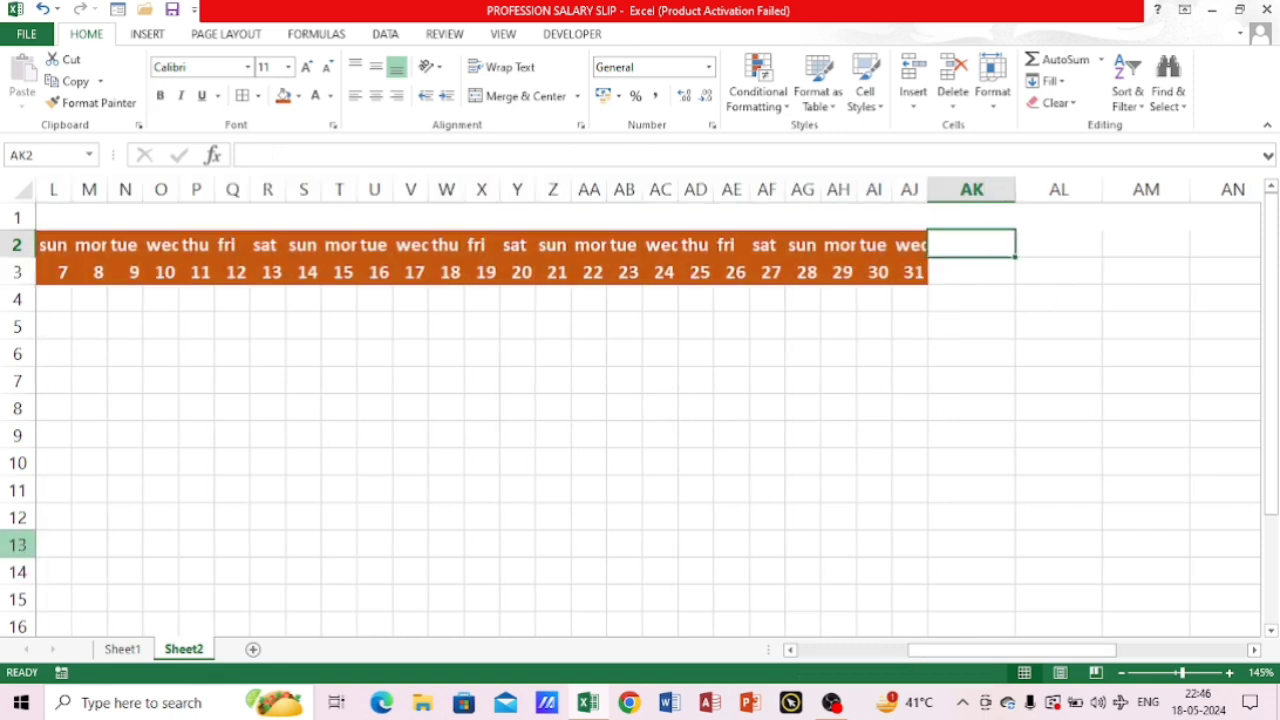
type("b")
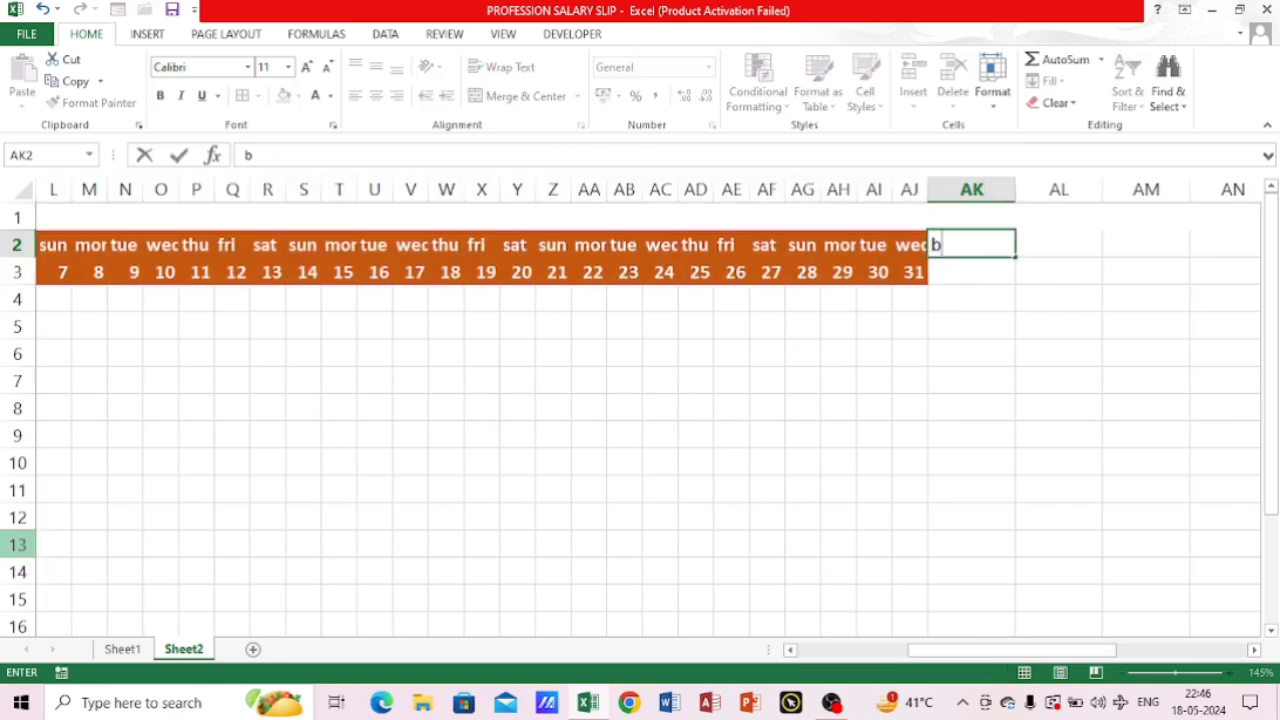
type("asic")
key("alt+Return")
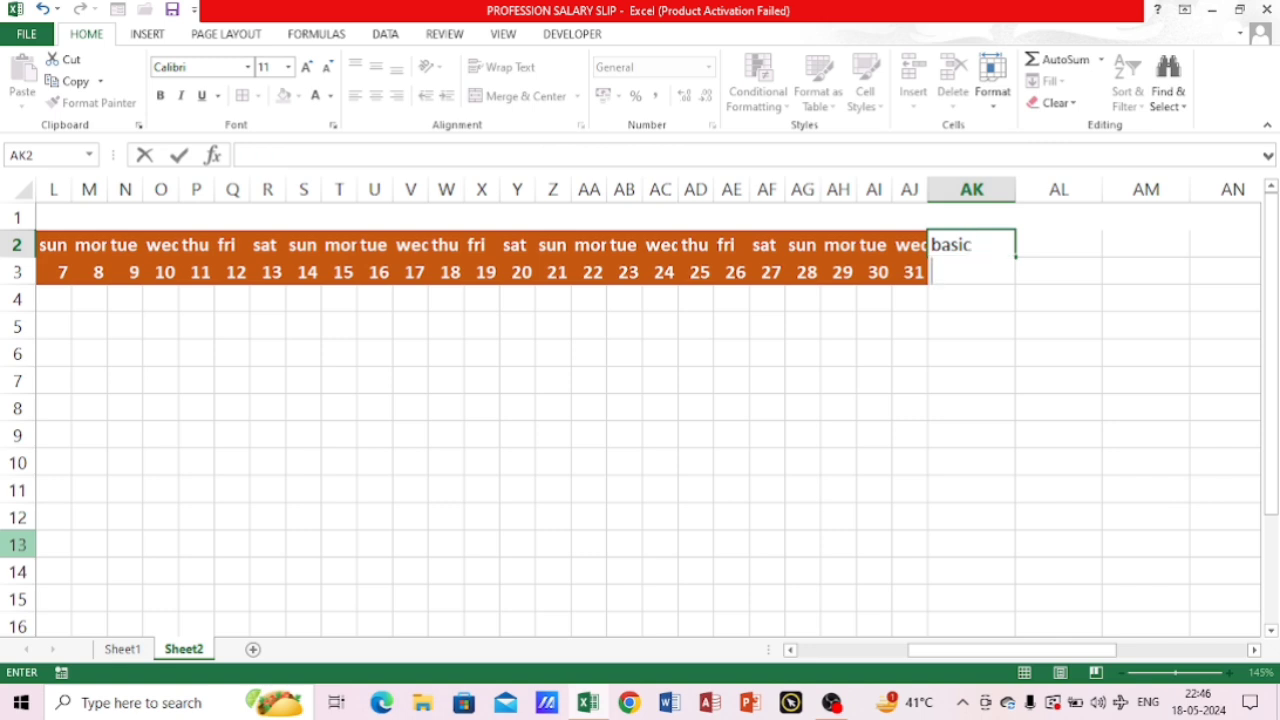
type("salary")
key("Tab")
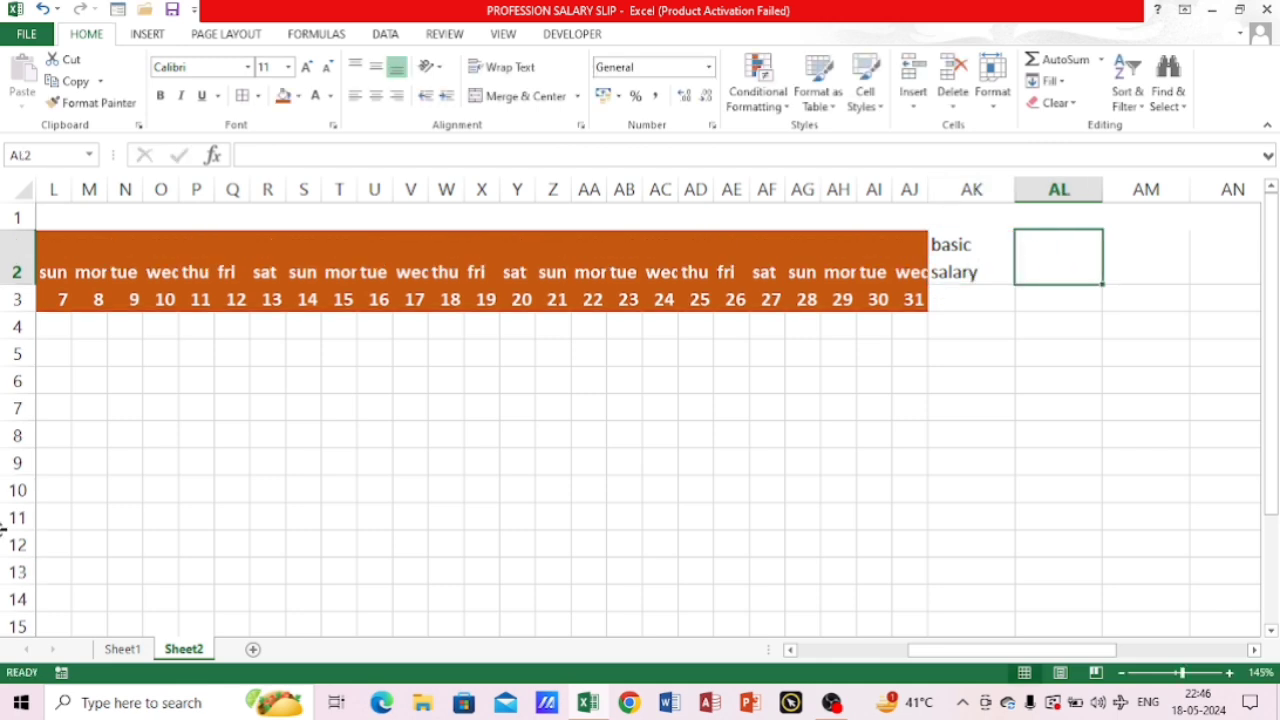
Enter the headers "present" in cell AL2 and "absent" in cell AM2
type("present")
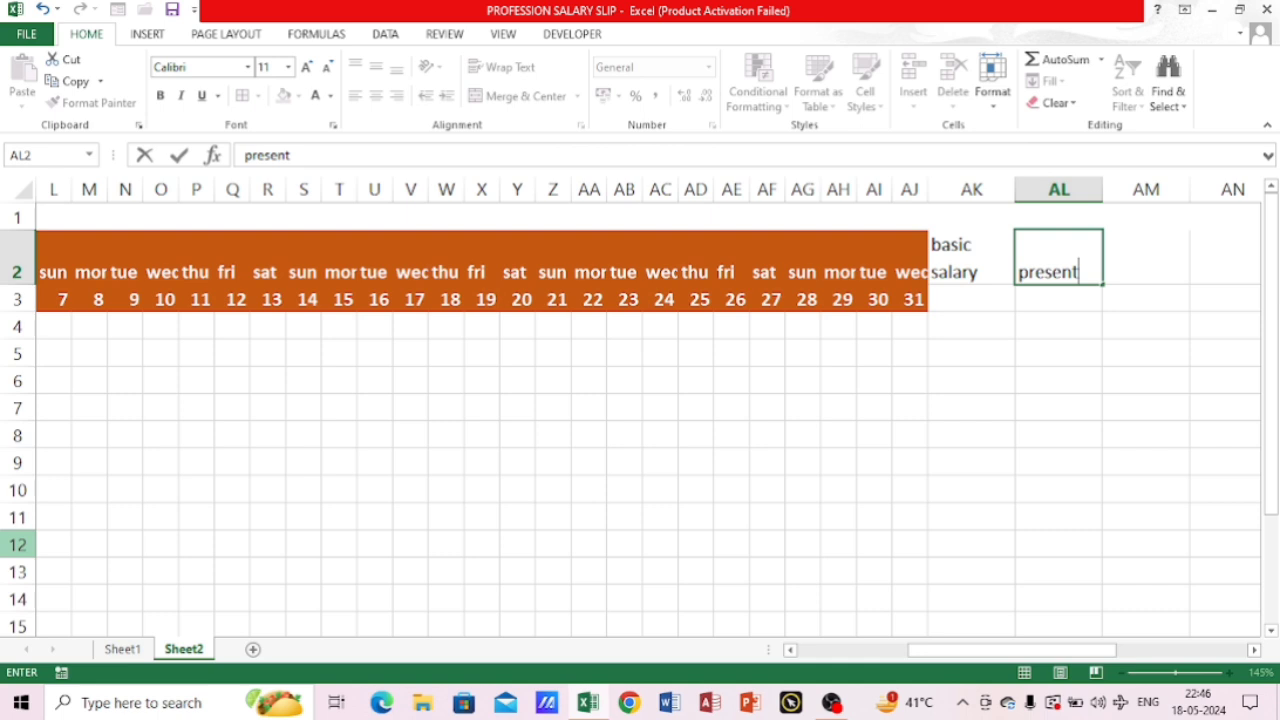
key("Tab")
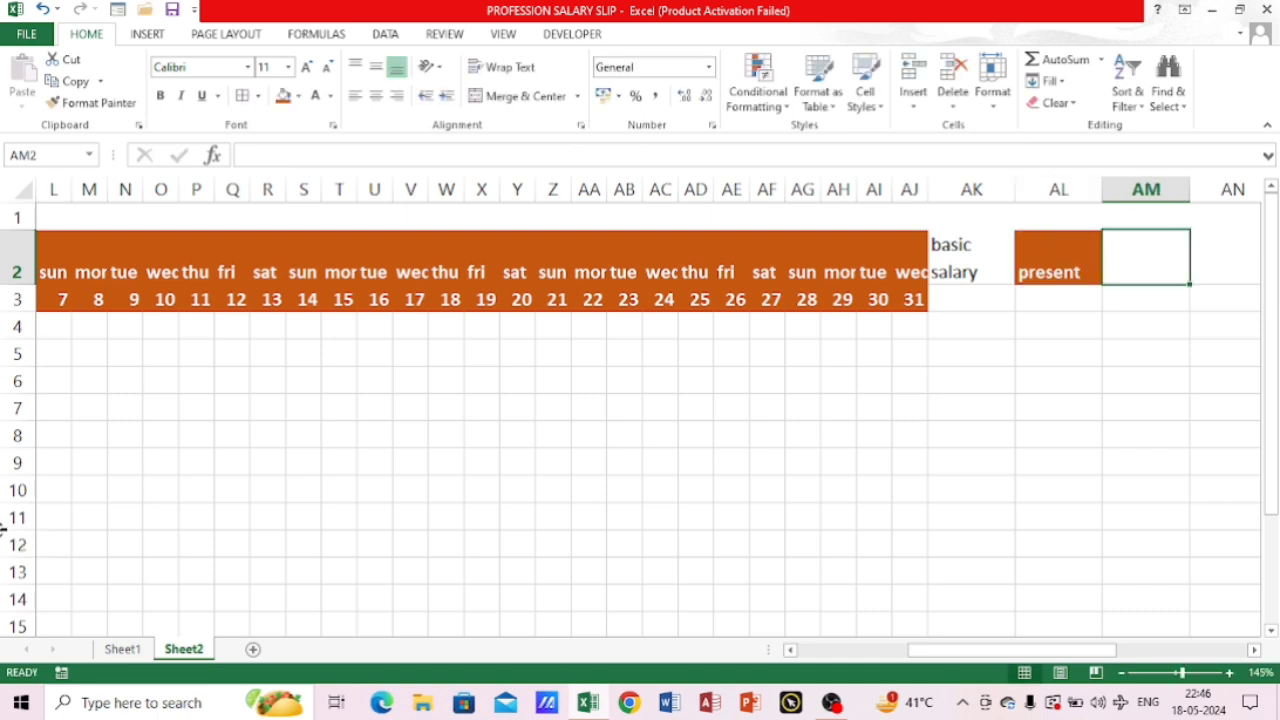
type("absent")
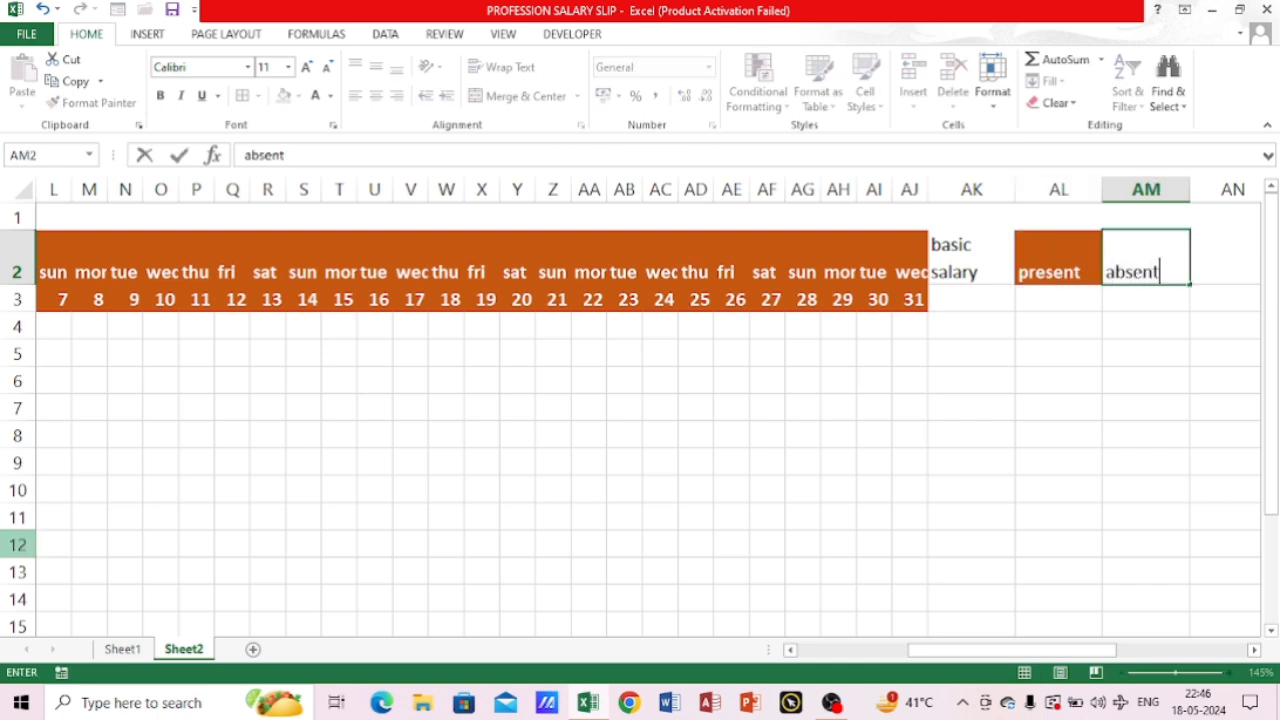
key("Tab")
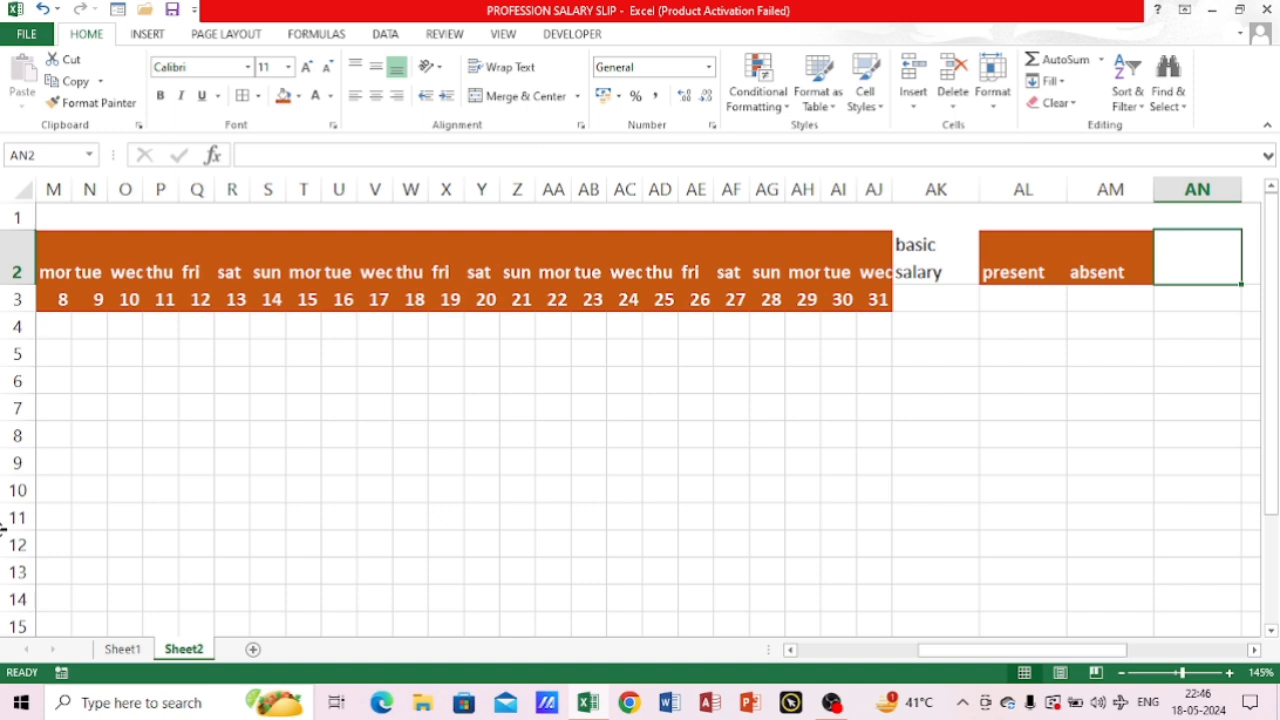
Enter the header "per day income" in cell AN2, with "income" on a second line
type("pe")
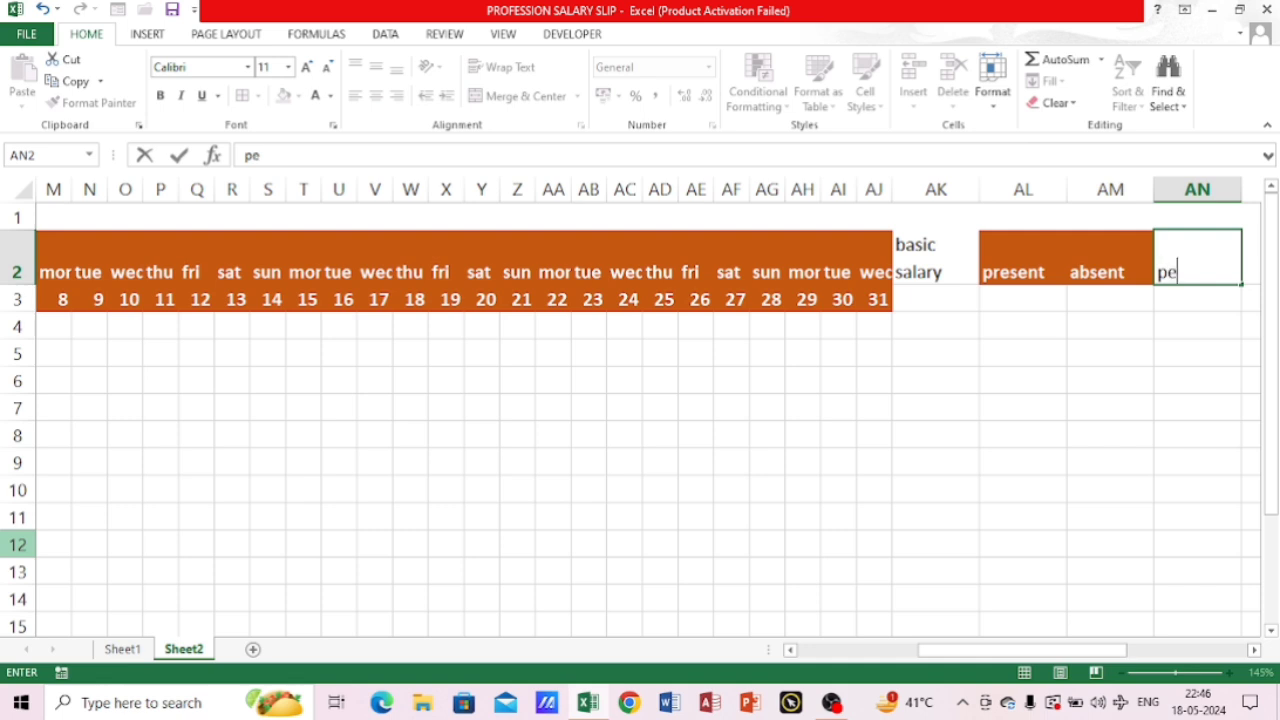
type("r day")
key("alt+Return")
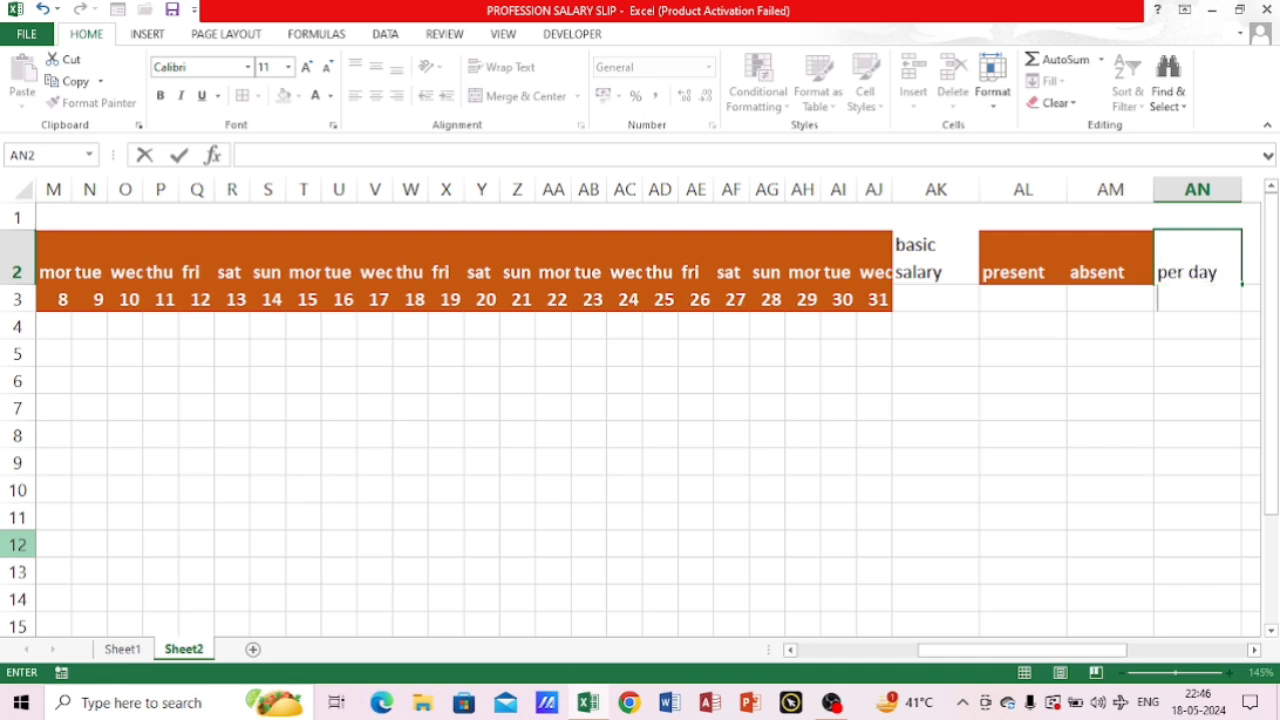
type("income")
key("Tab")
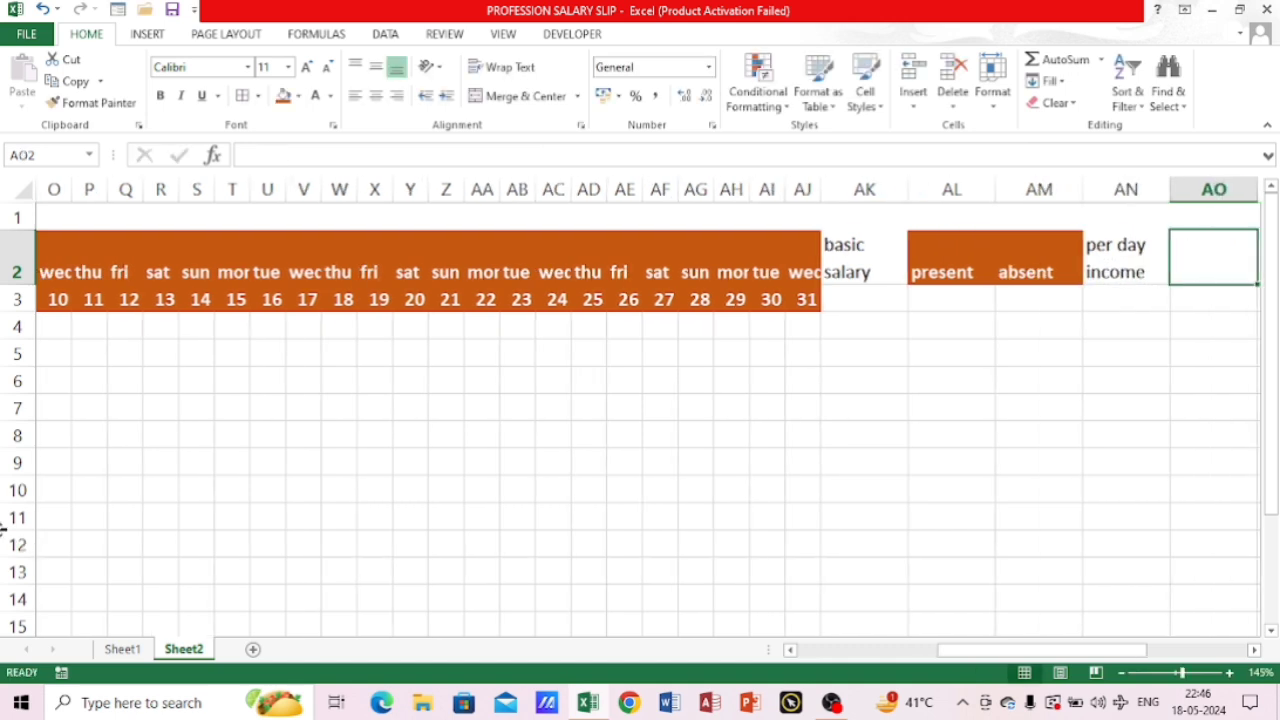
Enter the header "total days" in cell AO2, with "days" on a second line
type("tota")
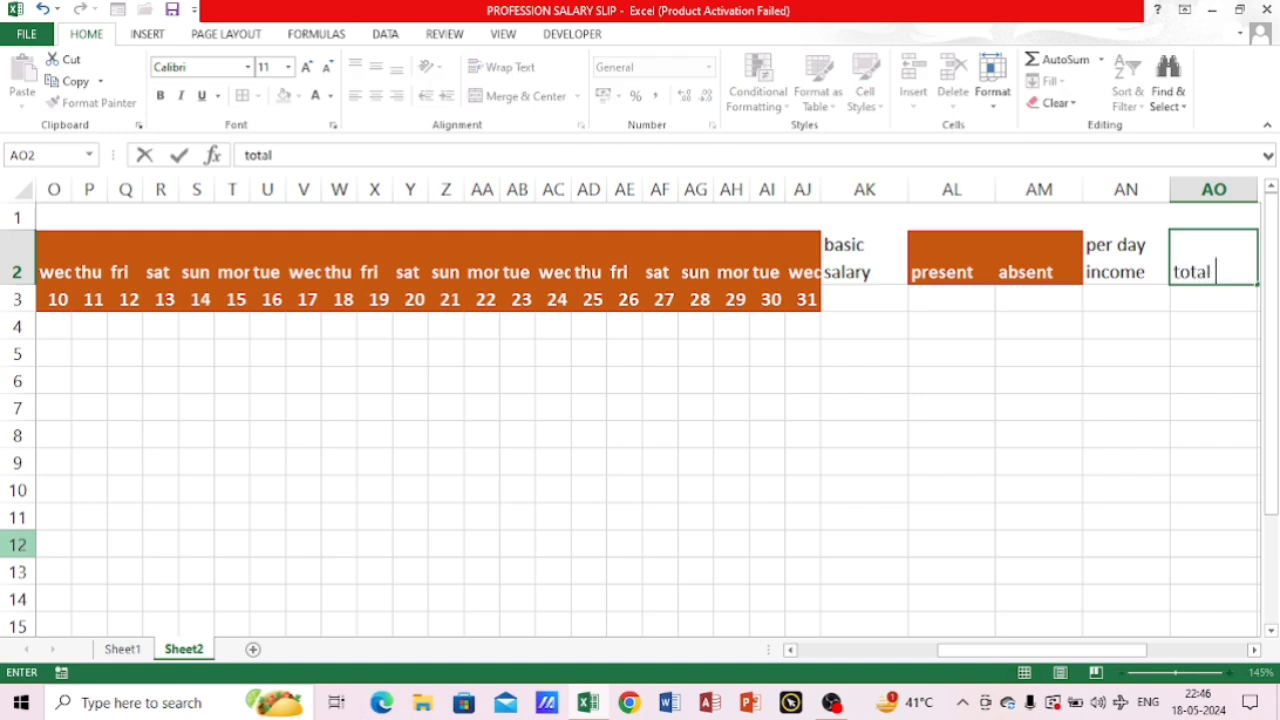
type("l")
key("alt+Return")
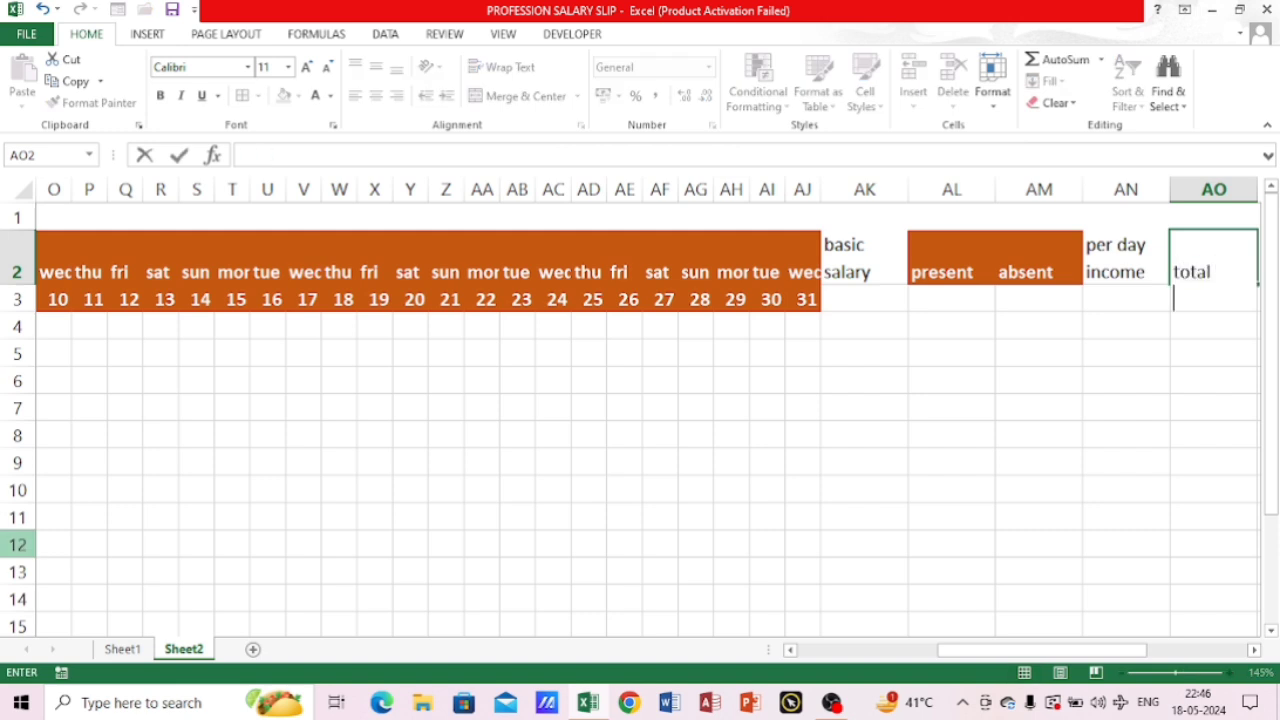
type("days")
key("Tab")
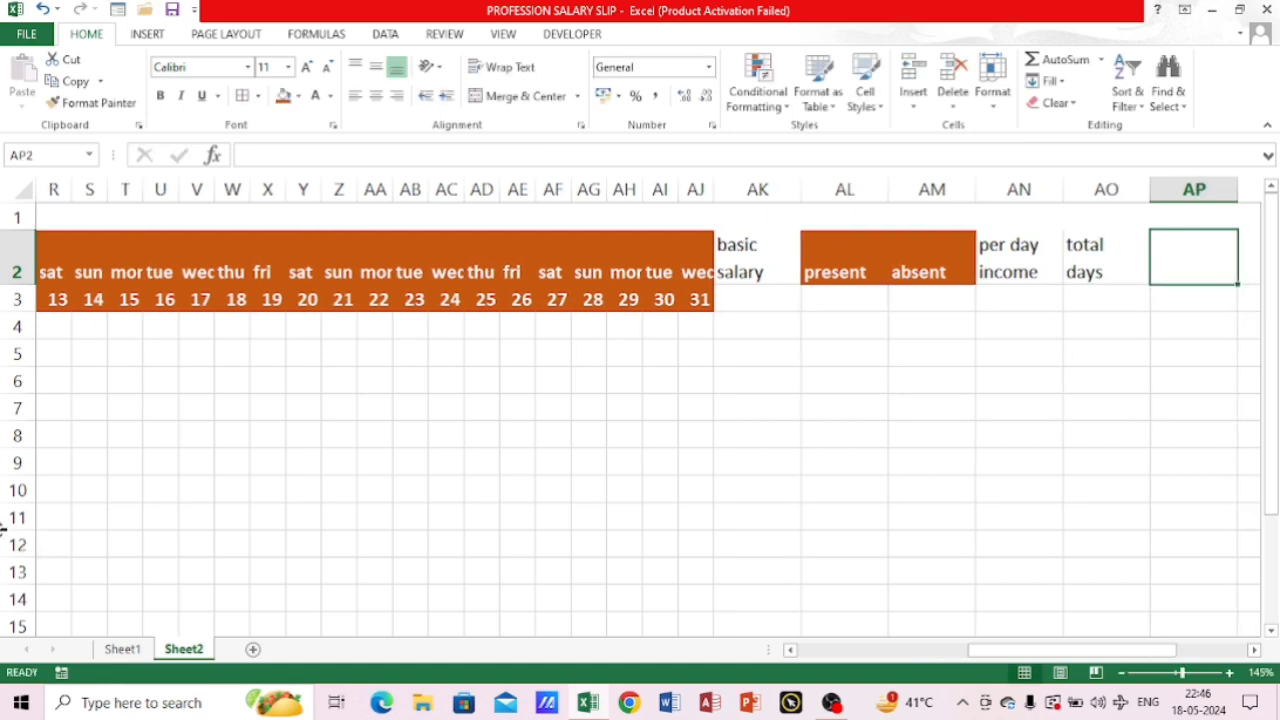
Enter the header "pf 10%" in cell AP2, with "10%" on a second line
type("pf")
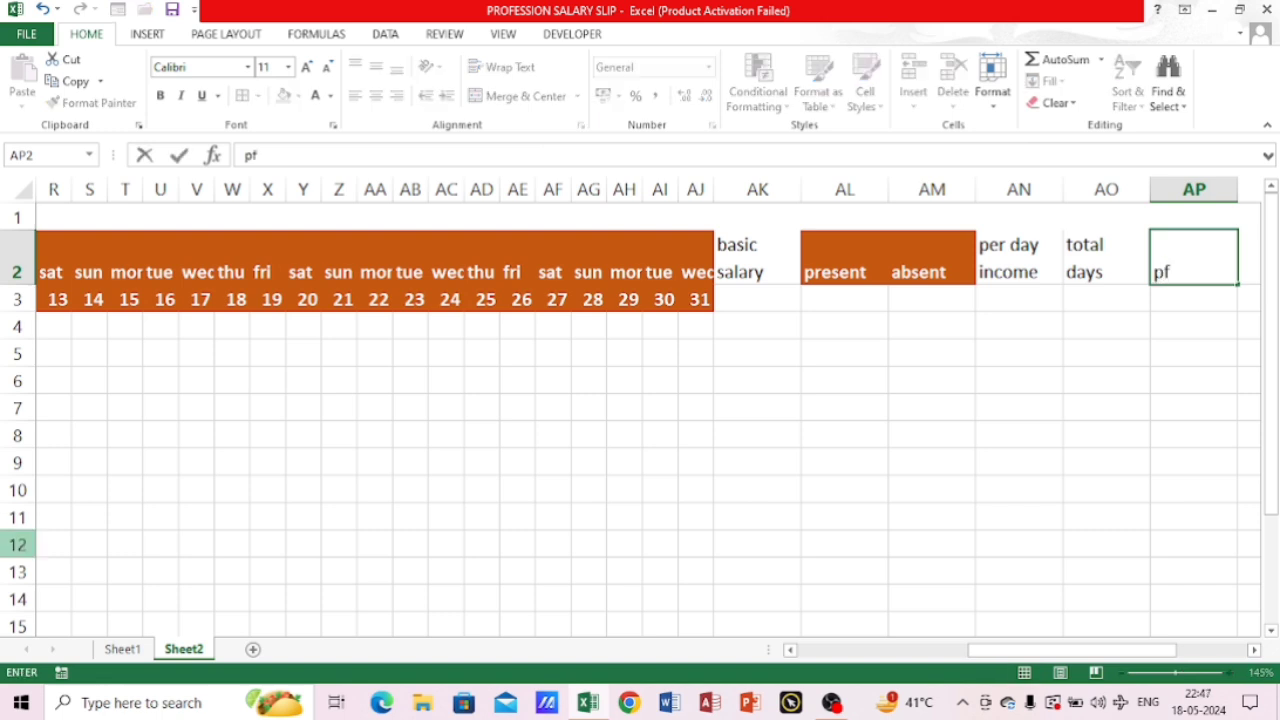
key("alt+Return")
type("10")
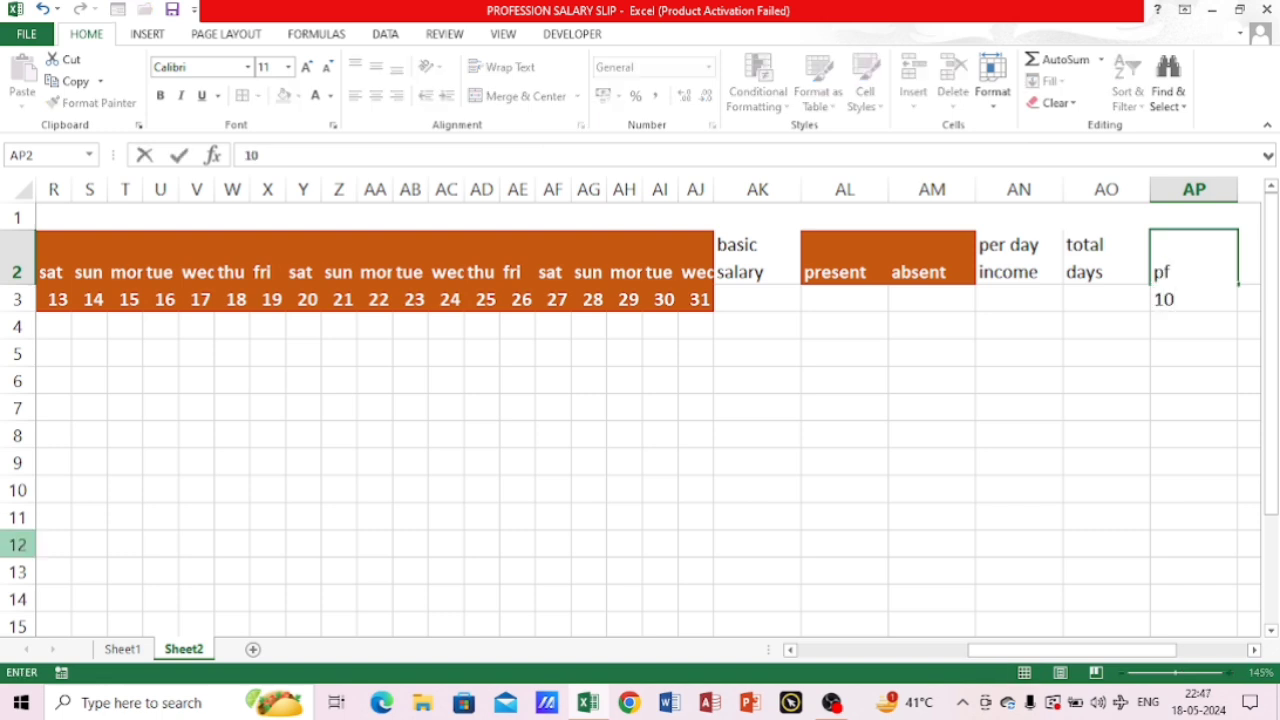
type("%")
key("Tab")
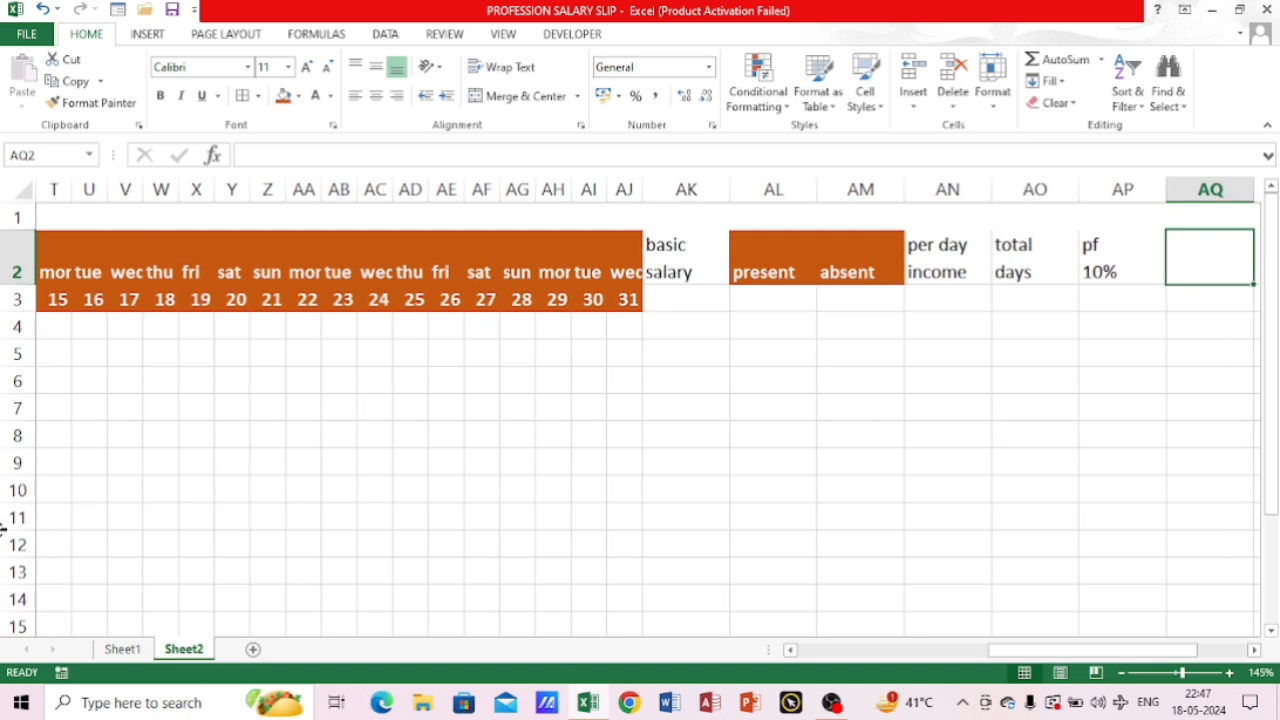
Enter the header "Home Rent" in cell AQ2, with "Rent" on a second line
type("Home")
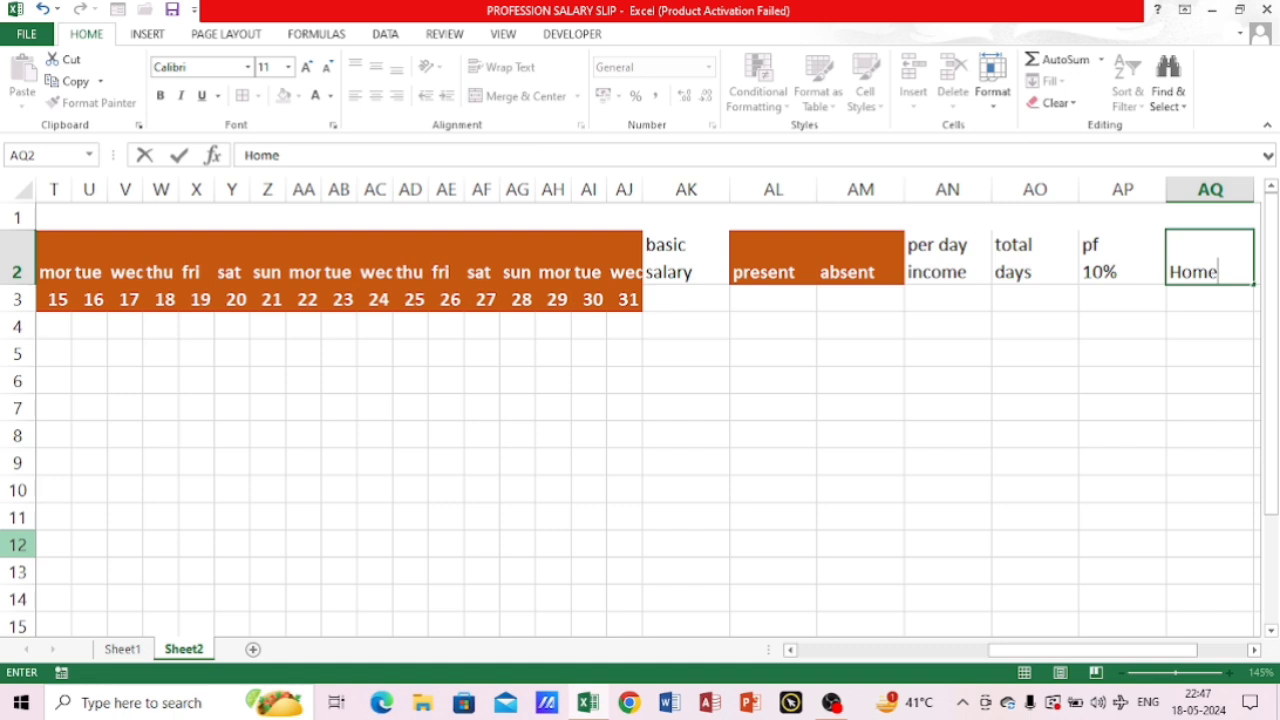
key("alt+Return")
type("Rent")
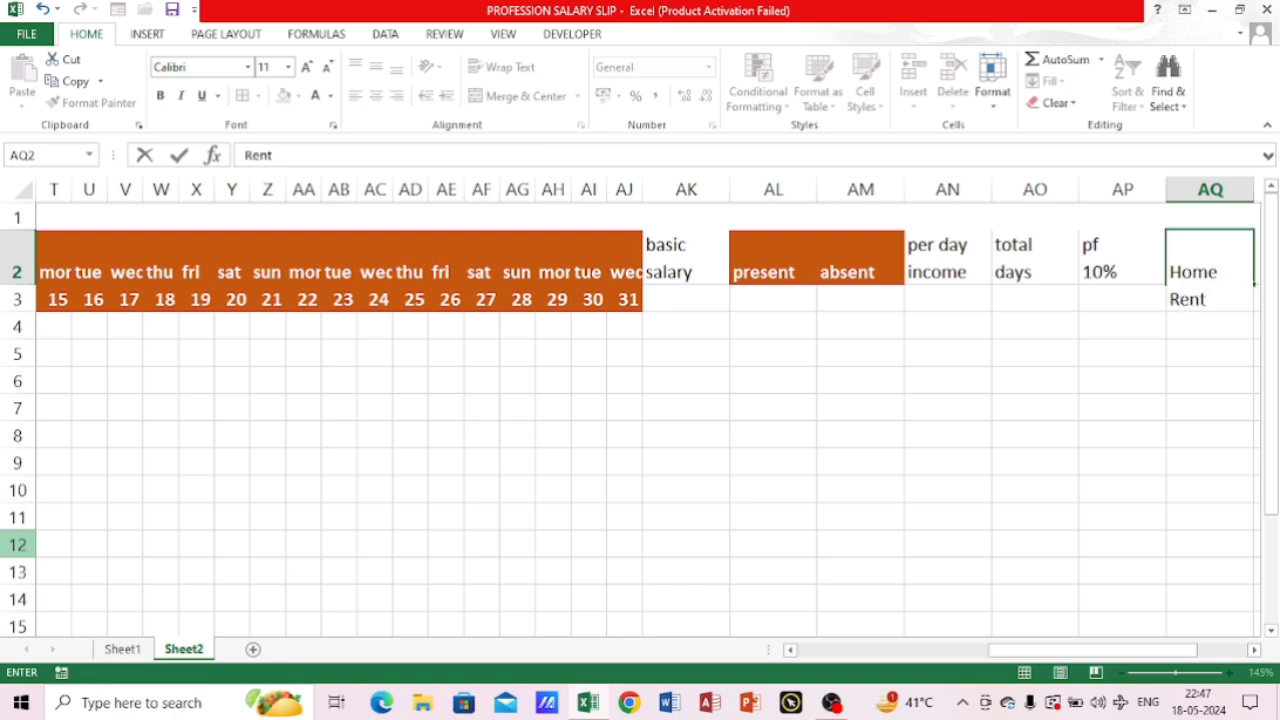
key("Tab")
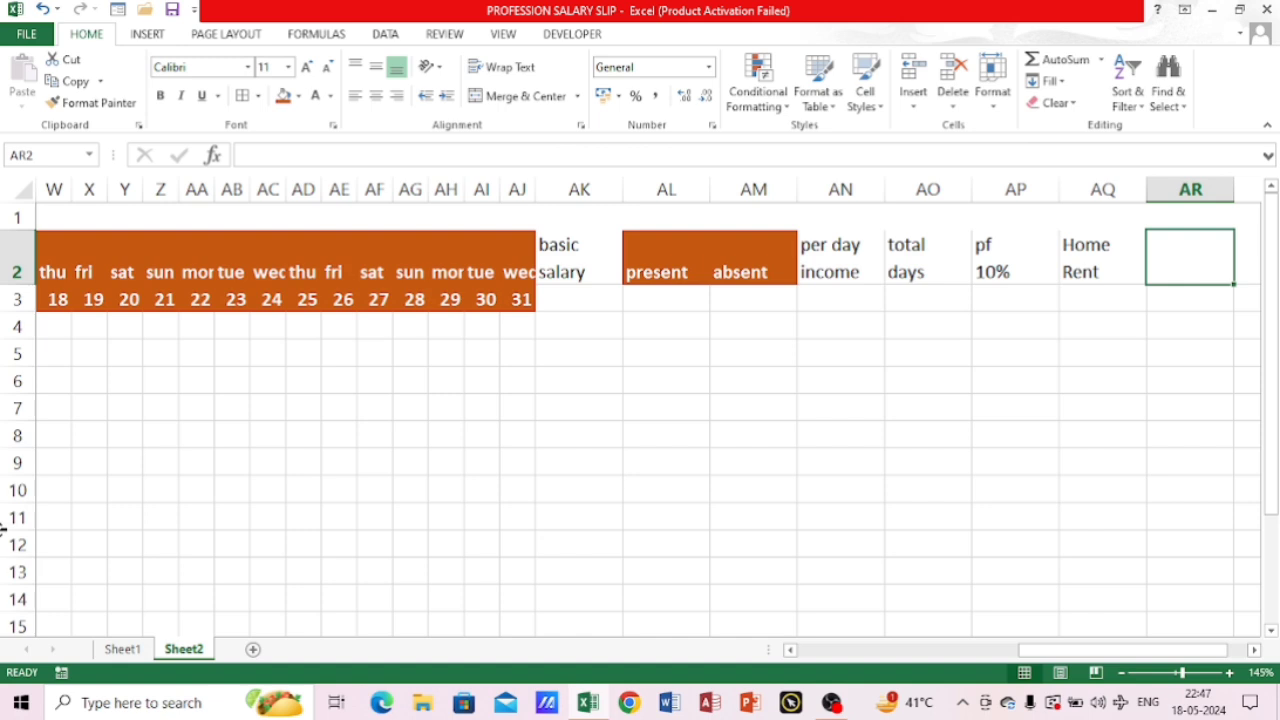
Enter the header "Total salary" in cell AR2, with "salary" on a second line
type("Tota")
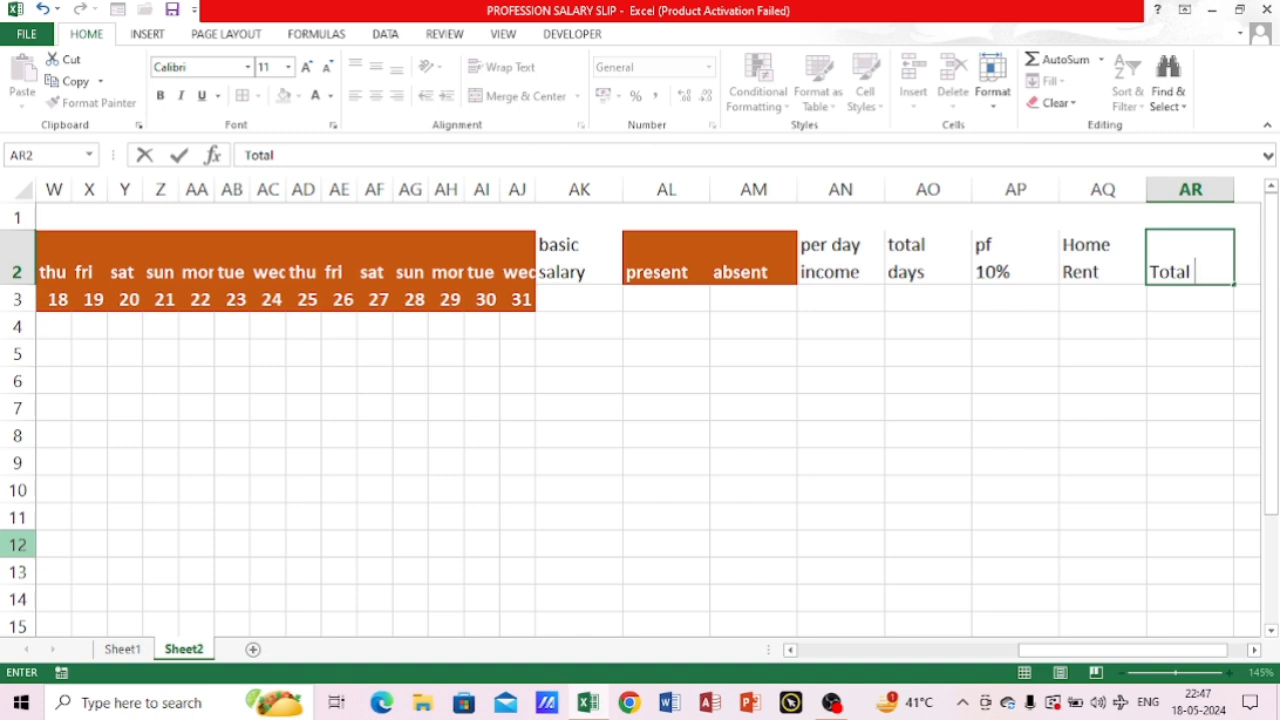
type("l")
key("alt+Return")
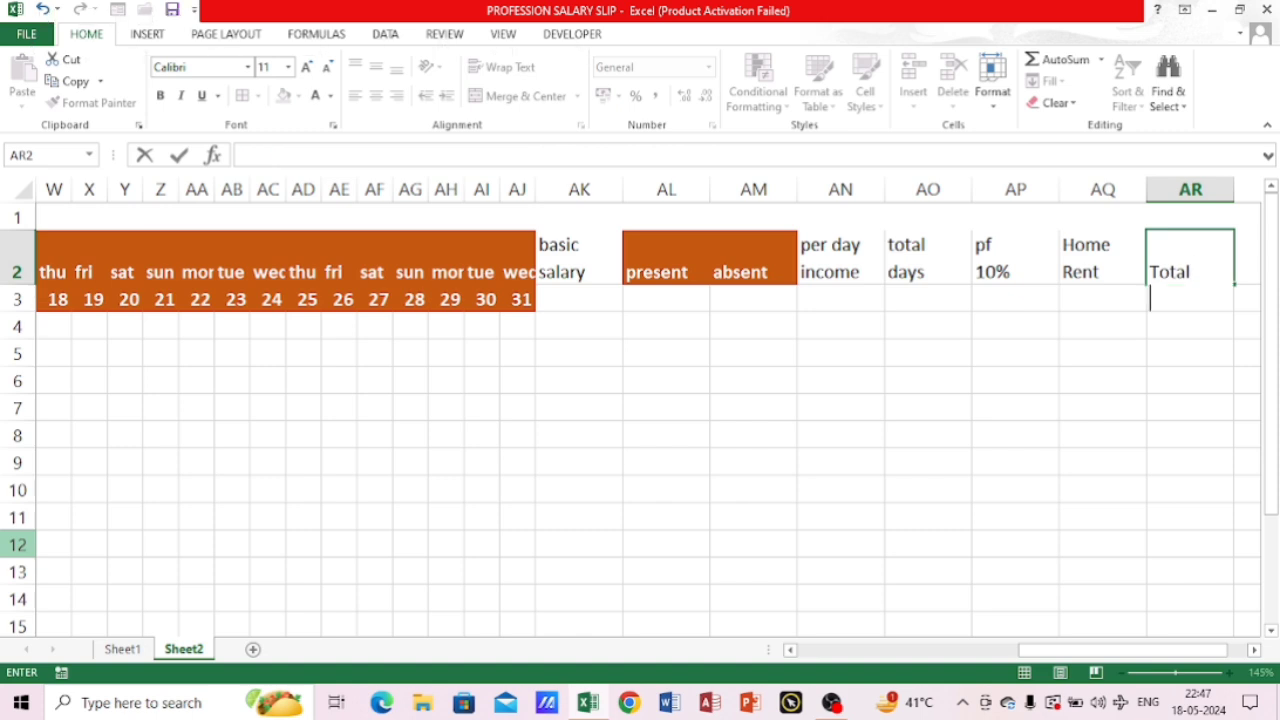
type("salary")
key("Tab")
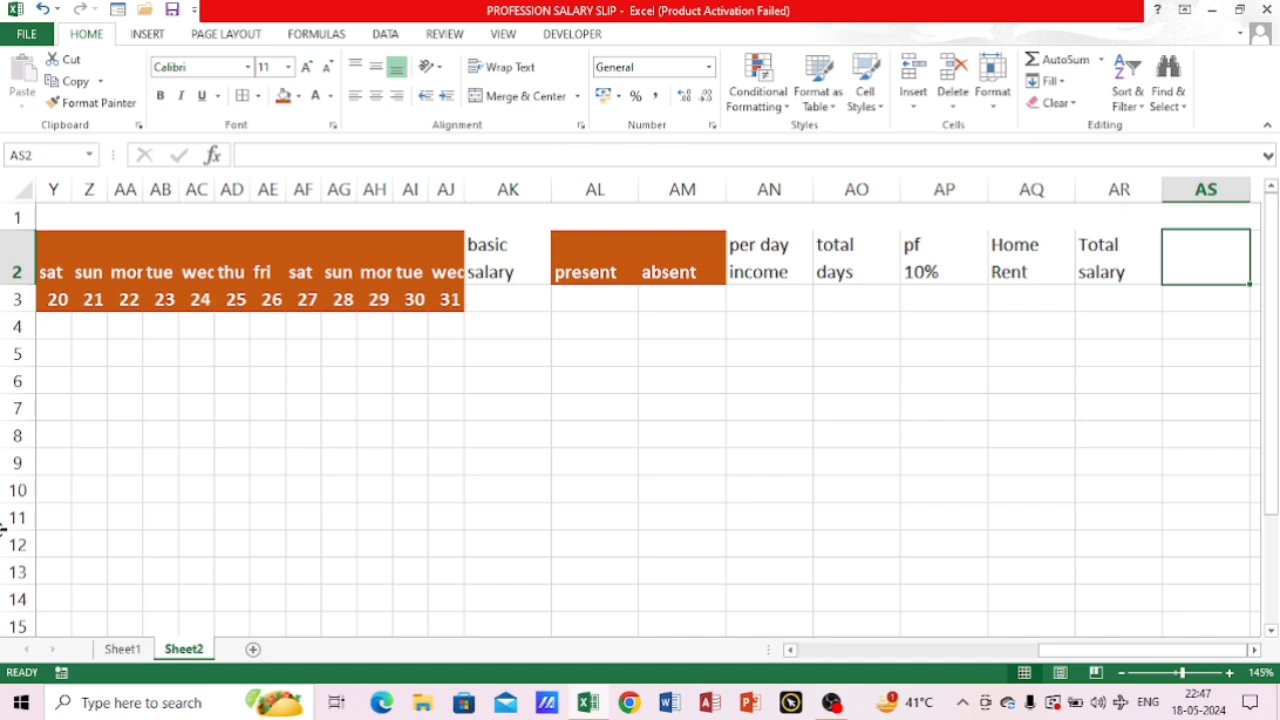
Enter the header "In hand salary" in cell AS2, with "salary" on a second line
type("In")
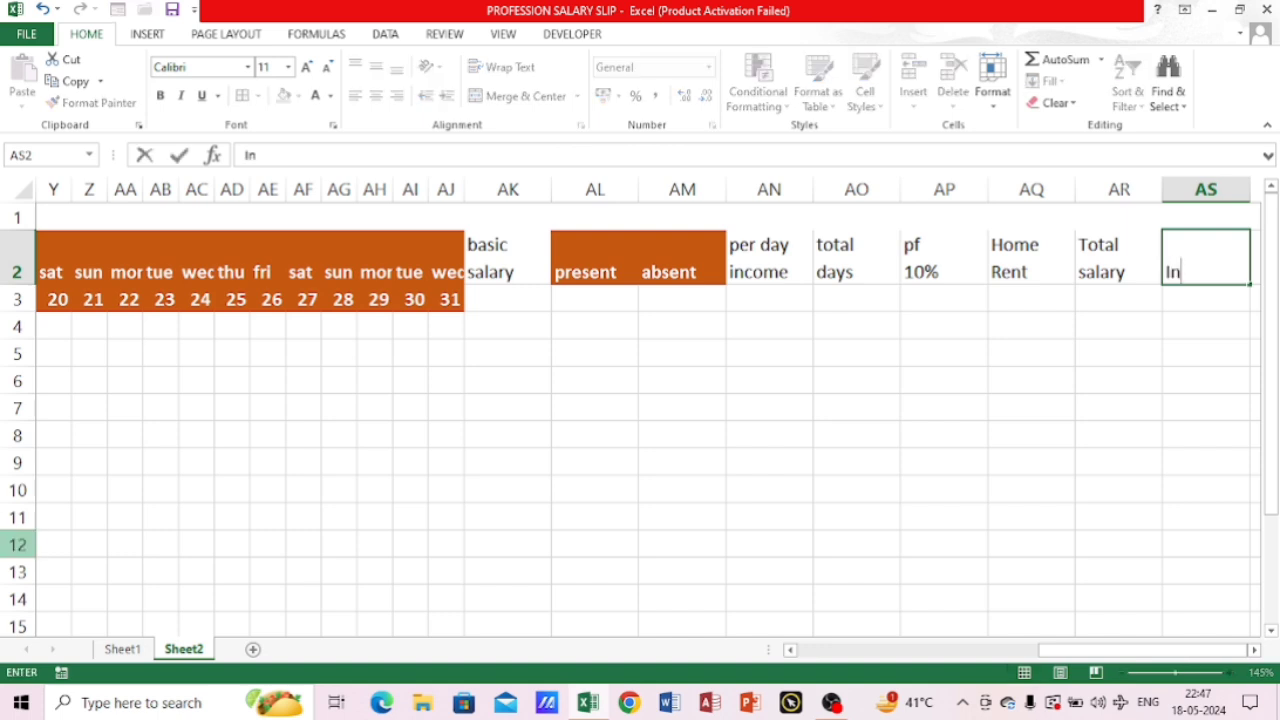
type(" hand")
key("alt+Return")
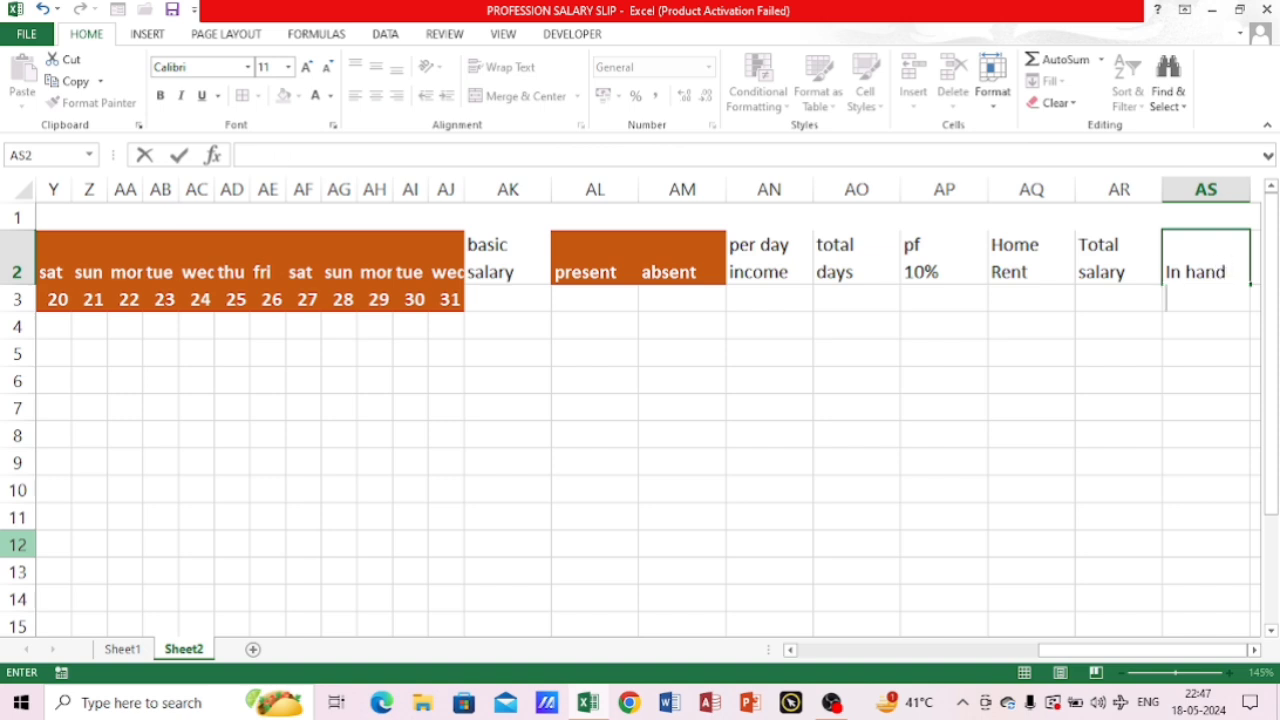
type("salary")
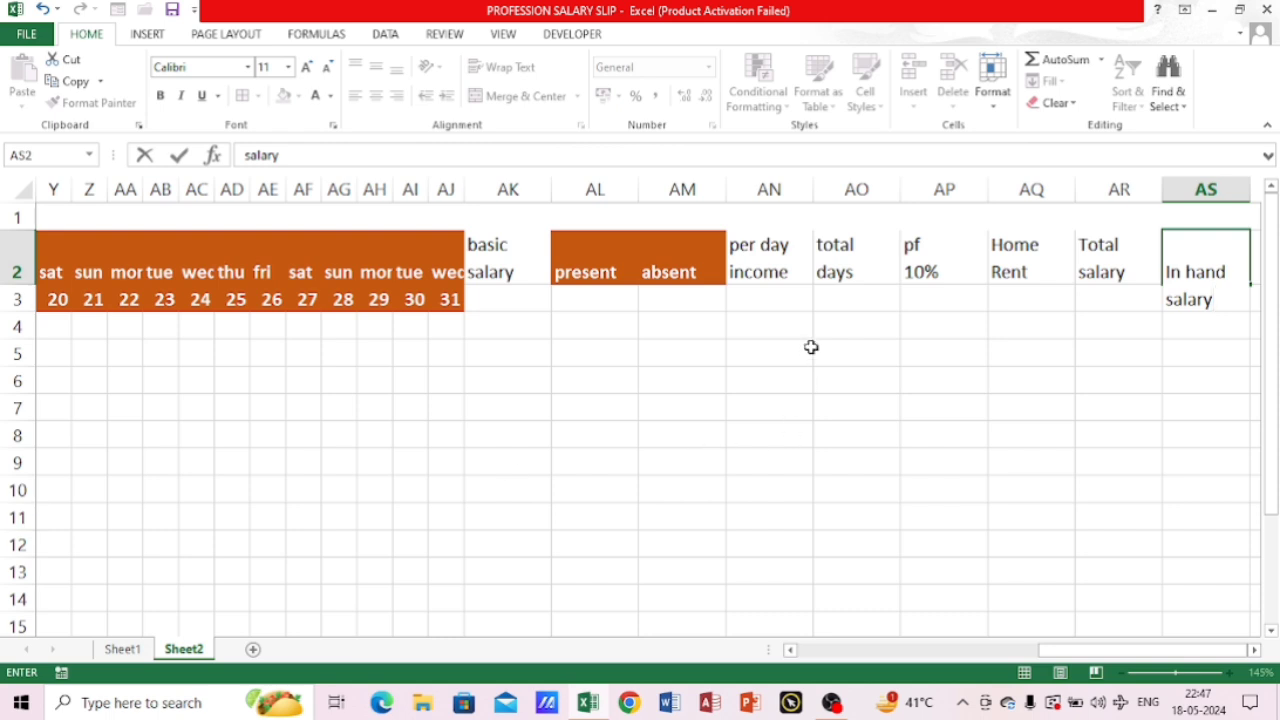
left_click(810, 350)
Merge and center the "present" header across AL2:AL3 and the "absent" header across AM2:AM3
left_click_drag(589, 253, 617, 285)
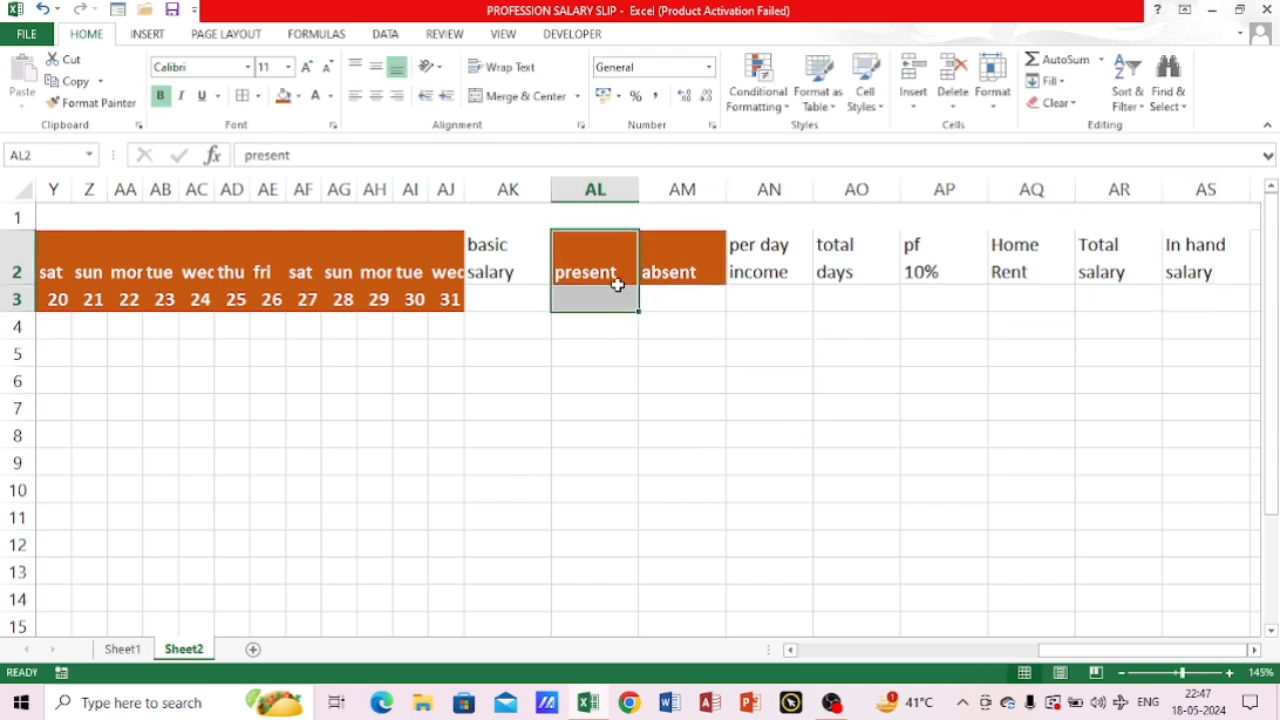
left_click(501, 96)
left_click_drag(663, 266, 672, 295)
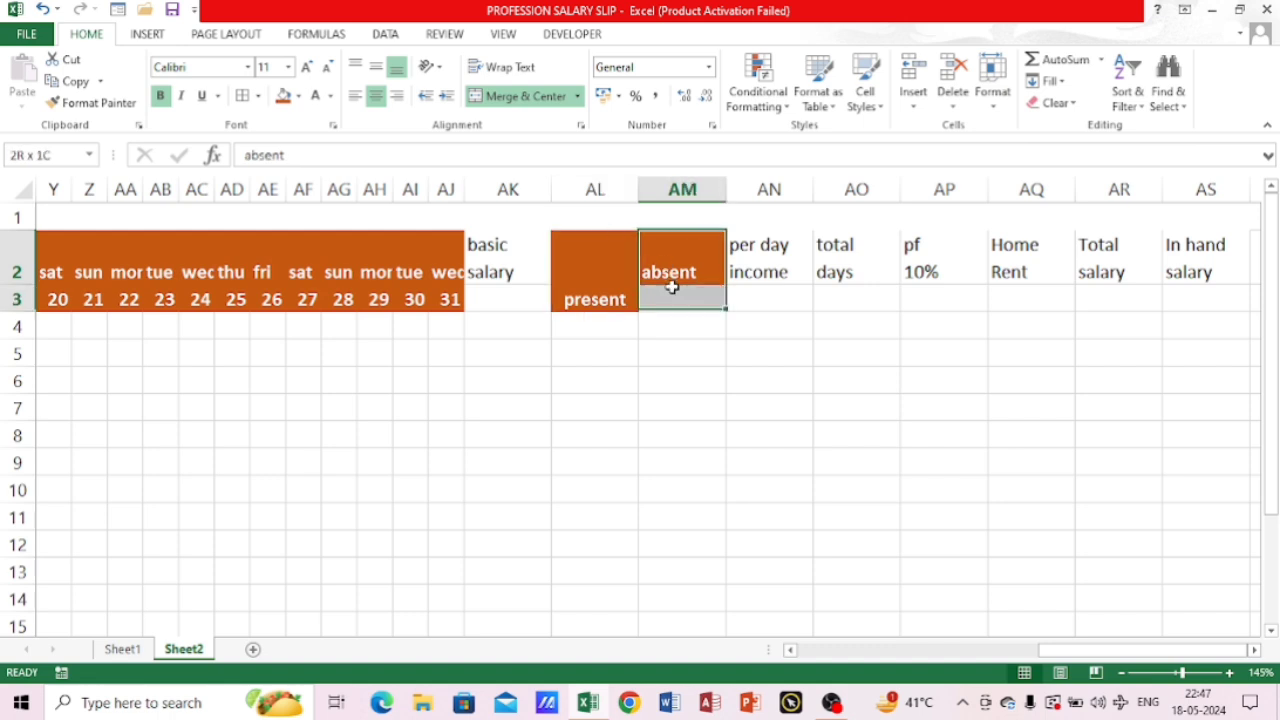
left_click(520, 96)
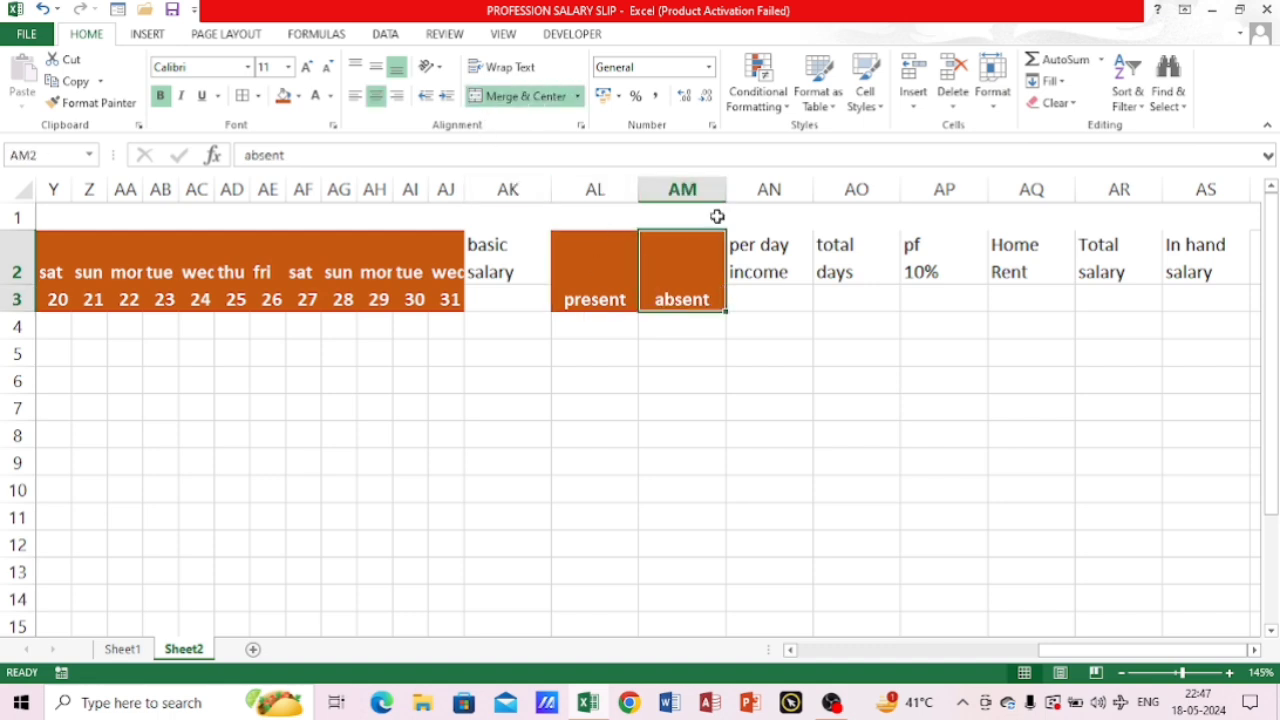
Merge and center the "per day income" header across AN2:AN3
left_click(766, 278)
left_click_drag(766, 284, 766, 302)
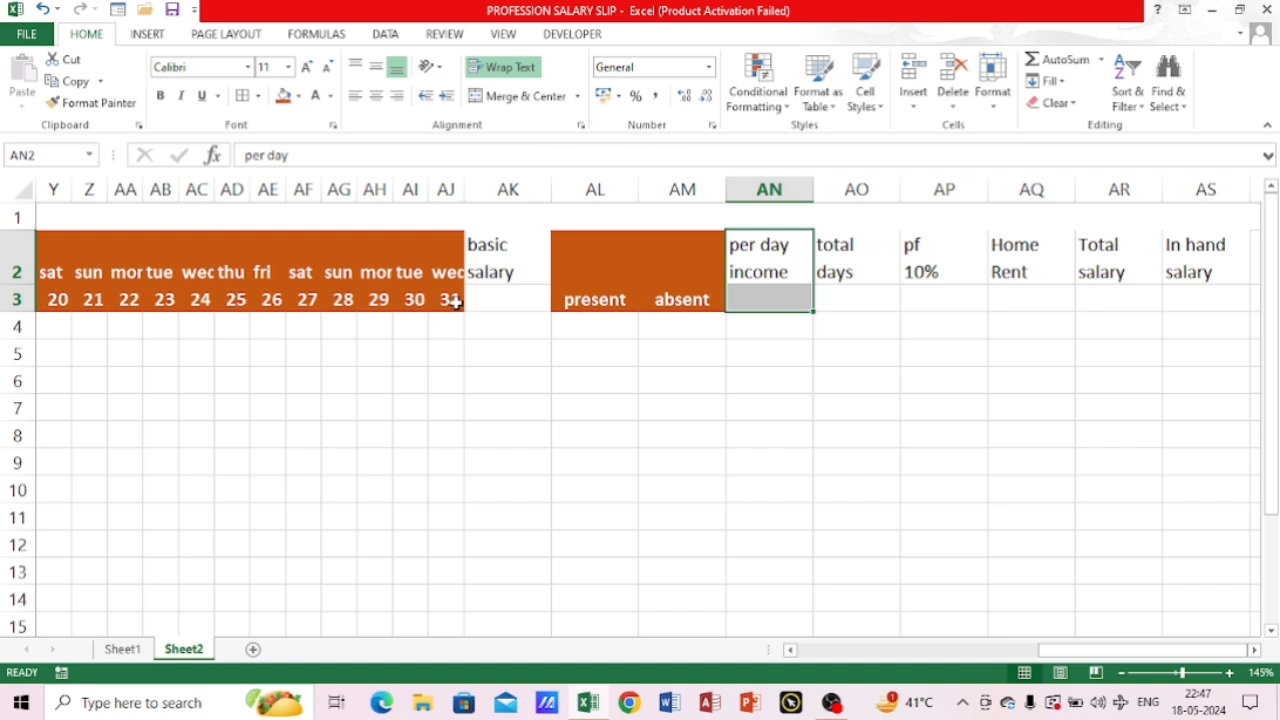
left_click(500, 96)
Merge and center the "basic salary" header across AK2:AK3 and give it the dark orange fill
left_click_drag(491, 240, 508, 298)
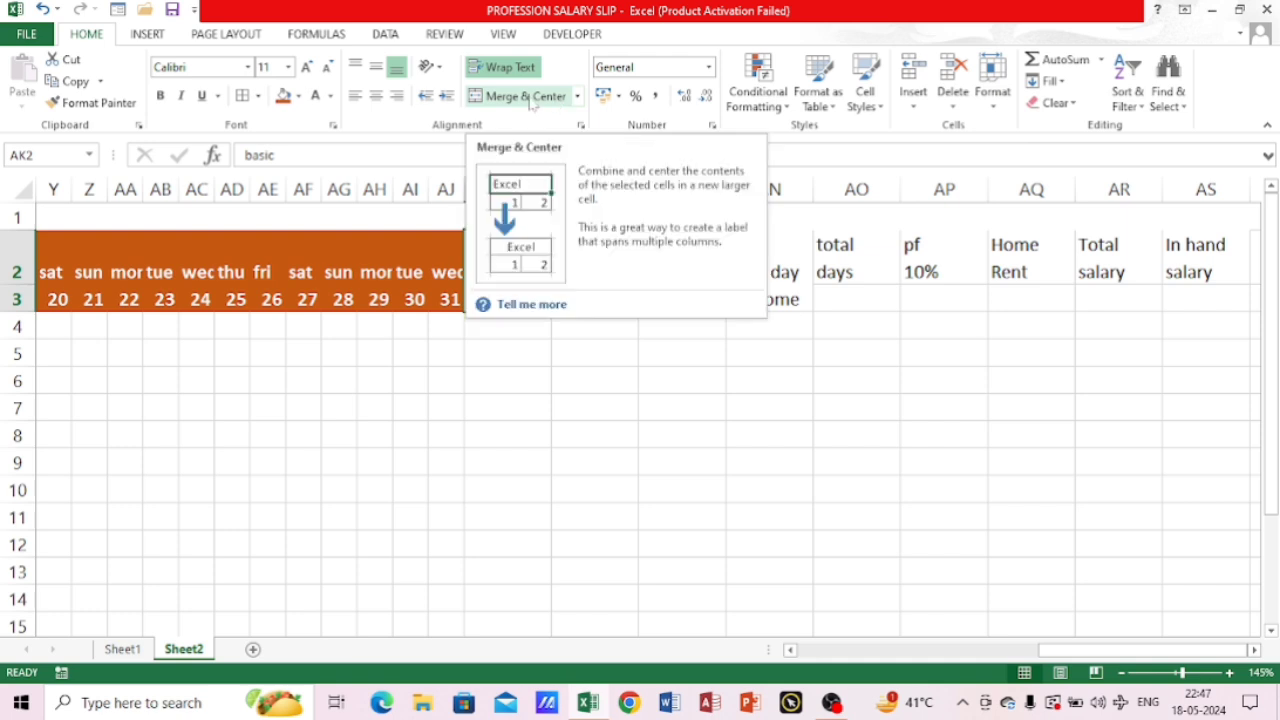
left_click(530, 97)
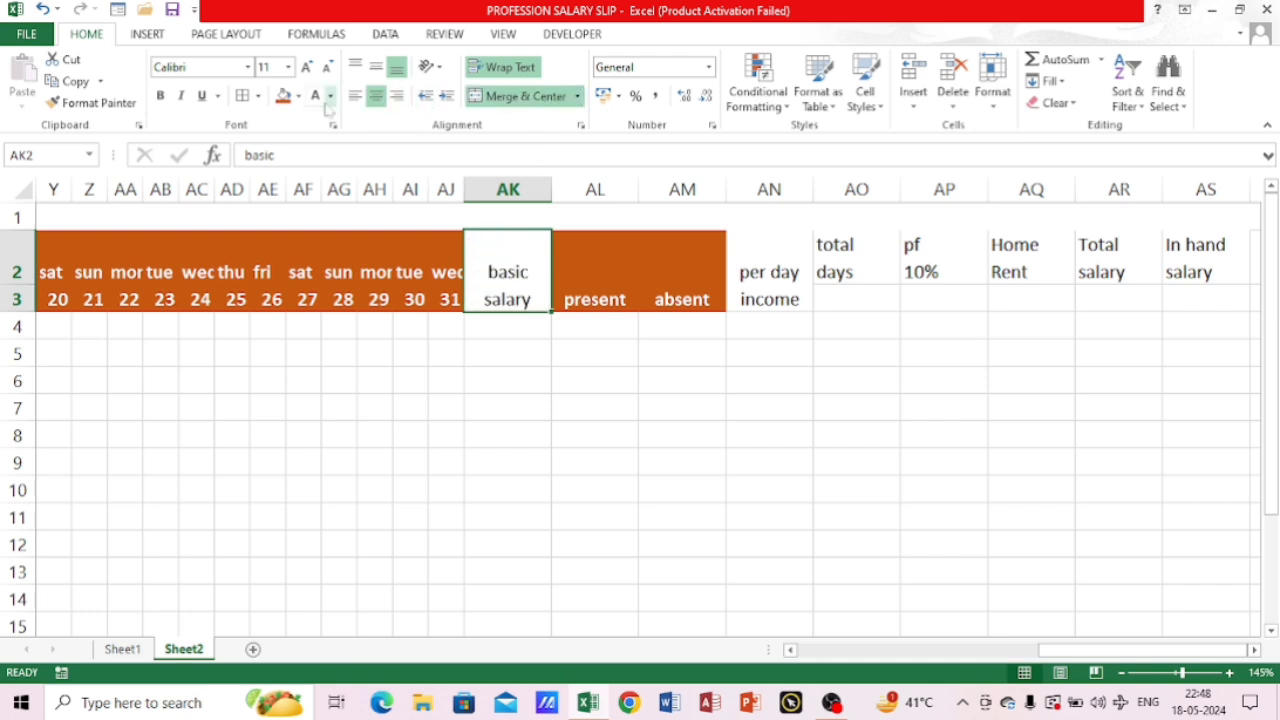
left_click(283, 96)
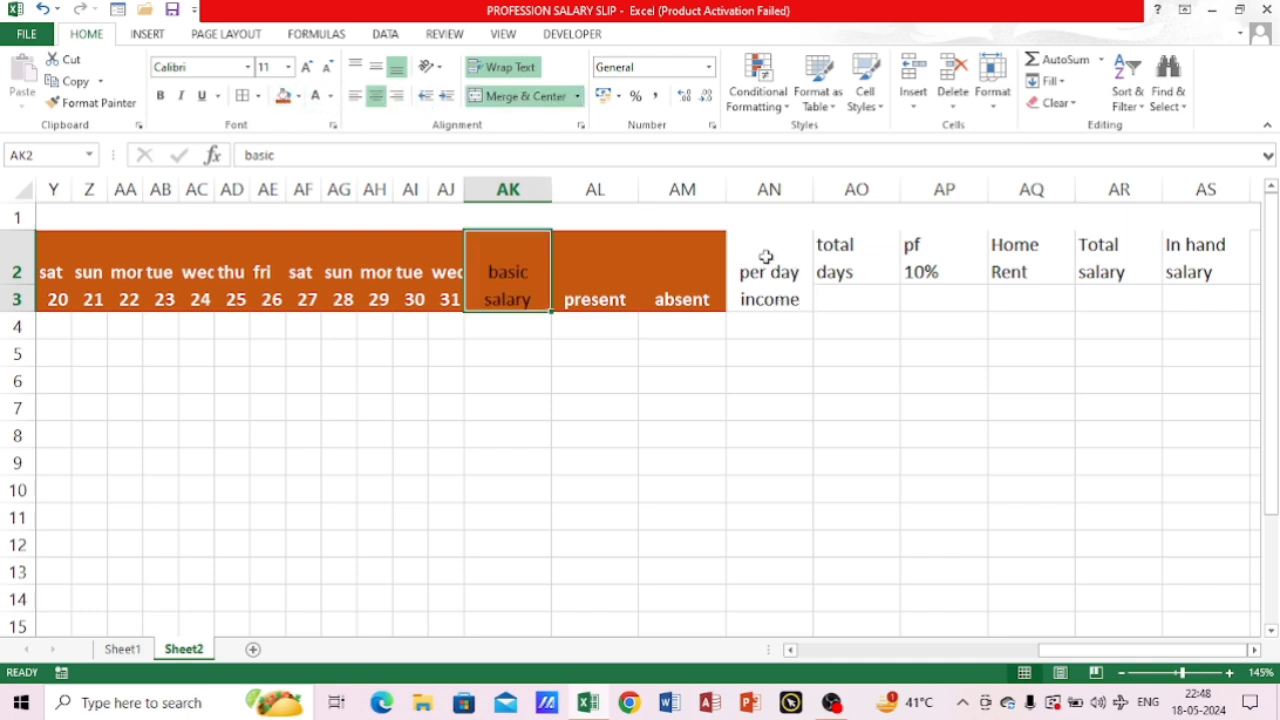
Merge and center each header from "total days" through "In hand salary" across rows 2 and 3, columns AO to AS
left_click_drag(845, 258, 854, 291)
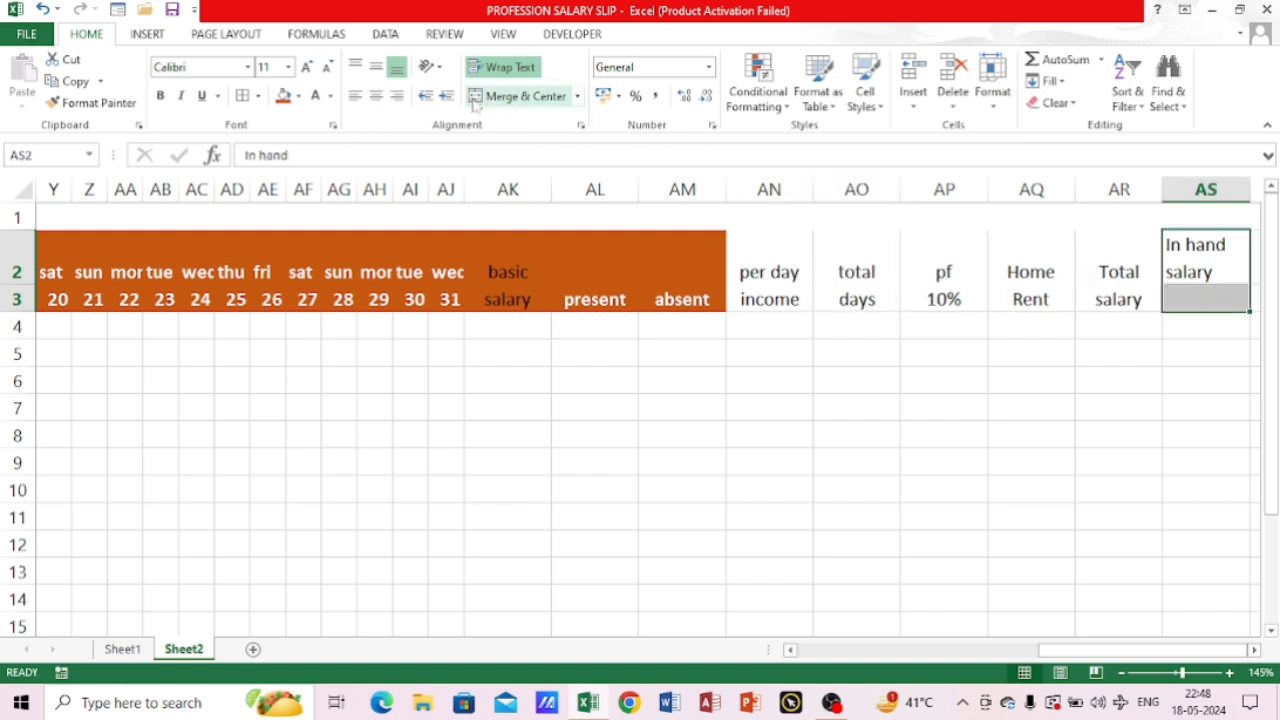
left_click(476, 98)
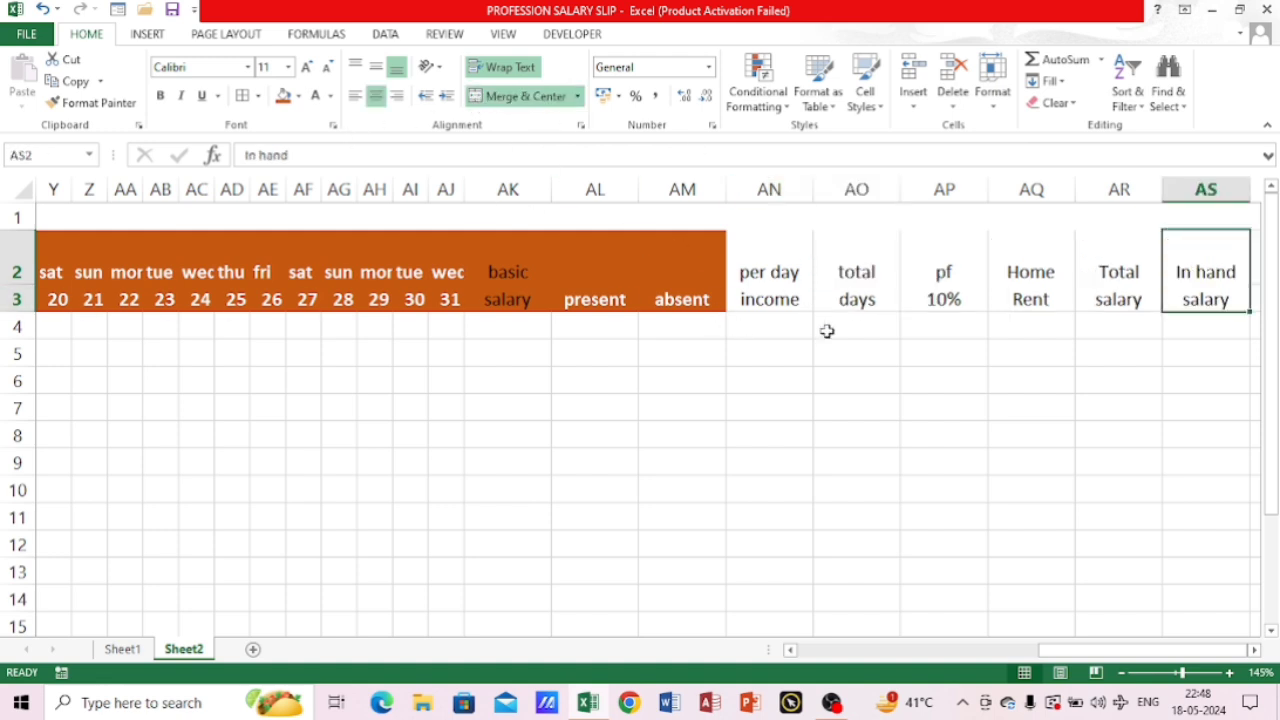
Select the whole header band A2:AS3 and align its contents vertically to the middle
key("shift+Left")
key("shift+Left")
key("shift+Left")
key("shift+Left")
key("shift+Left")
key("shift+Left")
key("shift+Left")
key("shift+Left")
key("shift+Left")
key("shift+Left")
key("shift+Left")
key("shift+Left")
key("shift+Left")
key("shift+Left")
key("shift+Left")
key("shift+Left")
key("shift+Left")
key("shift+Left")
key("shift+Left")
key("shift+Left")
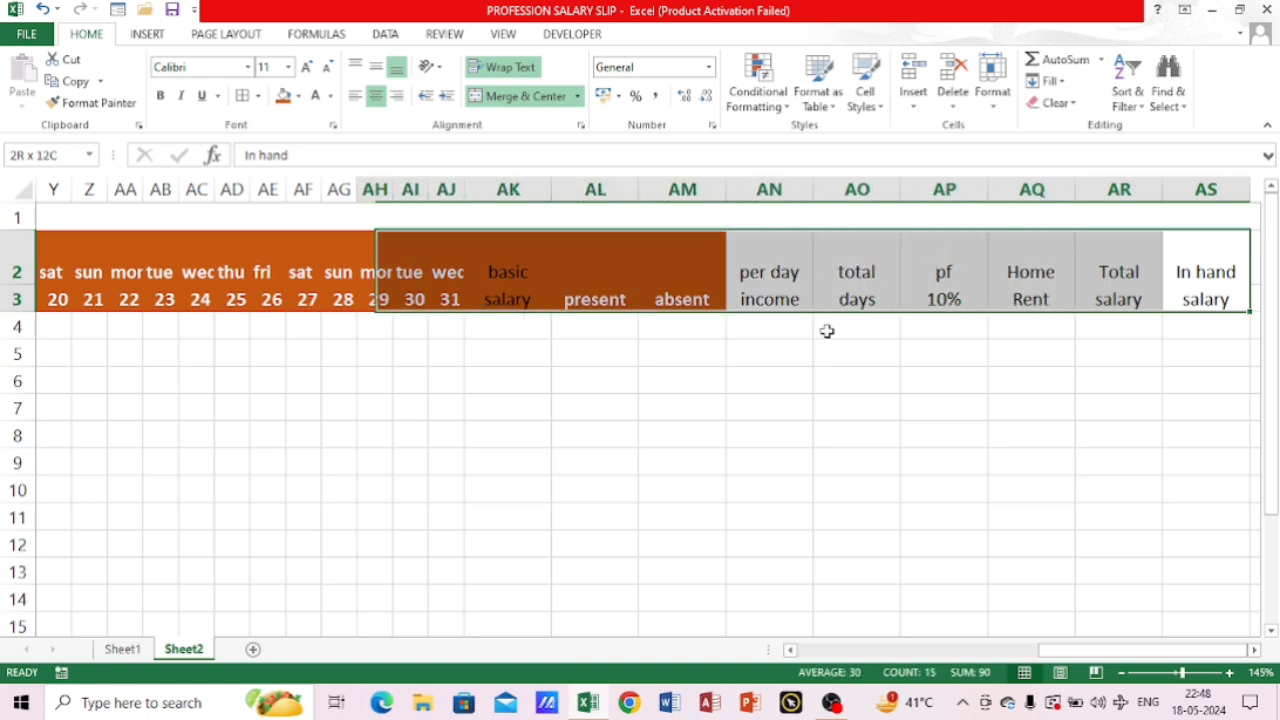
key("shift+Left")
key("shift+Left")
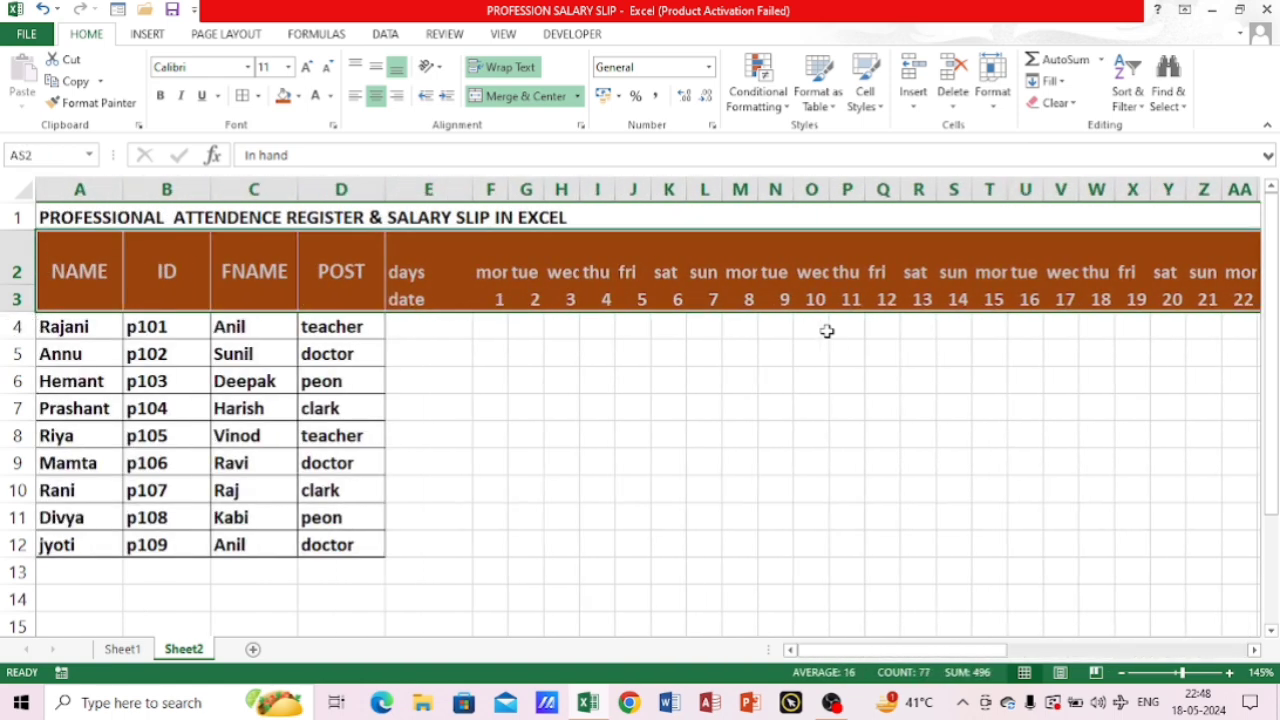
left_click(375, 66)
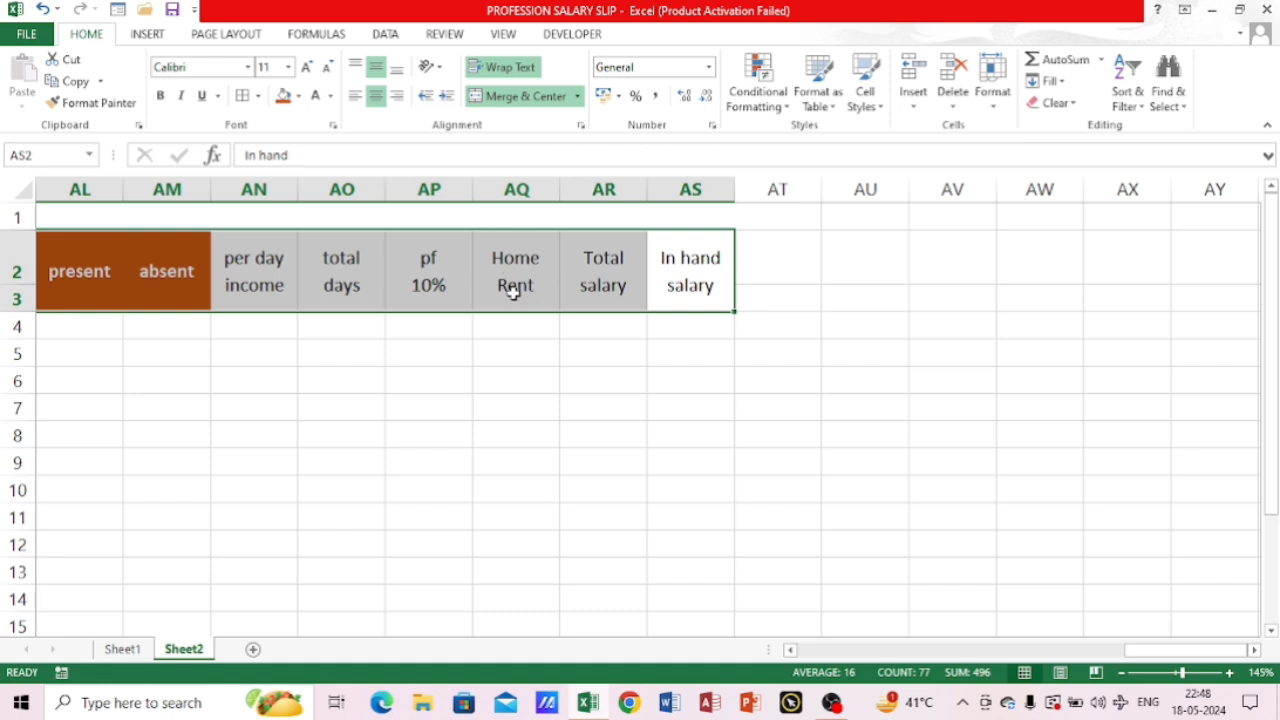
Format the header band A2:AS3 with bold white text on a dark orange fill
left_click(160, 96)
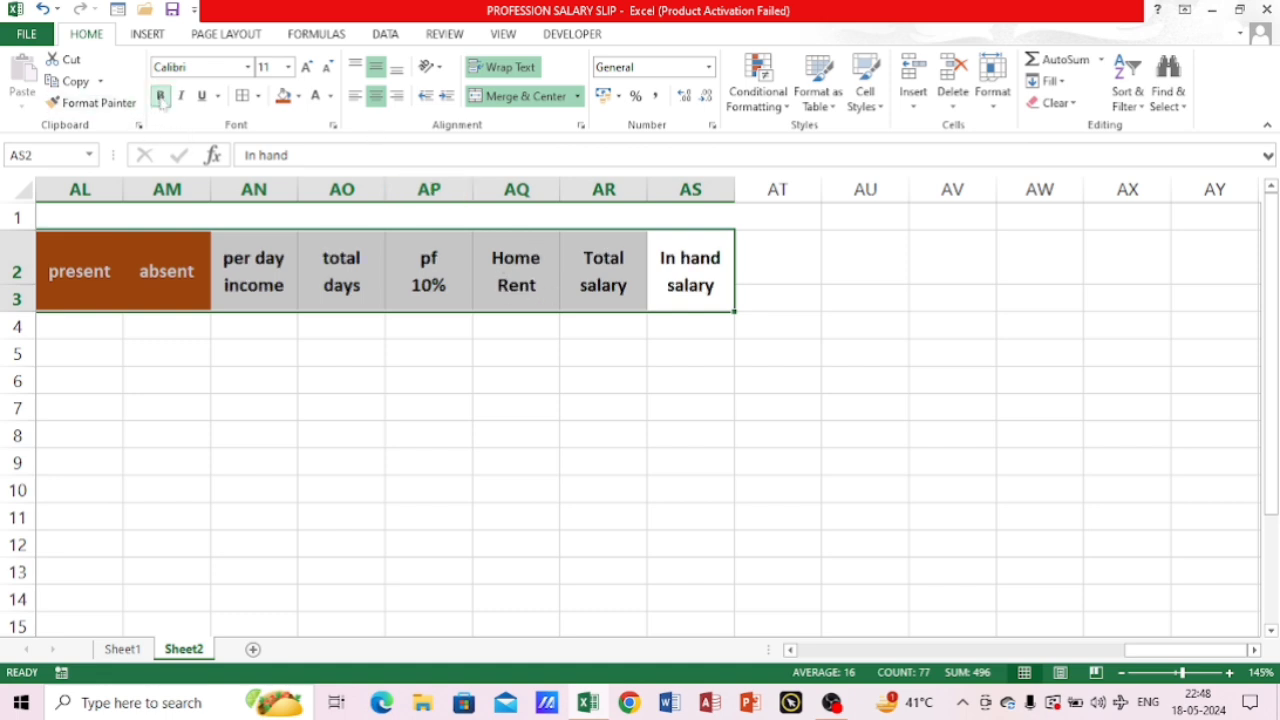
left_click(284, 95)
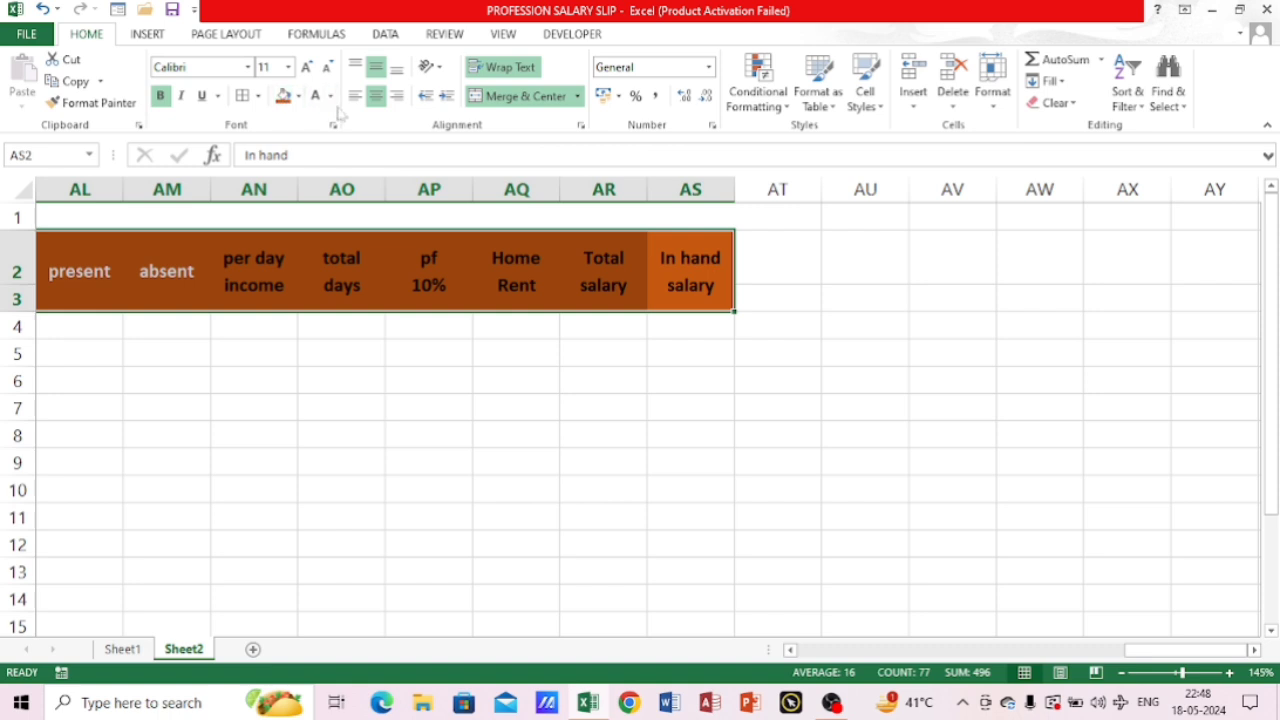
left_click(315, 97)
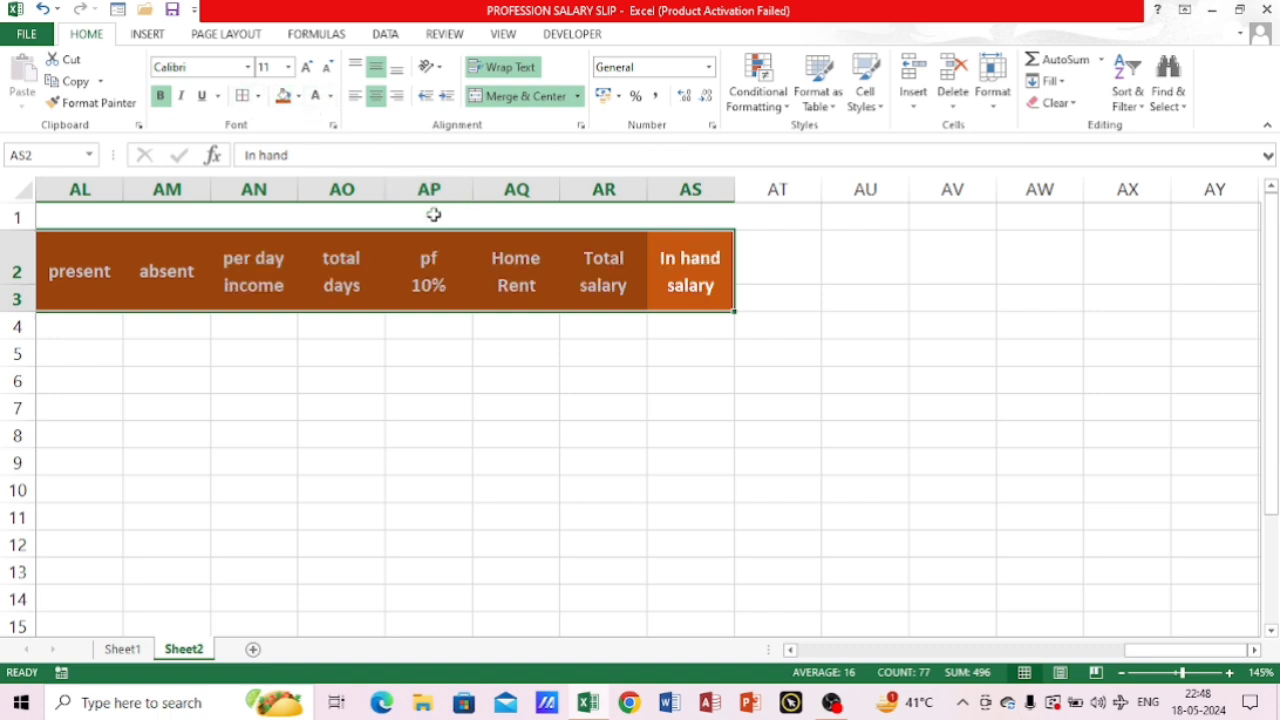
Merge and center the register title across A1:AS1
left_click(363, 213)
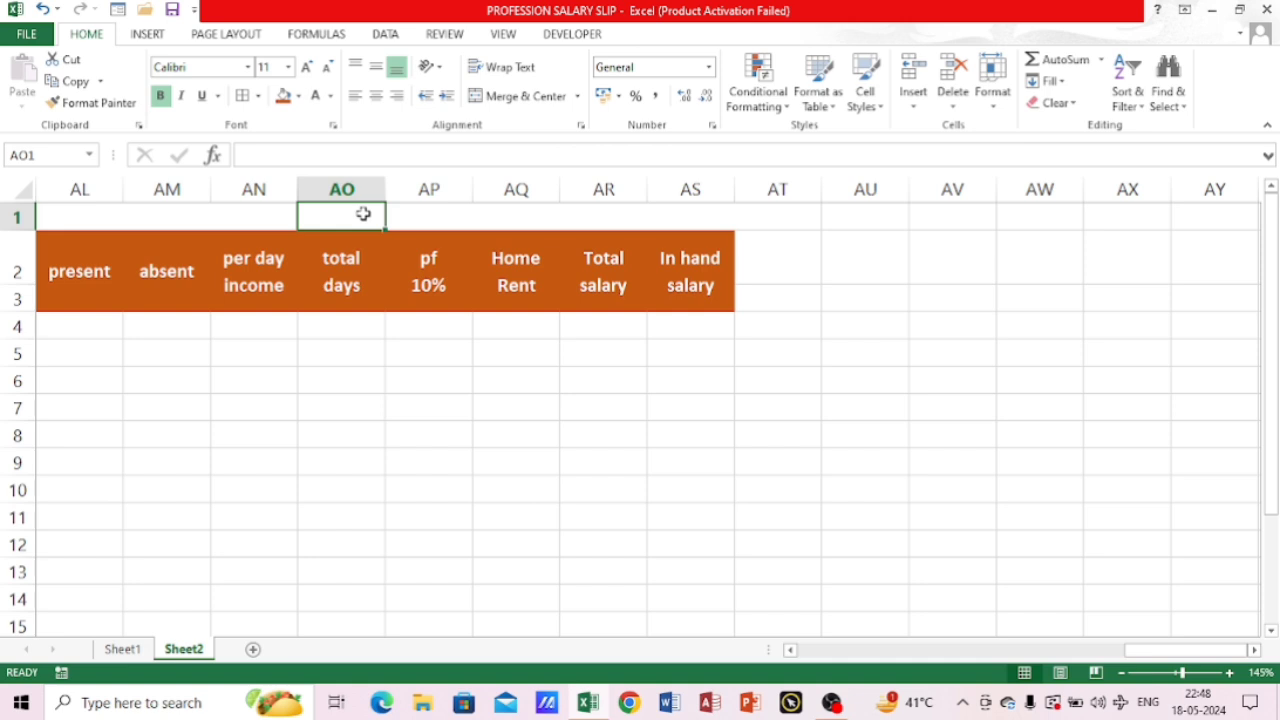
key("Right")
key("Right")
key("Right")
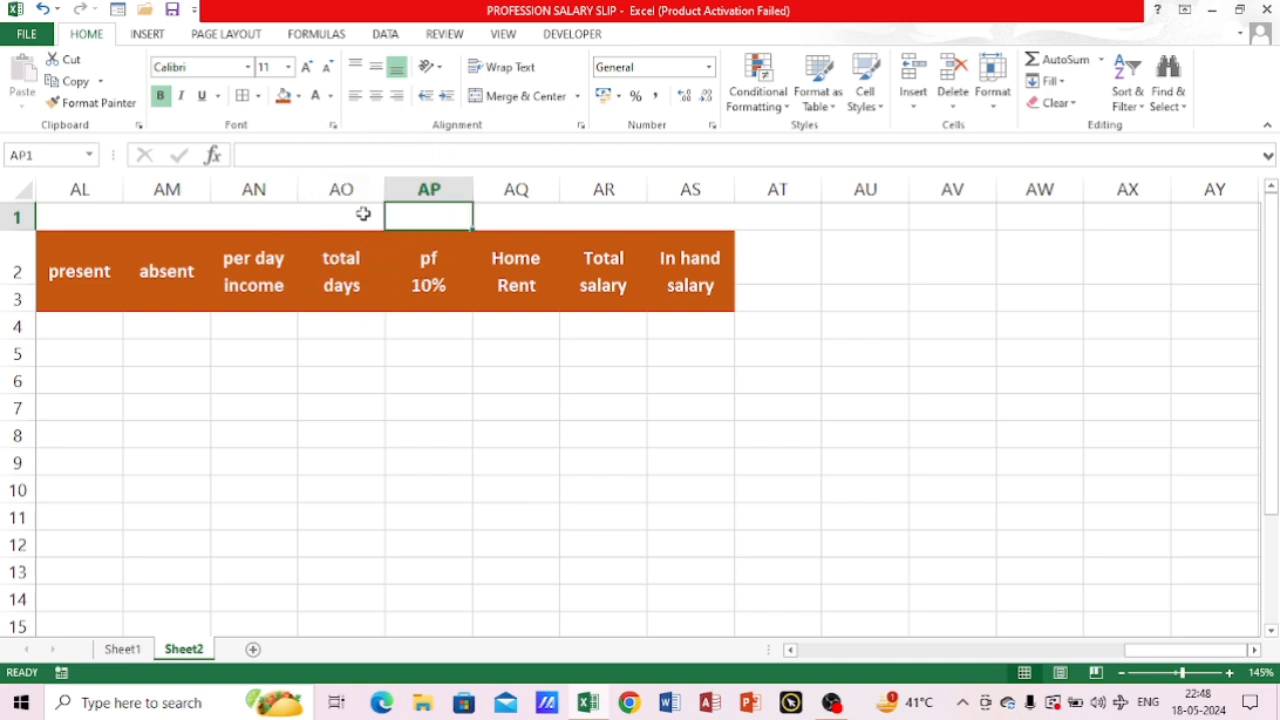
key("Right")
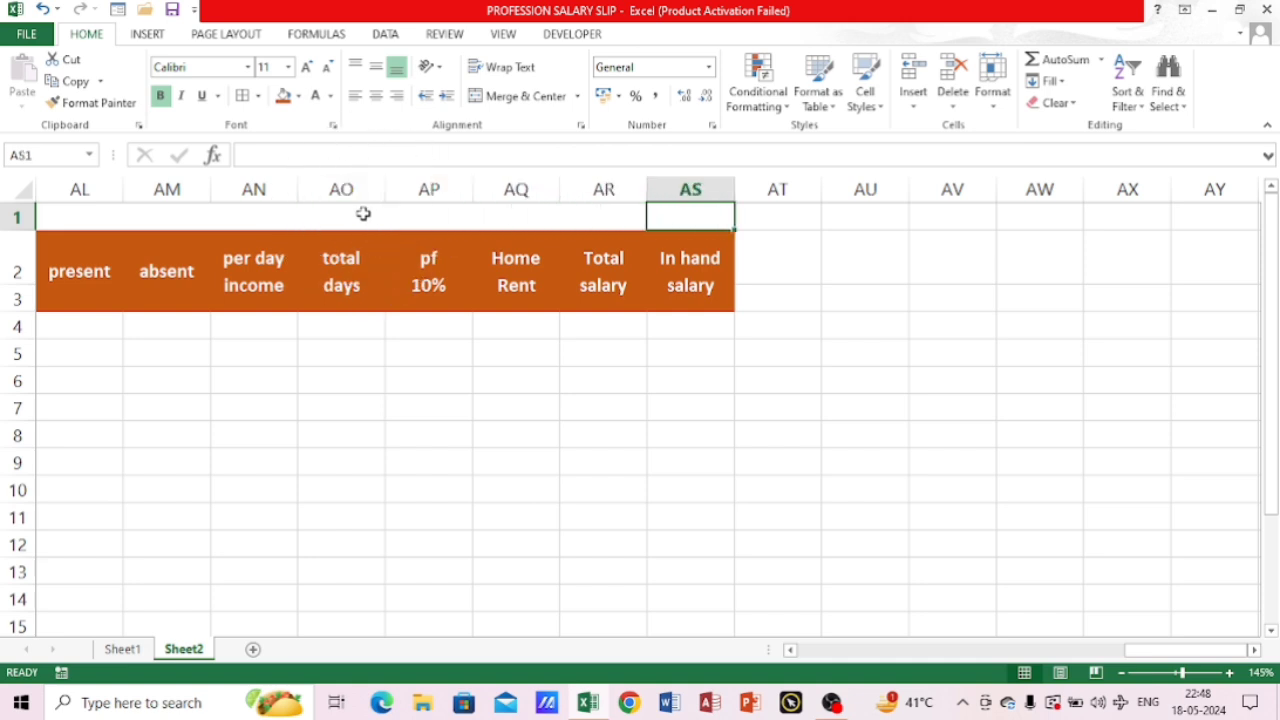
key("ctrl+Home")
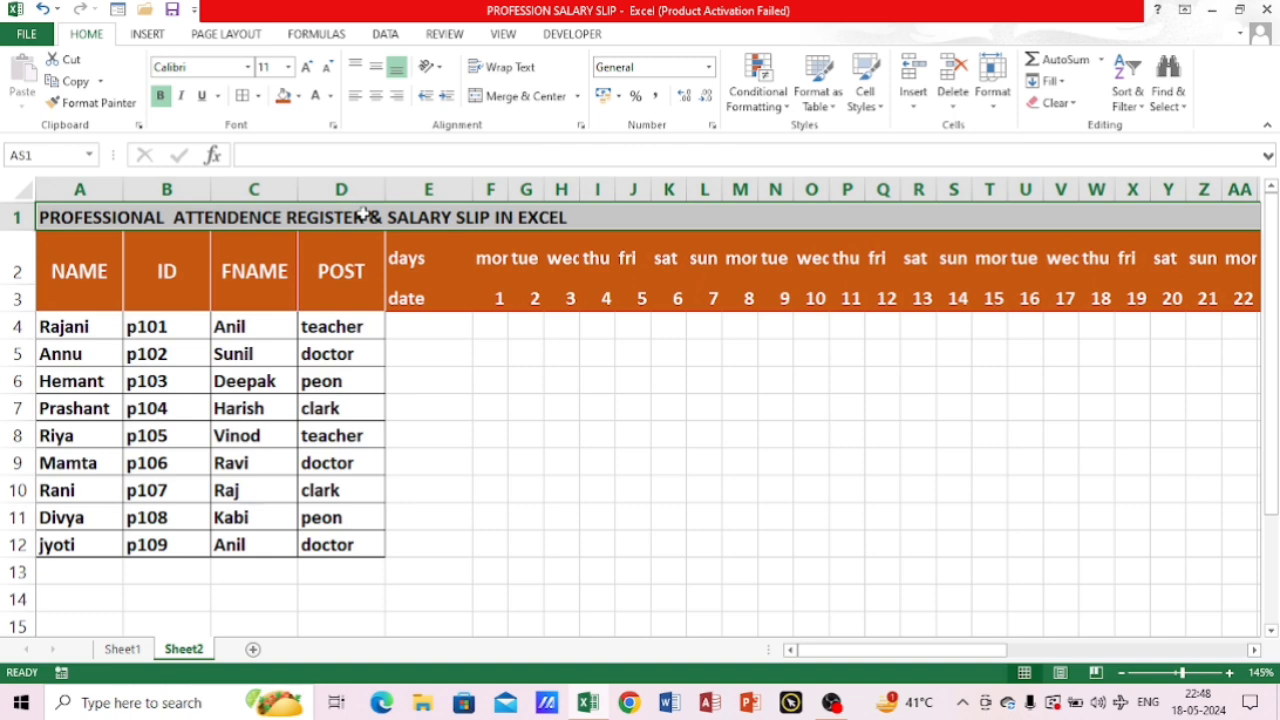
left_click(520, 96)
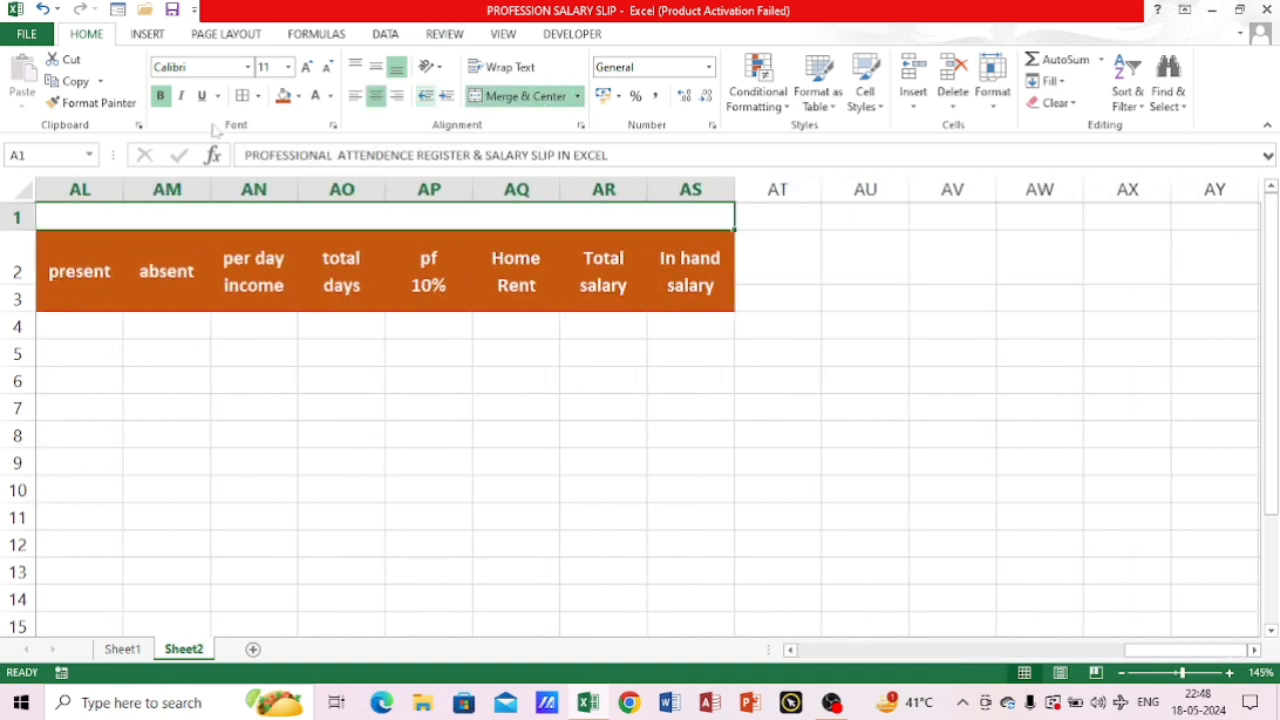
Increase the title's font size to 16 and fill its merged cell with dark green
left_click(307, 67)
left_click(307, 67)
left_click(307, 67)
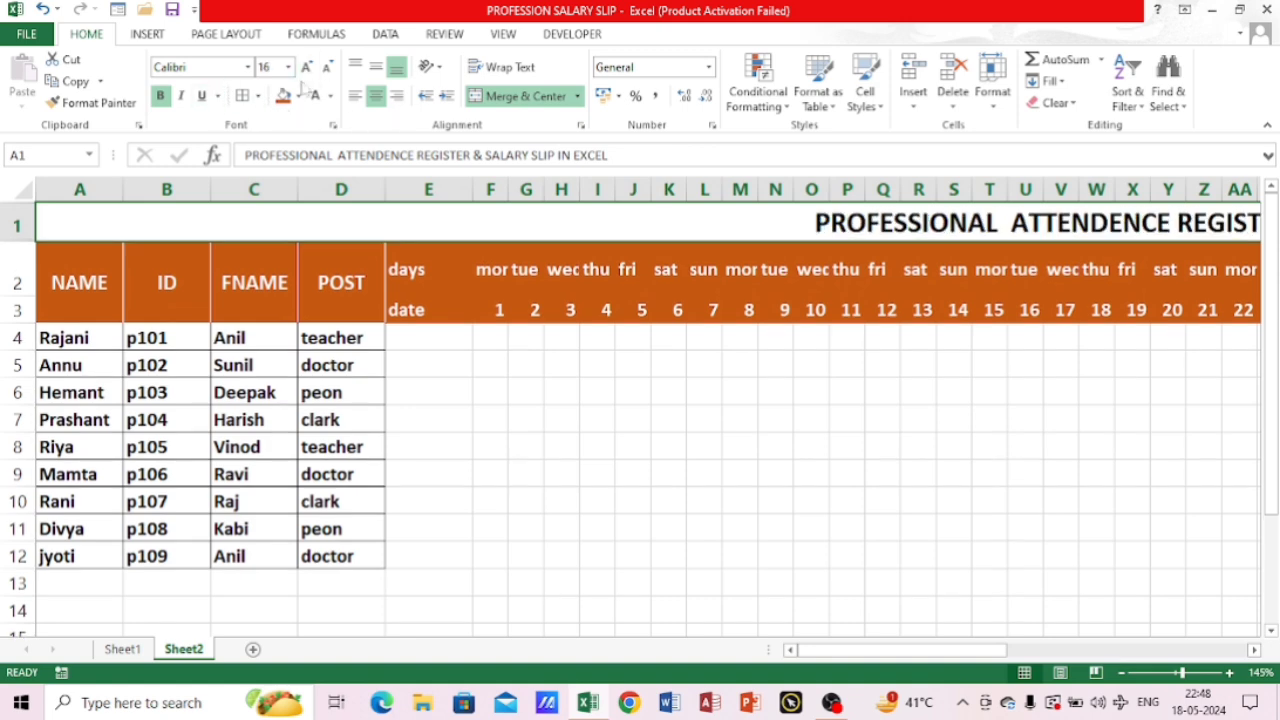
left_click(298, 96)
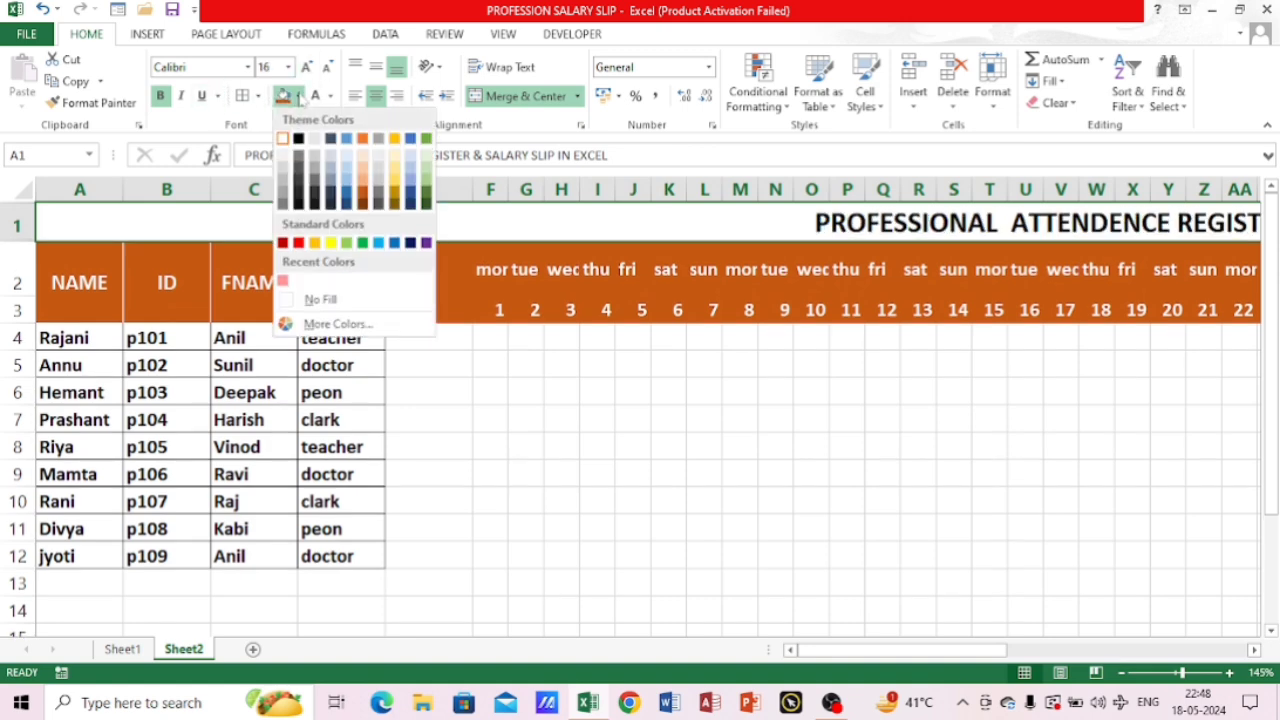
left_click(425, 205)
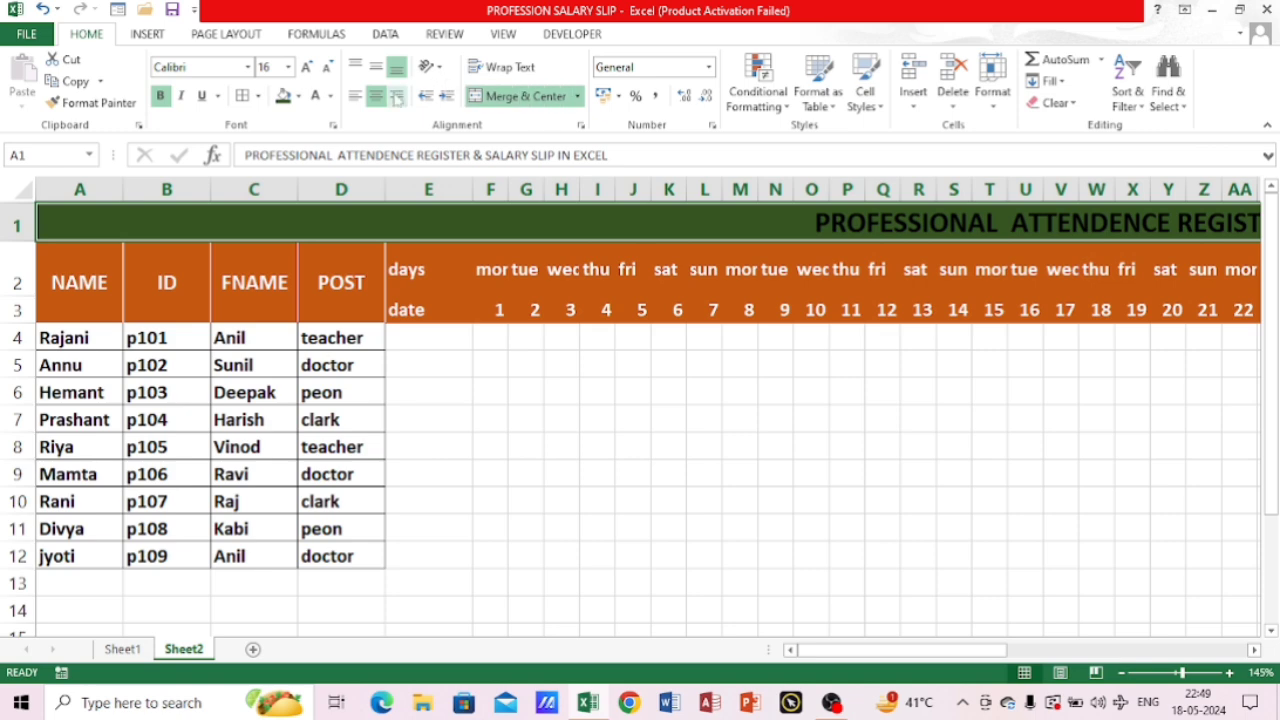
Change the merged register title's font color to white
left_click(315, 96)
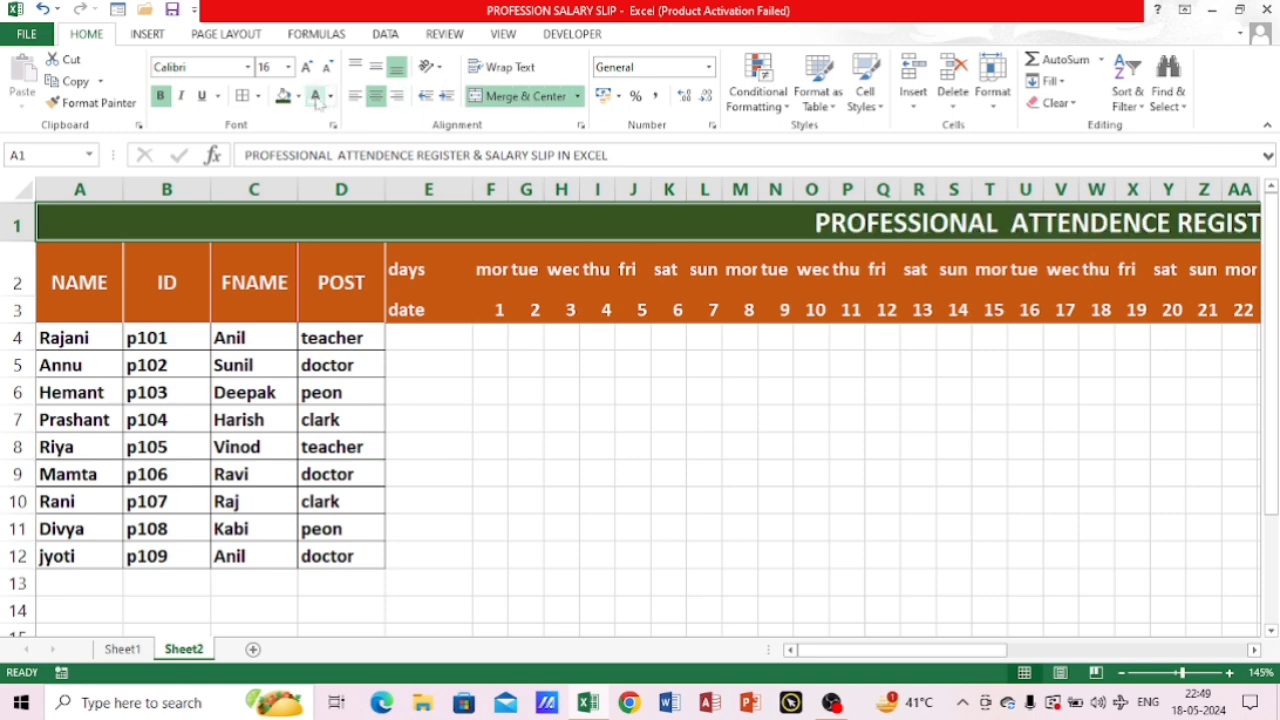
Select the title and header rows 1 to 3 and set white outline and inside borders for them
left_click_drag(17, 283, 314, 317)
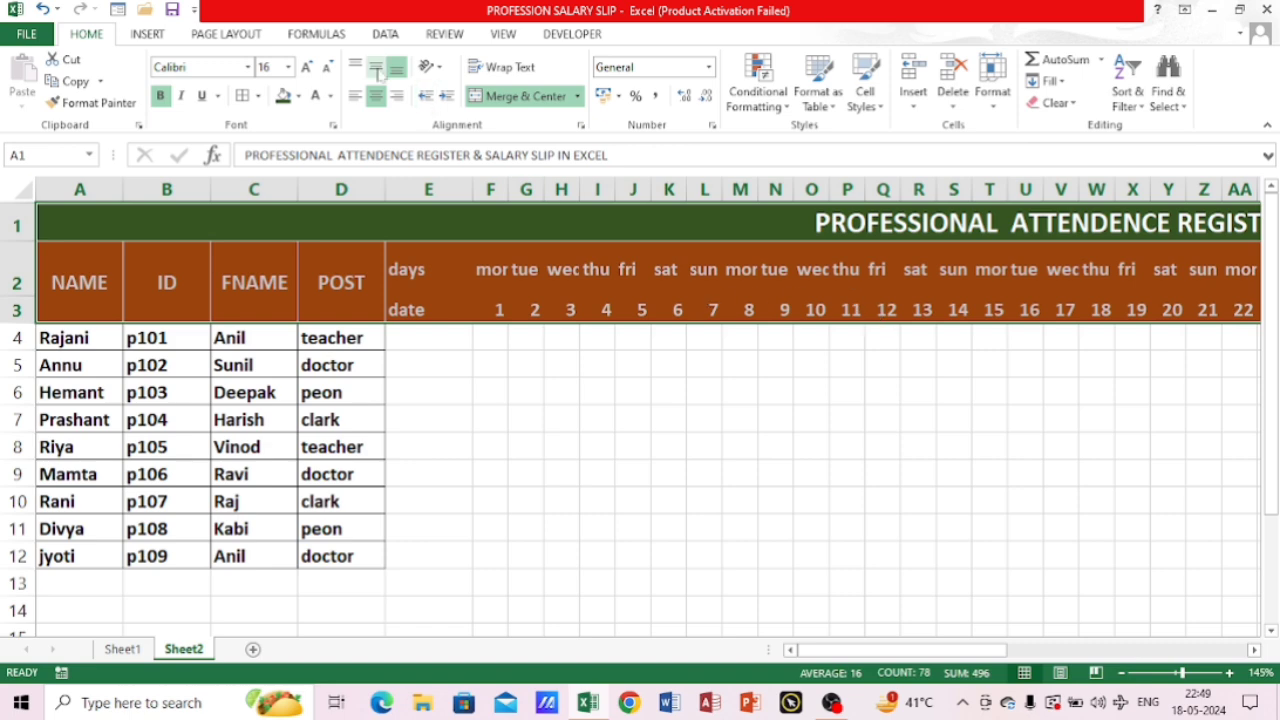
key("ctrl+F1")
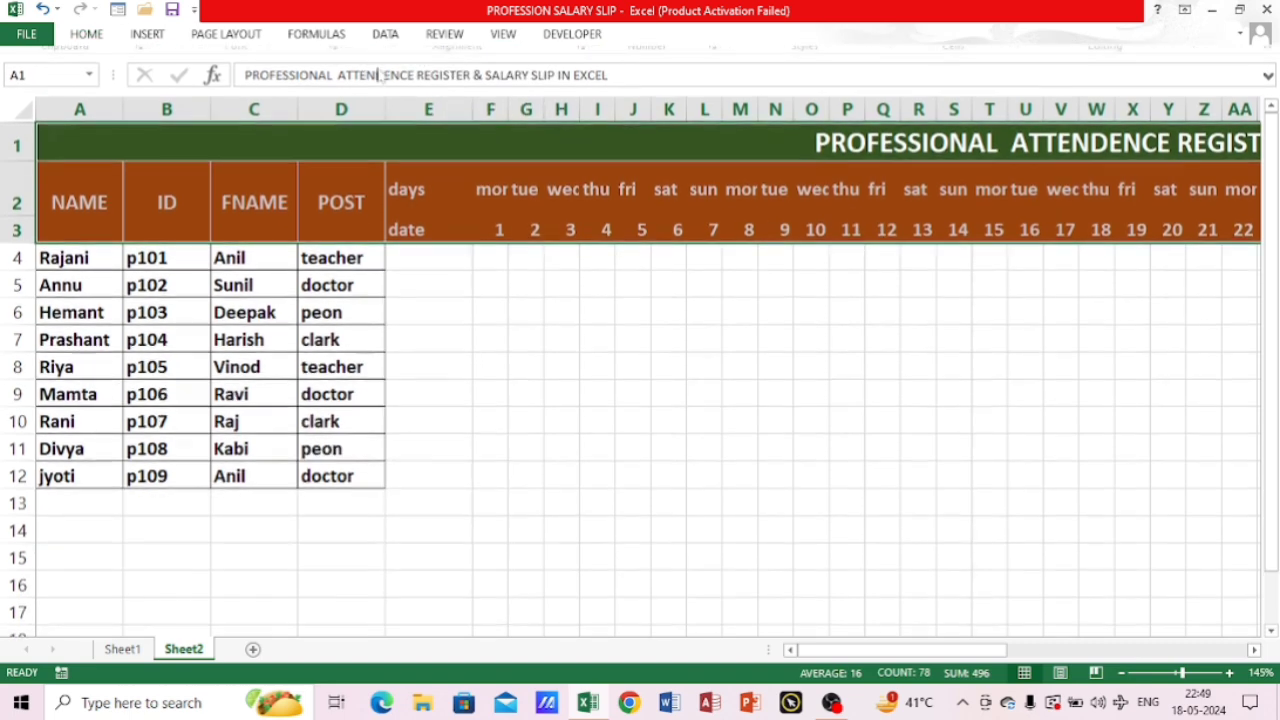
key("ctrl+F1")
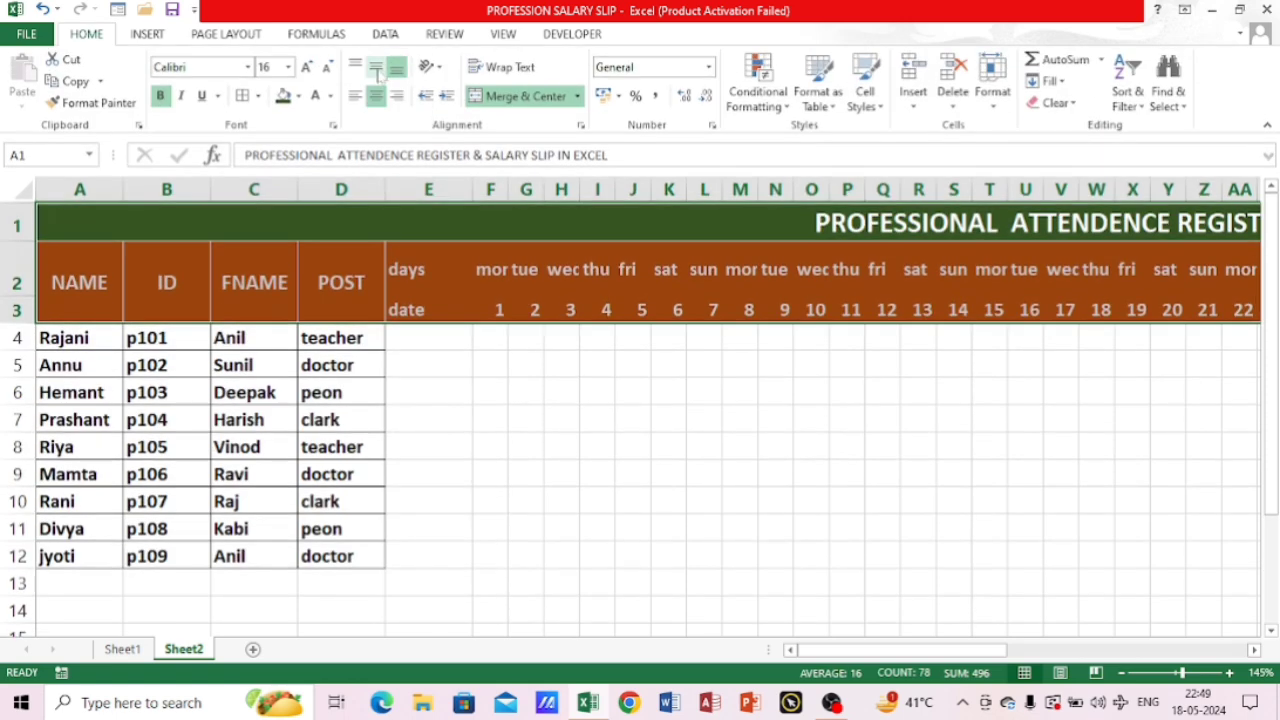
key("ctrl+1")
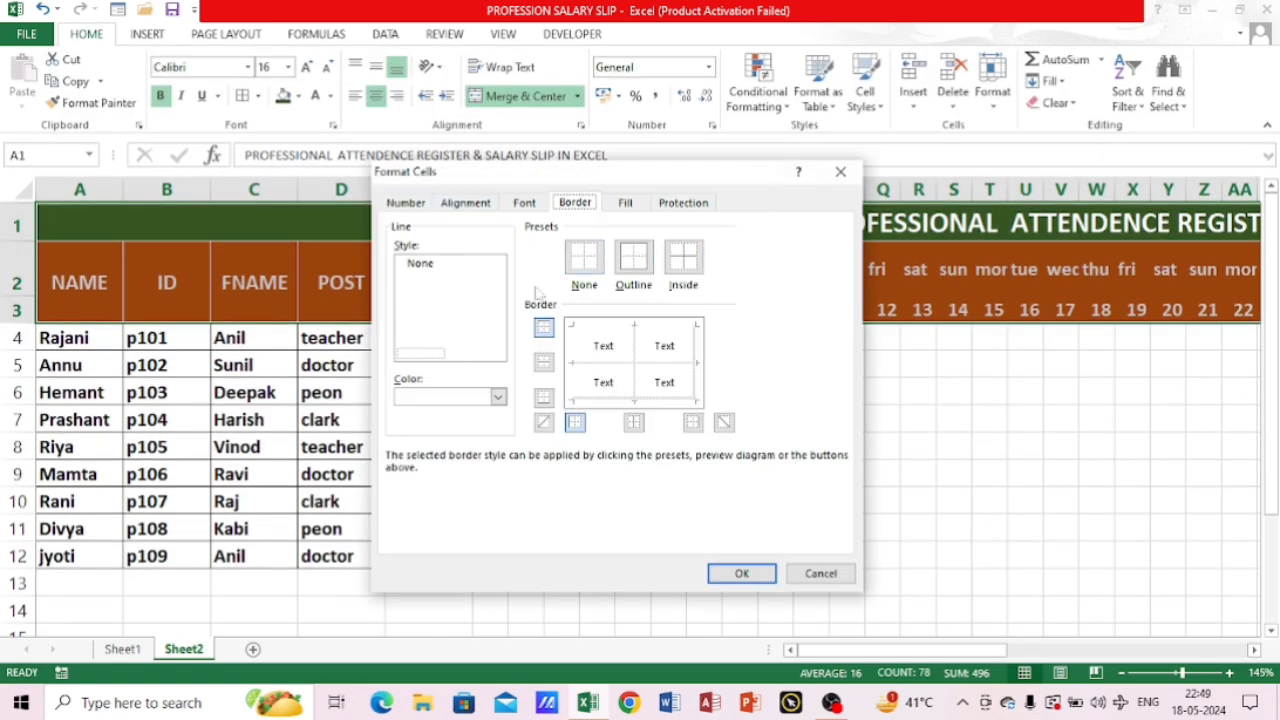
left_click(633, 262)
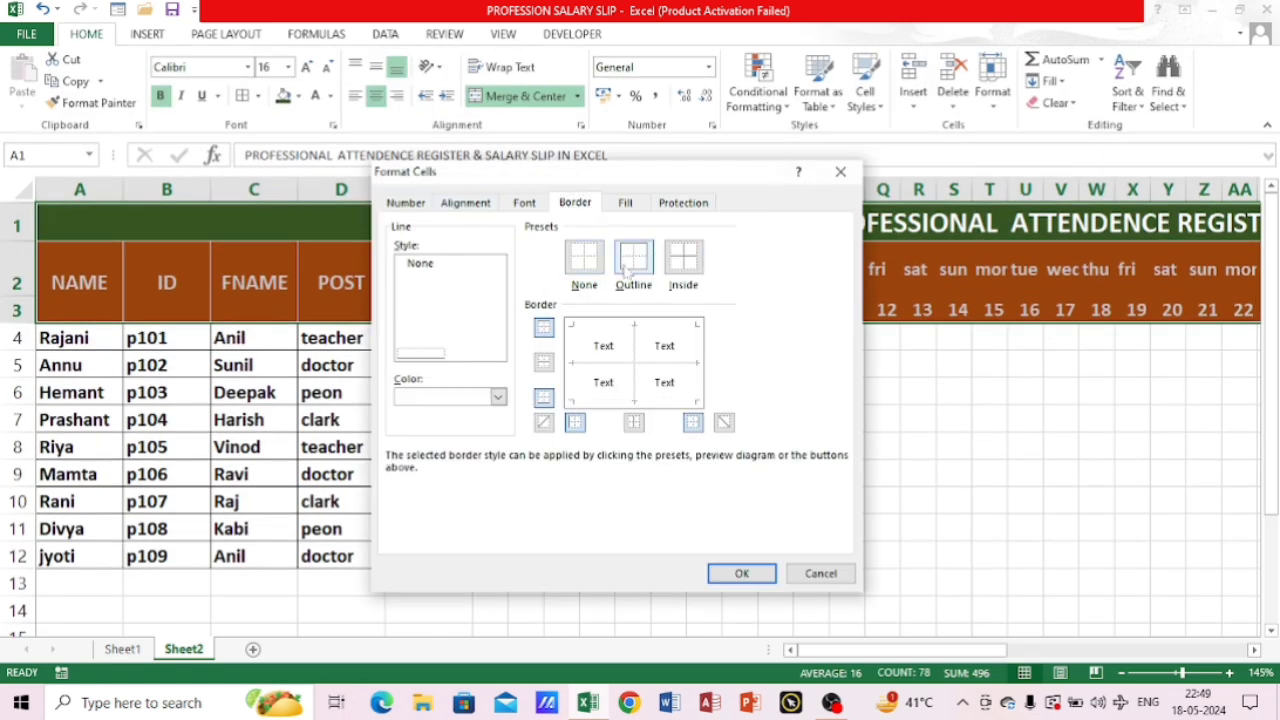
left_click(683, 260)
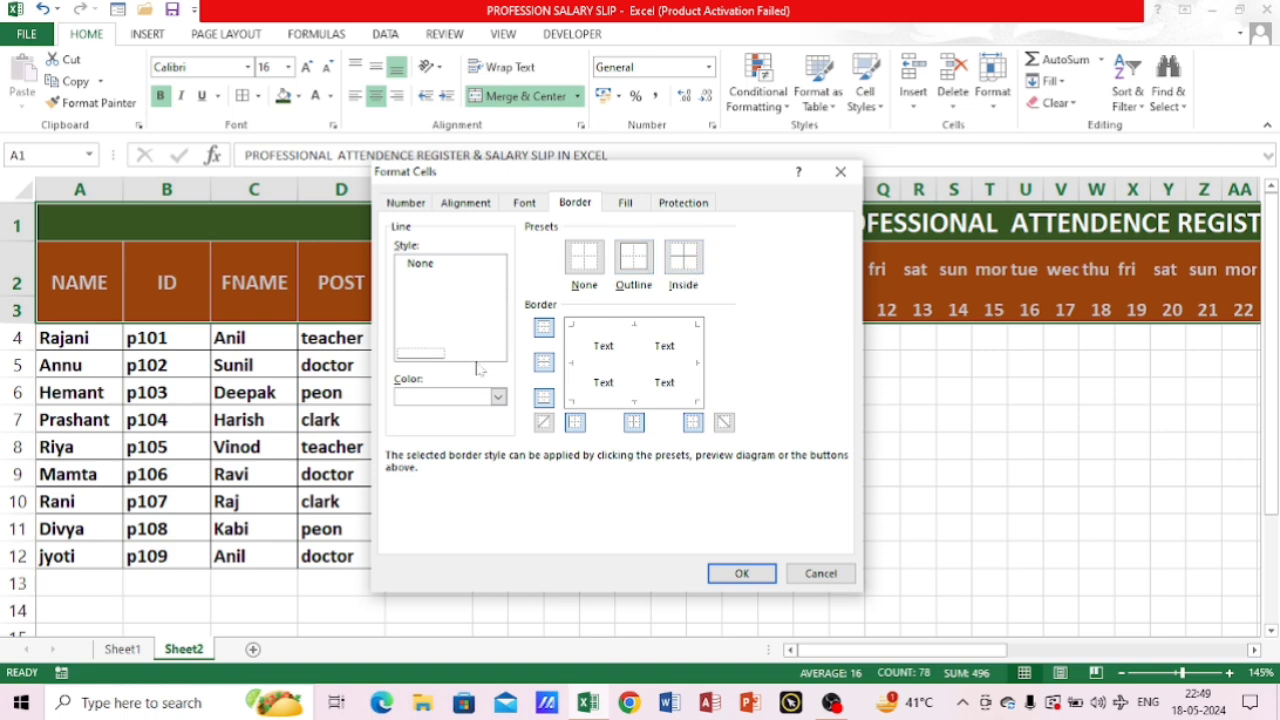
Try red outline and inside borders on the title and header rows
left_click(498, 398)
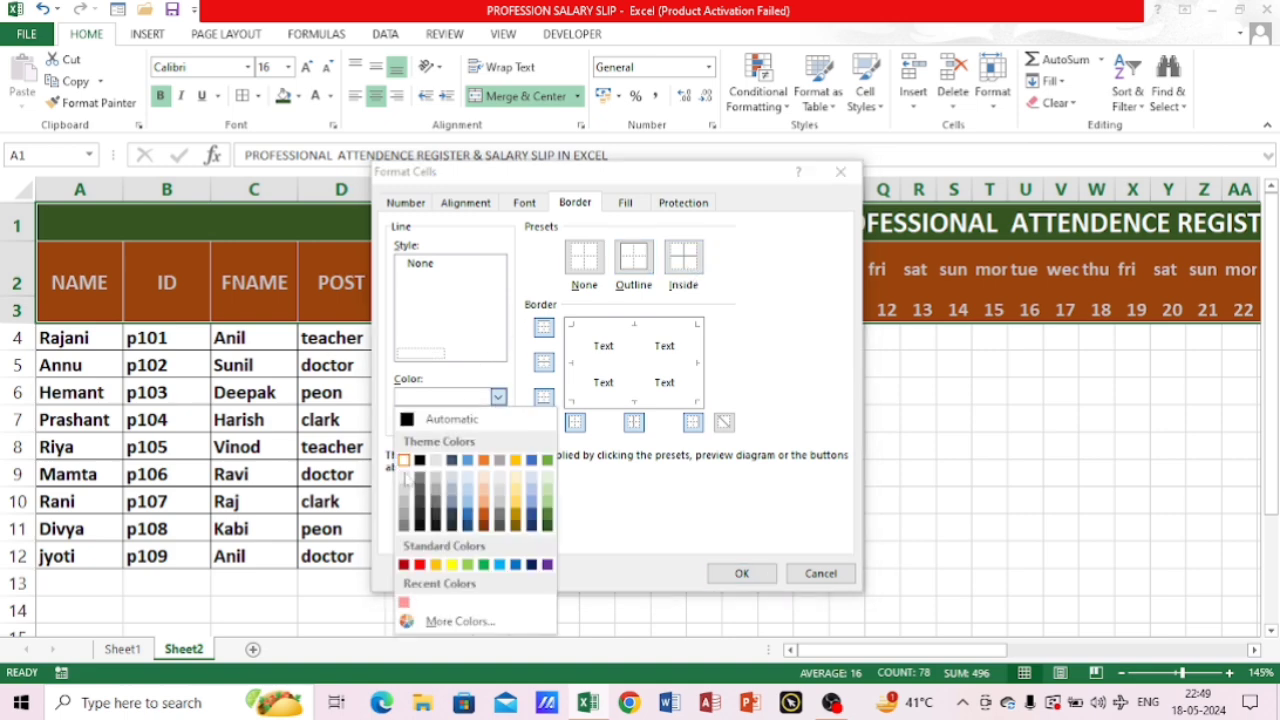
left_click(419, 566)
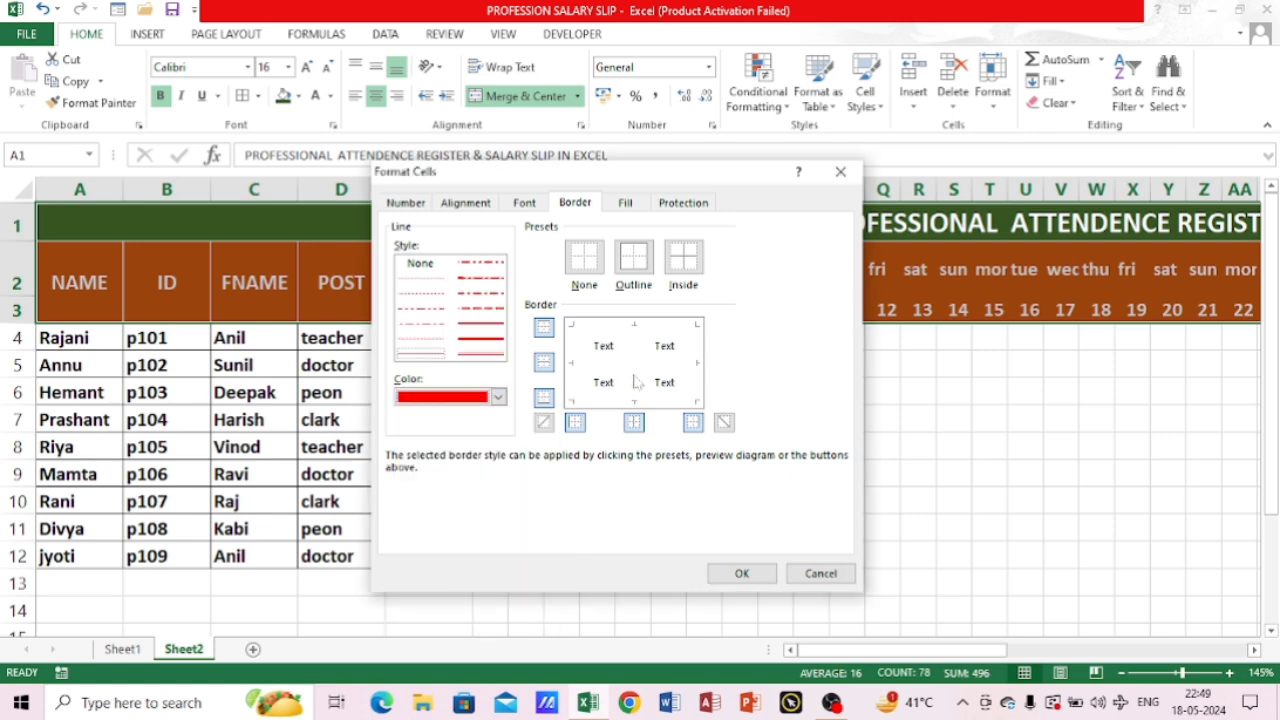
left_click(633, 257)
left_click(683, 257)
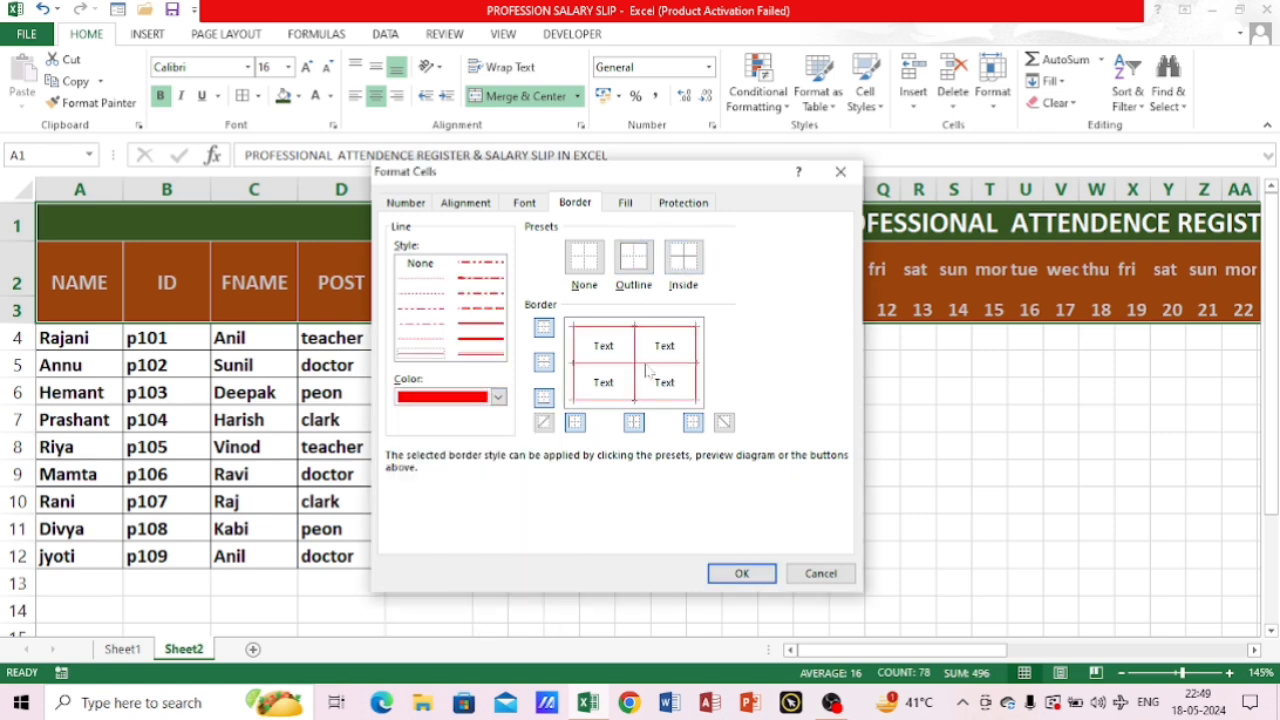
Set the border color to white, reapply the outline and inside borders, and apply them to the title and header rows
left_click(497, 397)
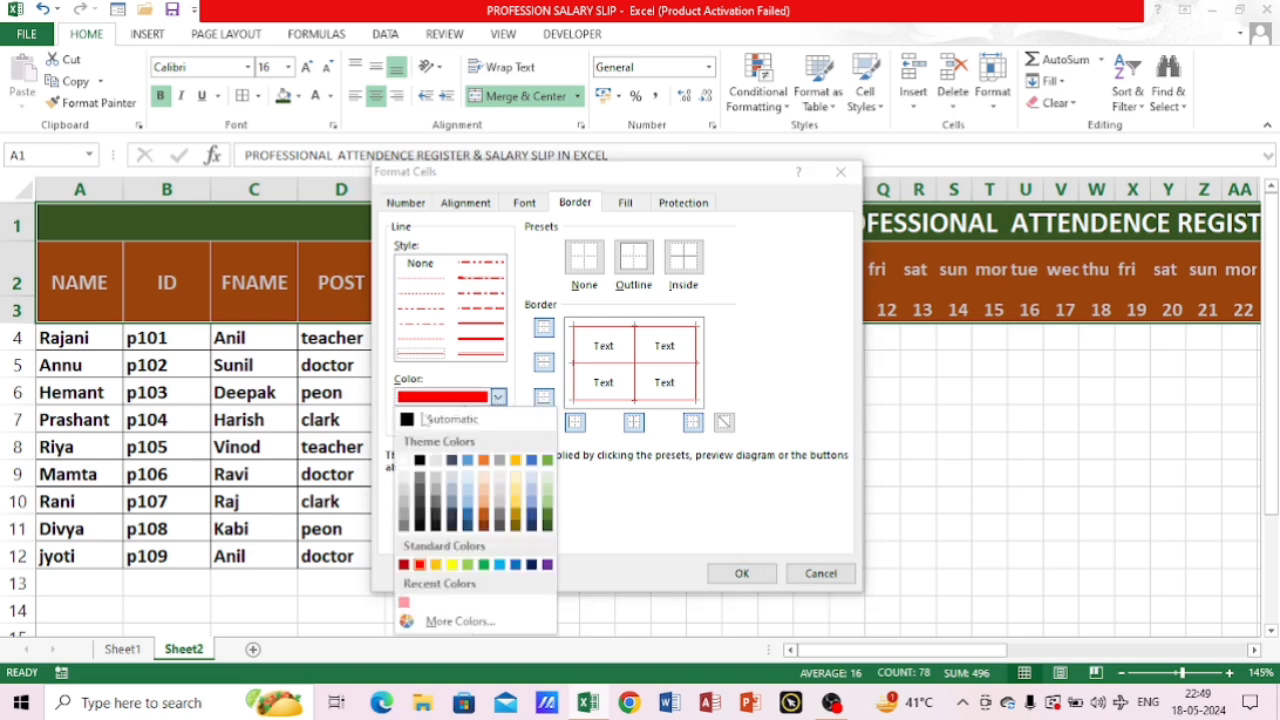
left_click(403, 460)
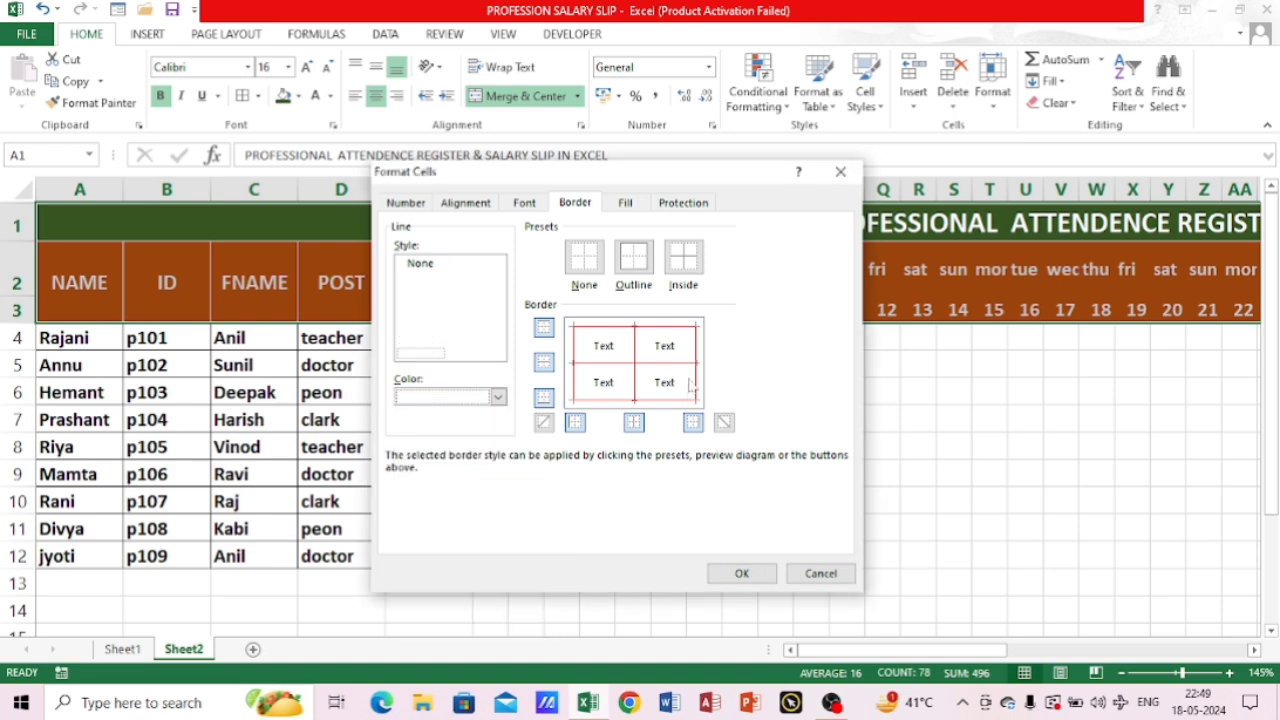
left_click(634, 258)
left_click(682, 266)
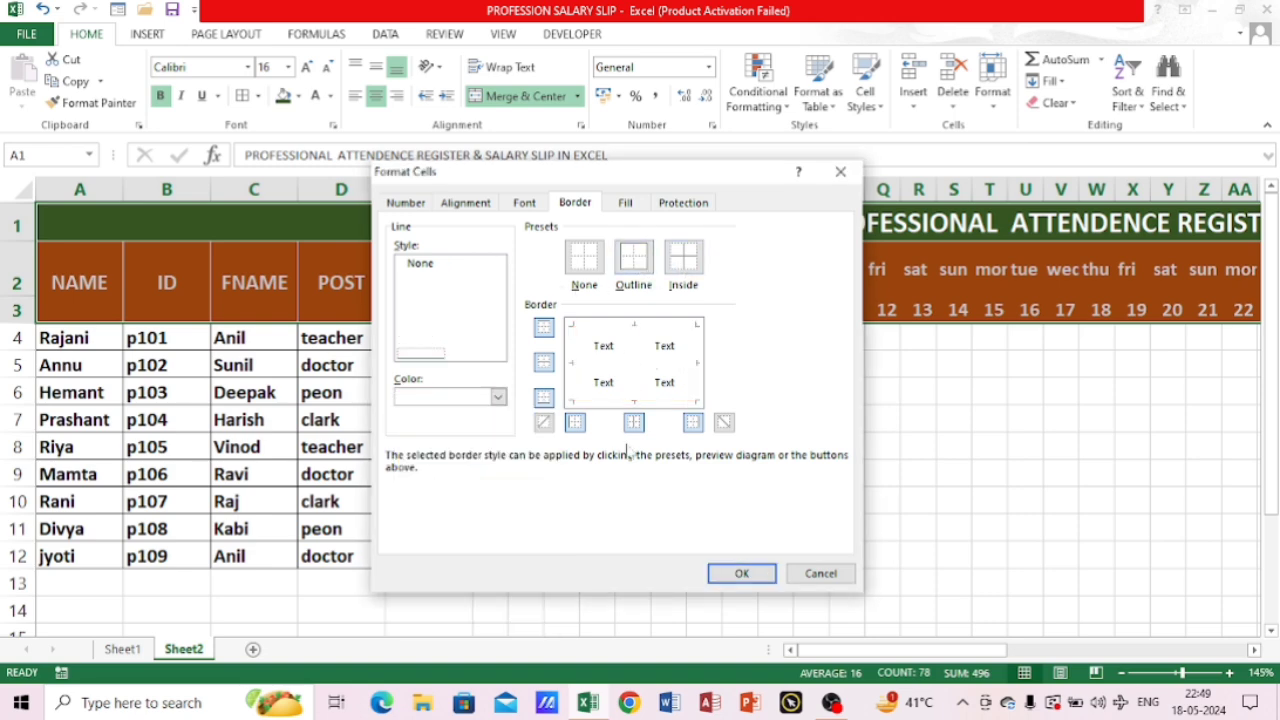
left_click(741, 573)
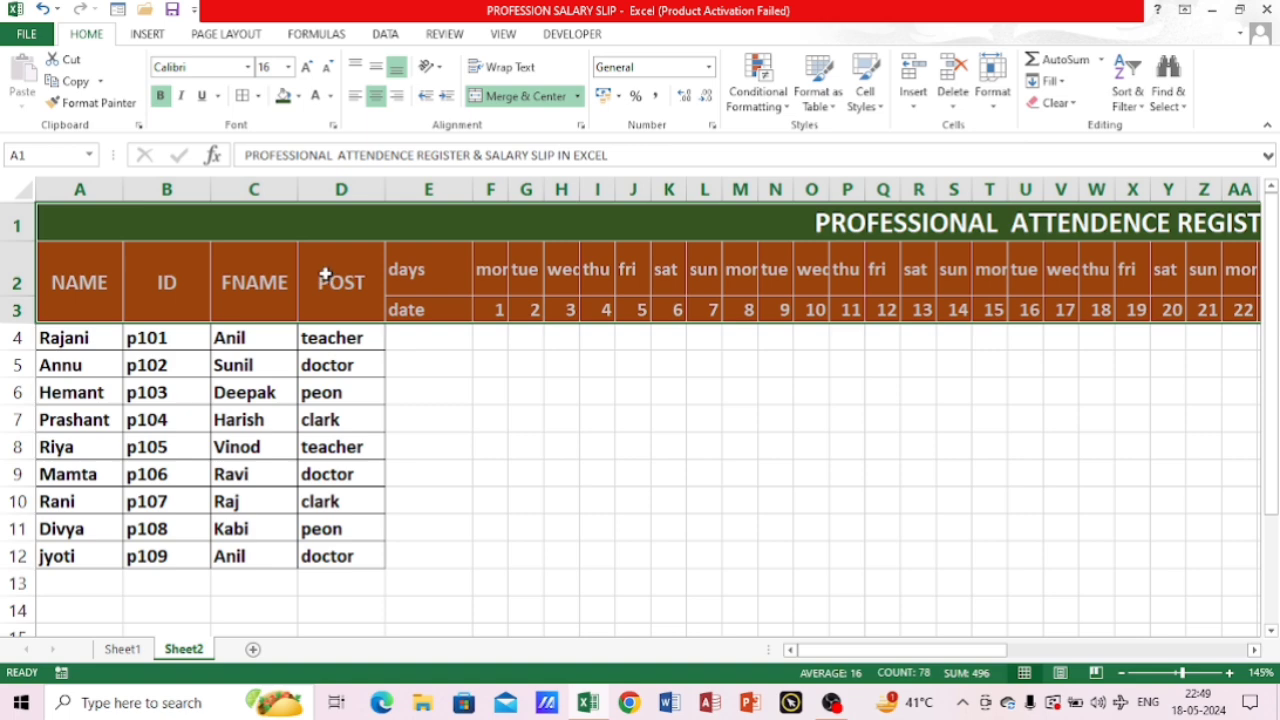
Check the new borders around the day and date header cells
left_click(561, 287)
left_click(683, 281)
left_click(766, 280)
left_click(820, 281)
left_click(925, 285)
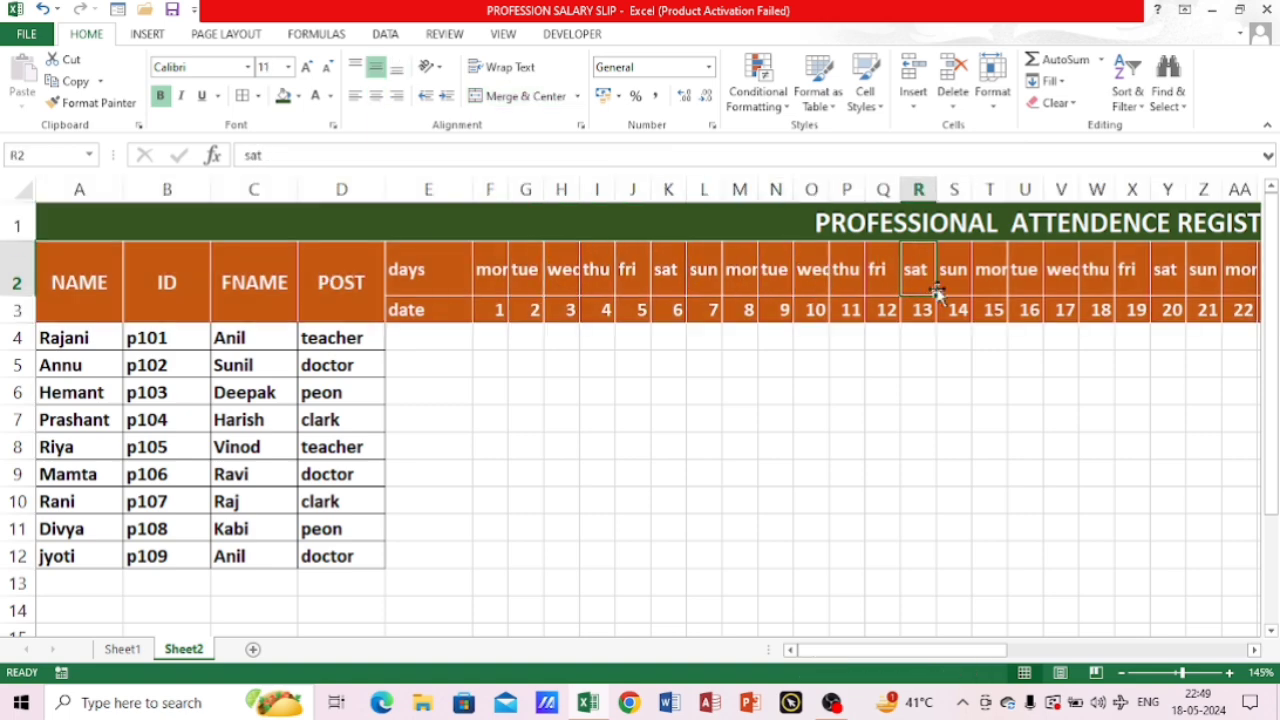
left_click(986, 290)
left_click(815, 310)
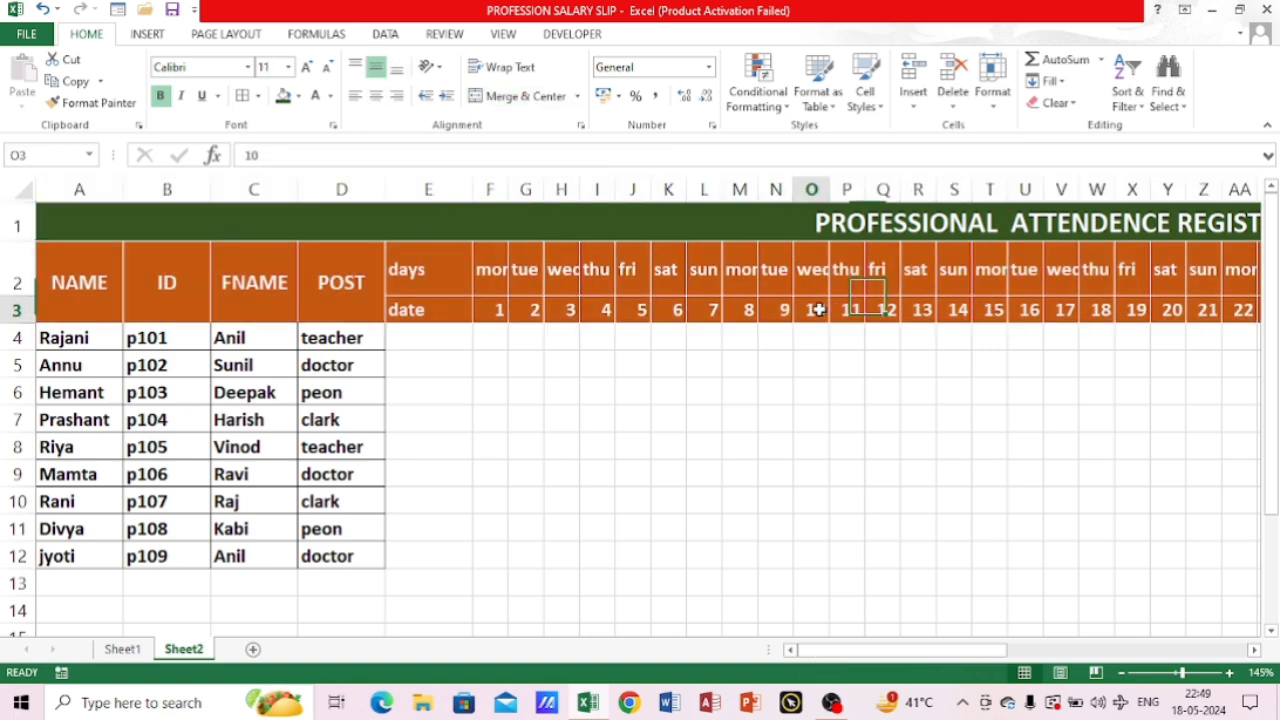
left_click(418, 340)
left_click(492, 338)
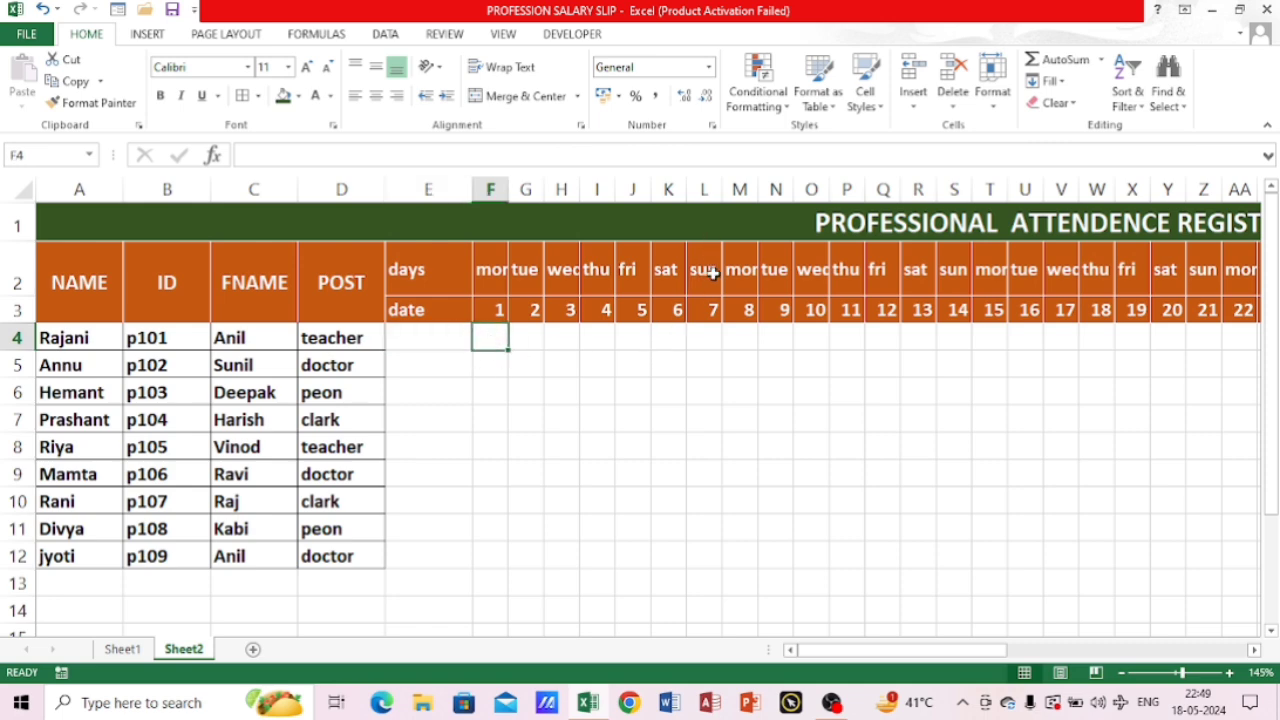
Format the first Sunday column, L2:L12, with a yellow fill and red text
left_click_drag(703, 271, 712, 562)
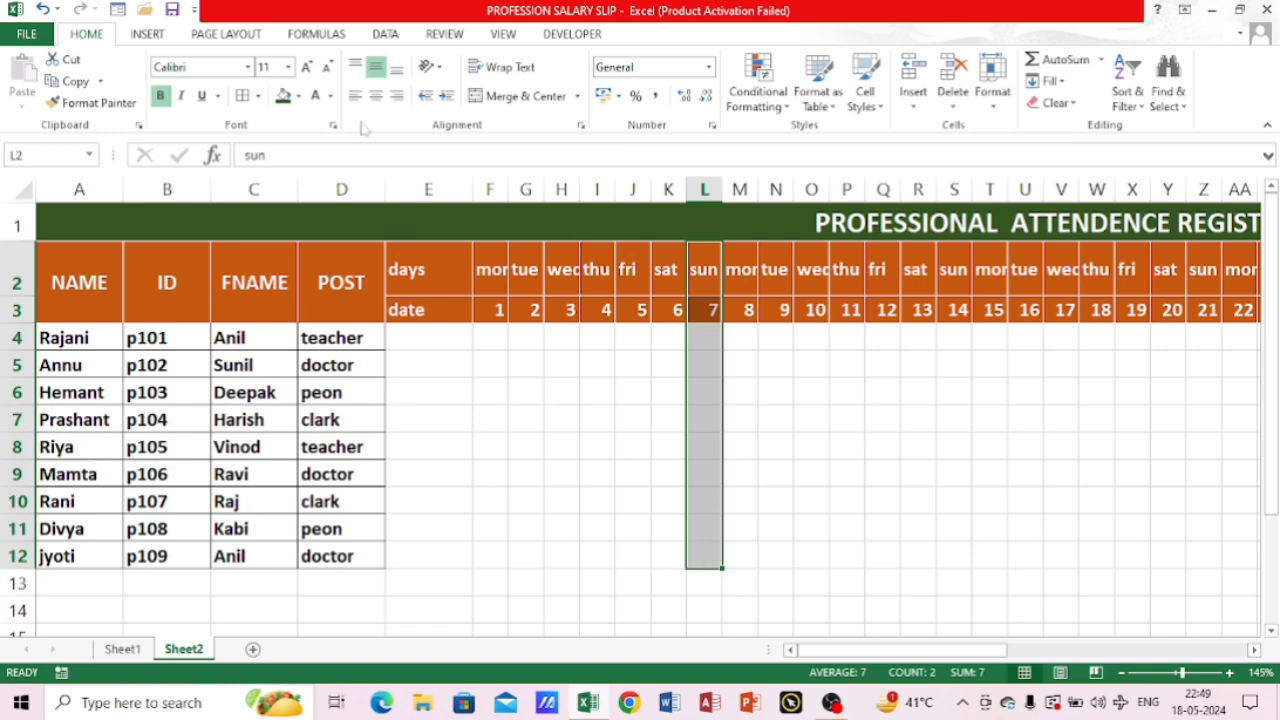
left_click(297, 96)
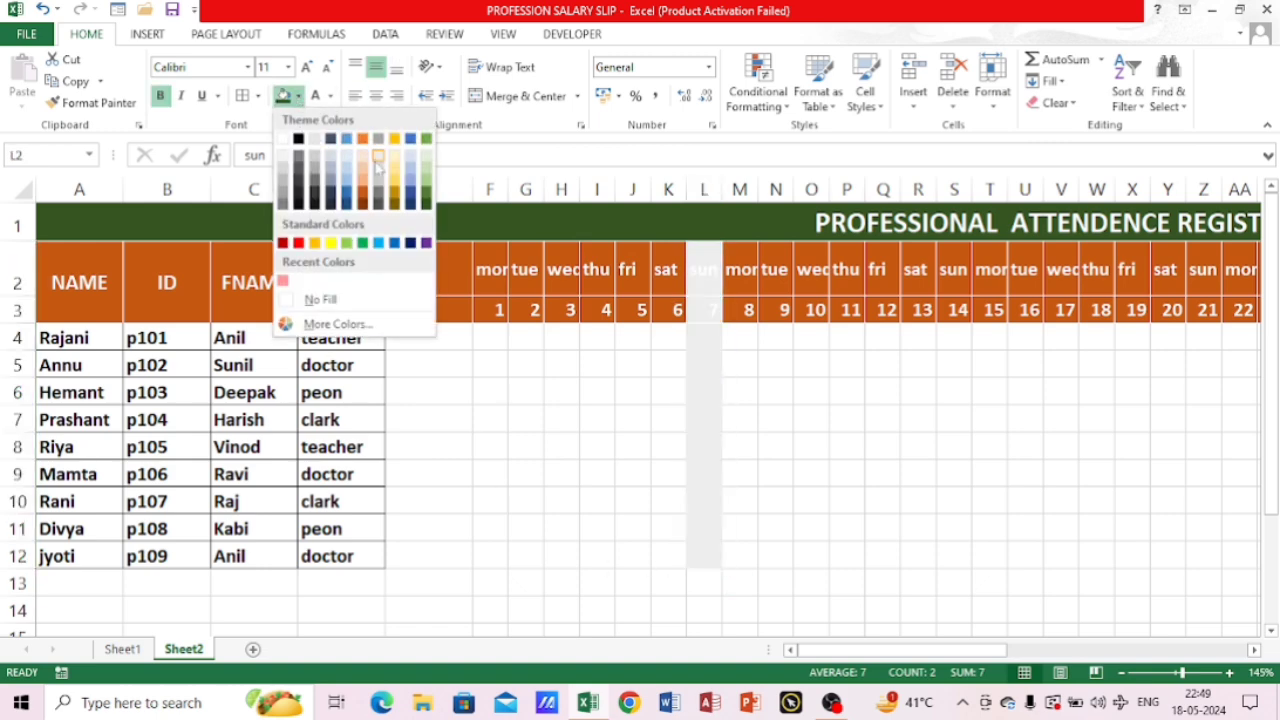
left_click(330, 242)
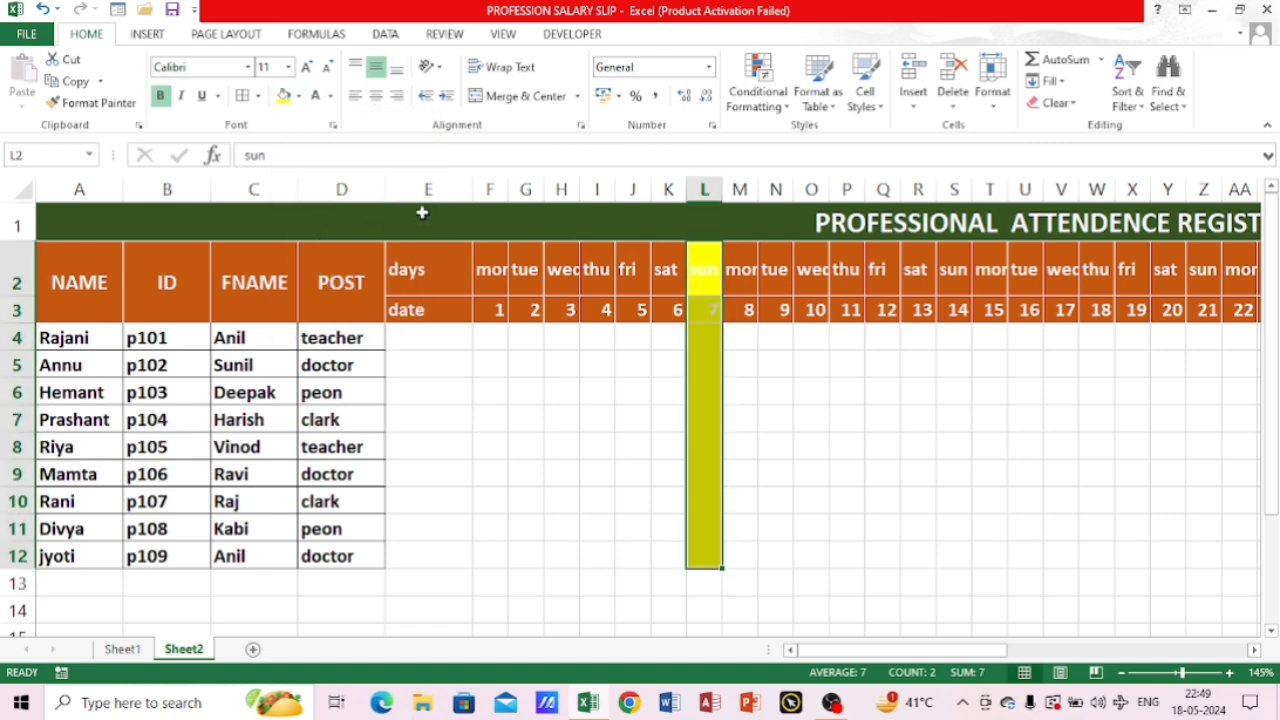
left_click(330, 96)
left_click(330, 265)
Enter "sun" in cells L6 and L10 of the first Sunday column
left_click(704, 392)
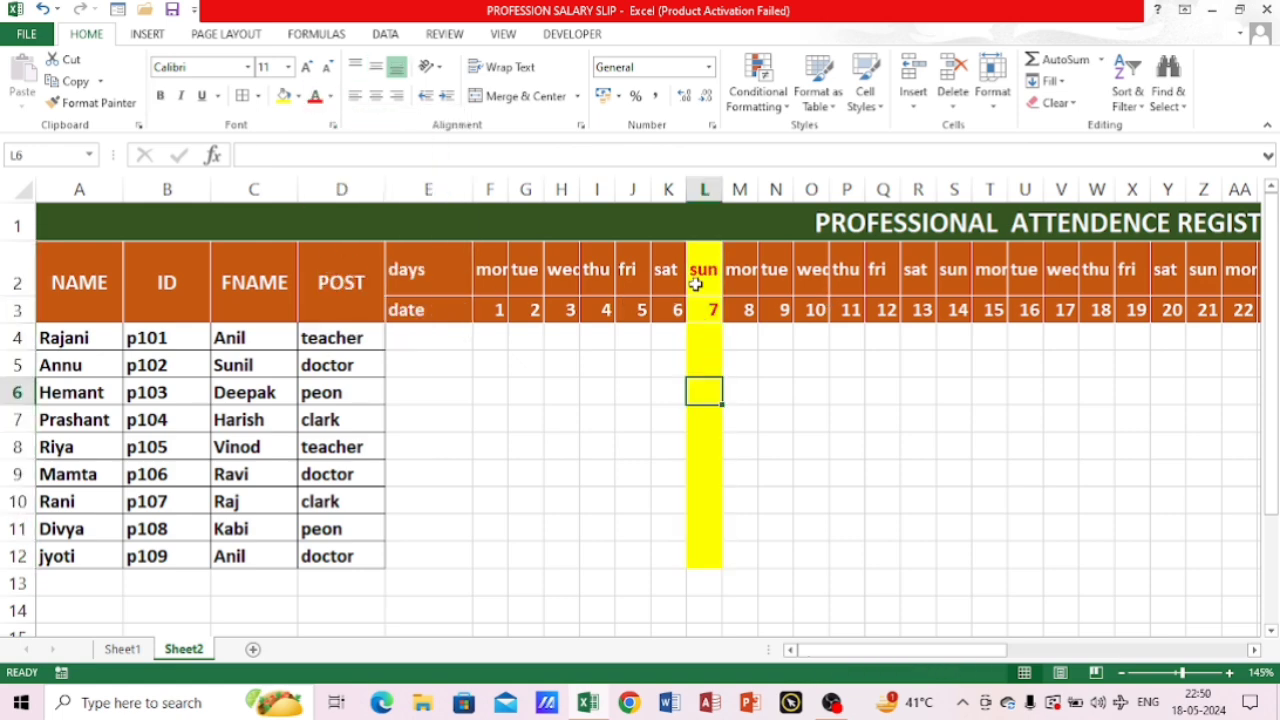
type("sun")
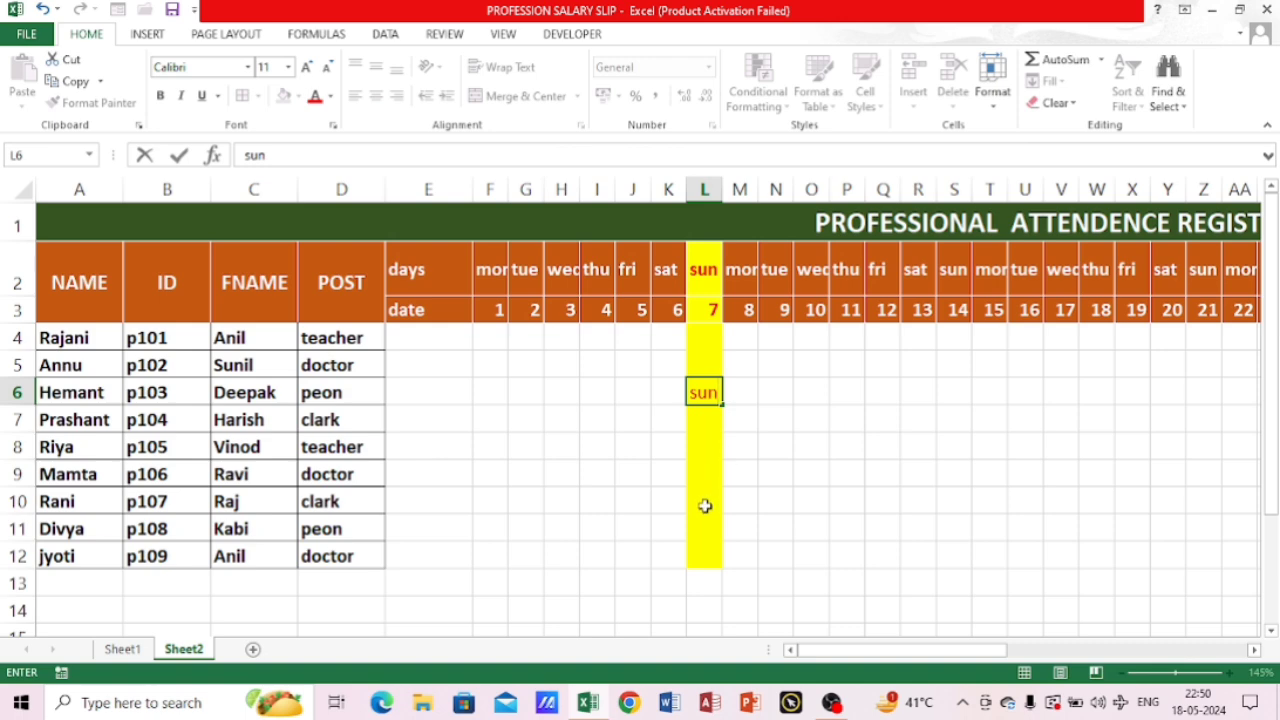
left_click(705, 505)
type("sun")
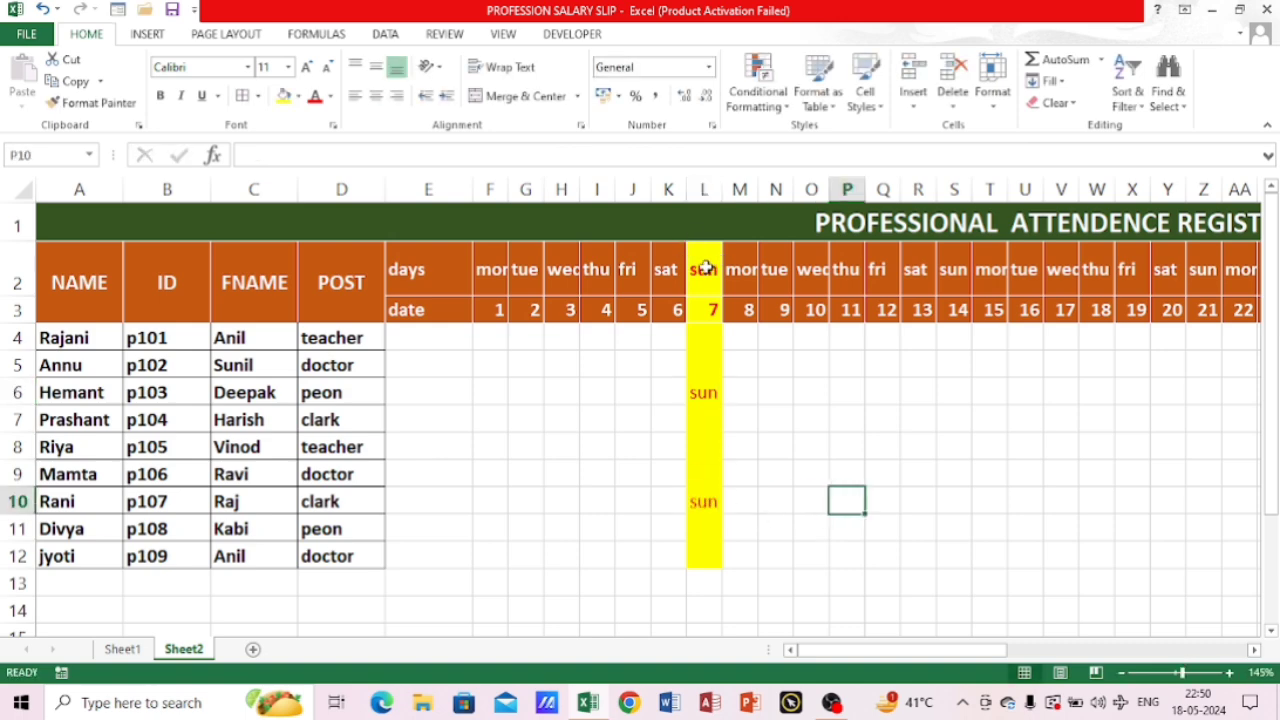
Copy the formatting of L2:L12 to the Sunday columns S, Z and AG, and paste "sun" into AG10
left_click_drag(705, 268, 678, 563)
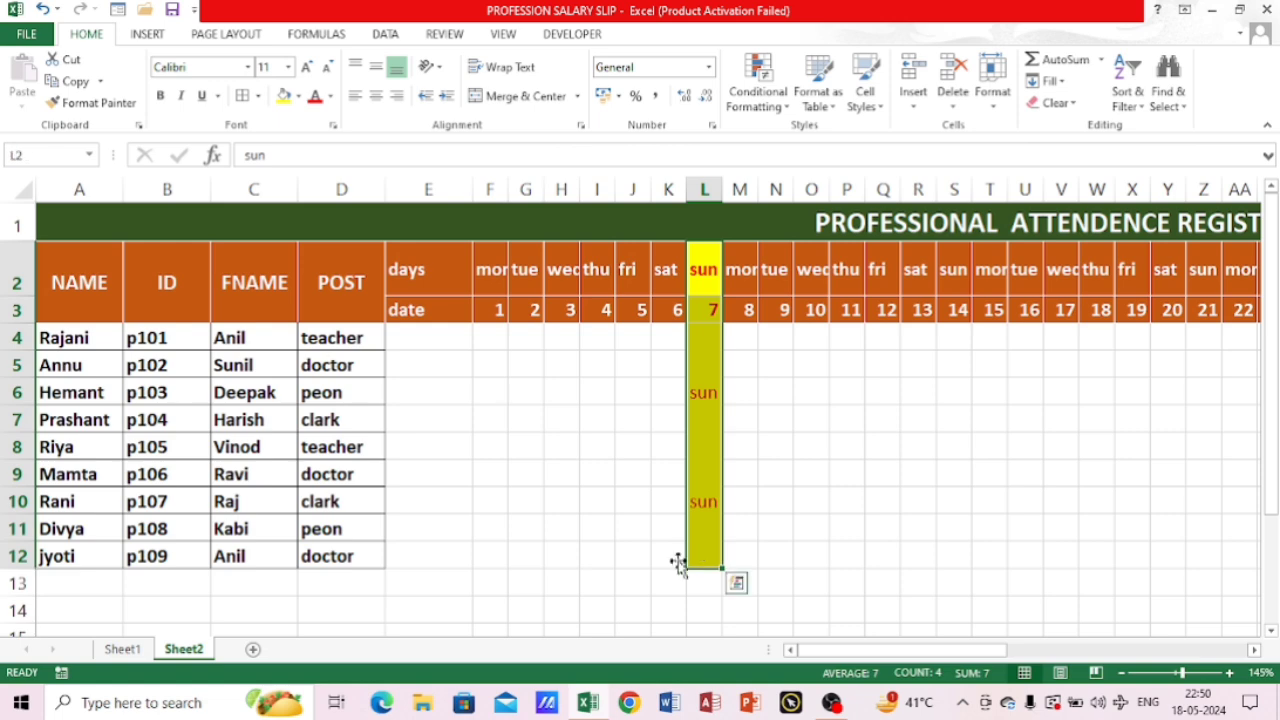
left_click(92, 102)
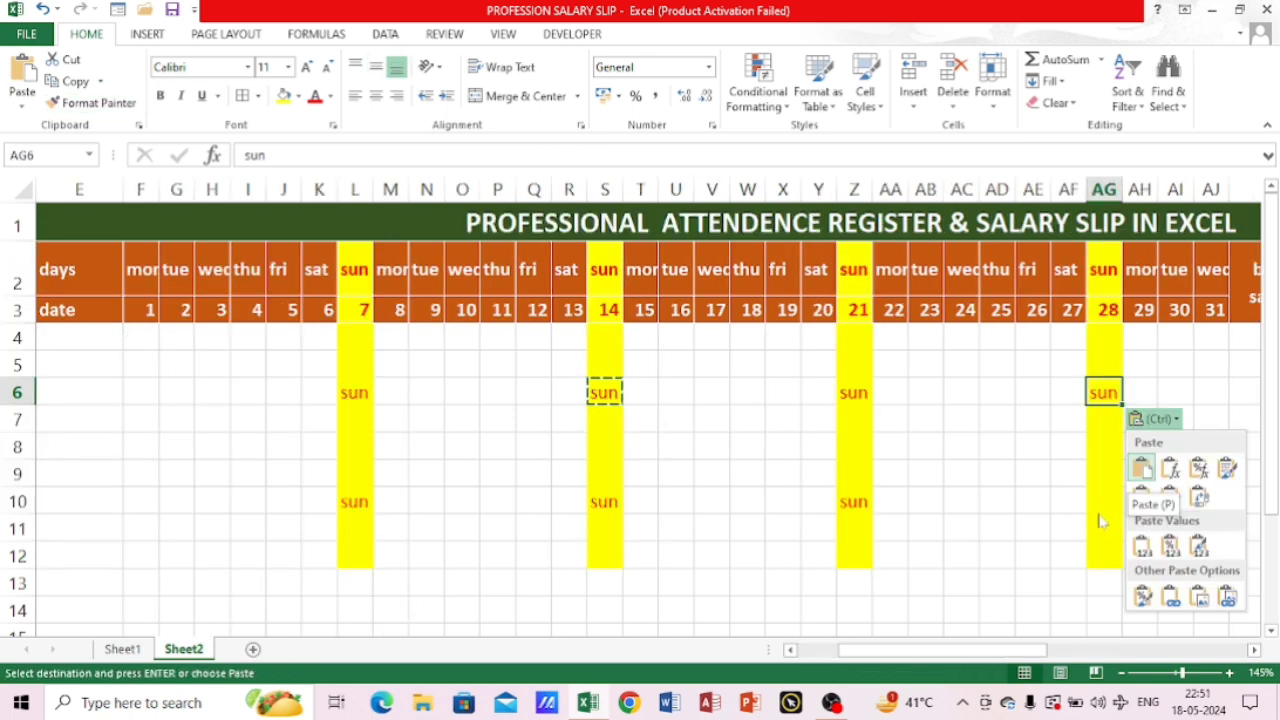
left_click(1099, 502)
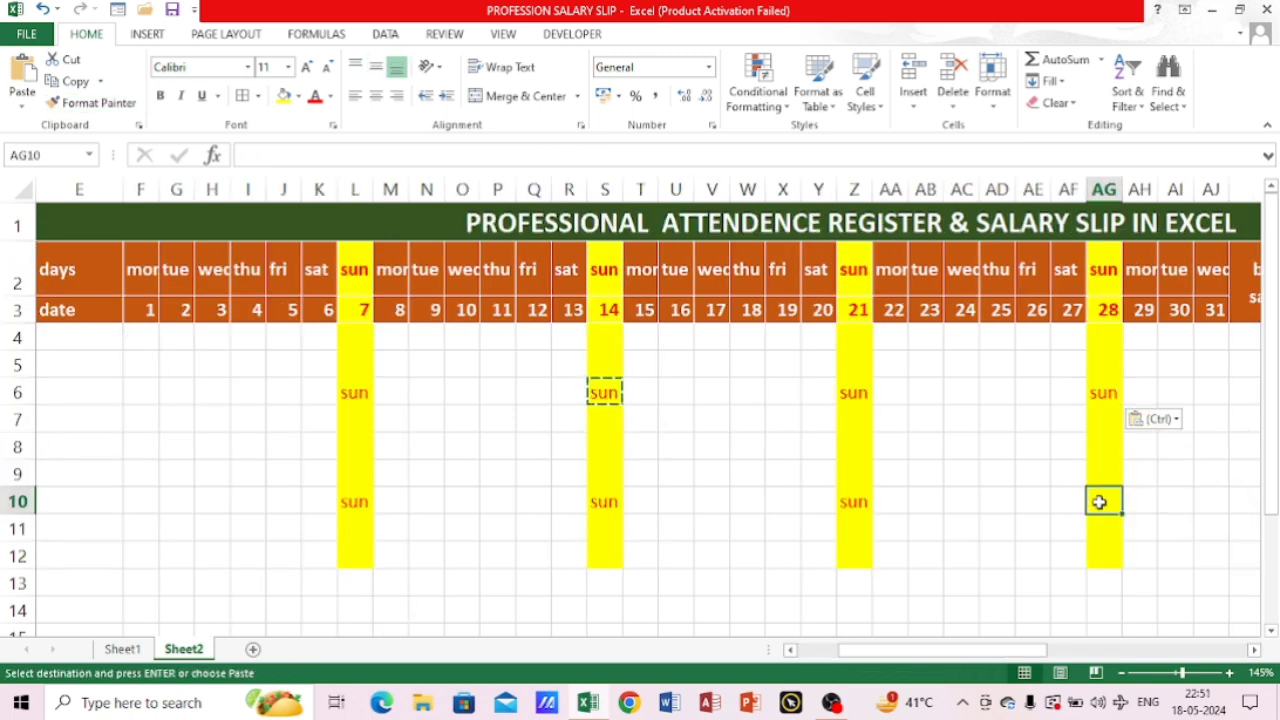
key("ctrl+v")
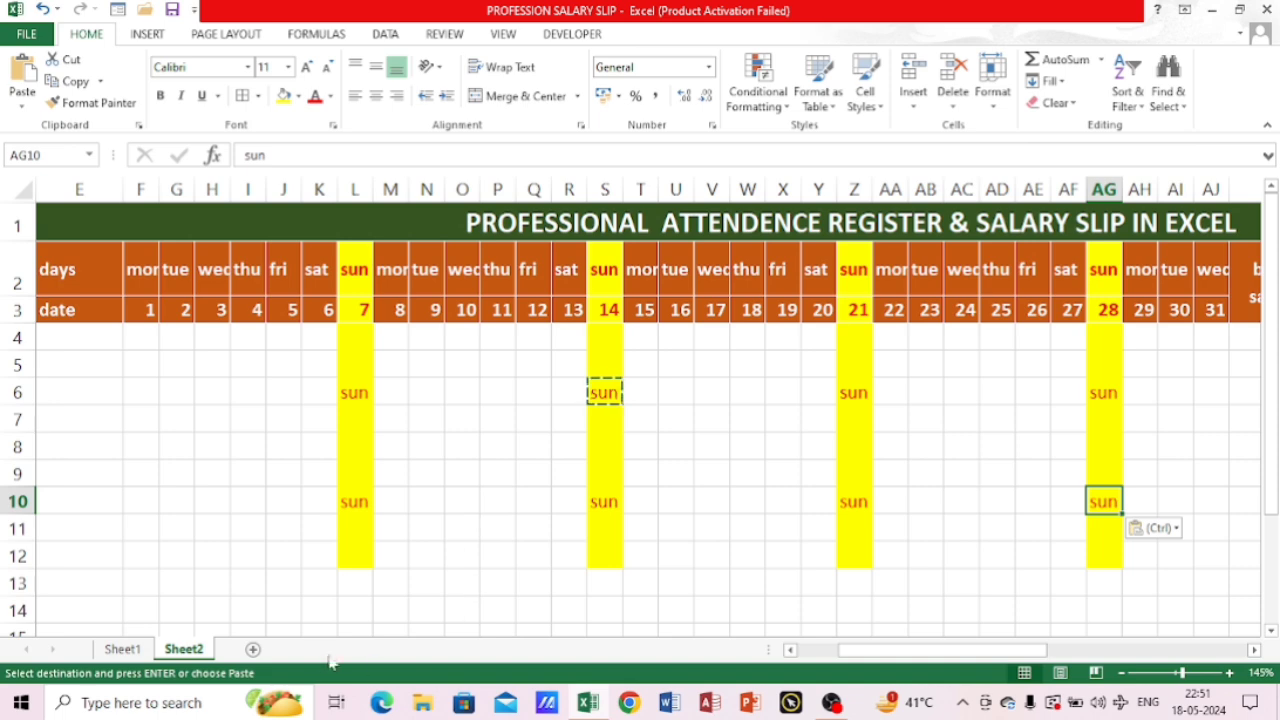
Enter the attendance mark "p" in F4 and fill it across the first week's range F4:K12
left_click_drag(990, 650, 948, 650)
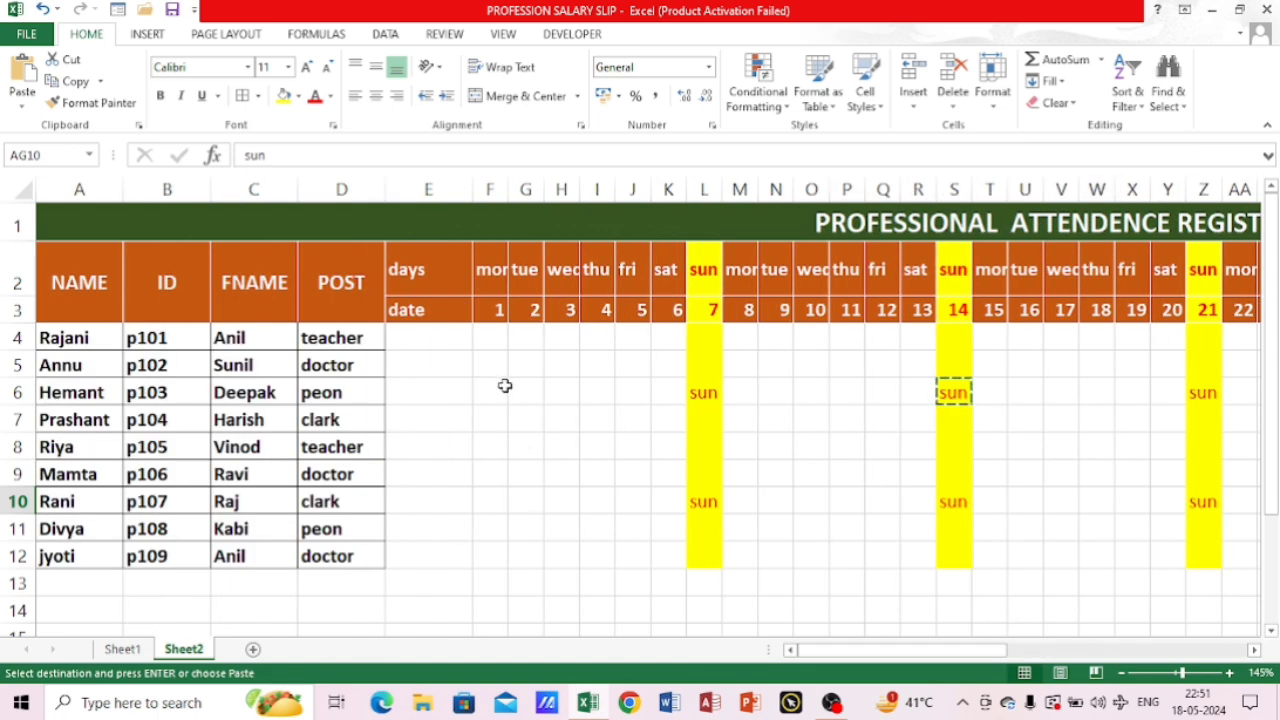
left_click(500, 338)
type("p")
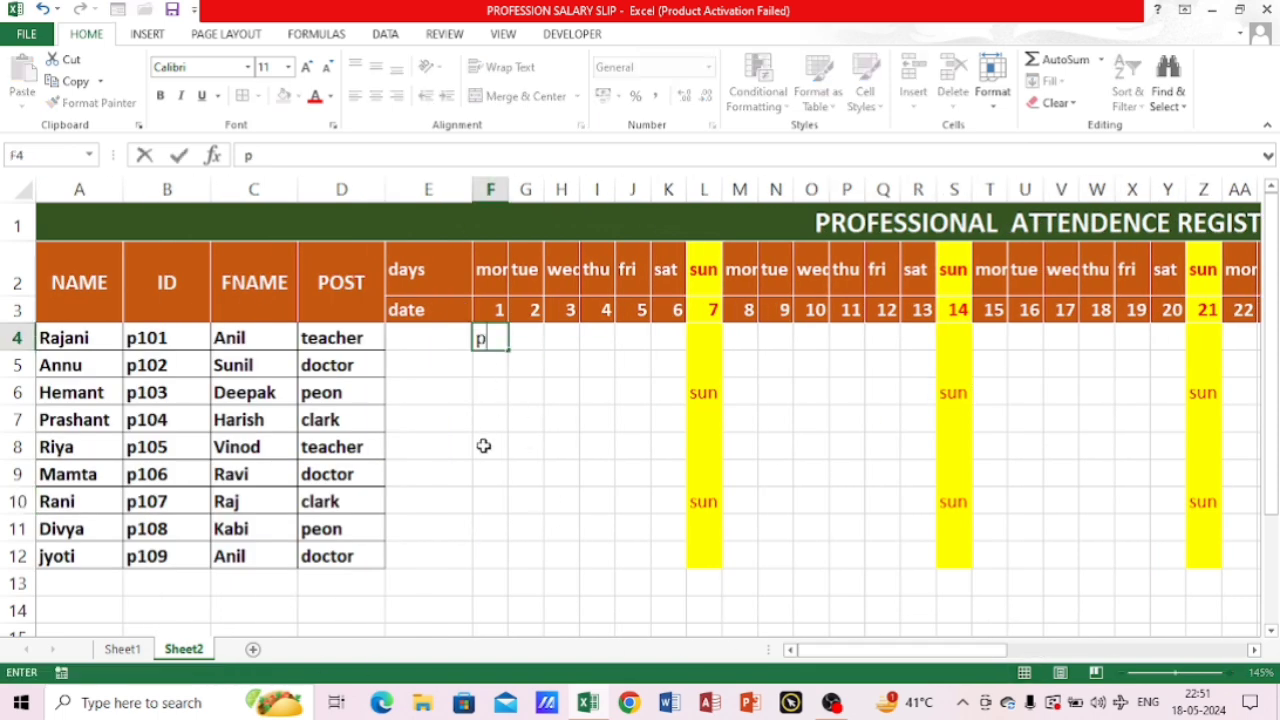
left_click(488, 470)
left_click(486, 338)
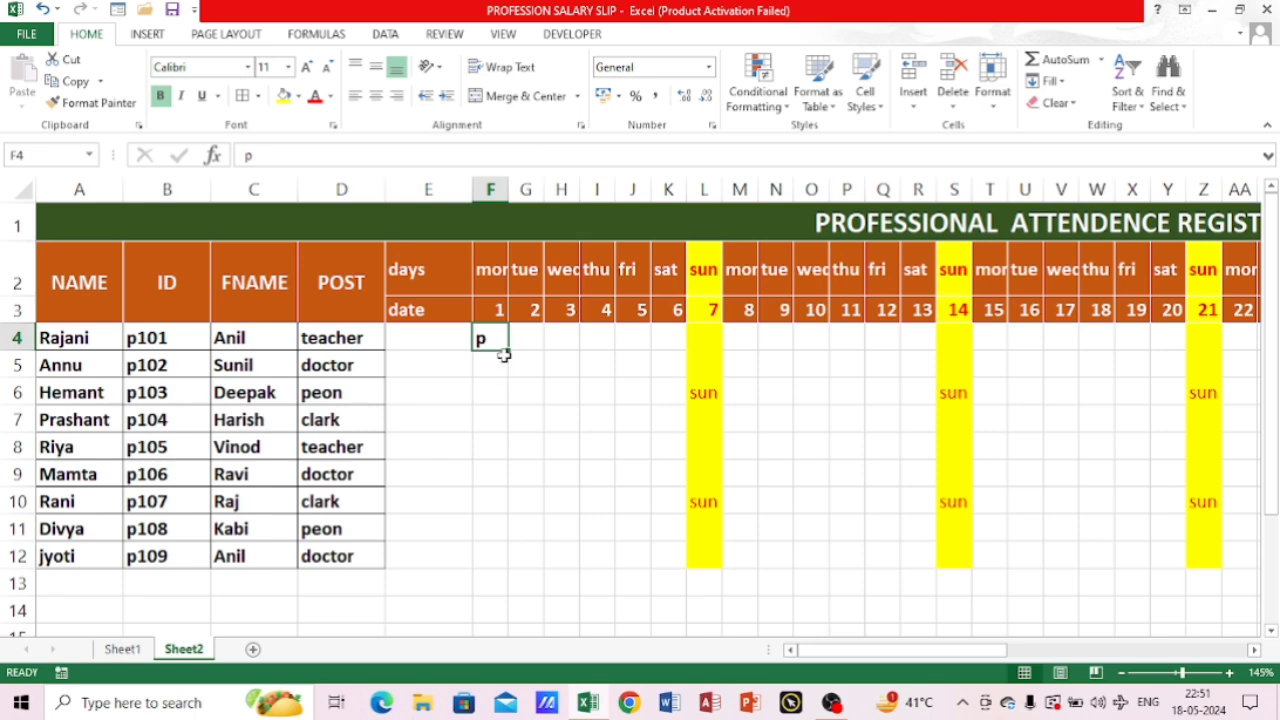
left_click_drag(507, 351, 655, 568)
Copy the first week's attendance marks F4:K12 to the other full weeks, starting at M4, T4 and AA4
key("ctrl+c")
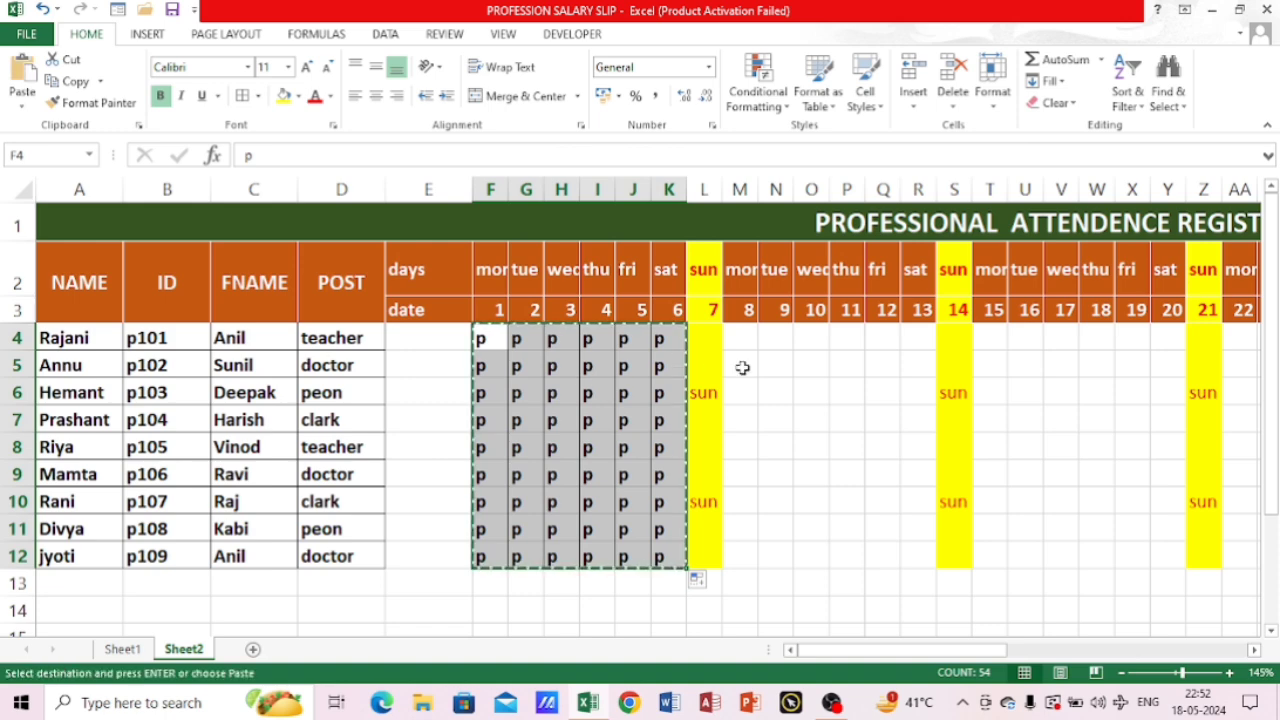
left_click(745, 337)
key("ctrl+v")
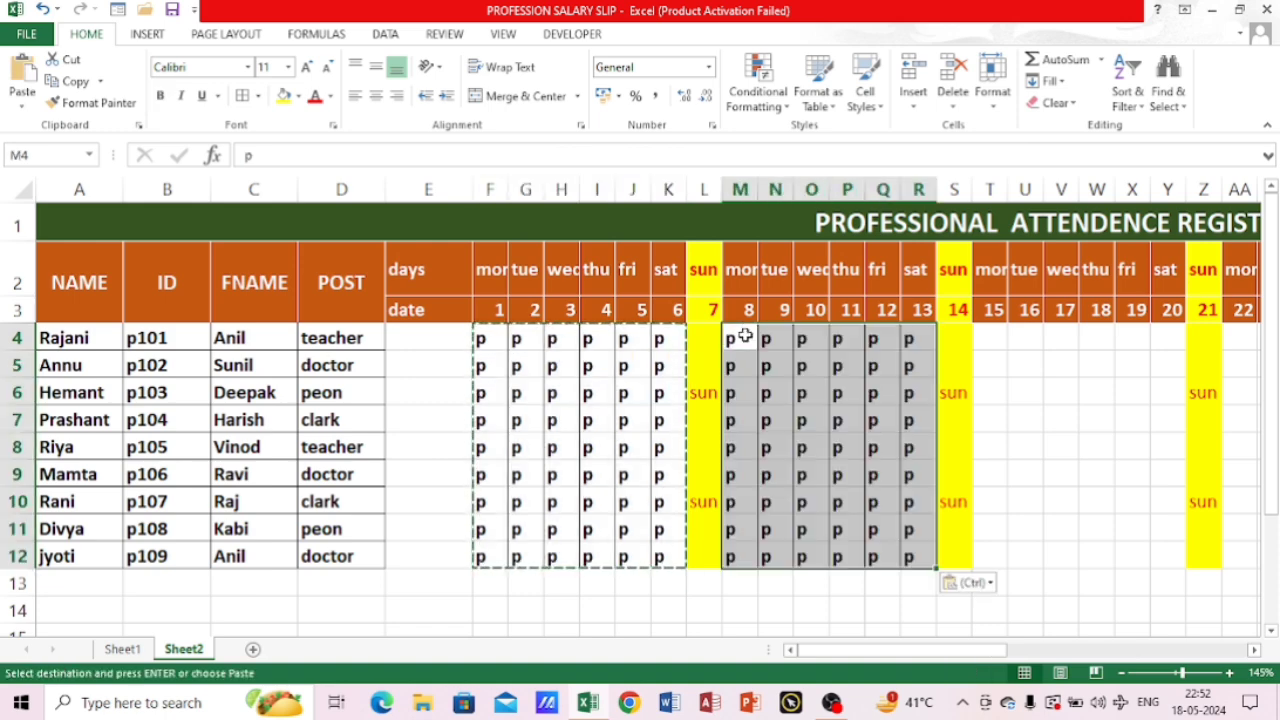
left_click(980, 338)
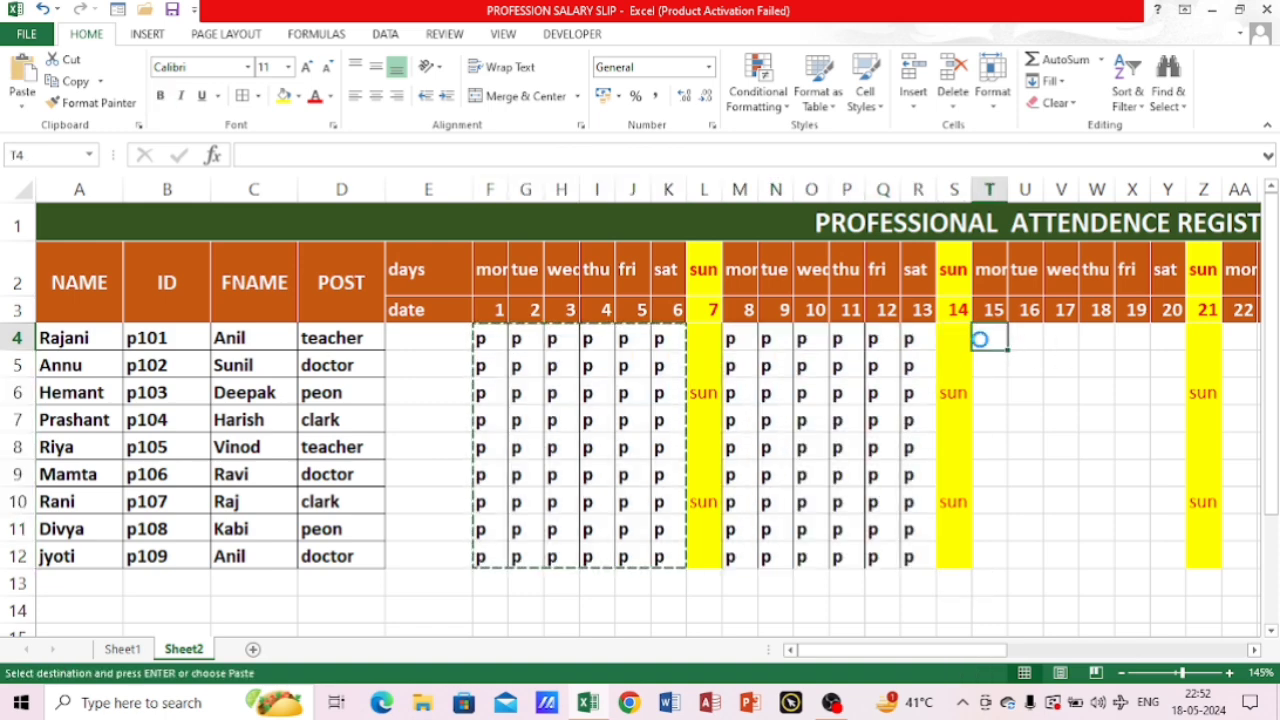
key("ctrl+v")
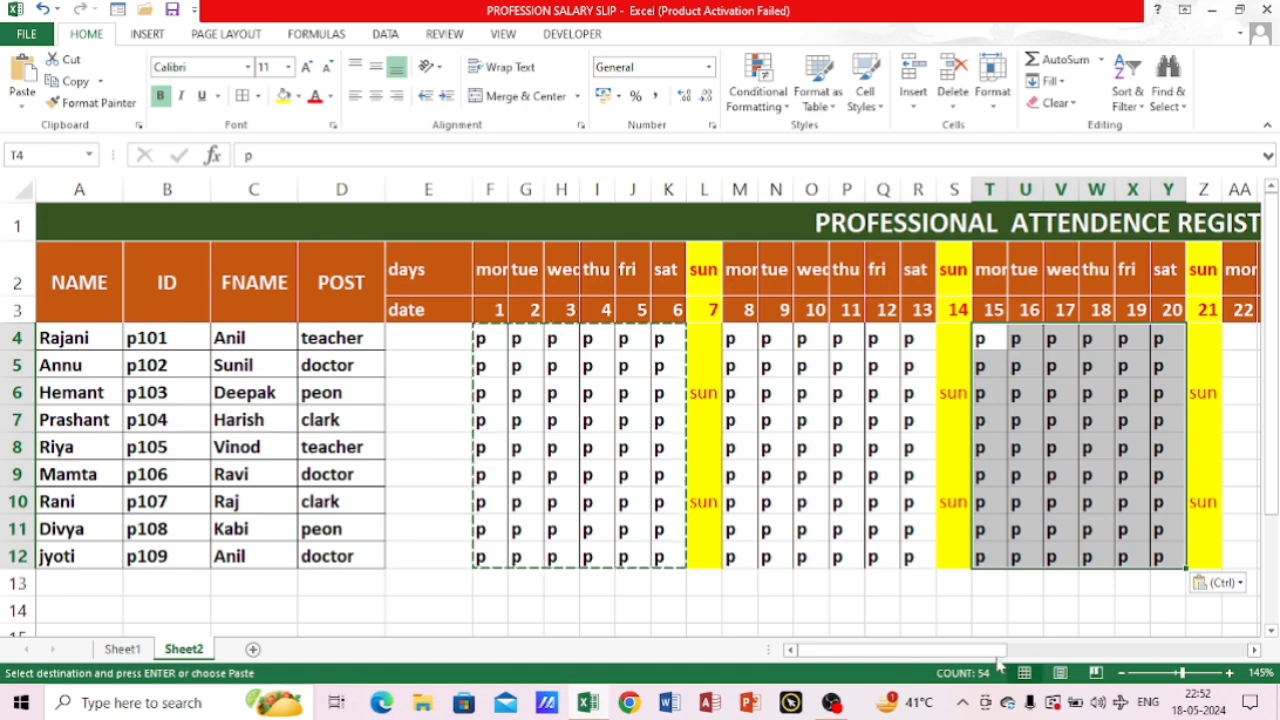
left_click(1254, 650)
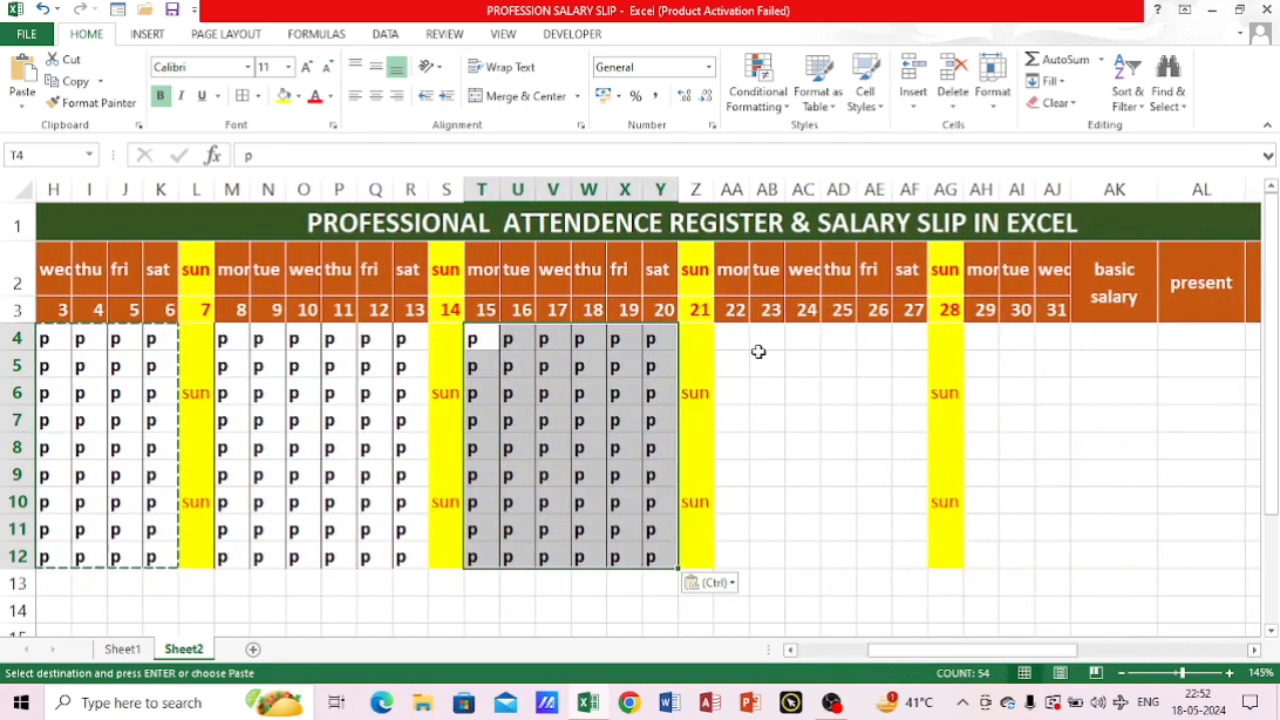
left_click(732, 340)
key("ctrl+v")
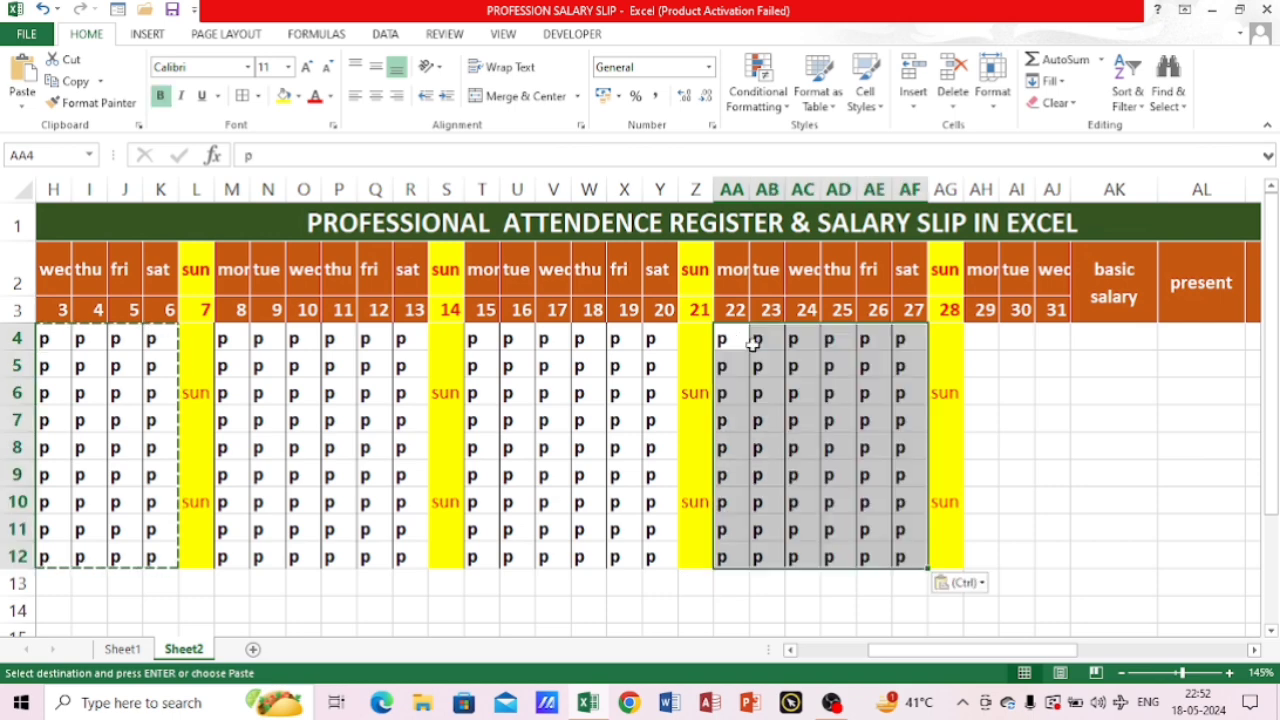
Enter the attendance mark "p" in AH4 and fill it across the remaining days, AH4:AJ12
left_click(980, 334)
type("p")
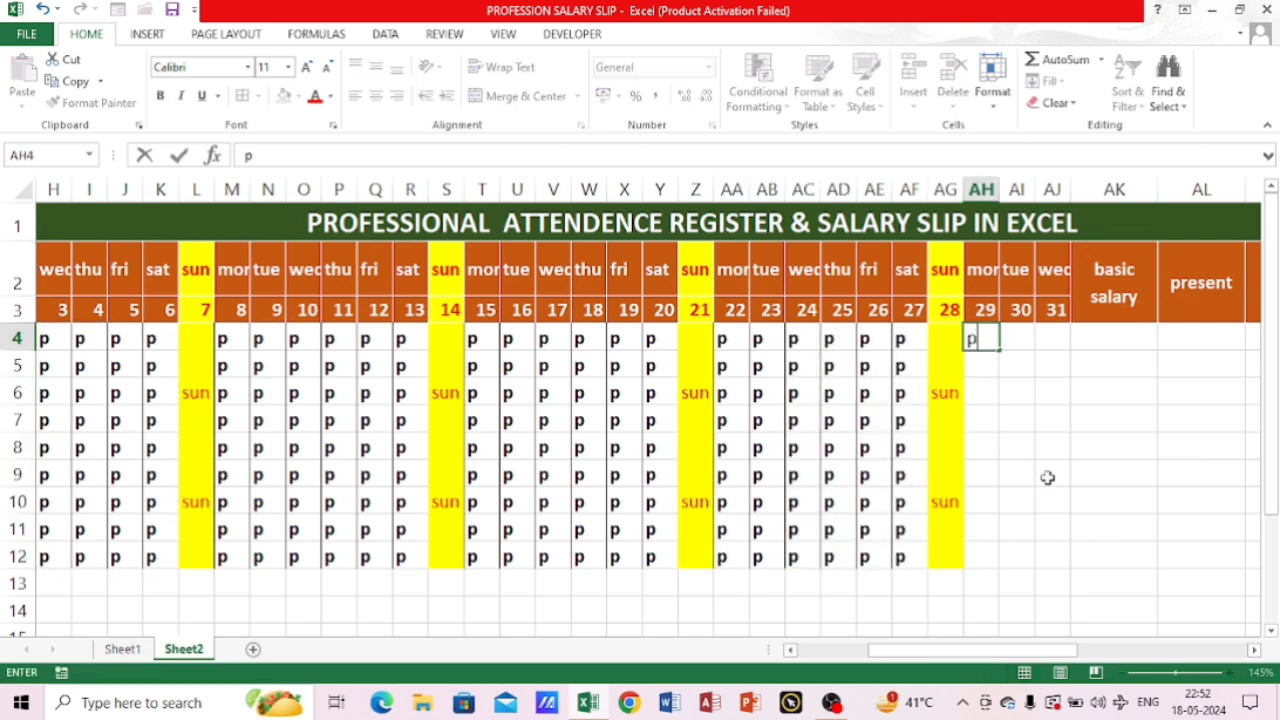
left_click(860, 608)
left_click(976, 340)
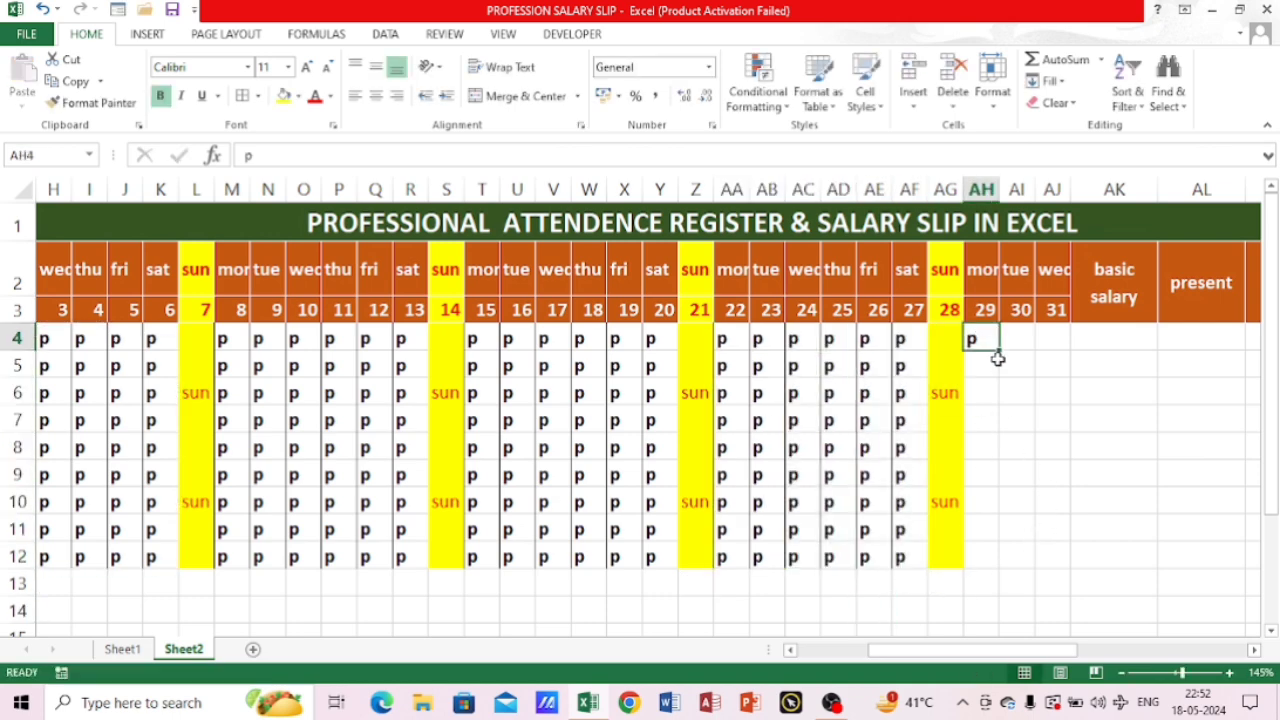
left_click_drag(998, 352, 1070, 560)
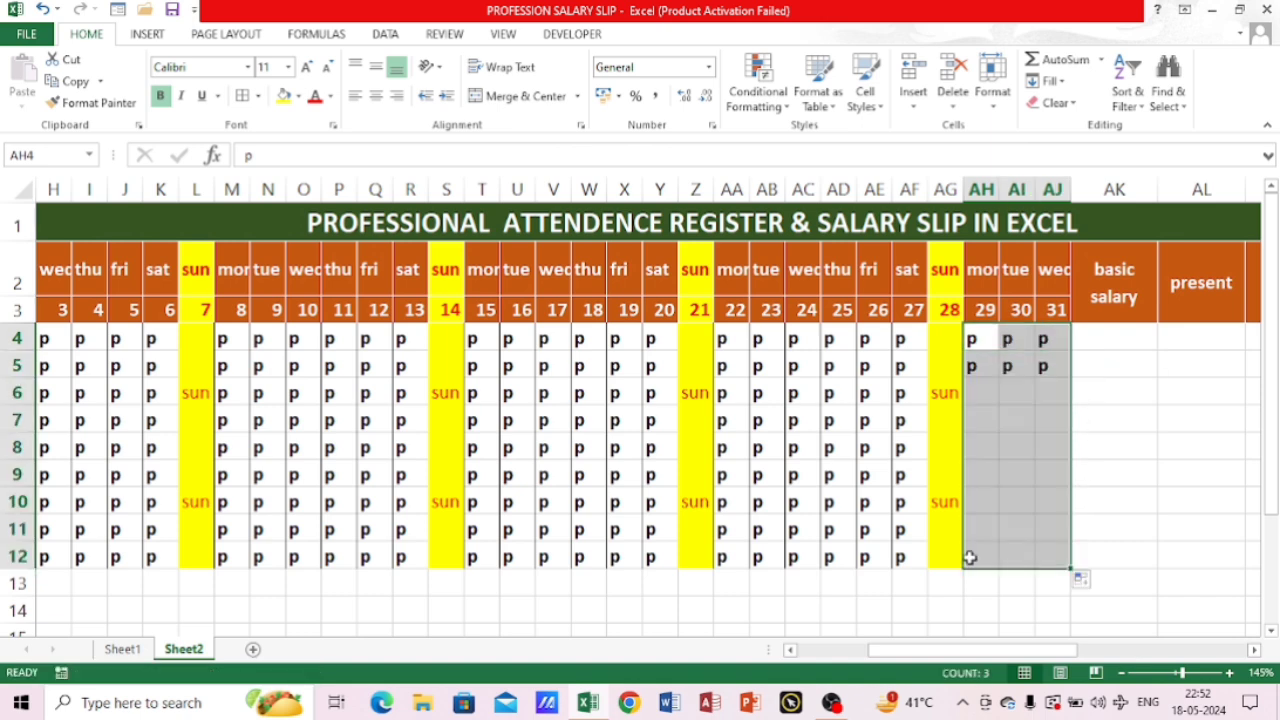
Mark absences with "A" in cells N4, O10, U4, X4, AC4 and AC10
left_click(268, 340)
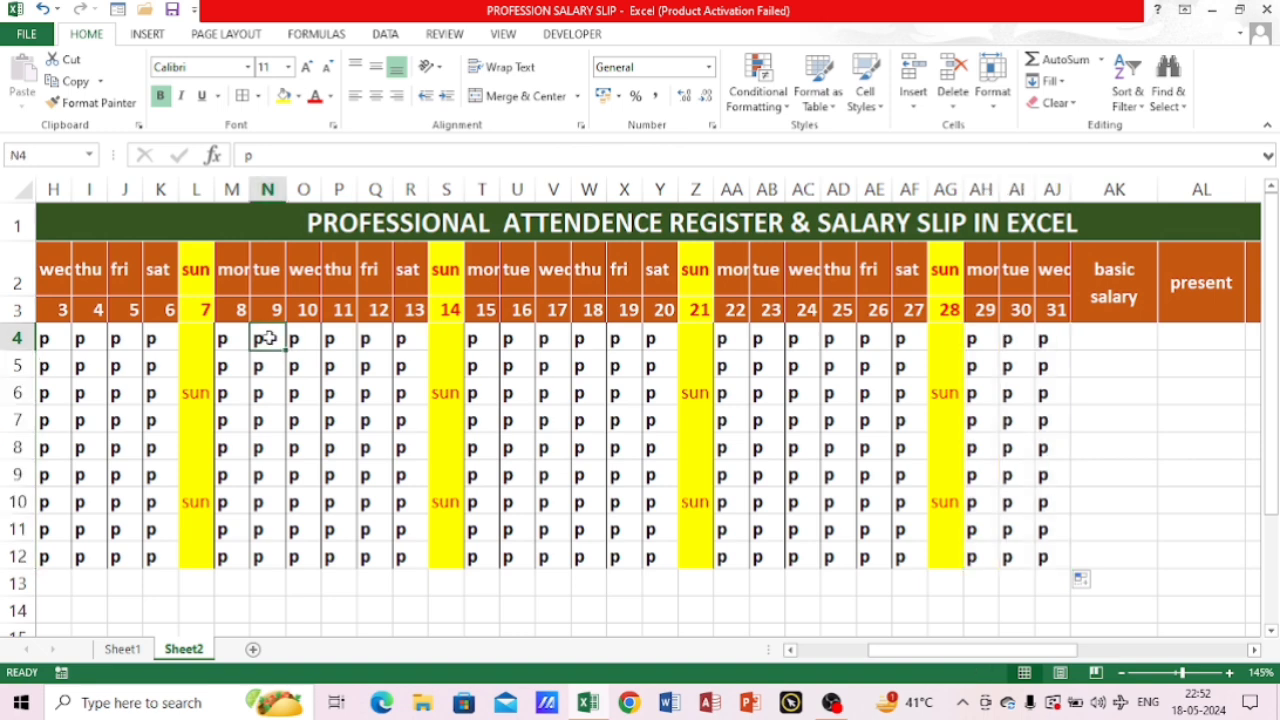
type("a")
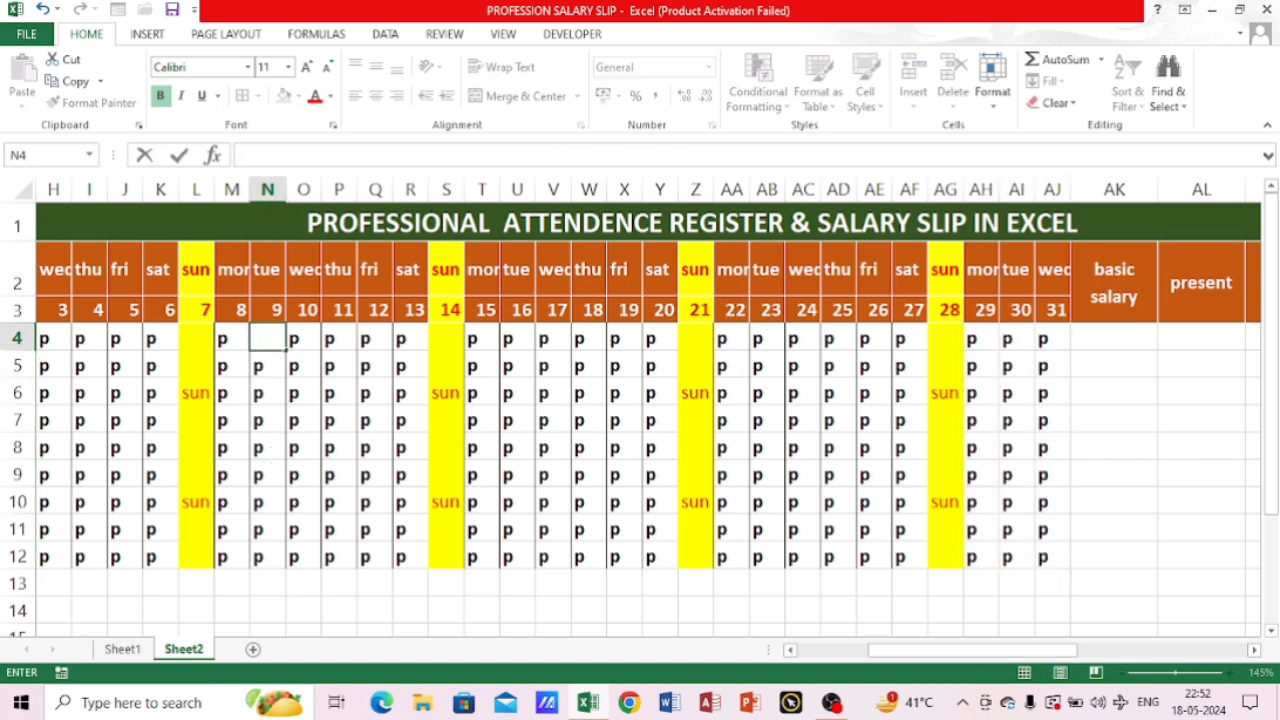
left_click(300, 503)
type("A")
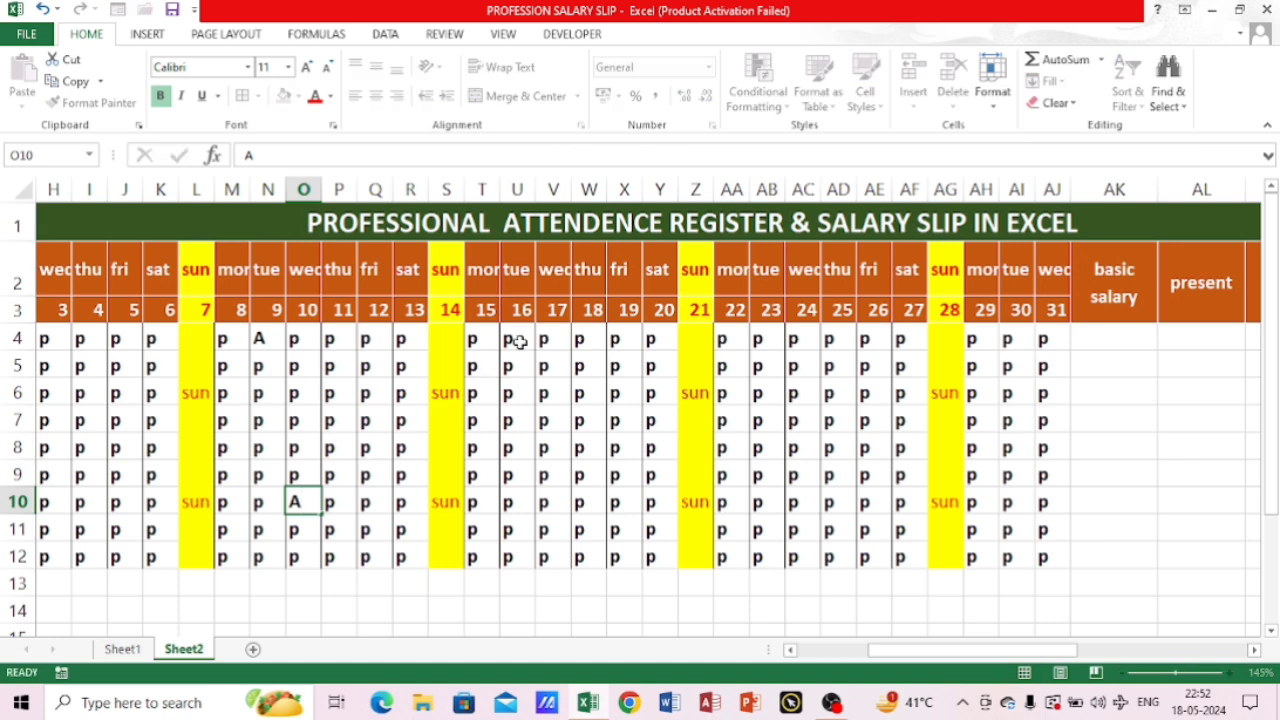
left_click(510, 340)
type("A")
left_click(614, 341)
type("A")
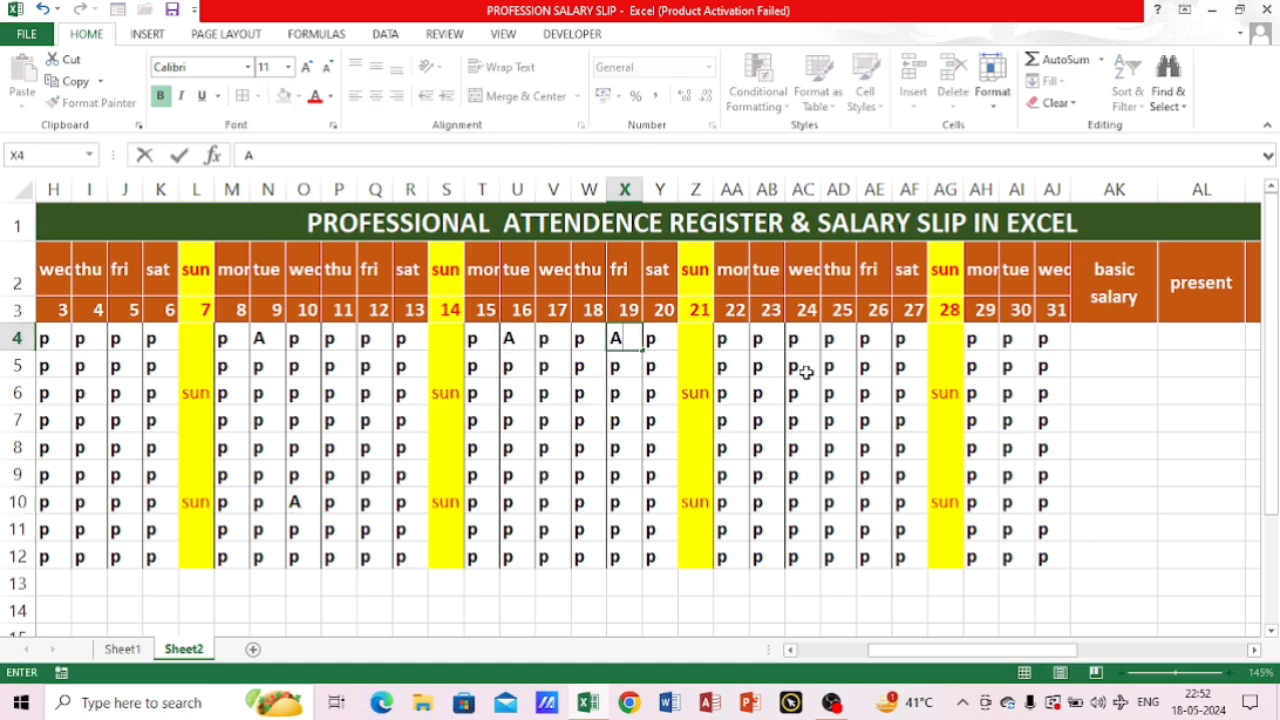
left_click(808, 343)
type("A")
left_click(812, 500)
type("A")
Mark absences with "A" in cells AC8, V7, O8, I8 and I11
left_click(798, 452)
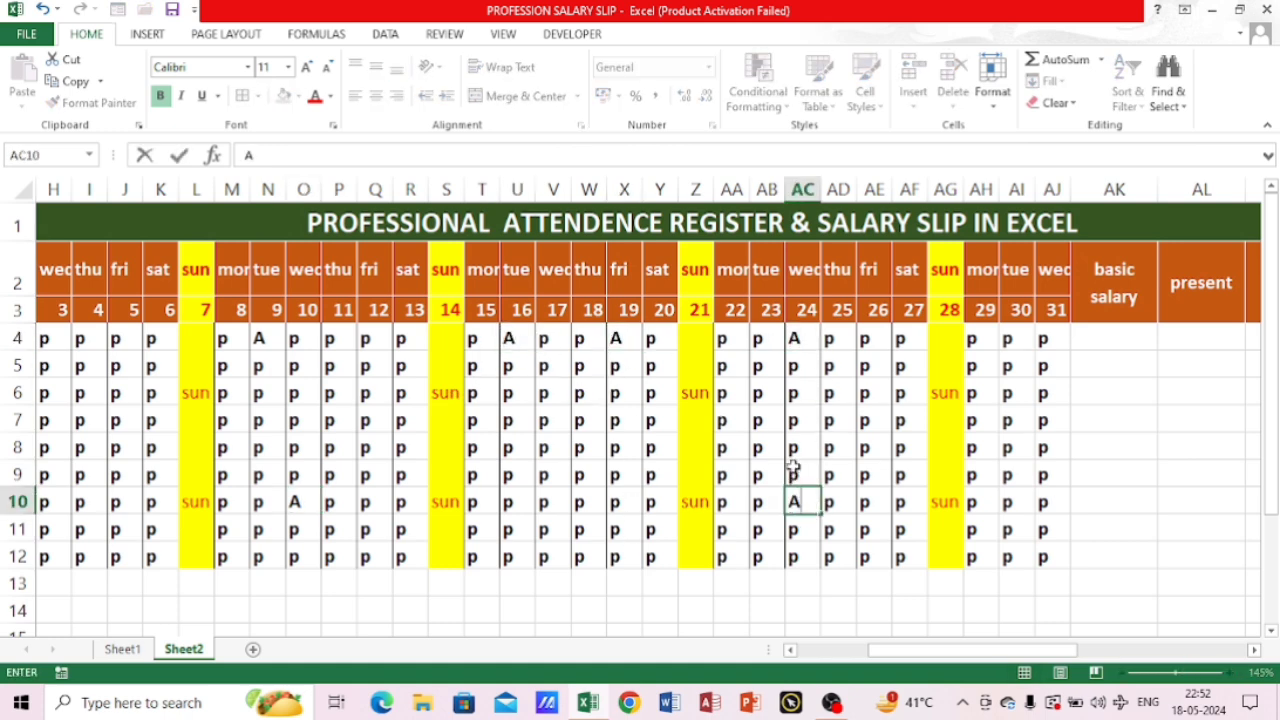
type("A")
left_click(550, 421)
type("A")
left_click(296, 445)
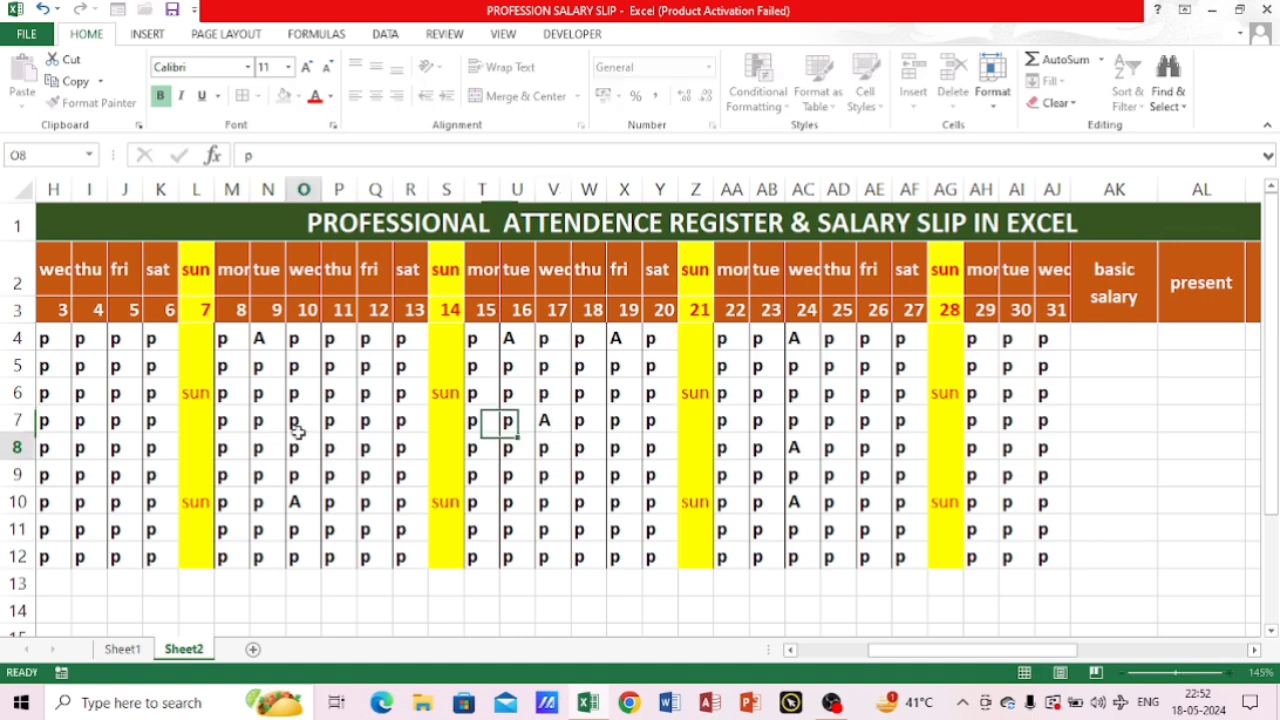
type("A")
left_click(100, 444)
type("A")
left_click(92, 527)
type("A")
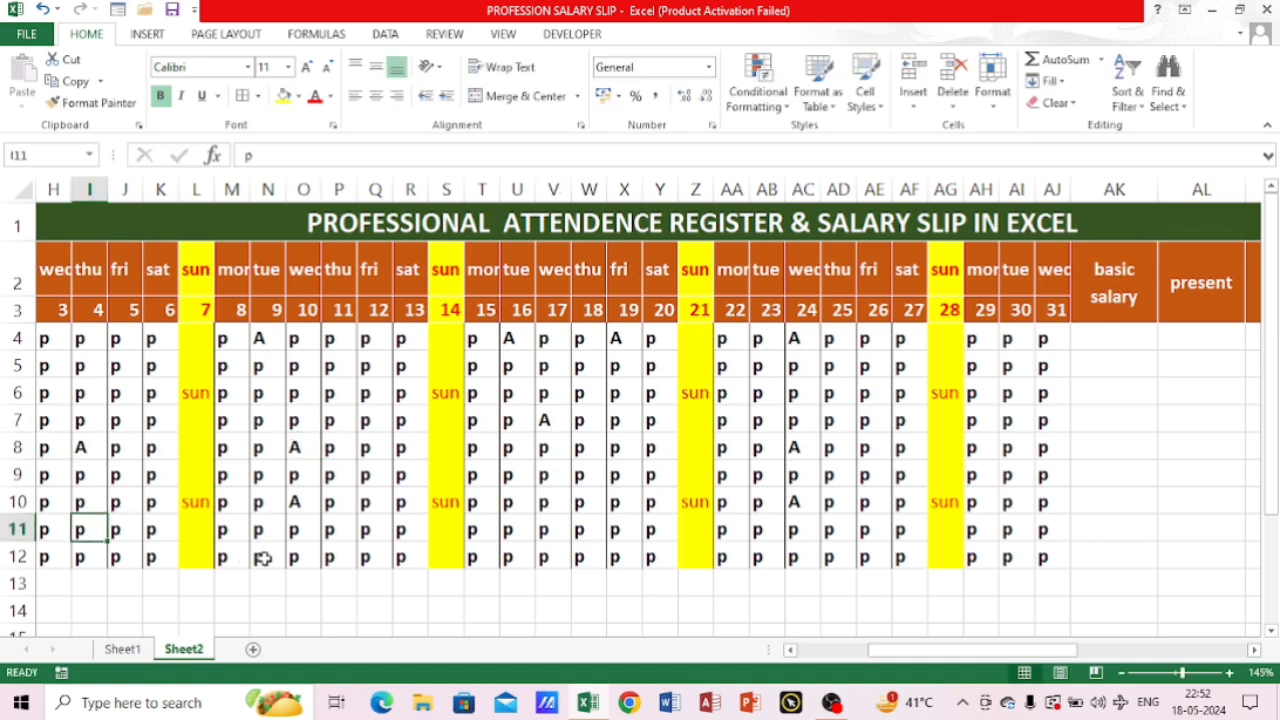
Mark absences with "A" in cells P11, V10, U8 and N6
left_click(340, 530)
type("A")
left_click(548, 503)
type("A")
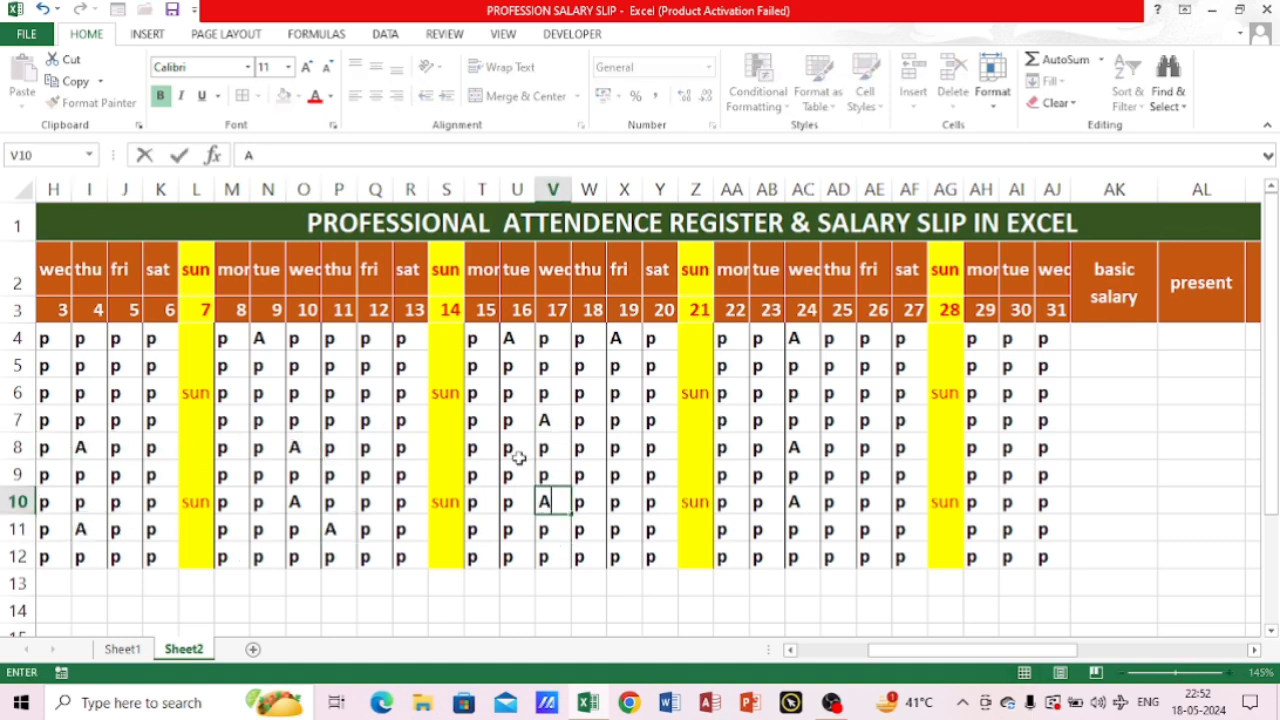
left_click(522, 446)
type("A")
left_click(265, 393)
type("A")
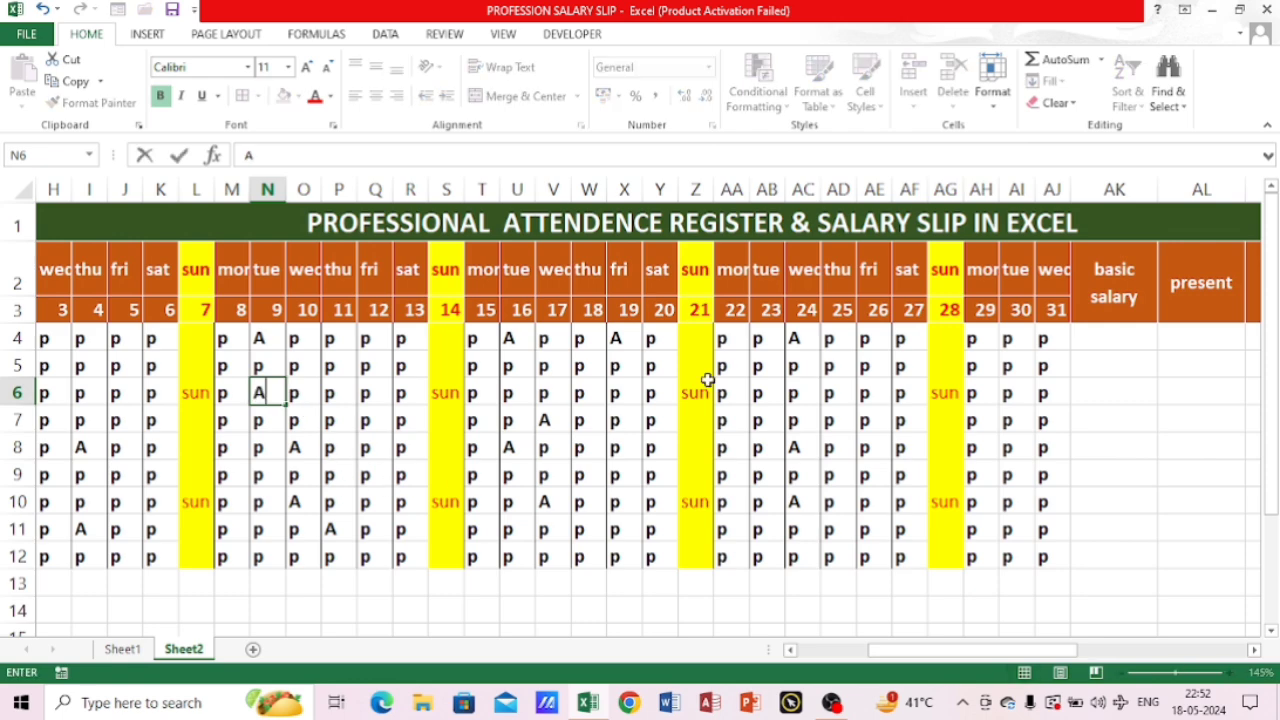
Enter basic salaries 20000 in AK4 and 21000 in AK5, and fill the series down to AK12
left_click(1124, 333)
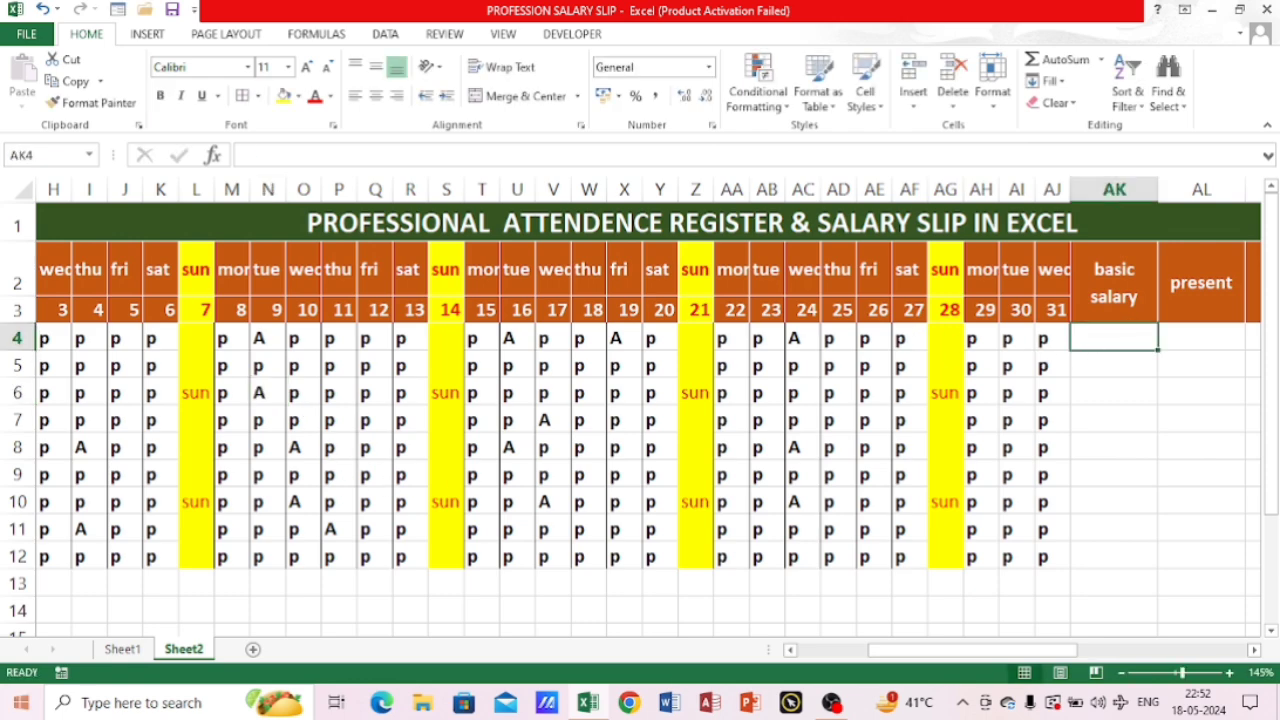
key("Right")
key("Right")
key("Right")
key("Right")
key("Right")
key("Right")
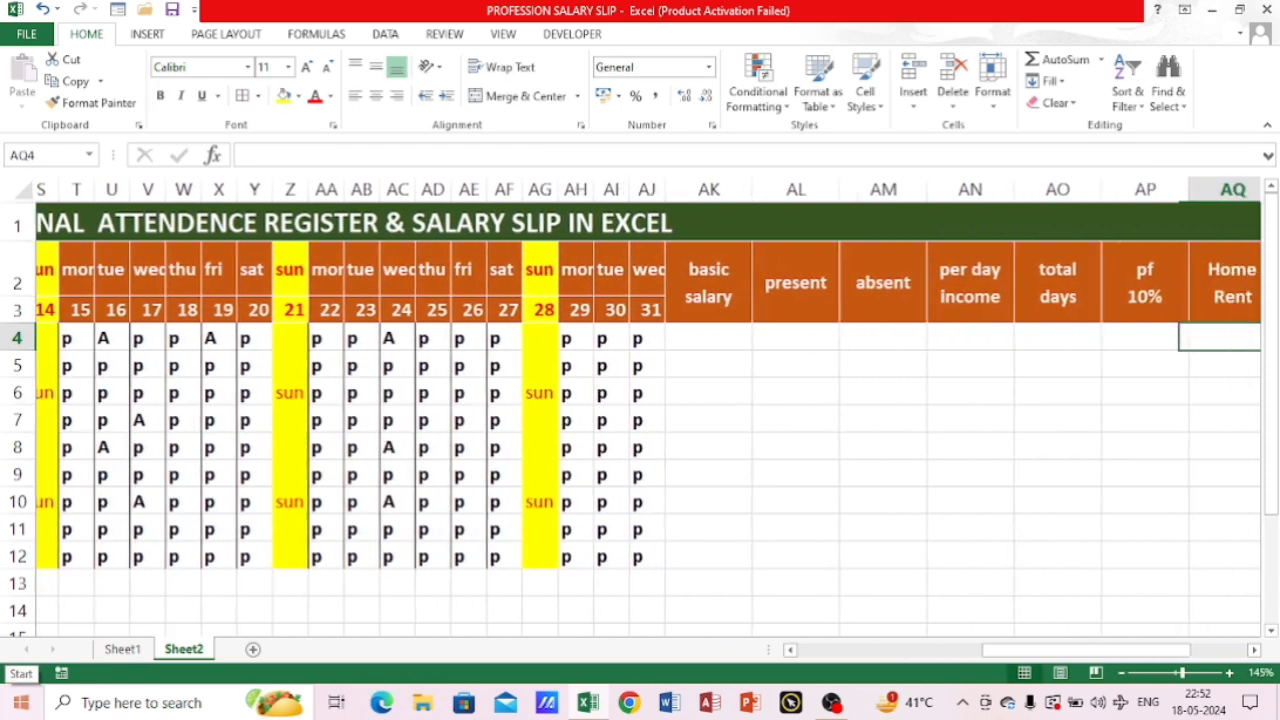
left_click(689, 340)
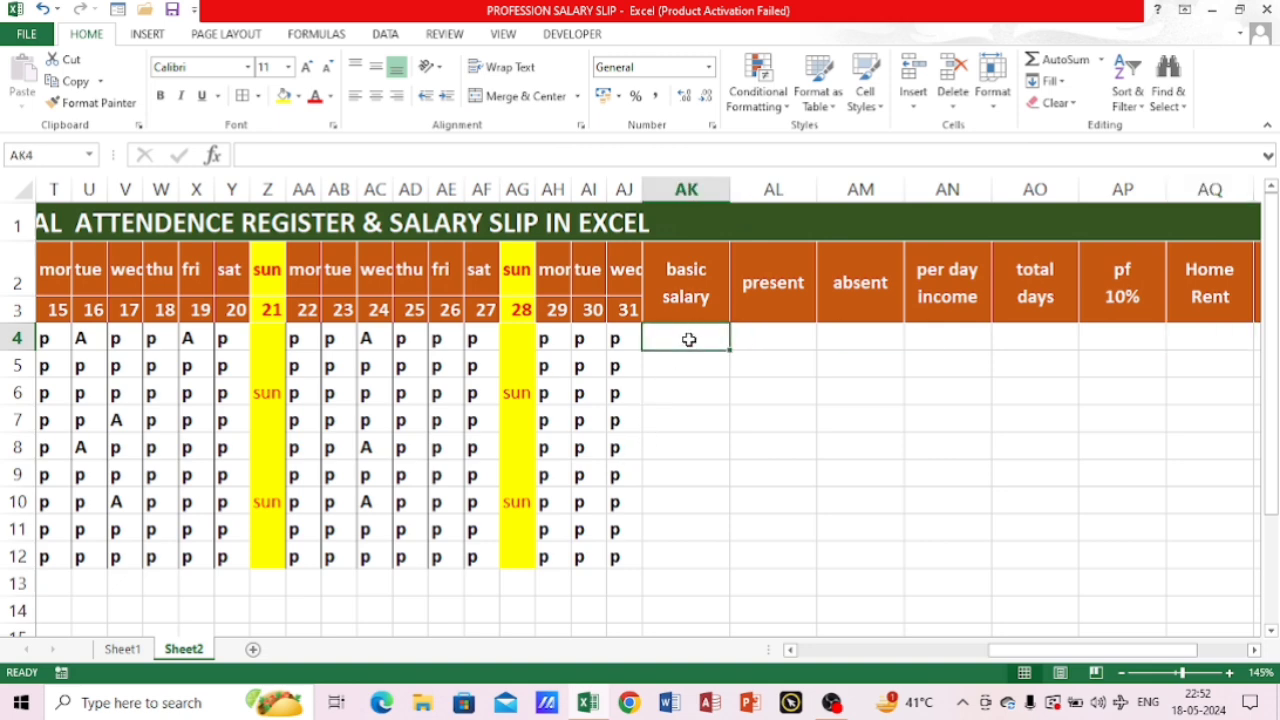
type("20000")
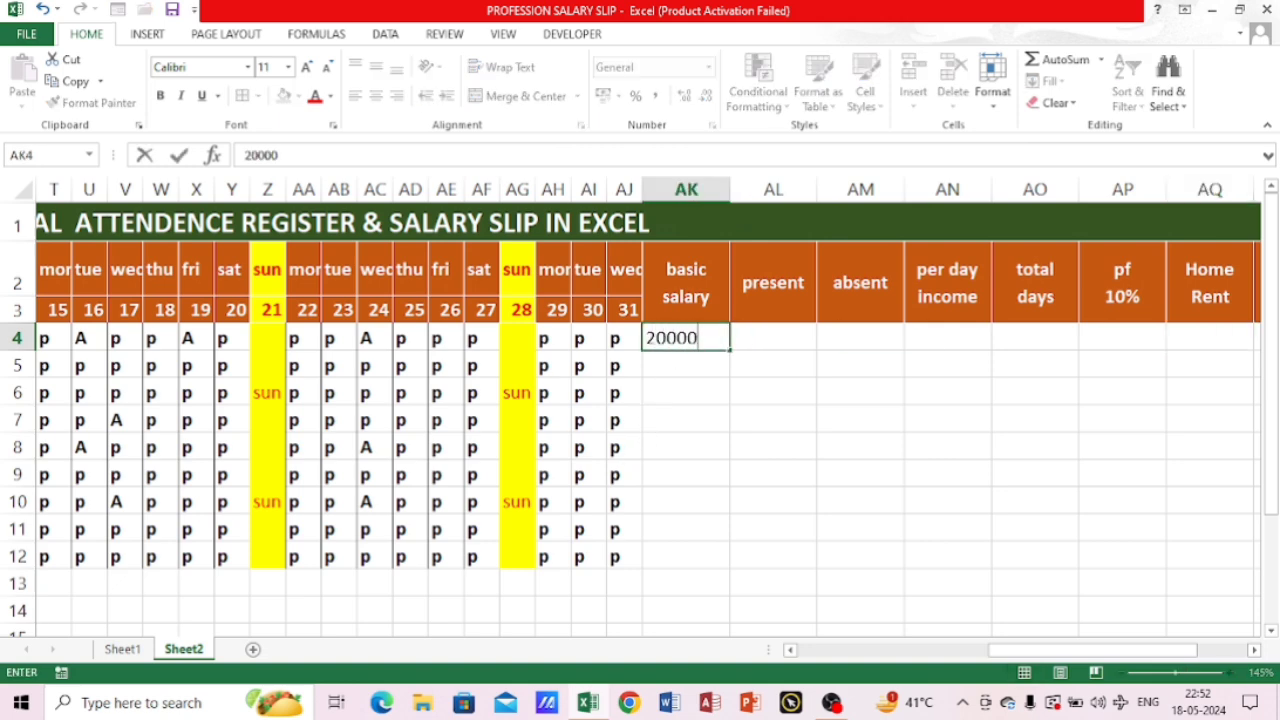
key("Return")
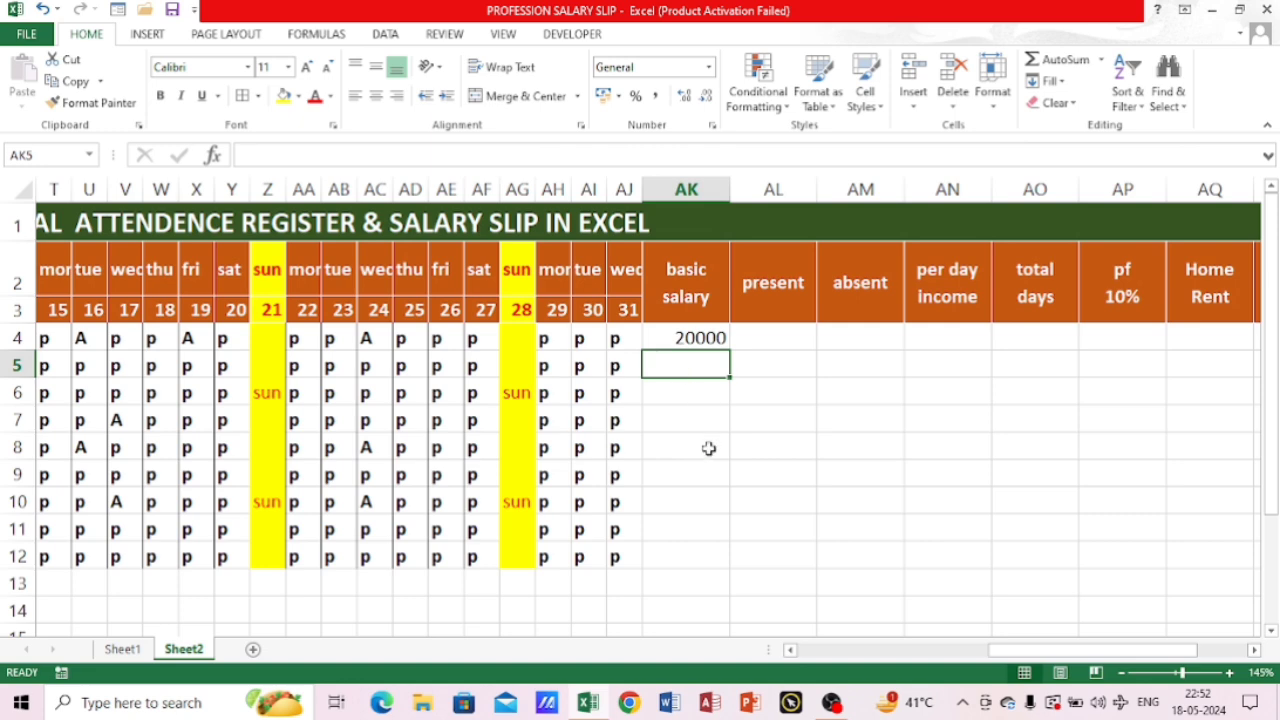
type("21000")
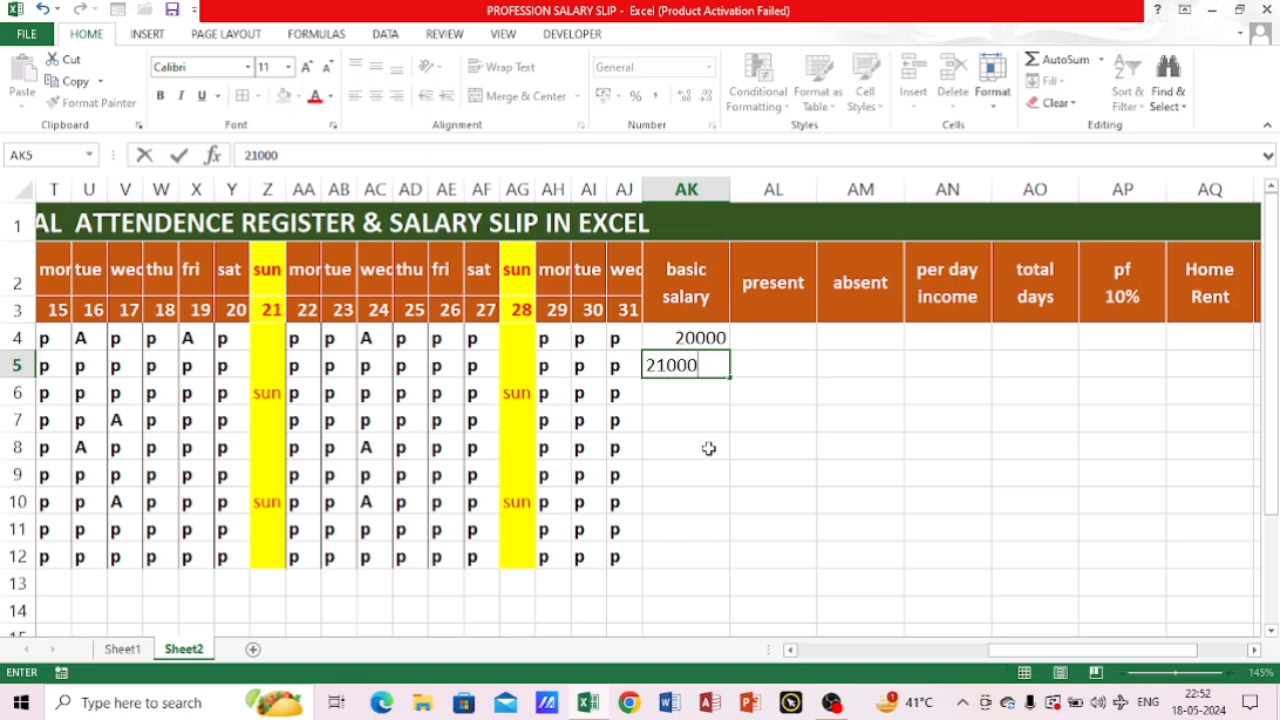
left_click(763, 364)
left_click_drag(690, 342, 728, 568)
Change the basic salary to 19000 in AK10 and to 17000 in AK12
left_click(689, 502)
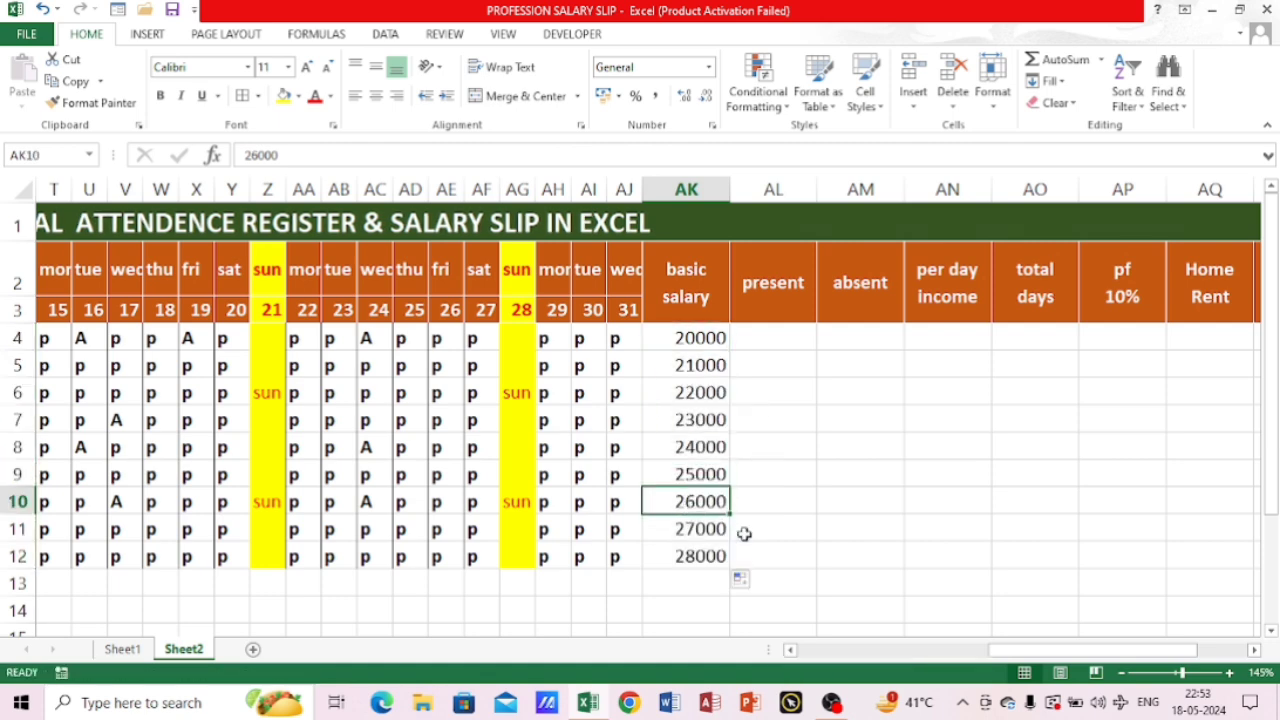
type("19")
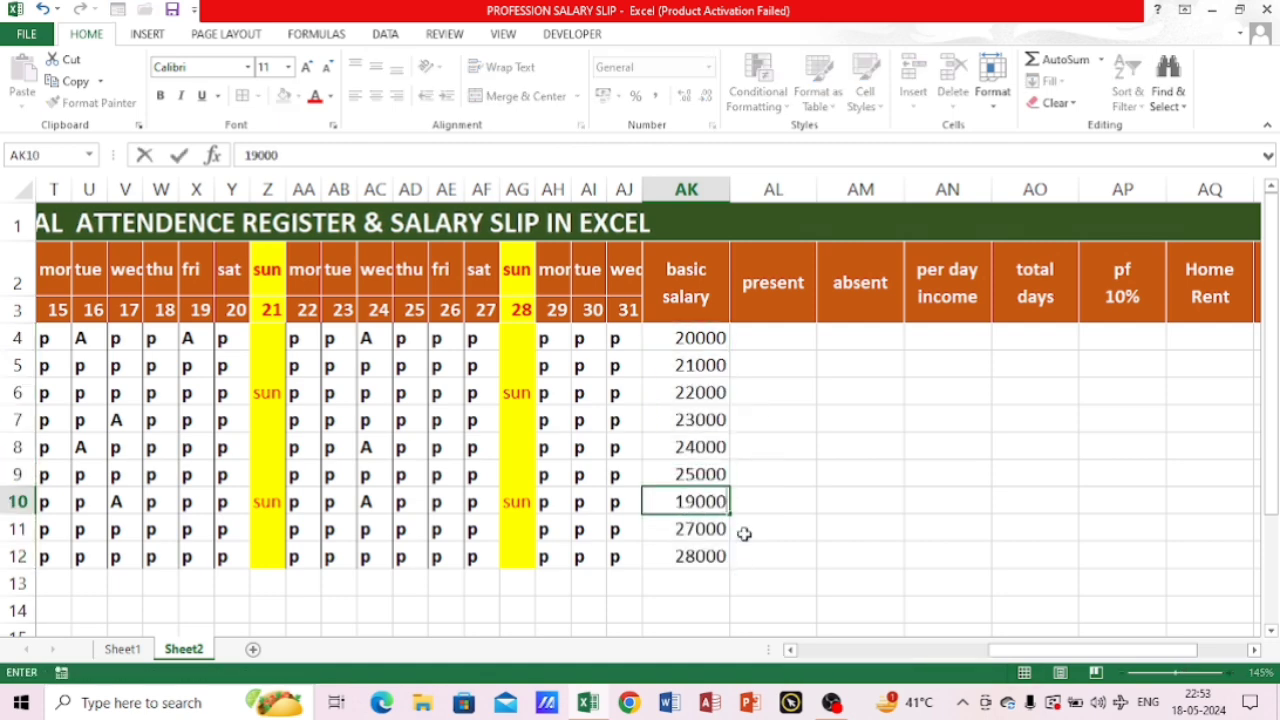
type("000")
key("Return")
key("Return")
type("1")
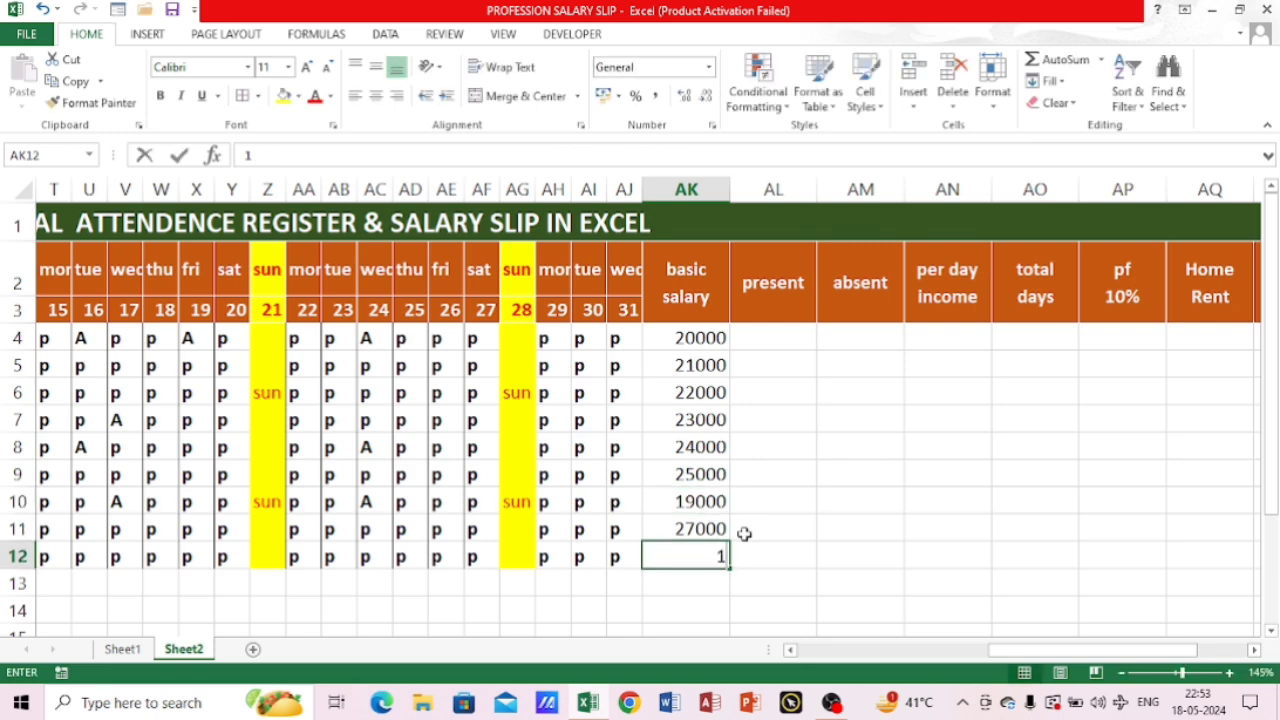
type("7000")
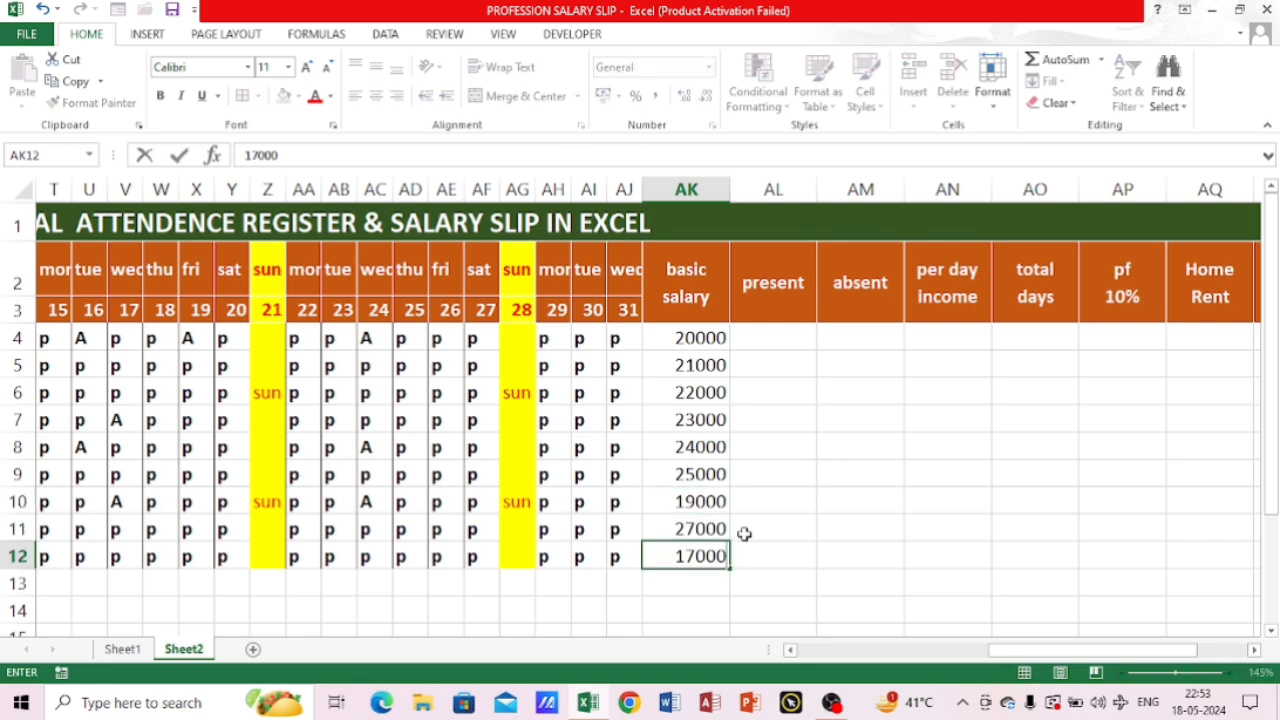
Enter =COUNTIF(F4:AJ4,"P") in AL4 to count present days, and fill it down to AL12
left_click(782, 338)
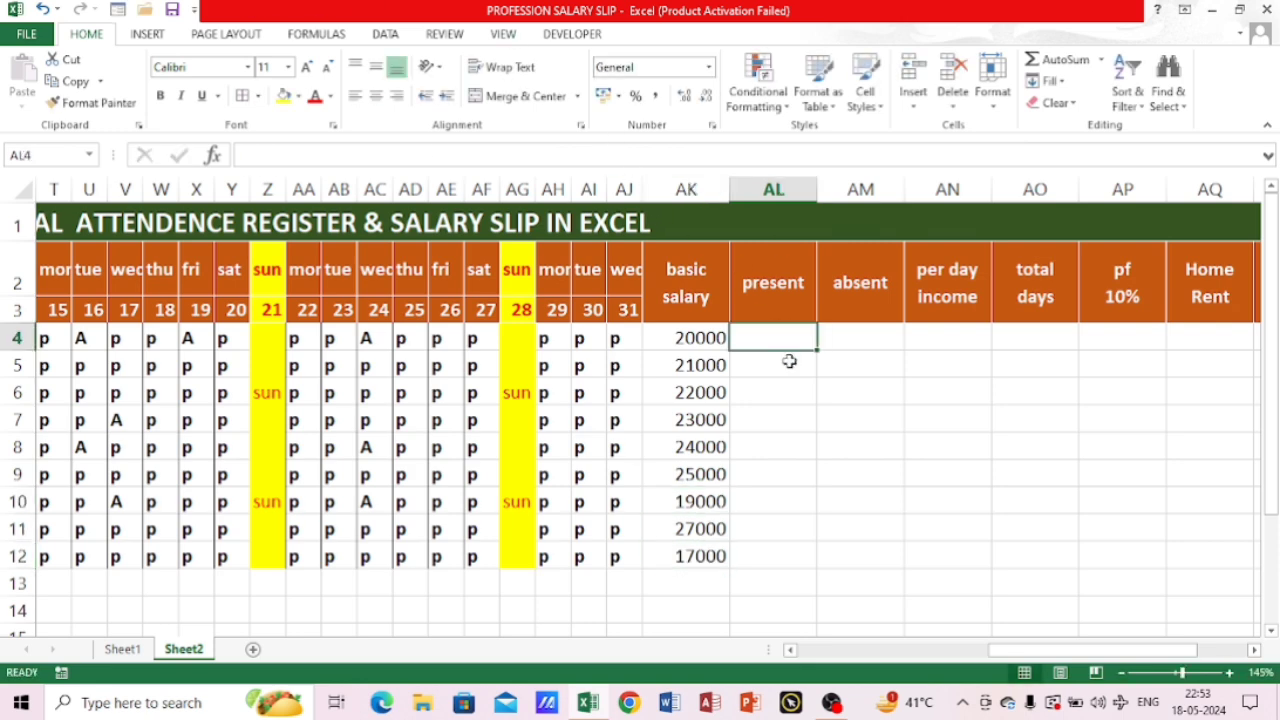
type("=CO")
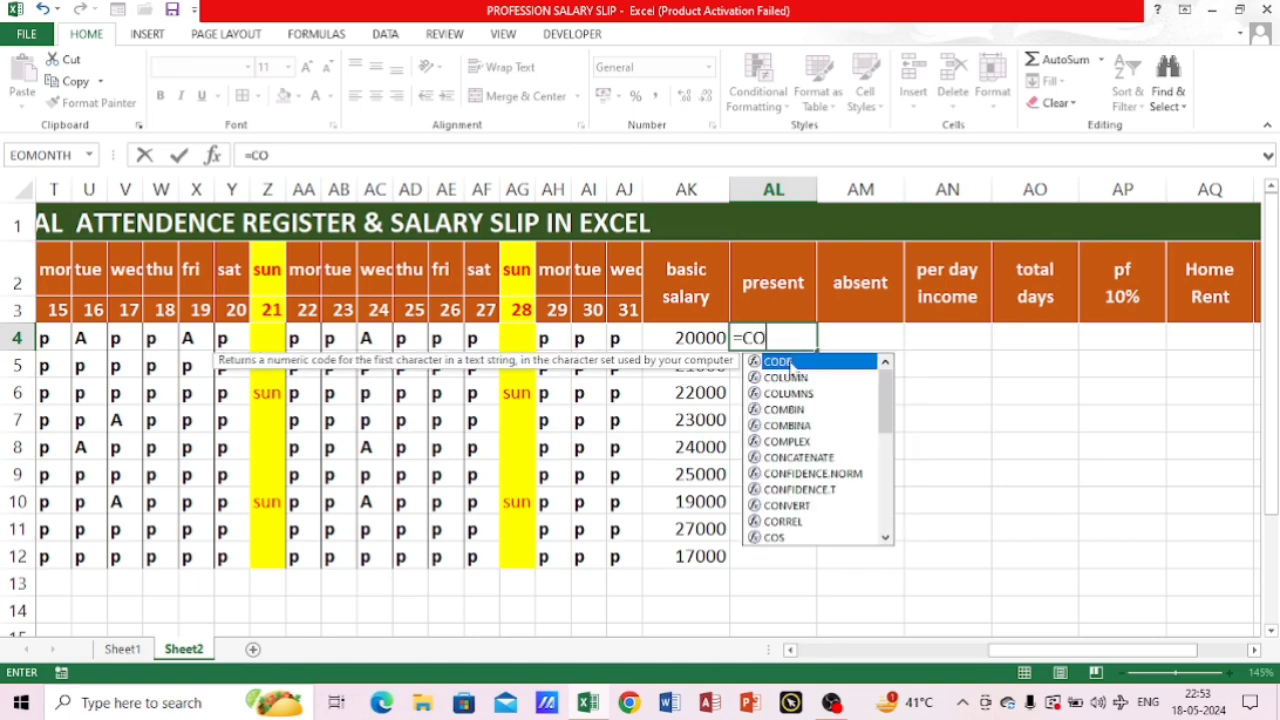
type("UNTIF")
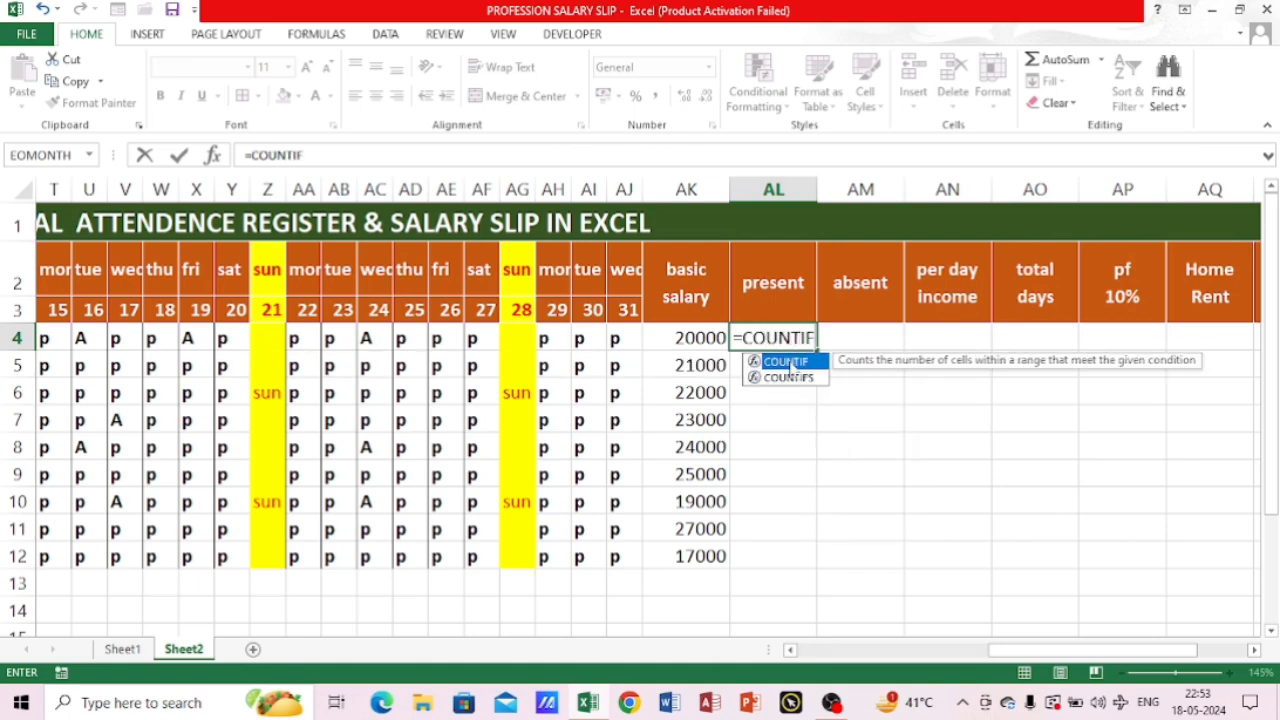
double_click(788, 364)
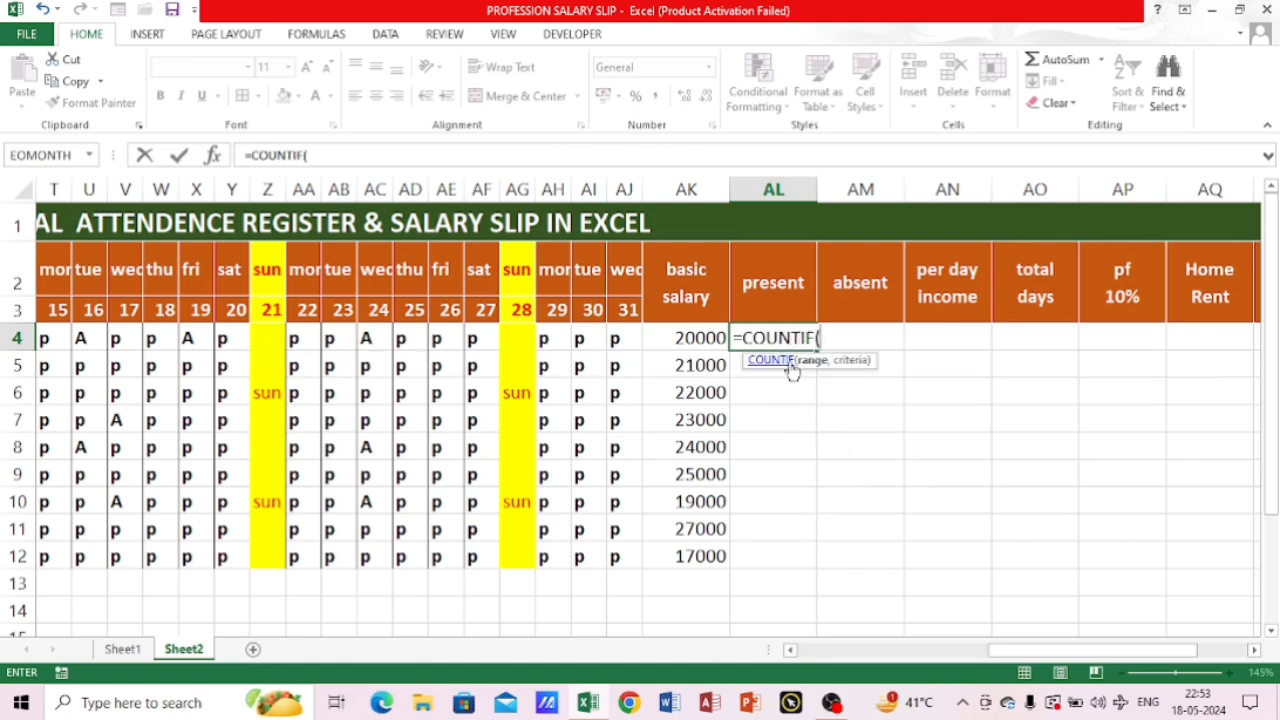
left_click_drag(1004, 661, 808, 661)
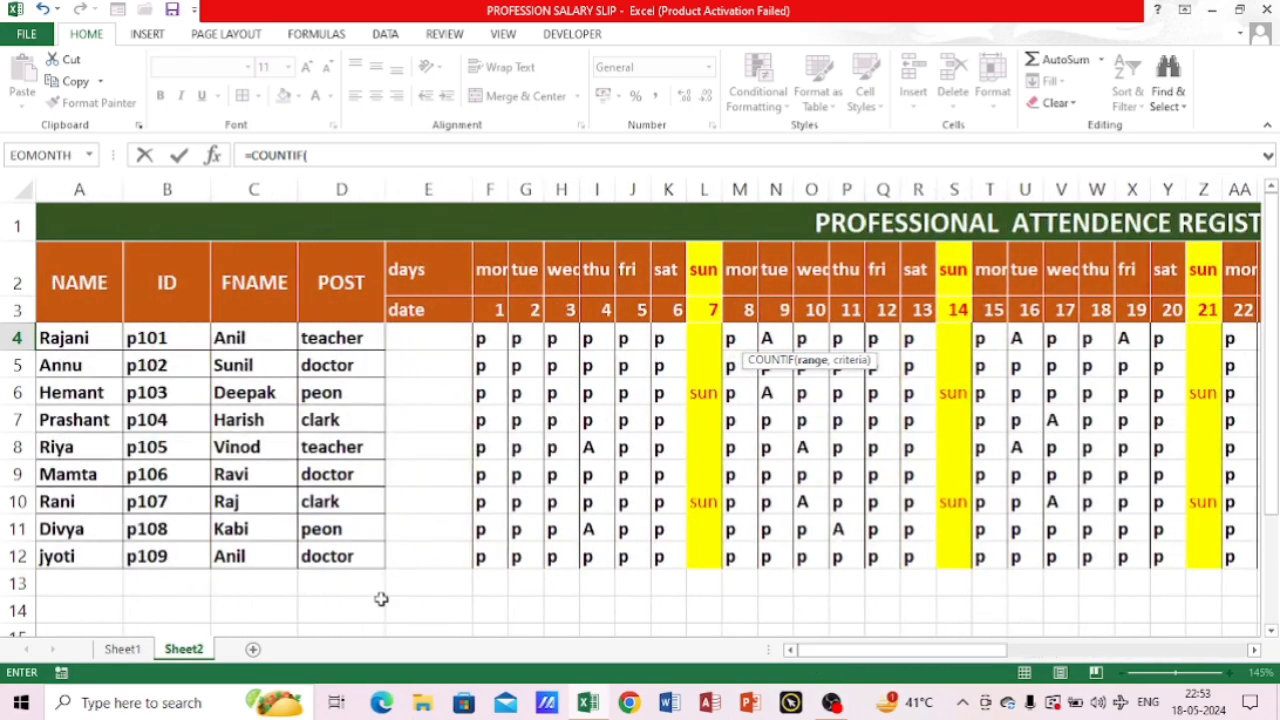
left_click_drag(485, 338, 720, 349)
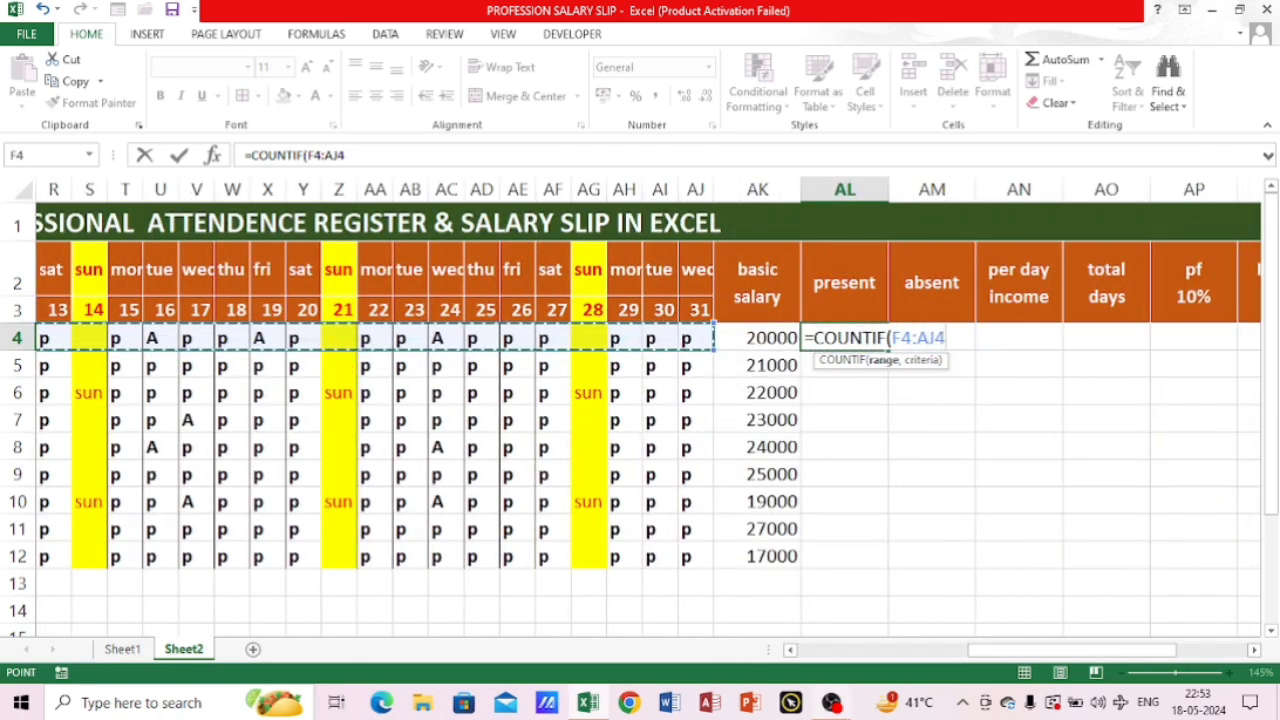
type(",")
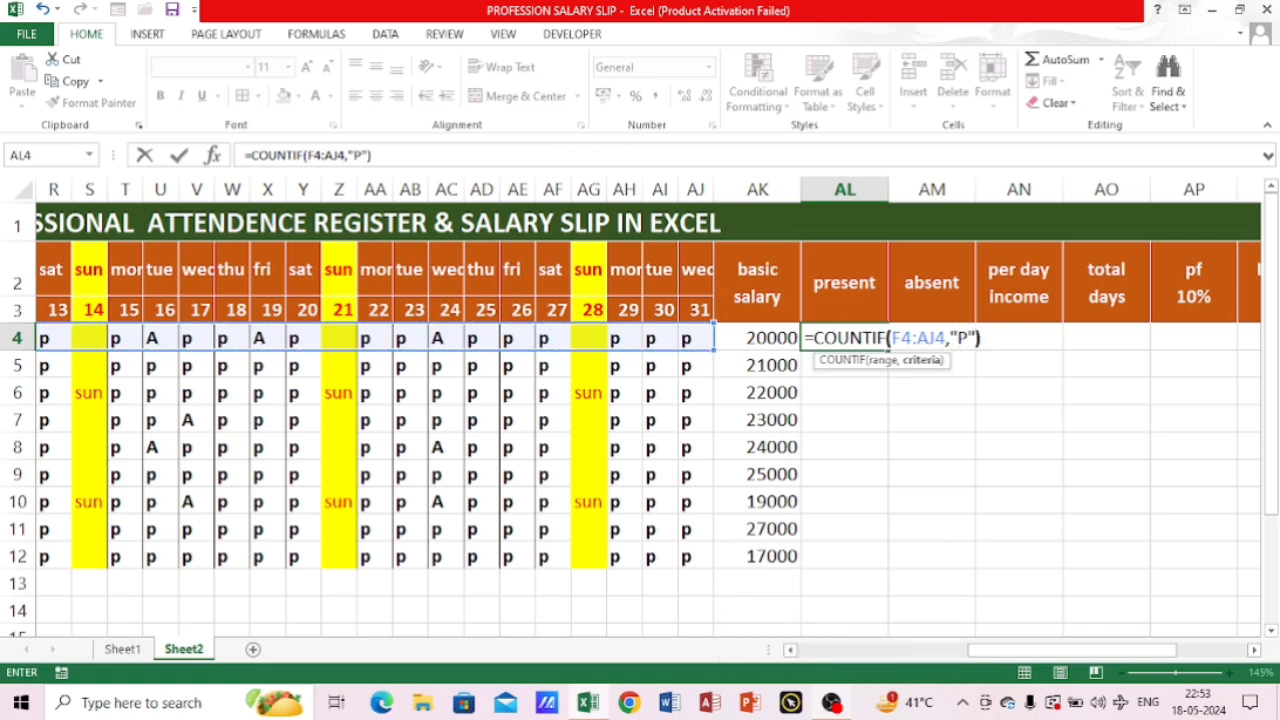
type("\"P\")")
key("Return")
key("Up")
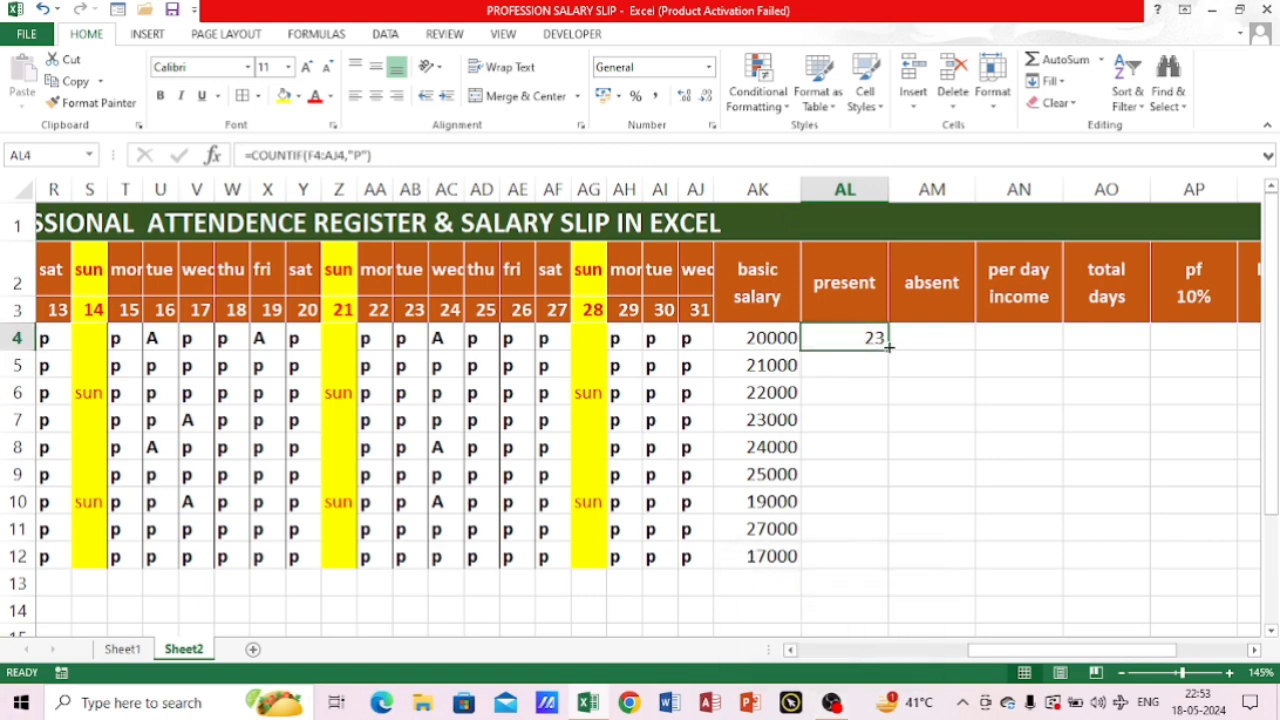
left_click_drag(888, 346, 884, 566)
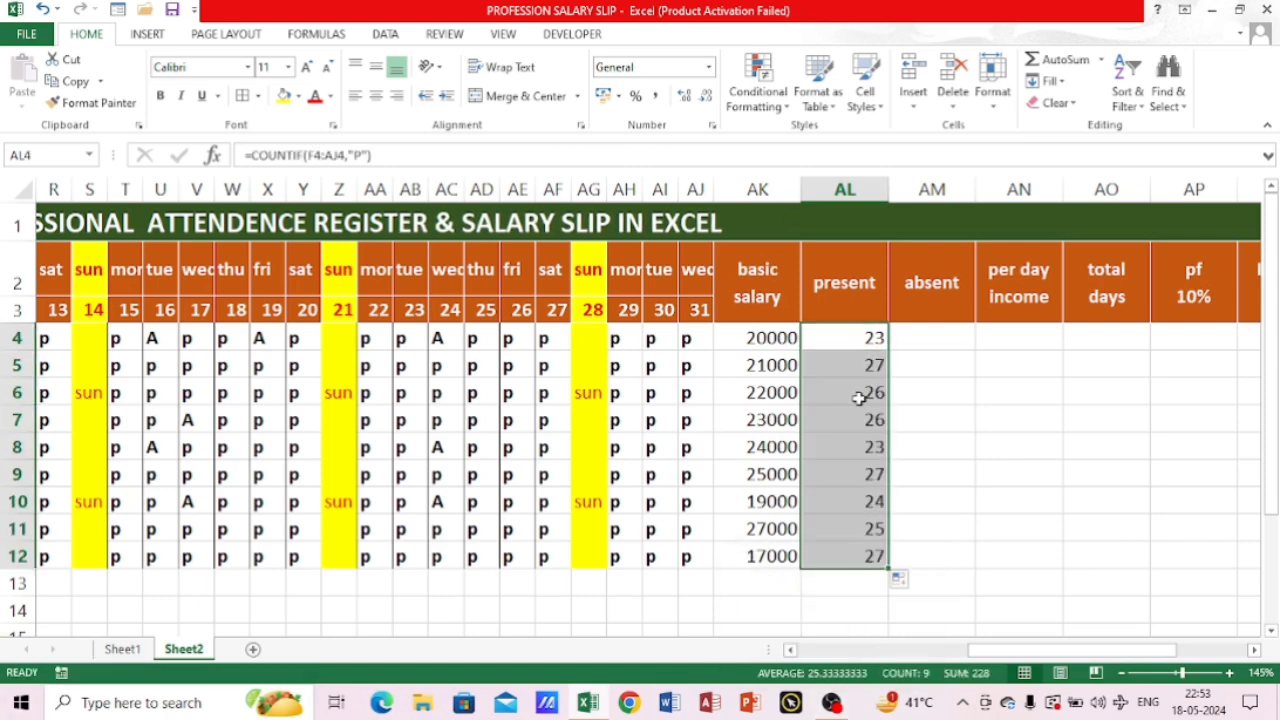
Enter =COUNTIF(F4:AJ4,"A") in AM4 to count the first employee's absent days
left_click(942, 342)
type("=")
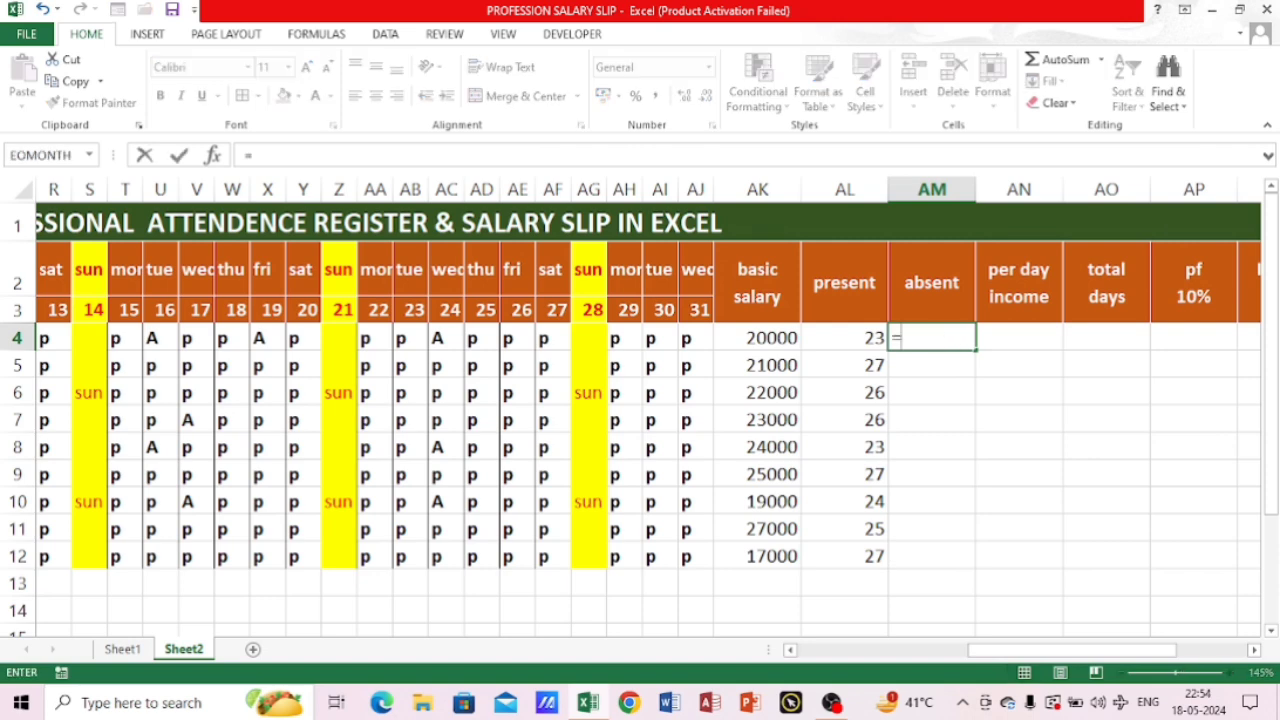
type("C")
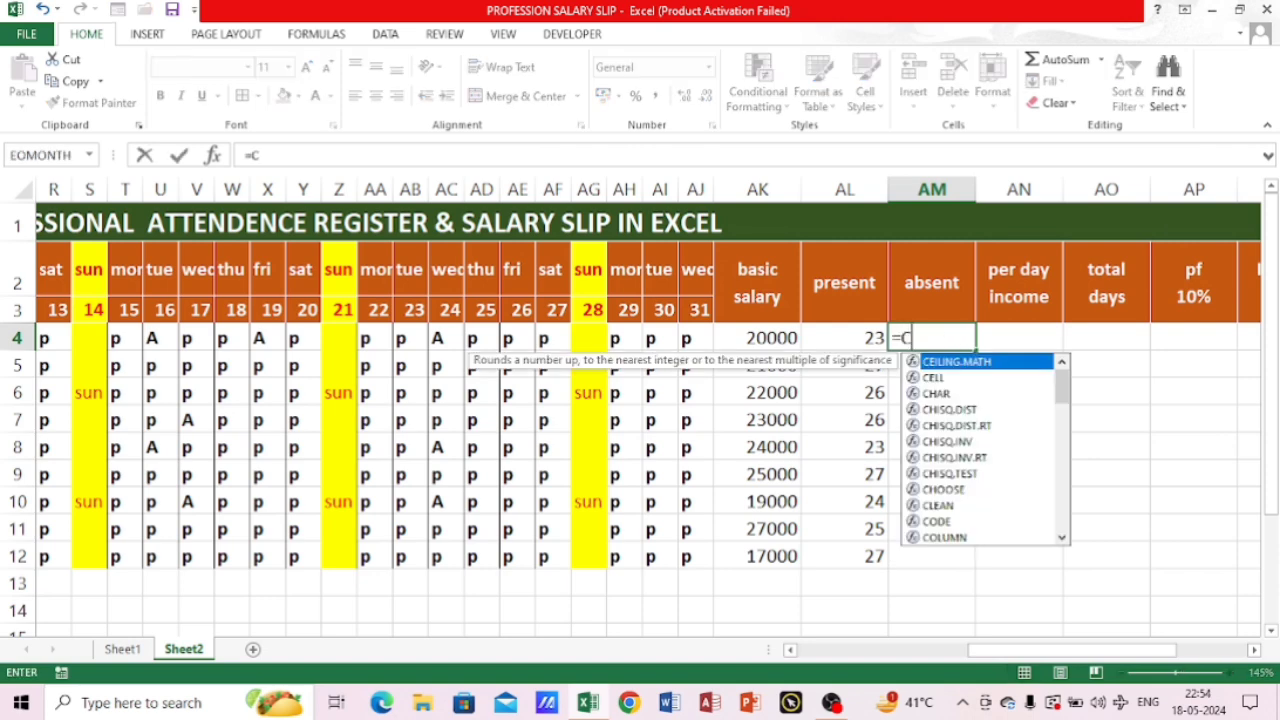
type("OUNT")
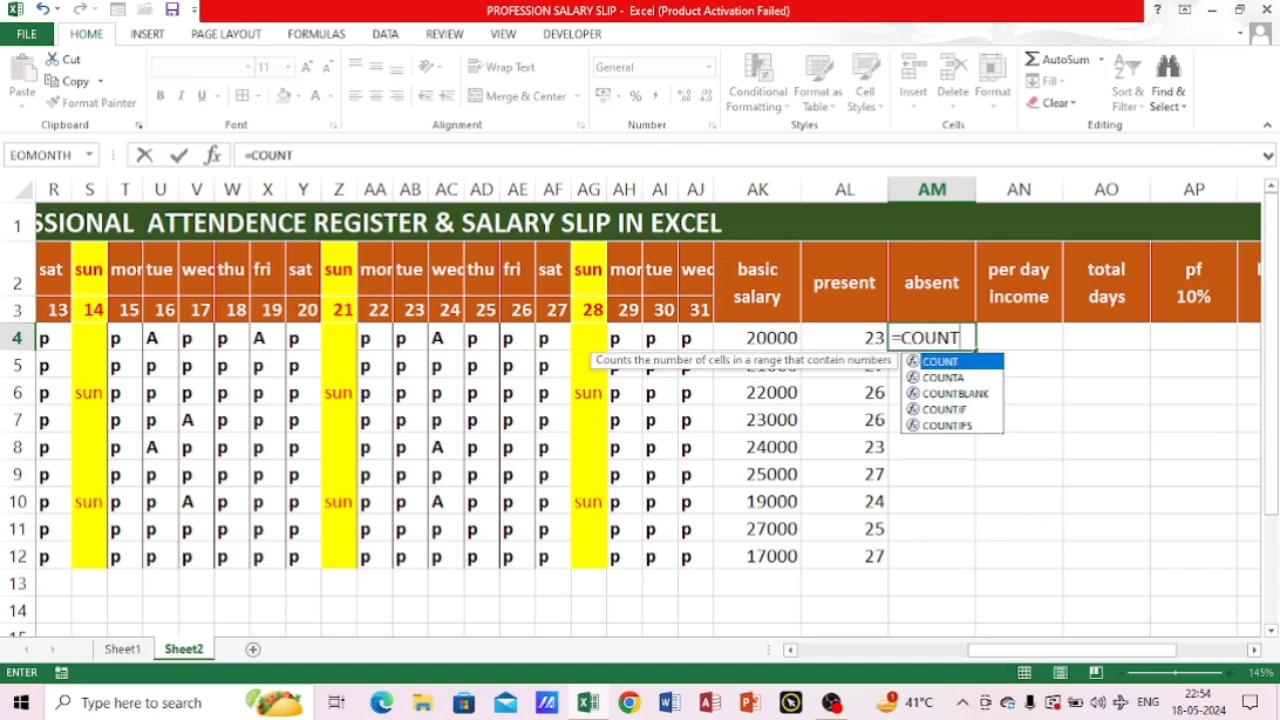
type("IF")
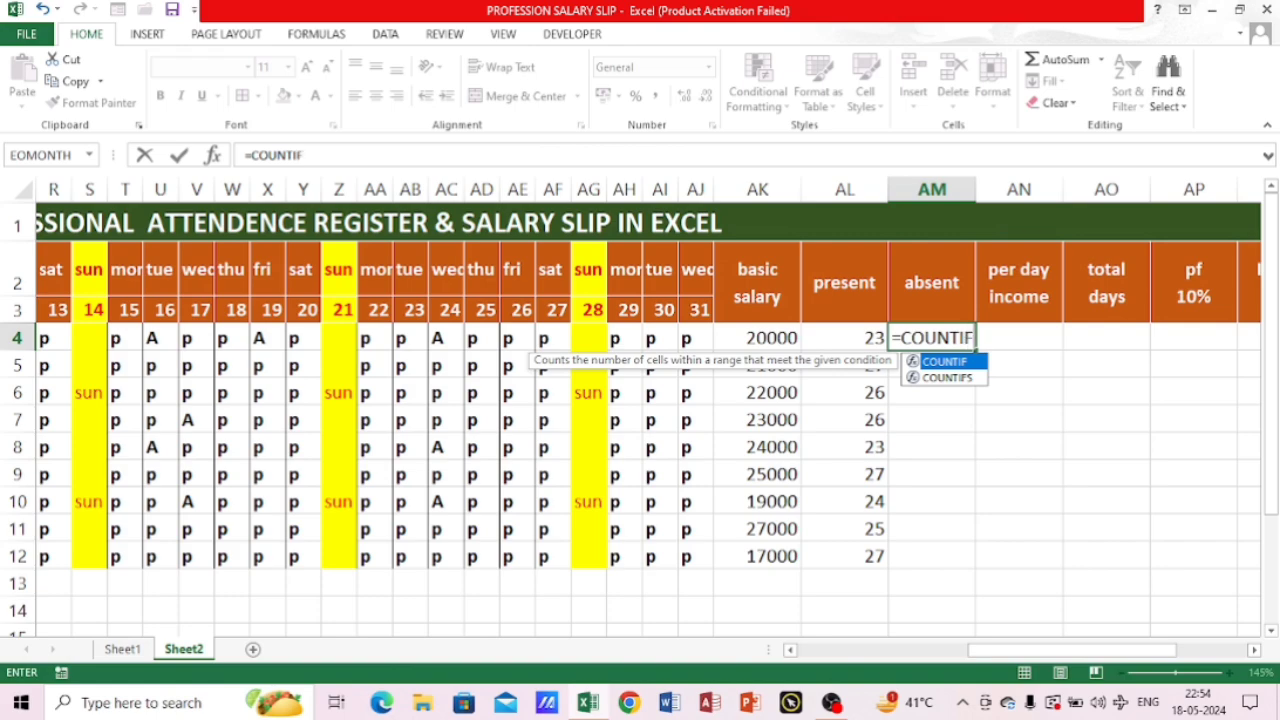
type("(")
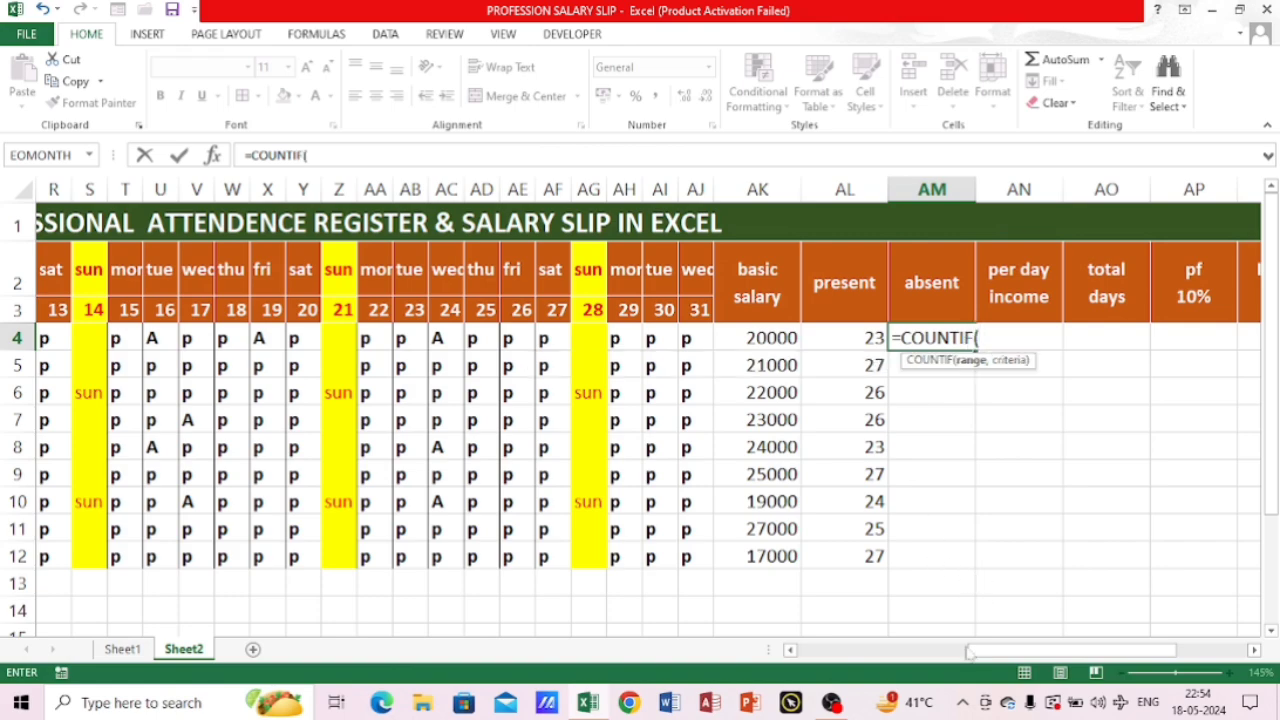
left_click_drag(968, 652, 800, 652)
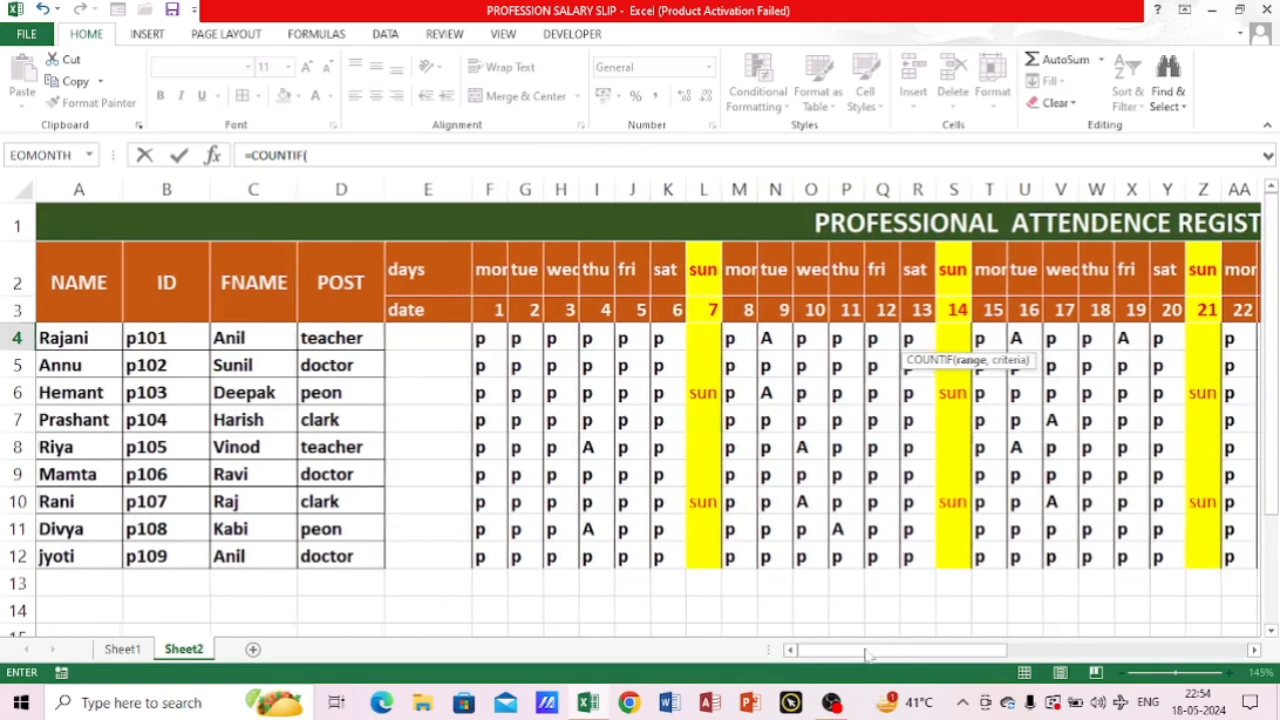
left_click(494, 338)
key("shift+Right")
key("shift+Right")
key("shift+Right")
key("shift+Right")
key("shift+Right")
key("shift+Right")
key("shift+Right")
key("shift+Right")
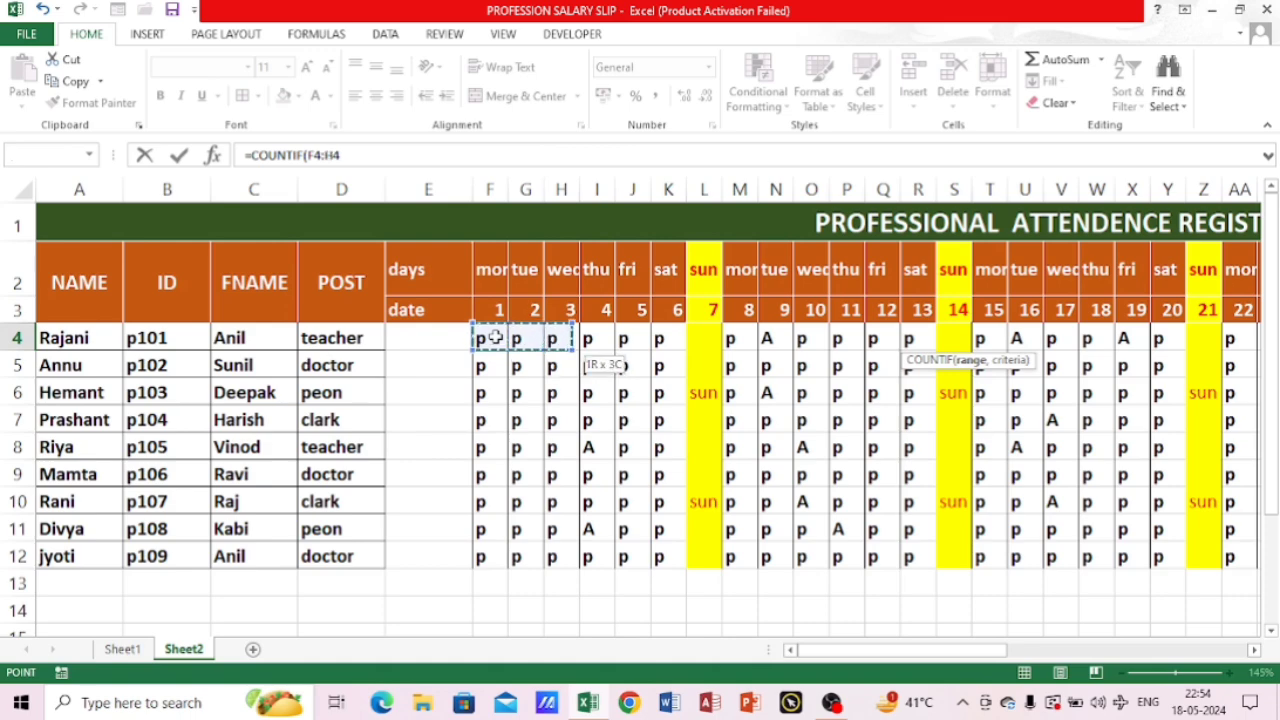
key("shift+Right")
key("shift+Right")
key("shift+Right")
key("shift+Right")
key("shift+Right")
key("shift+Right")
key("shift+Right")
key("shift+Right")
key("shift+Right")
key("shift+Right")
key("shift+Right")
key("shift+Right")
key("shift+Right")
key("shift+Right")
key("shift+Right")
key("shift+Right")
key("shift+Right")
key("shift+Right")
key("shift+Right")
key("shift+Right")
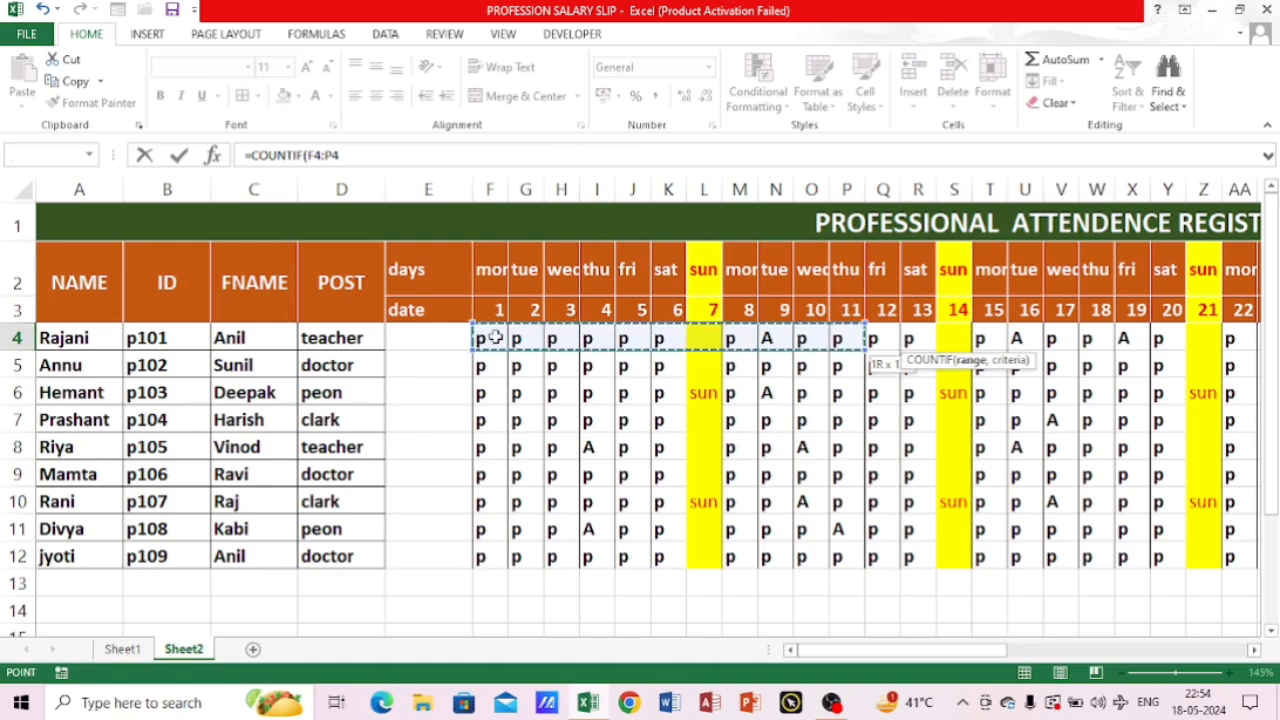
key("shift+Right")
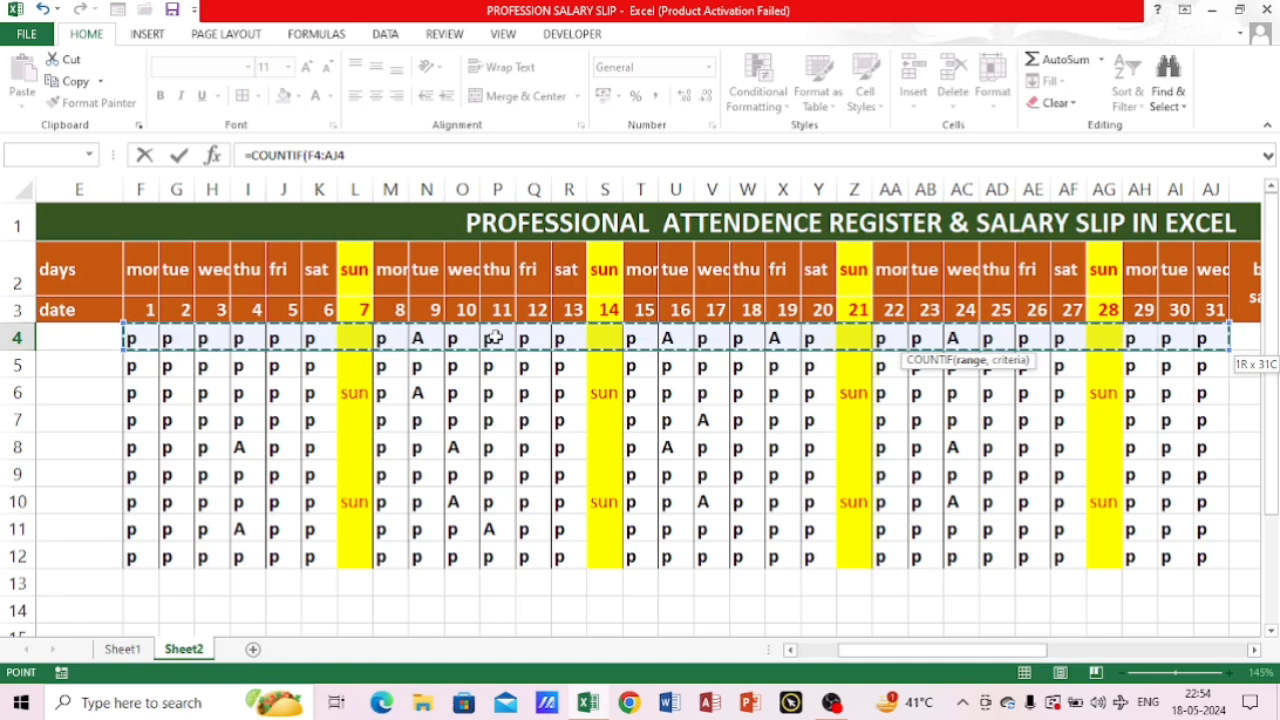
type(",\"A")
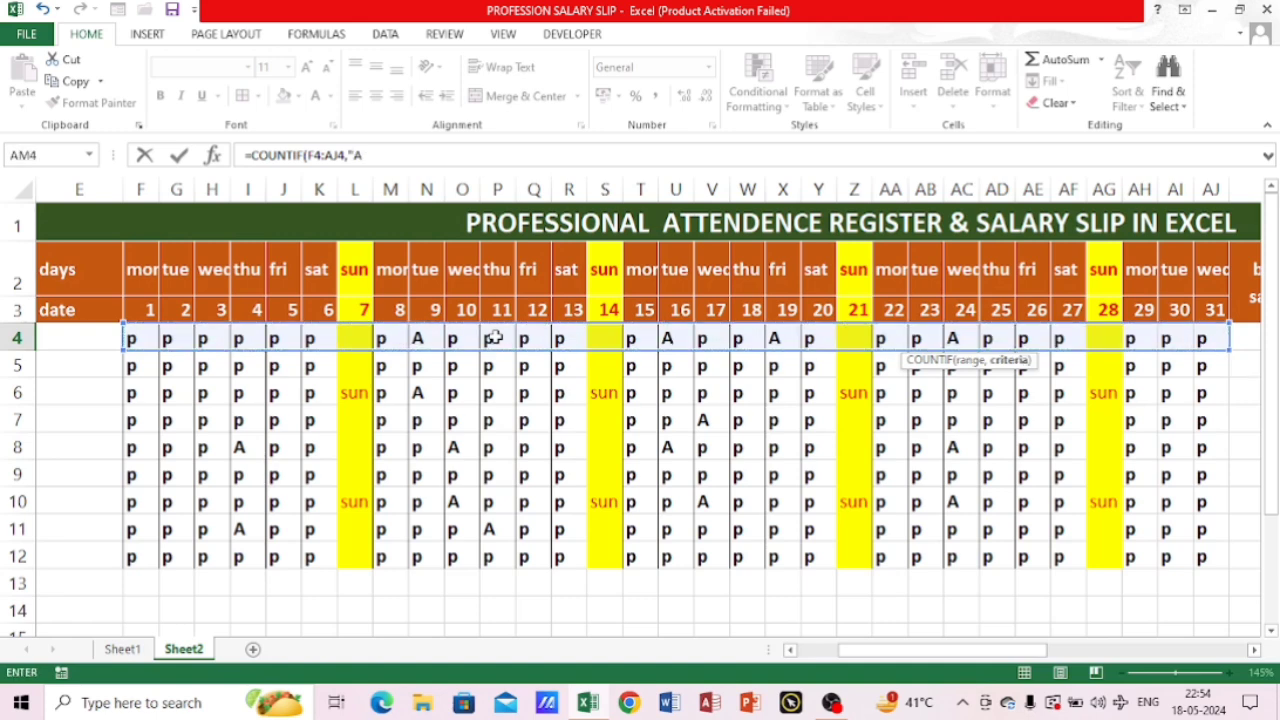
key("Return")
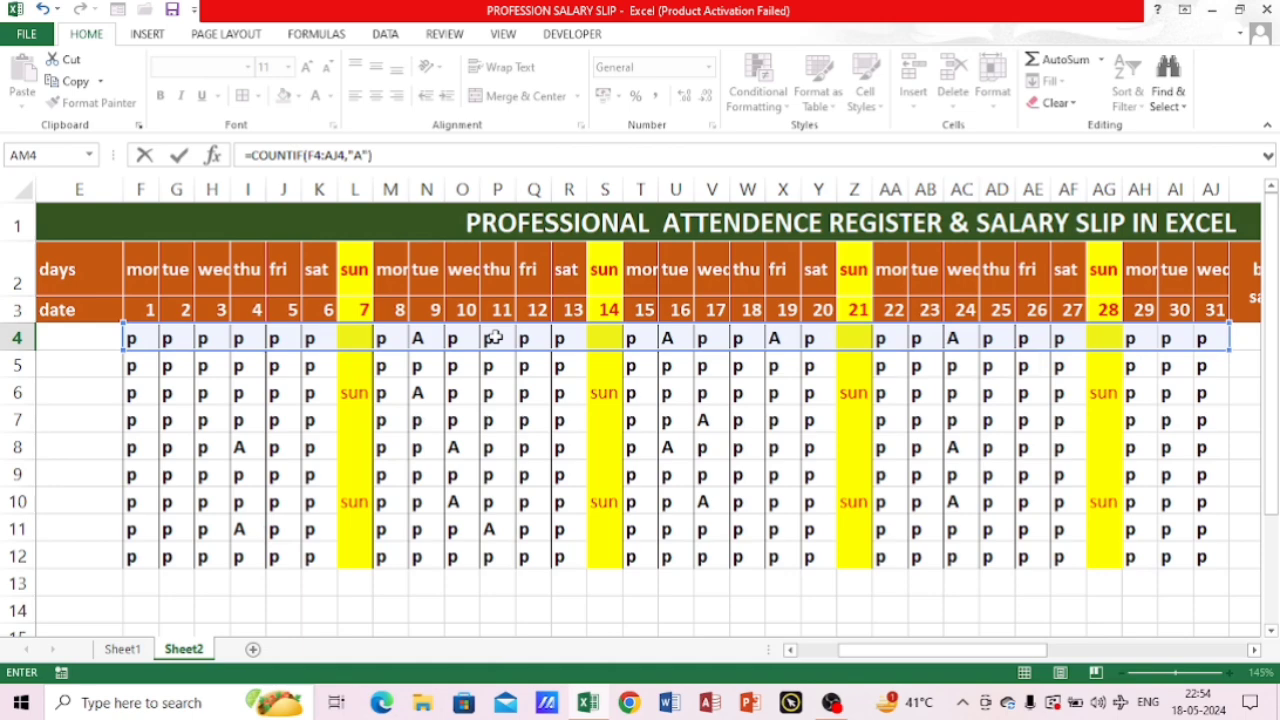
Fill the absent-days formula from AM4 down to AM12
left_click(1244, 331)
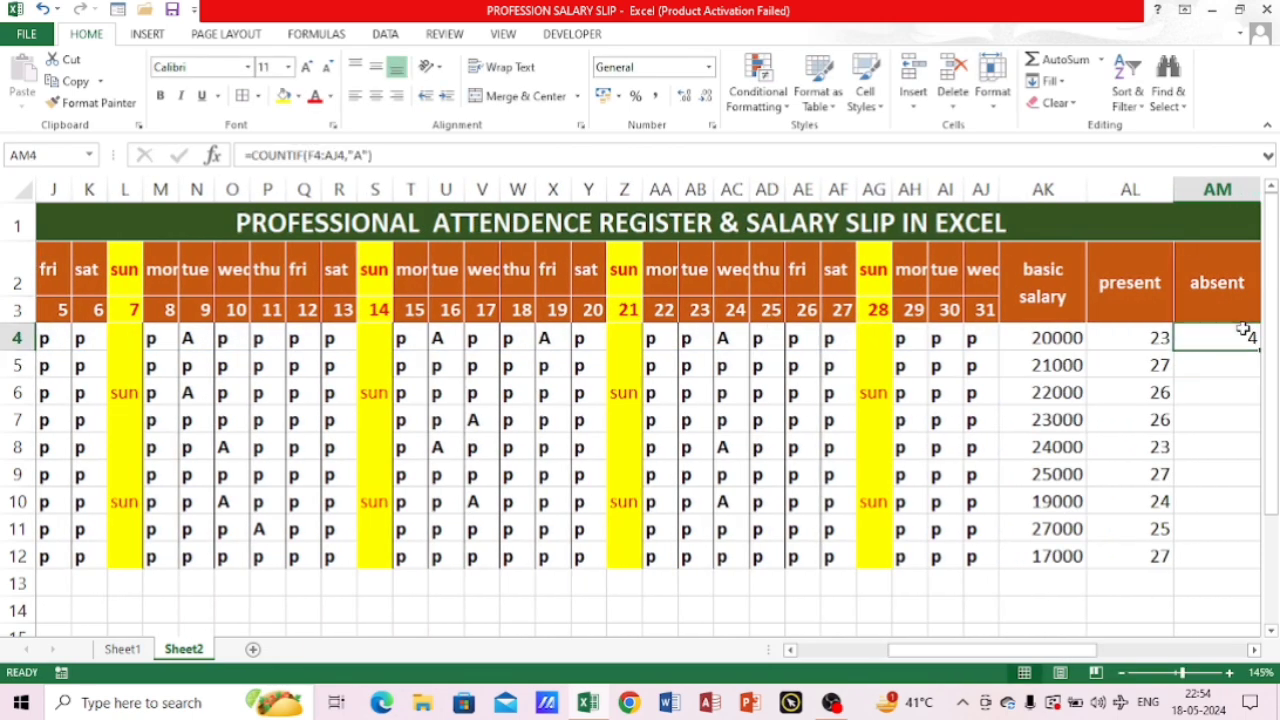
scroll(1244, 331, "right", 5)
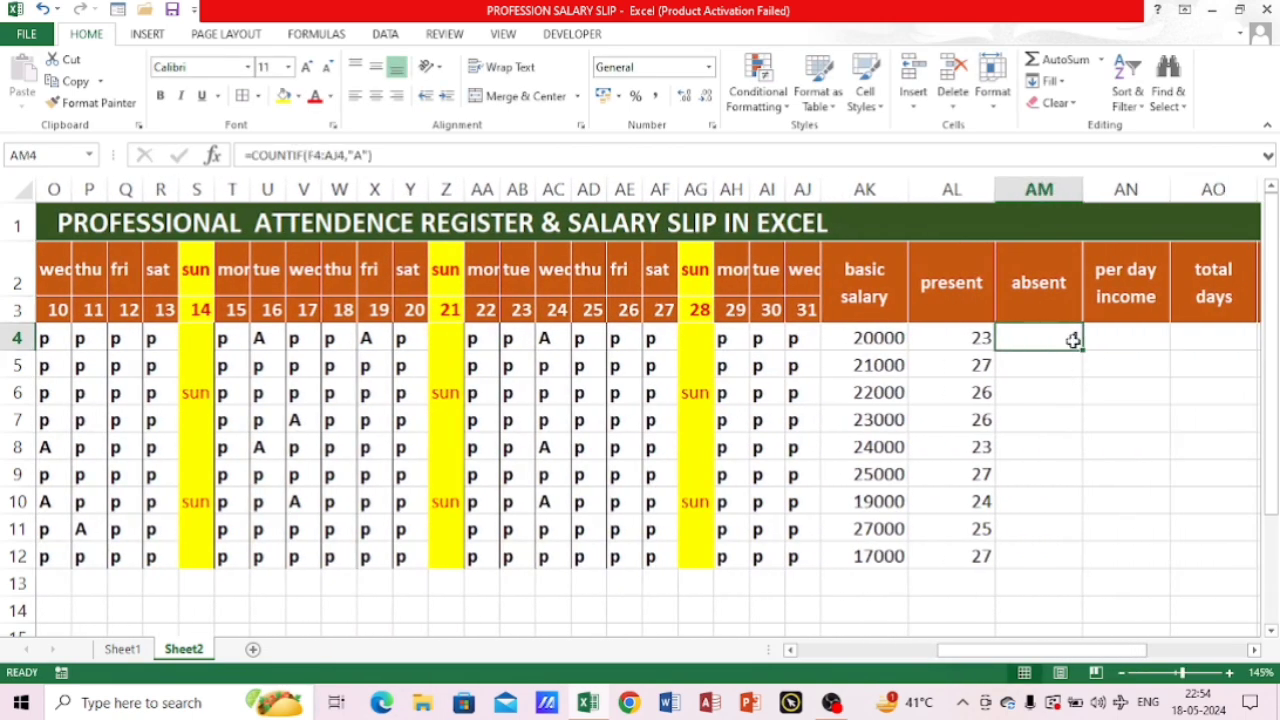
double_click(1080, 350)
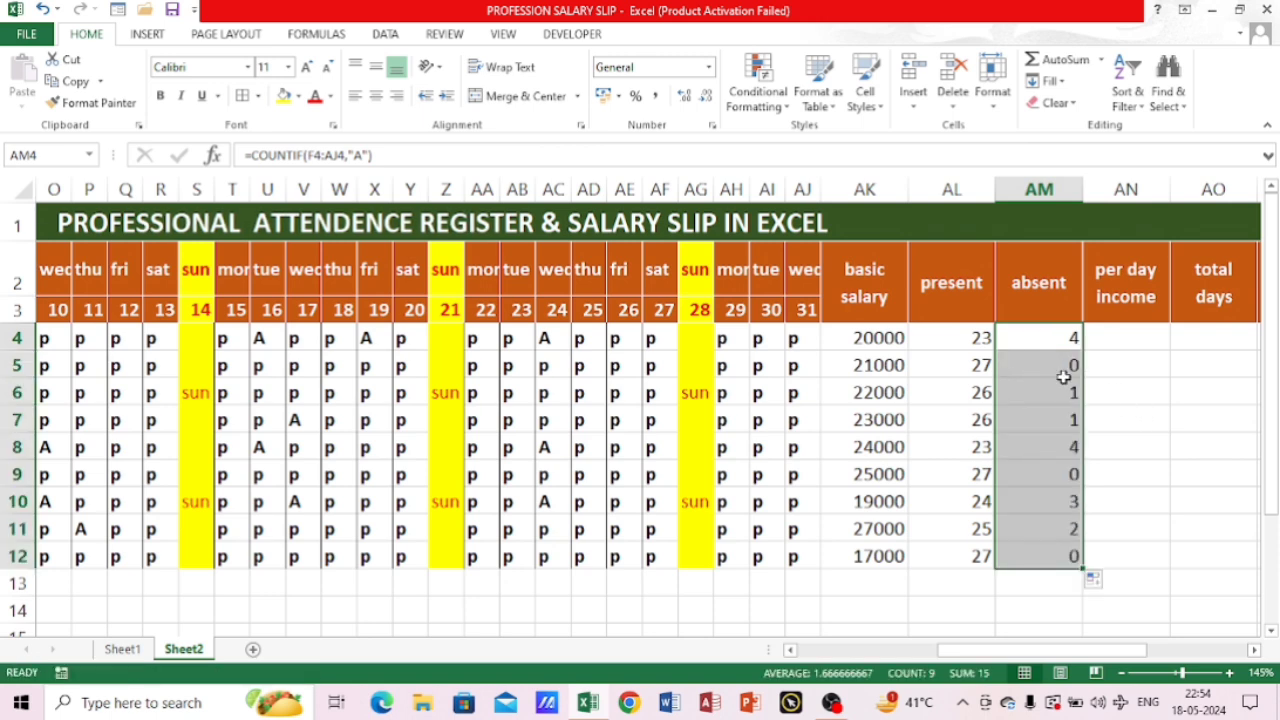
Enter =AK4/31 in AN4 for the per day income, and fill it down to AN12
left_click(1130, 340)
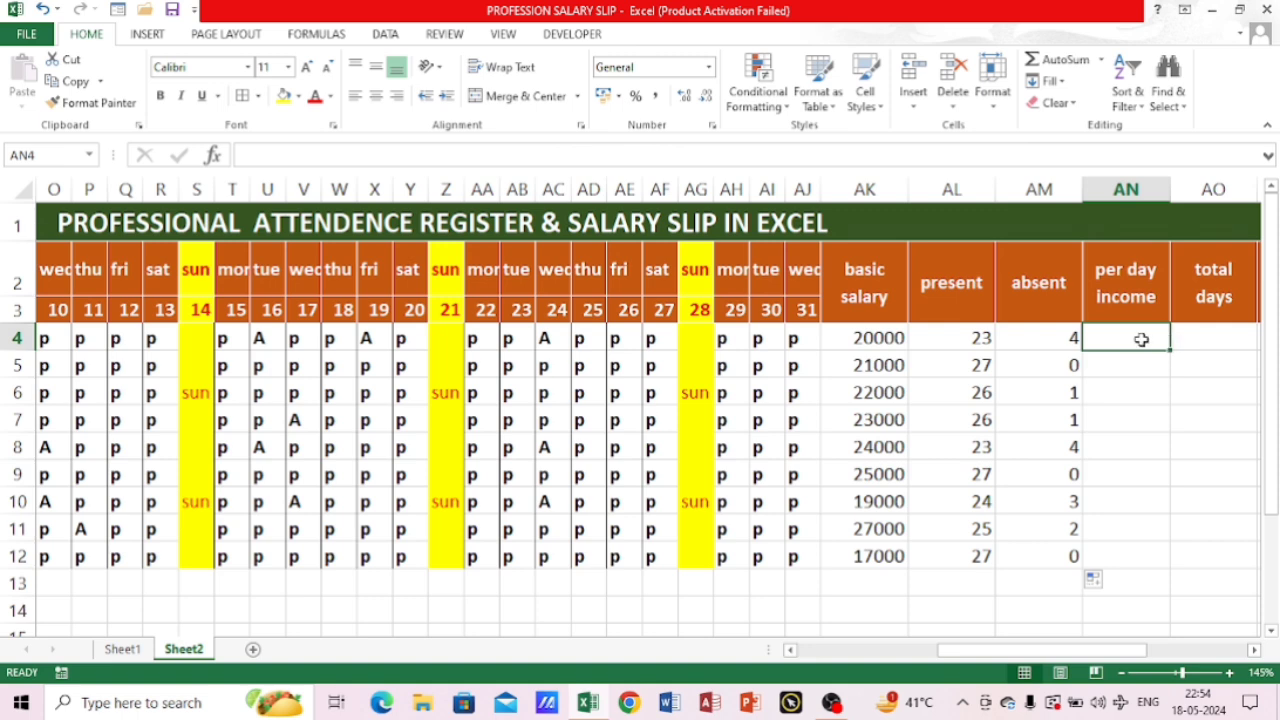
type("=")
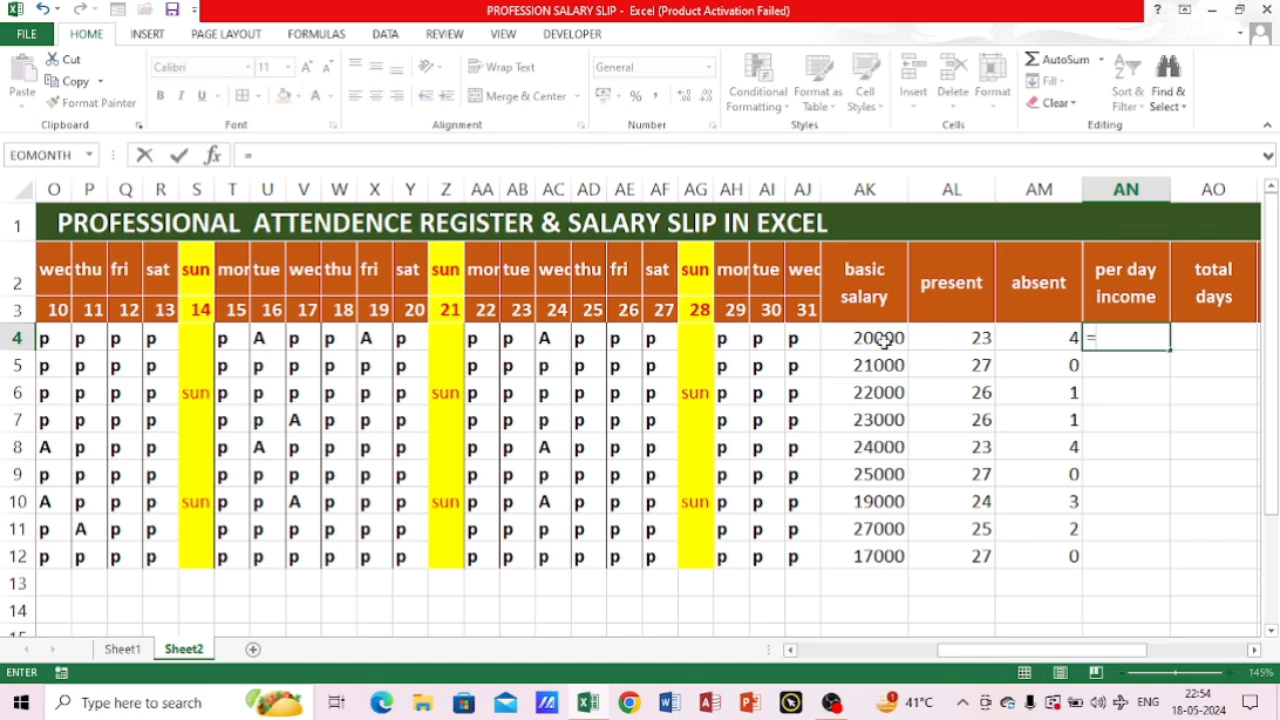
left_click(880, 341)
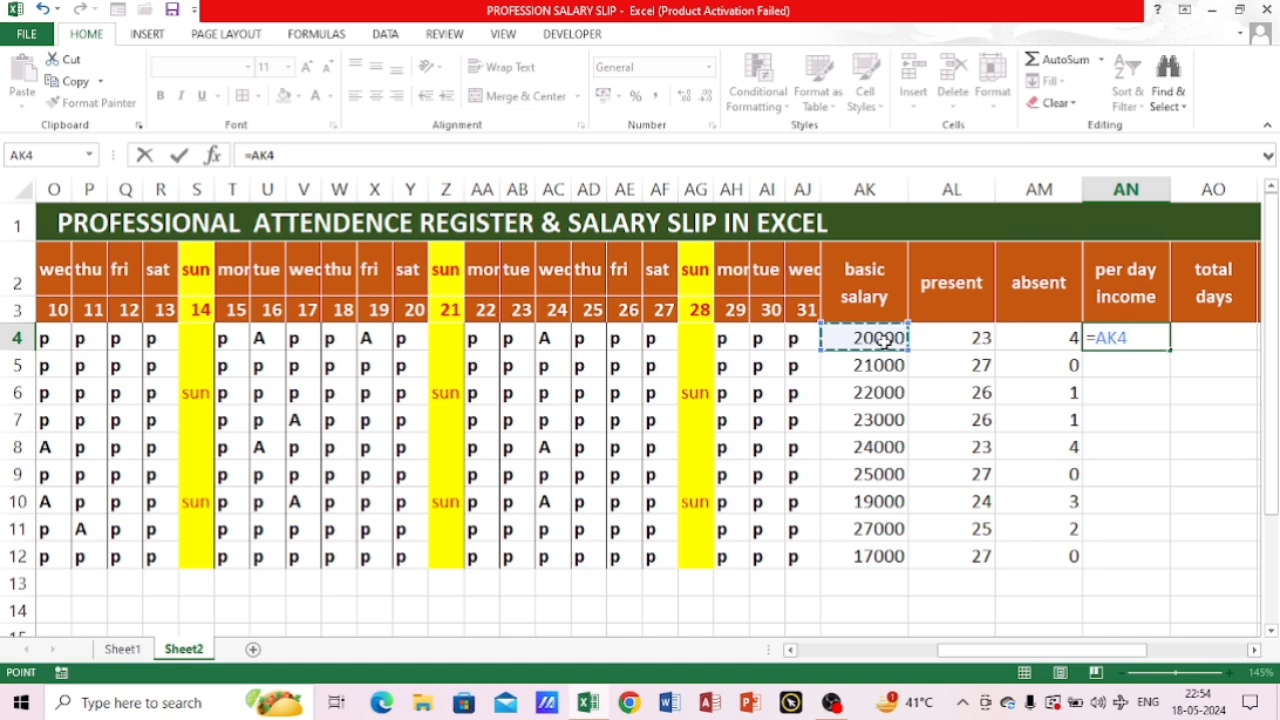
type("/31")
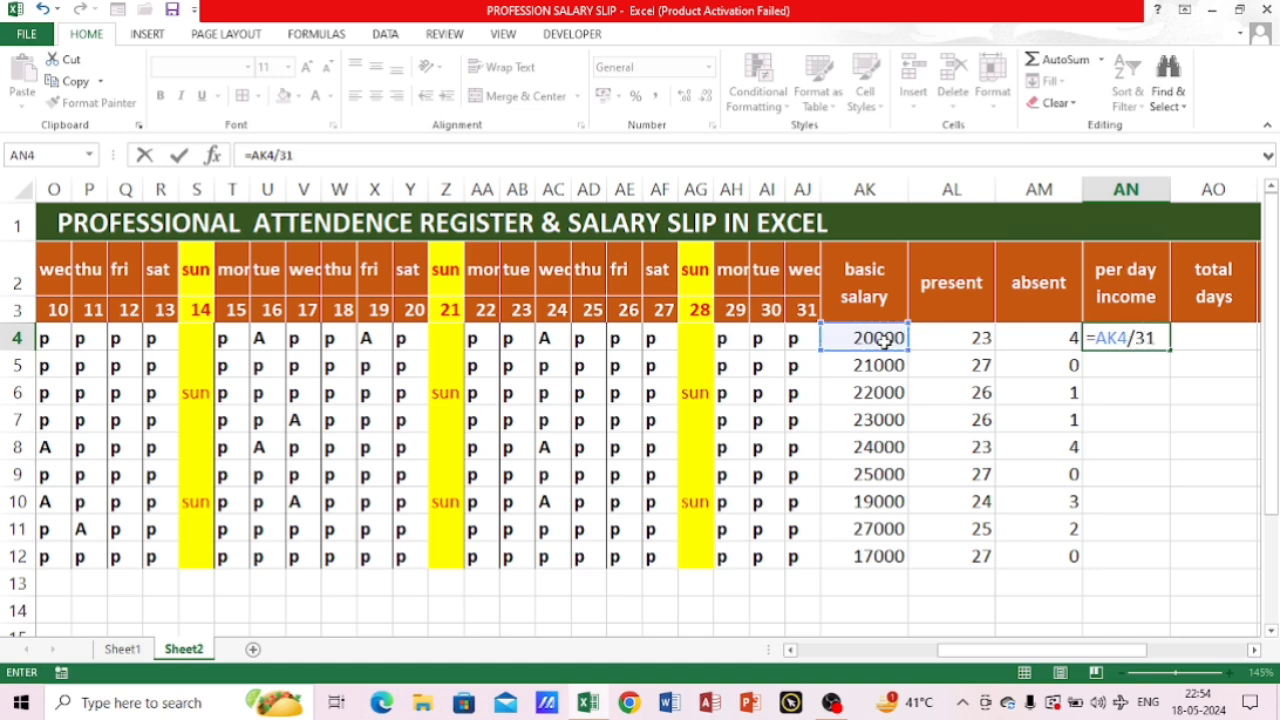
key("Return")
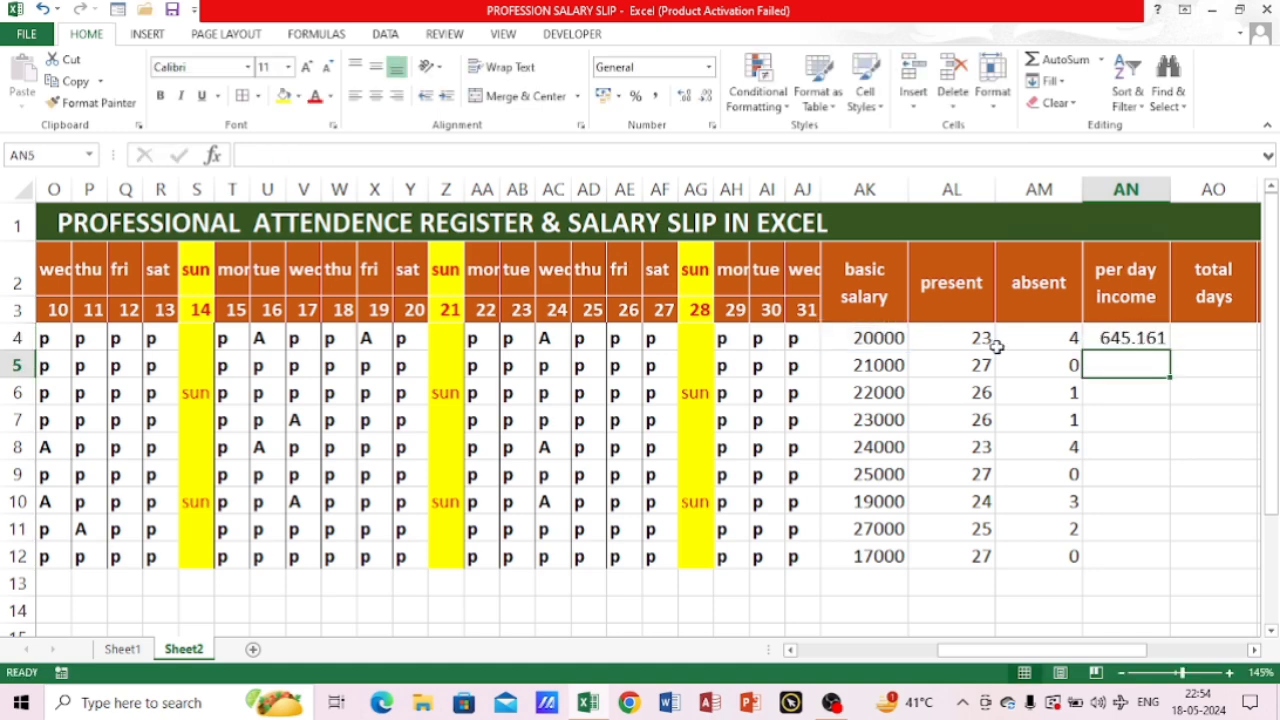
left_click(1137, 344)
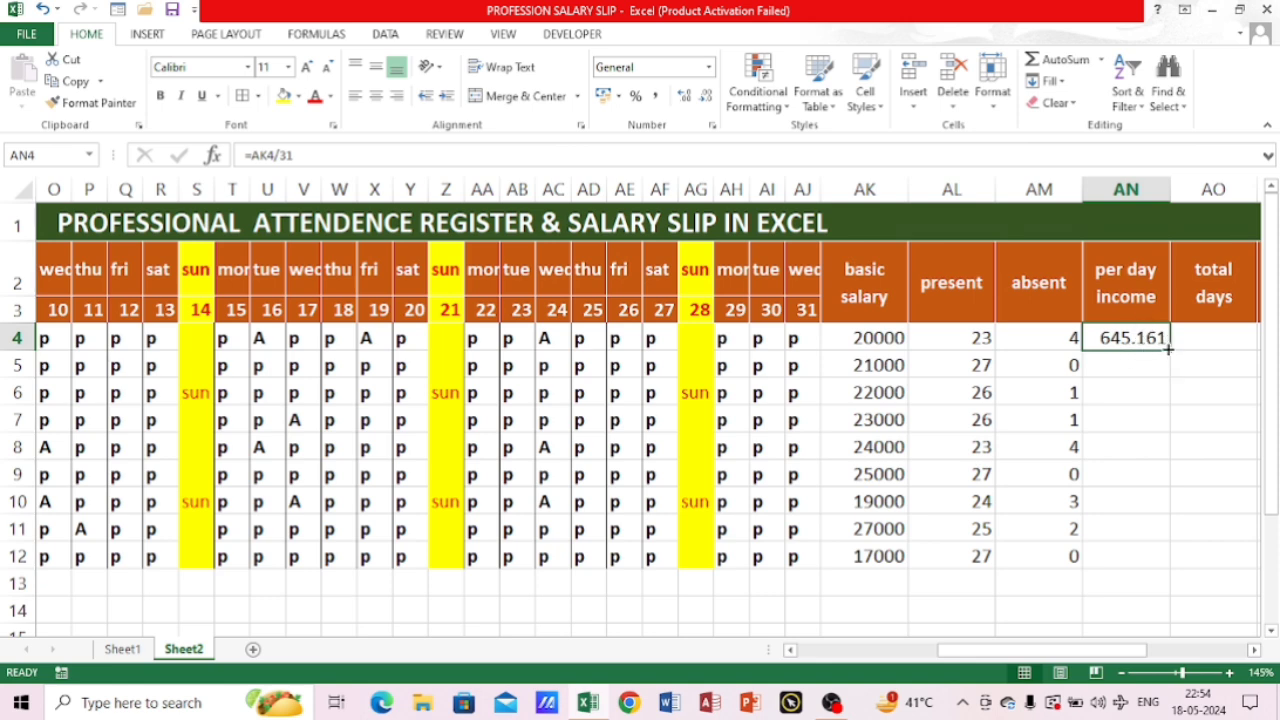
double_click(1168, 348)
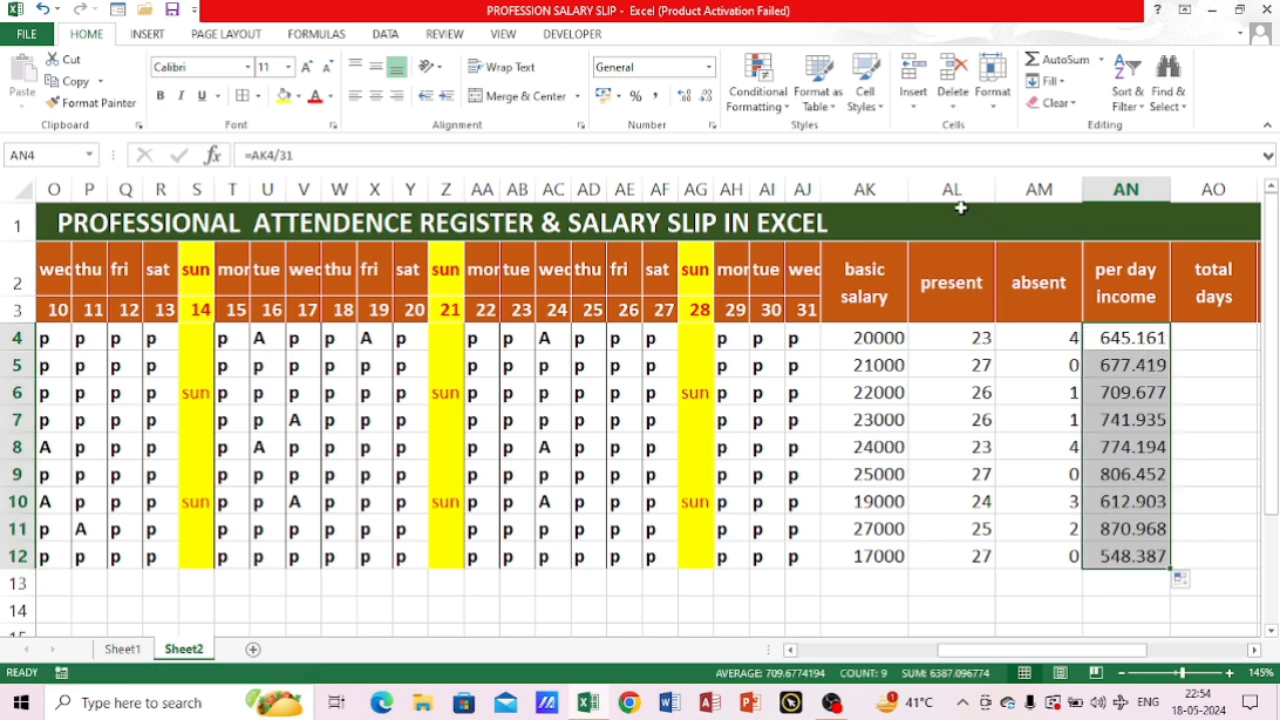
Reduce the decimals of the per day income values in AN4:AN12 to whole numbers
left_click(705, 96)
left_click(705, 96)
left_click(705, 96)
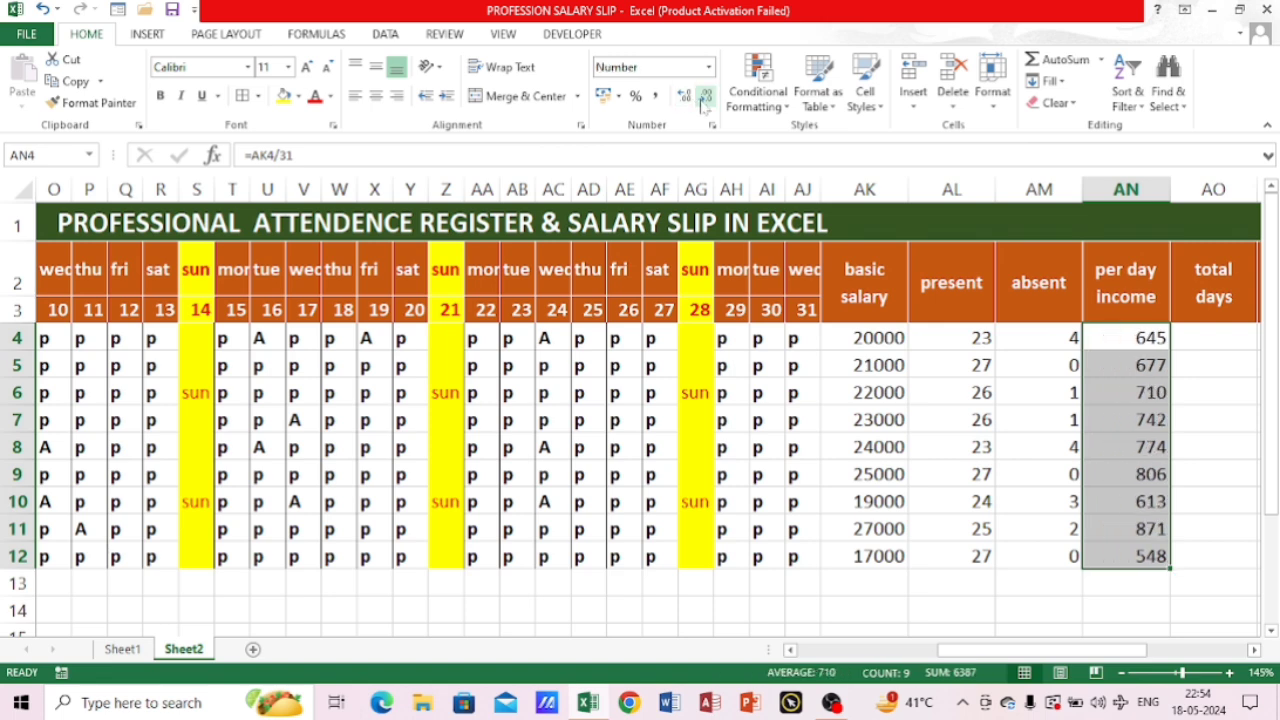
Enter =31-AM4 in AO4 for the first employee's total days, and fill it down to AO12
left_click(1227, 336)
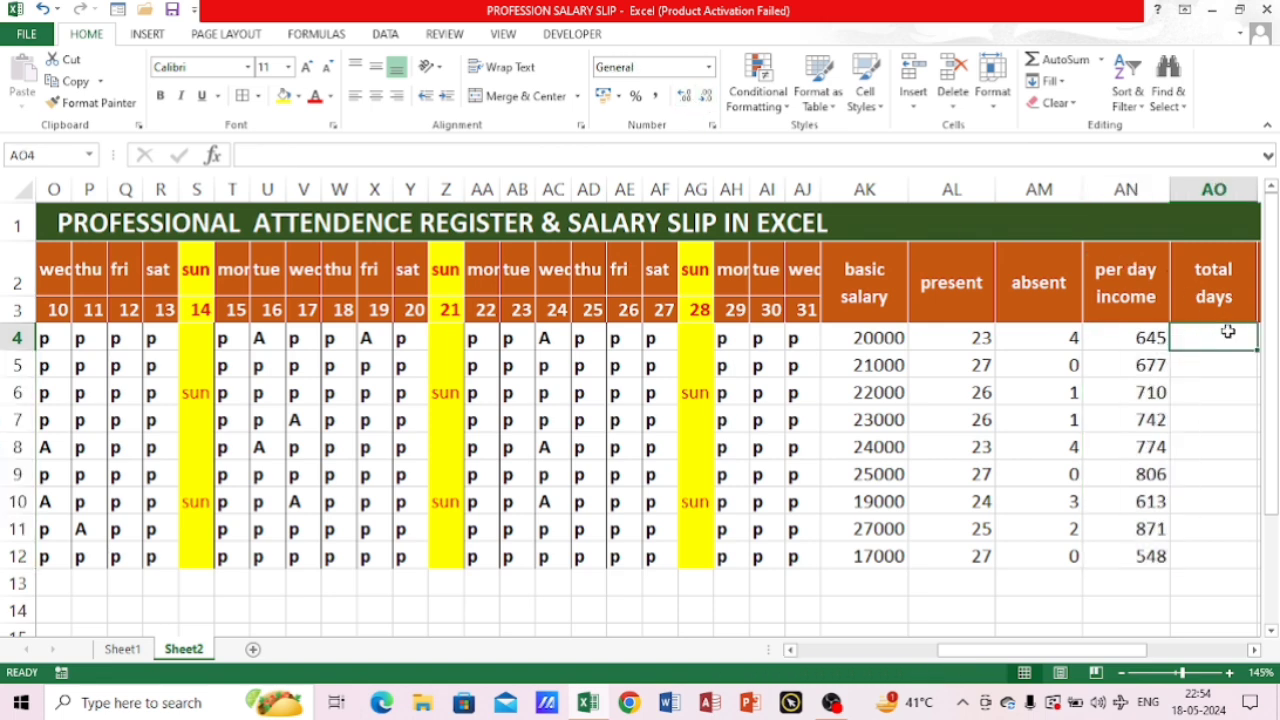
scroll(1227, 332, "right", 3)
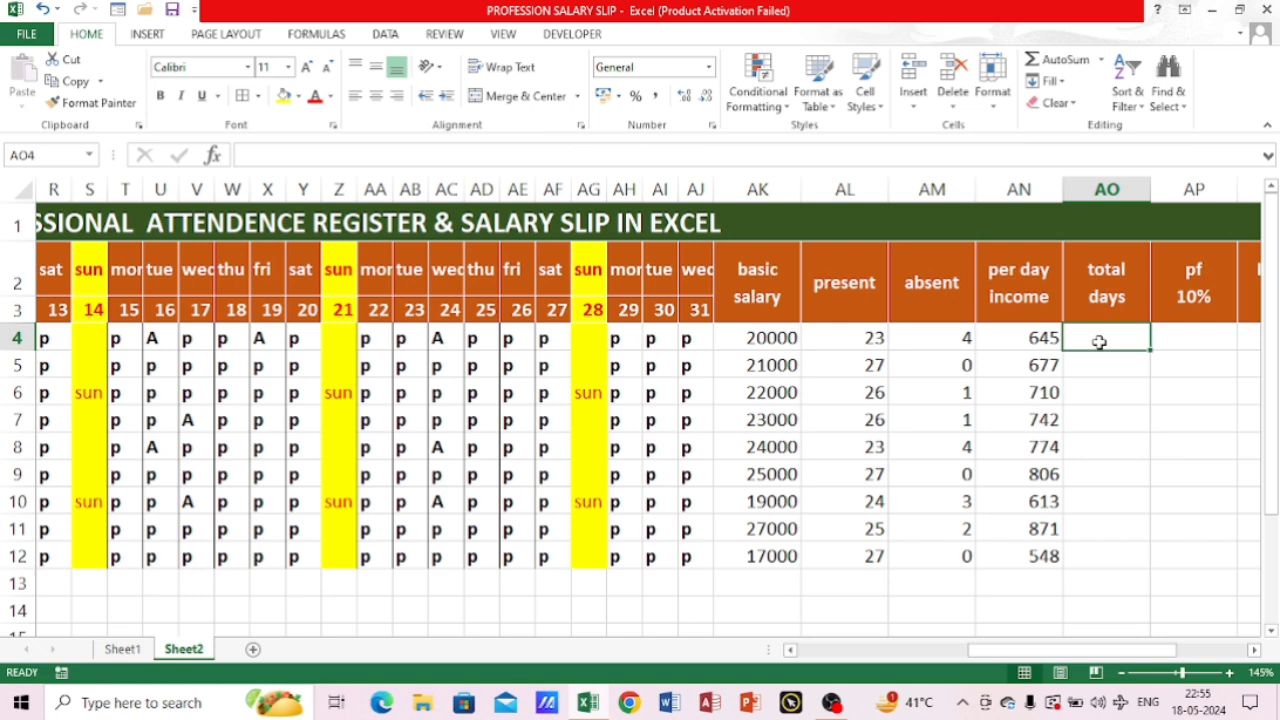
type("=")
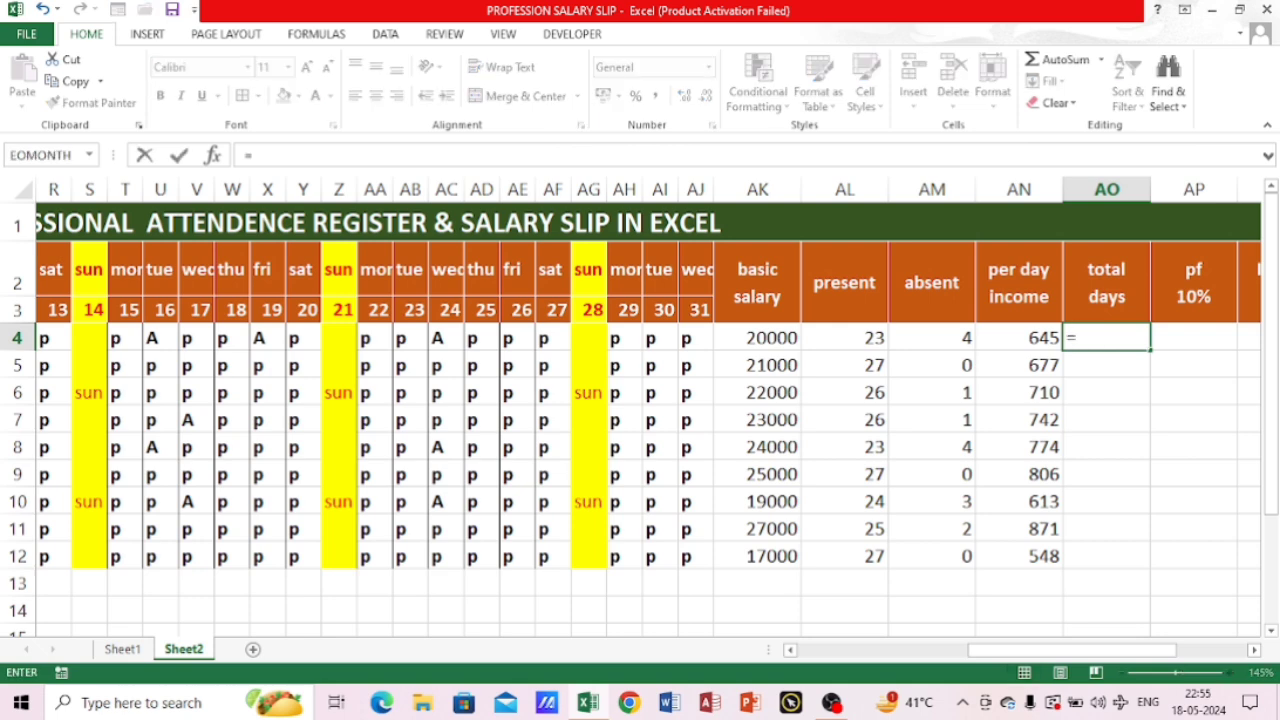
type("31-")
left_click(953, 339)
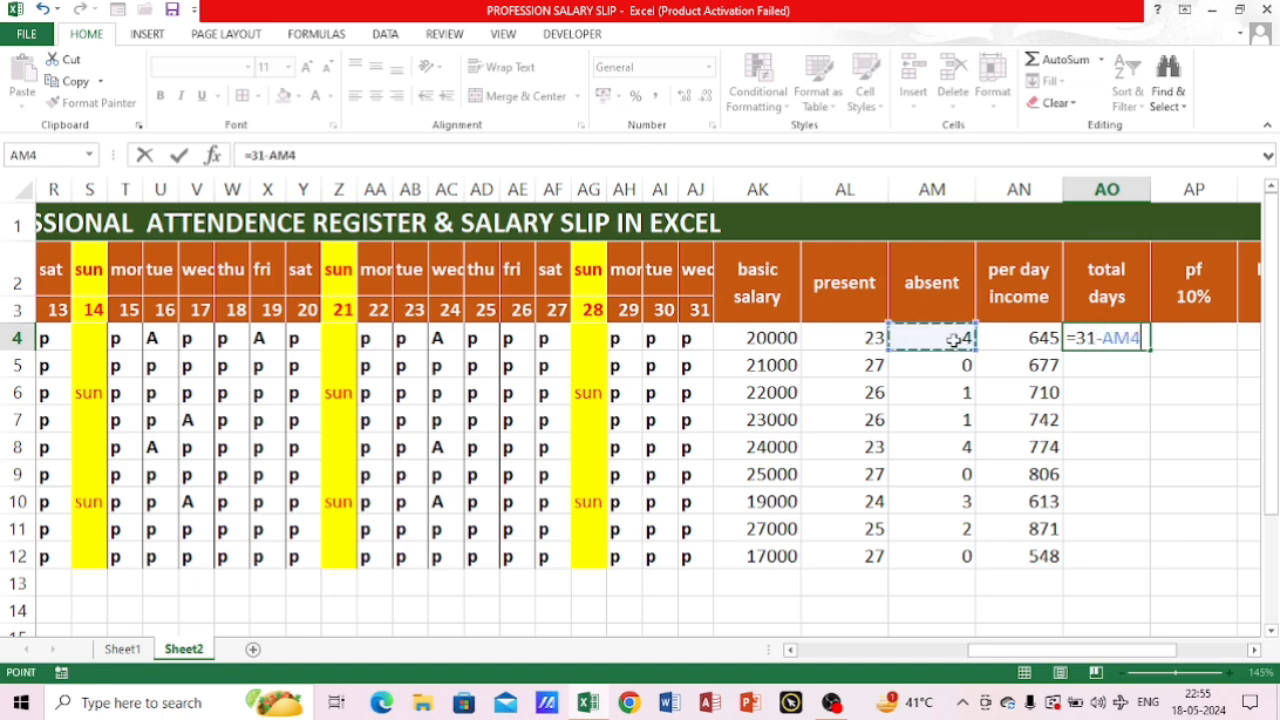
key("Return")
left_click(1100, 343)
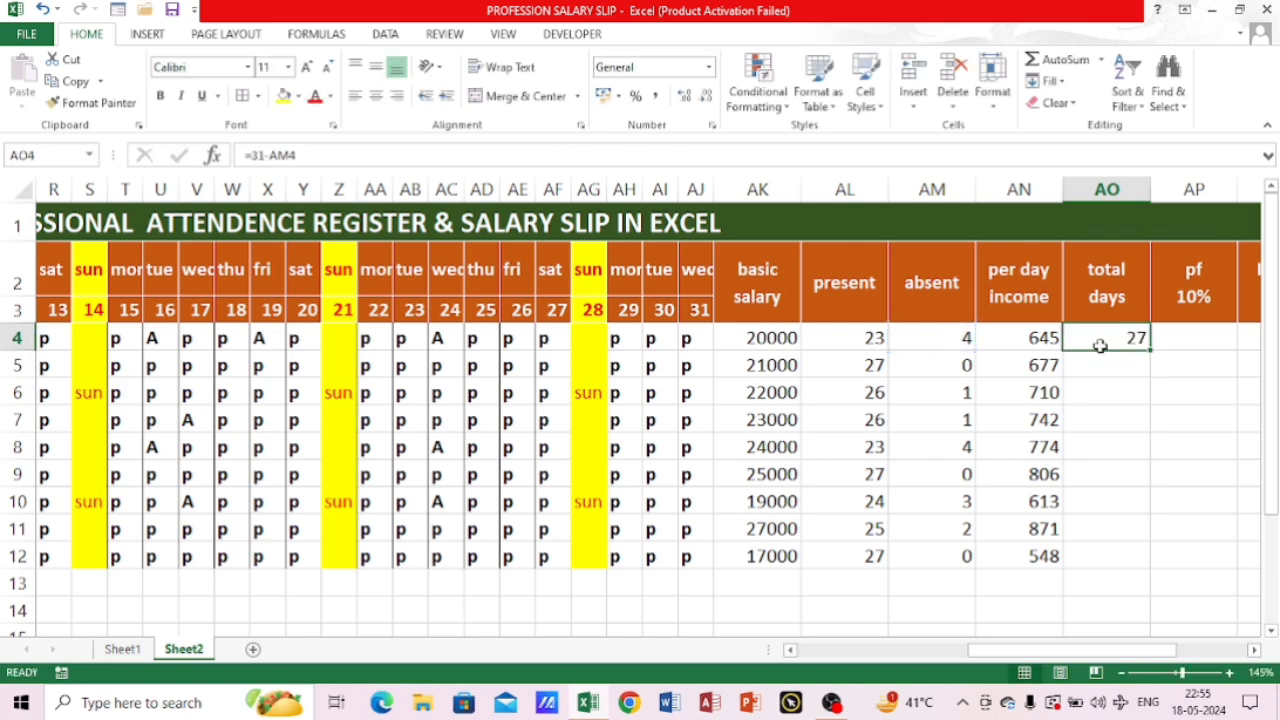
left_click_drag(1150, 353, 1148, 567)
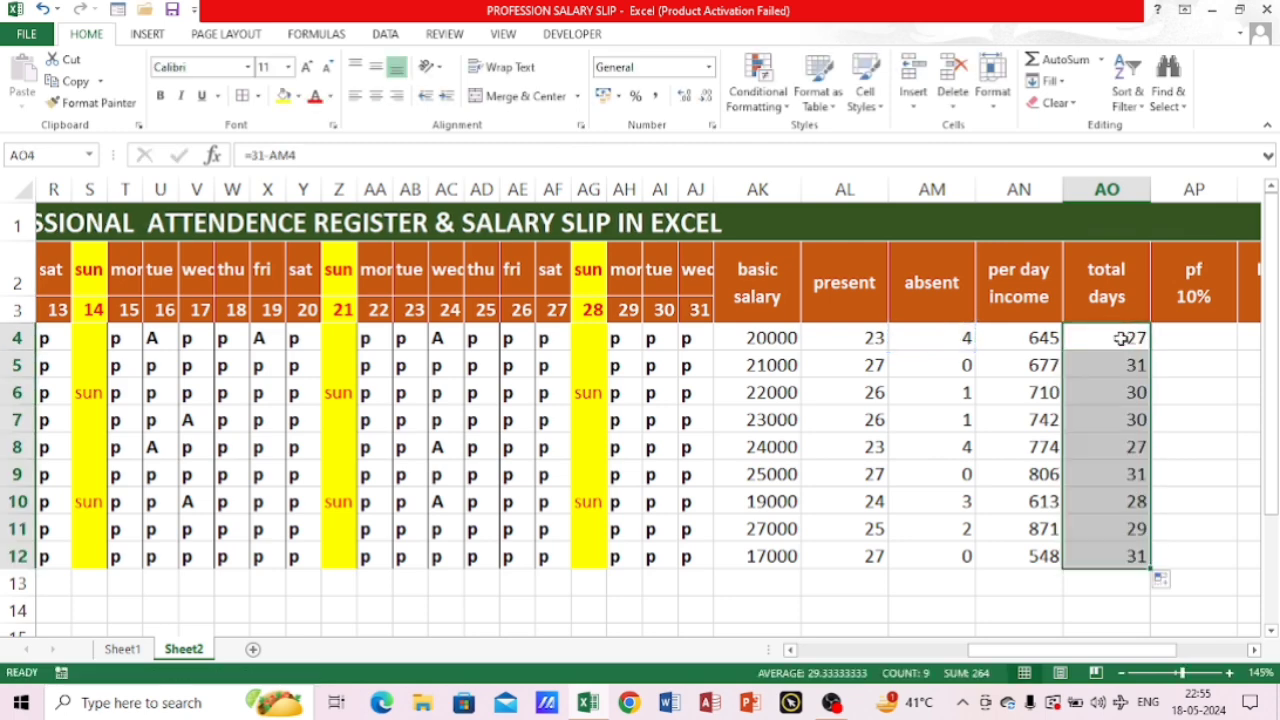
Review the formulas behind the first employee's total days, absent days and per day income
left_click(1171, 340)
scroll(921, 341, "right", 2)
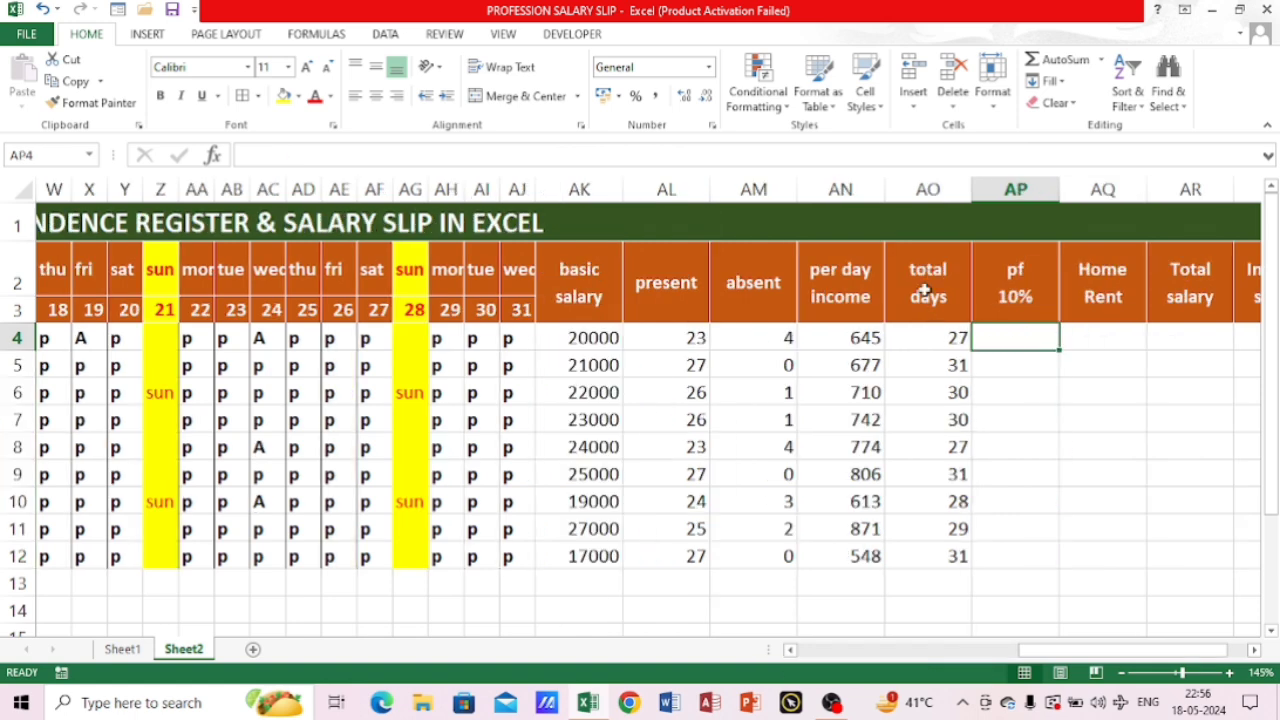
left_click(945, 338)
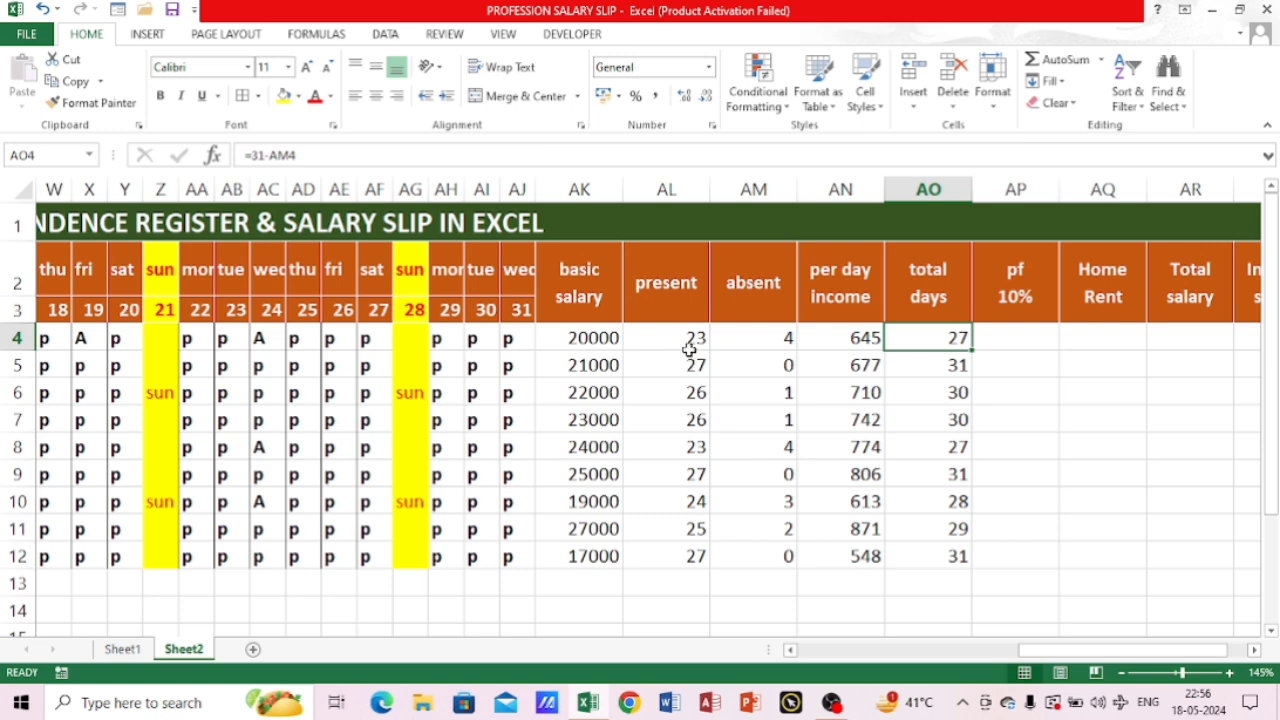
left_click(785, 343)
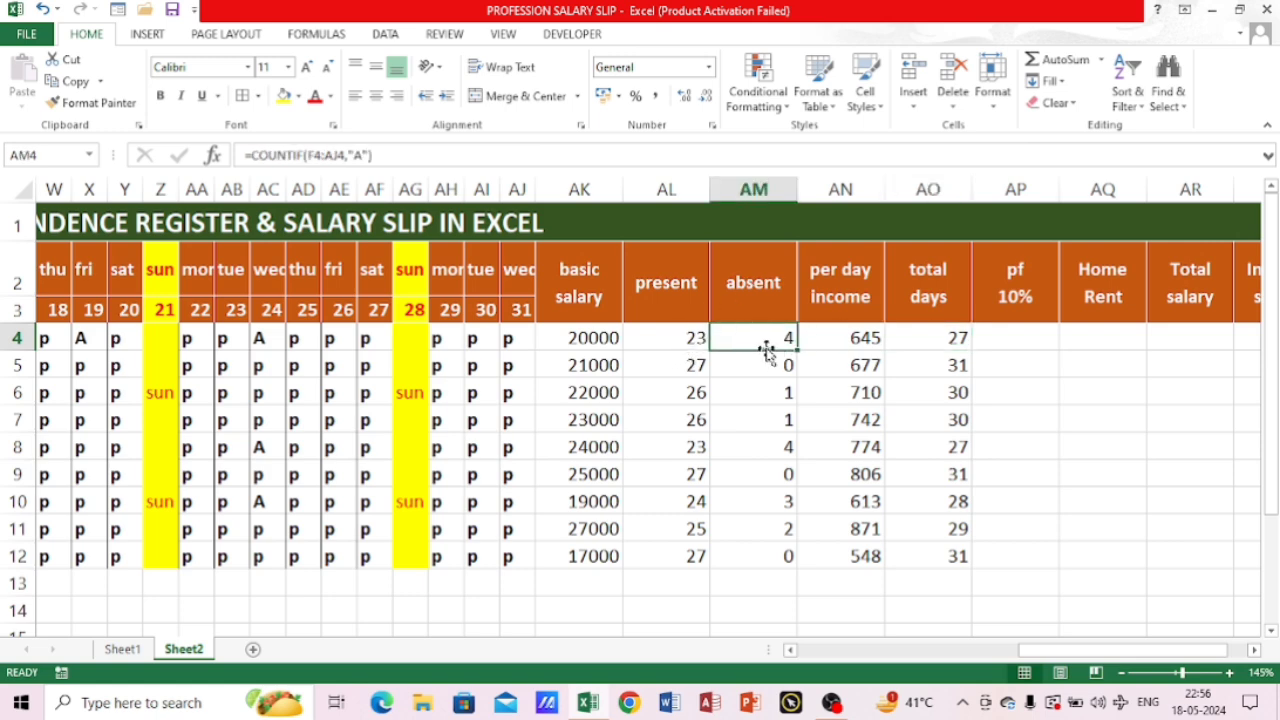
left_click(860, 338)
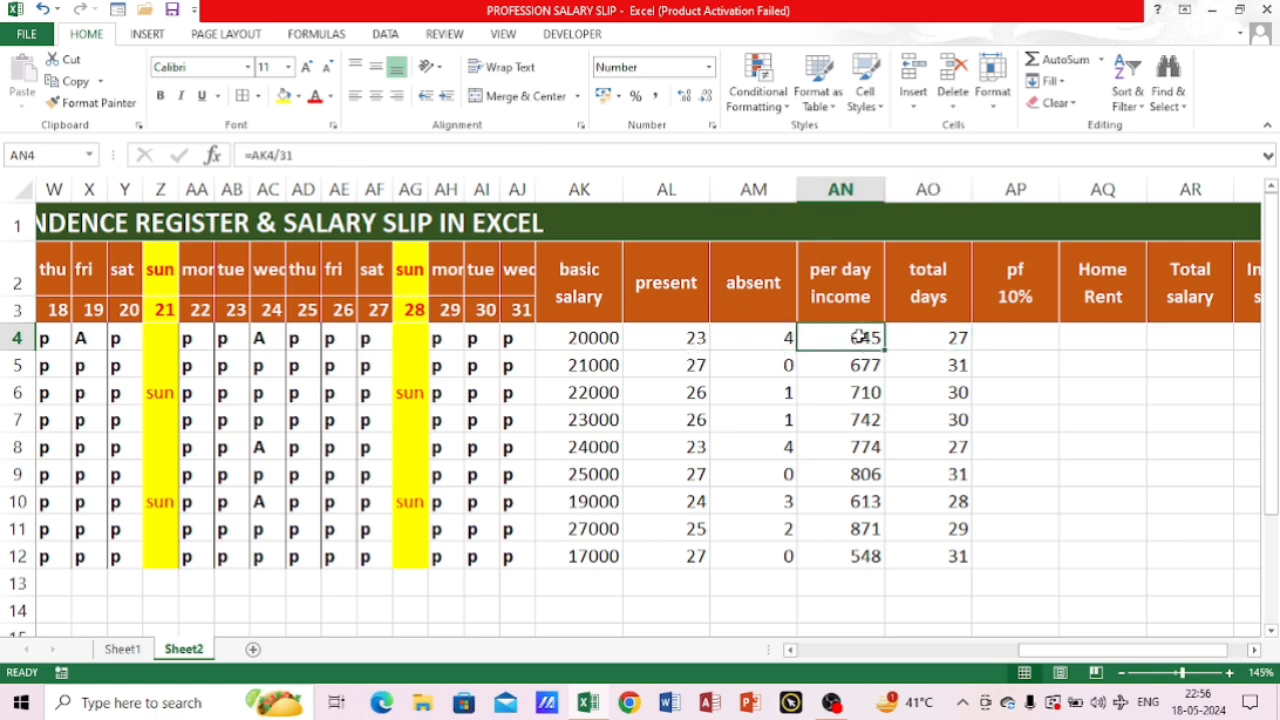
left_click(935, 337)
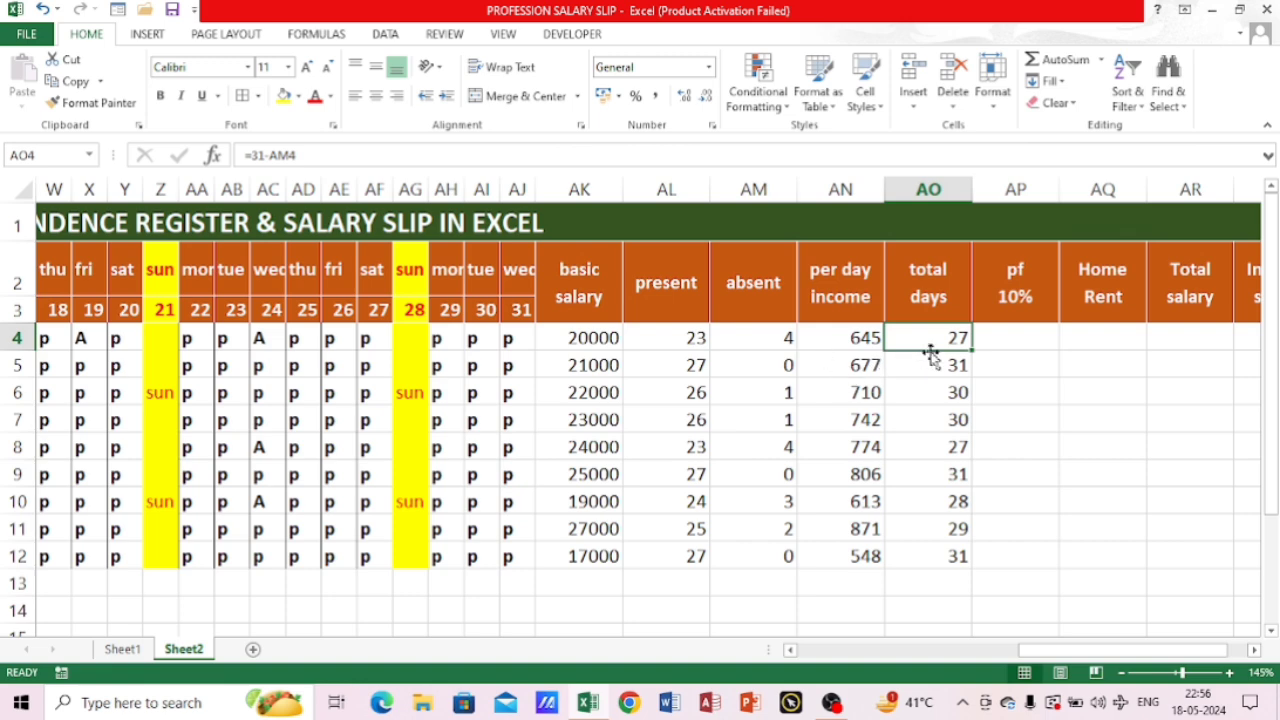
Enter =AK4*10% in AP4 for the PF amount, and fill it down to AP12
left_click(991, 337)
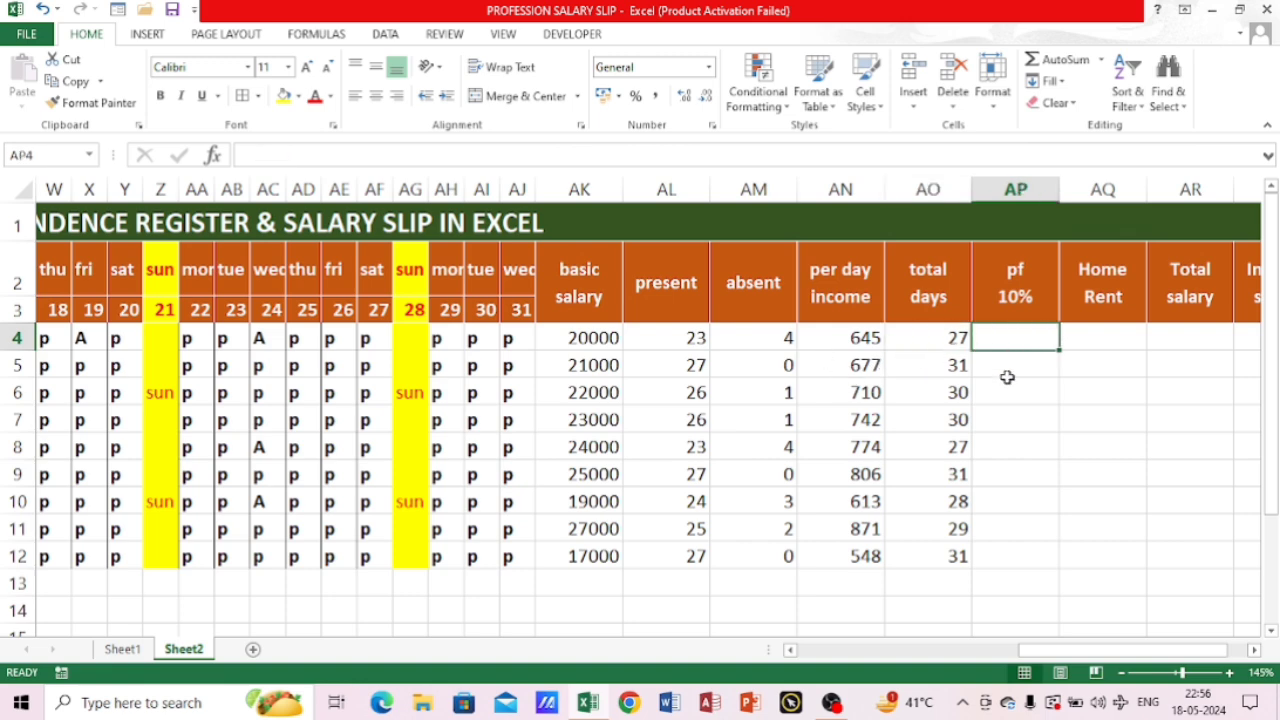
type("=")
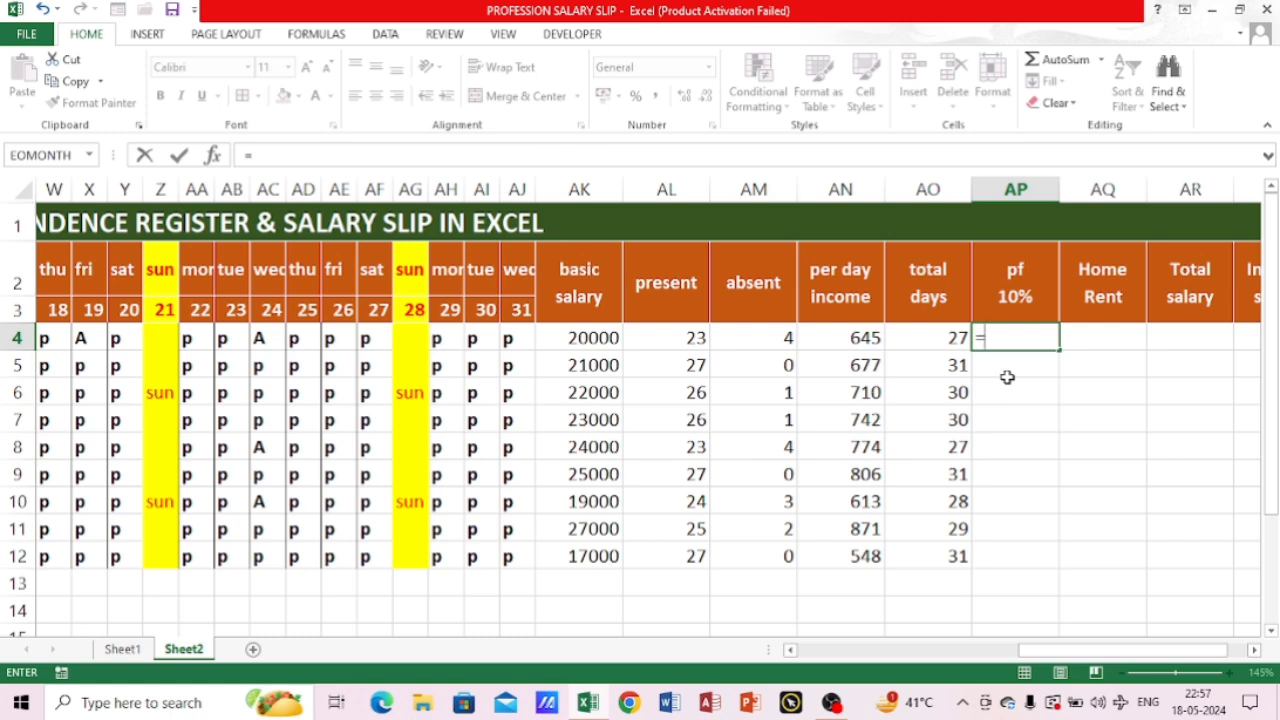
left_click(586, 338)
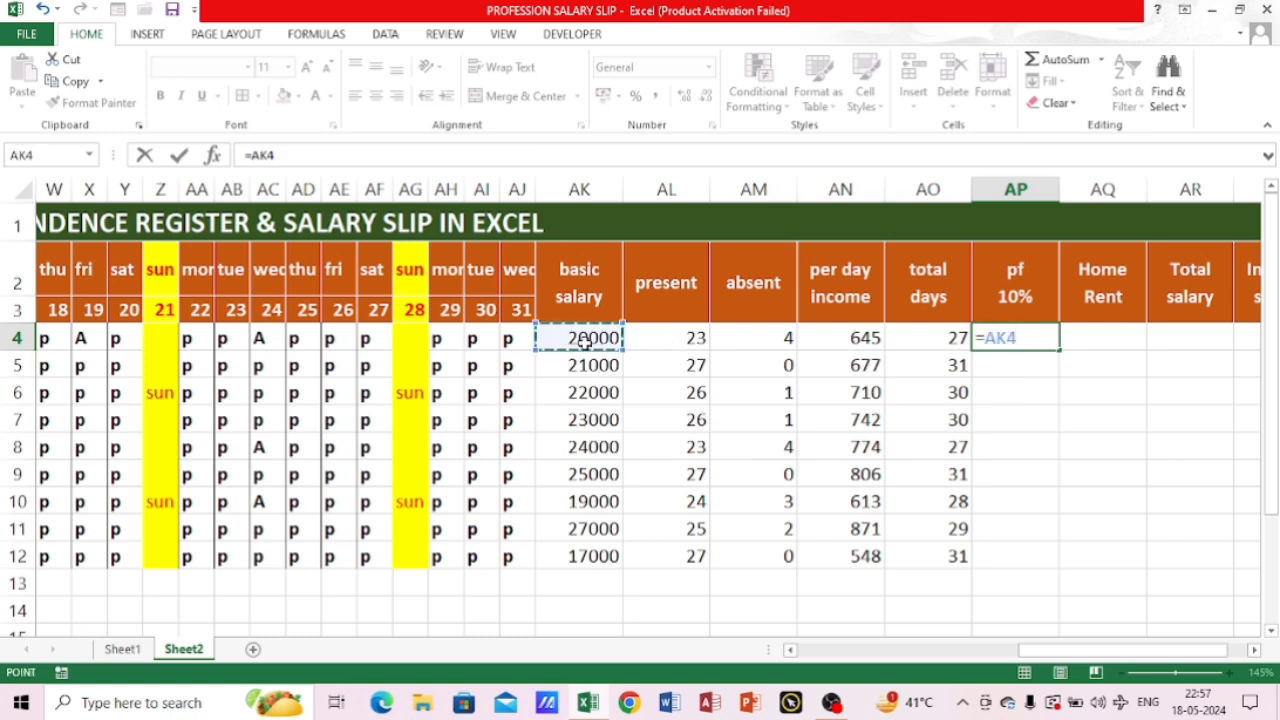
type("*")
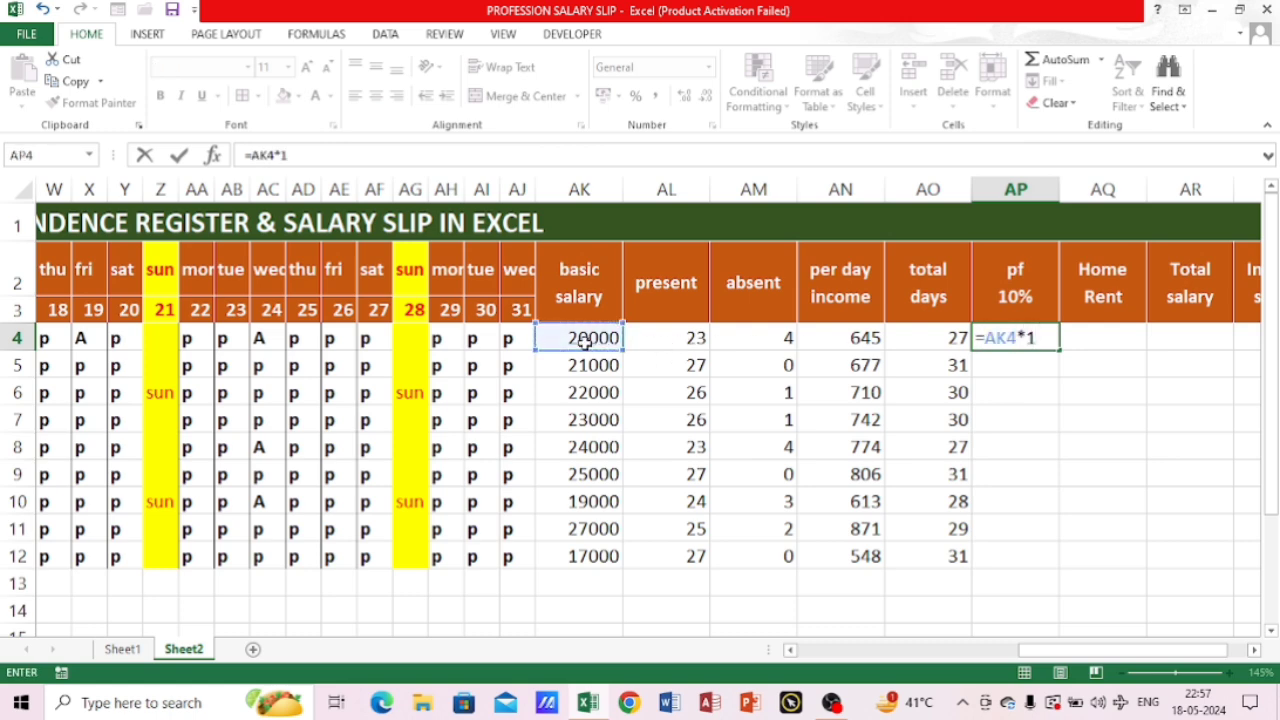
type("10%")
key("Return")
key("Up")
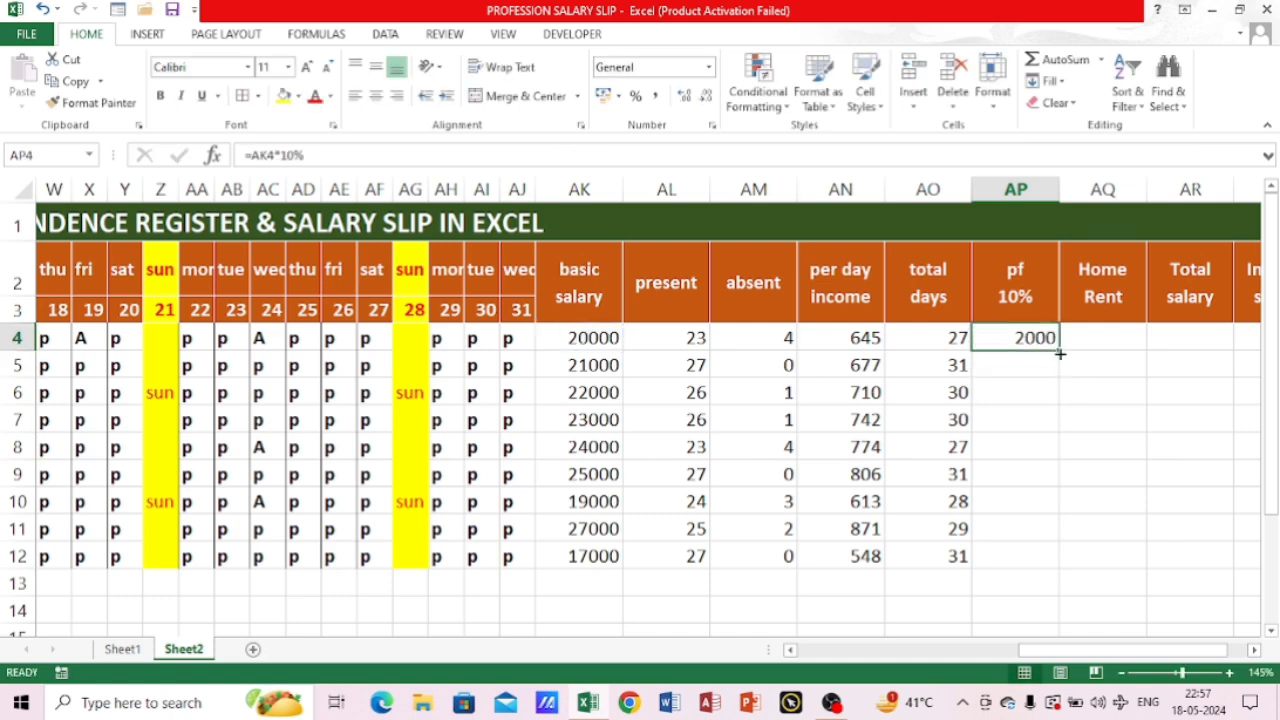
left_click_drag(1058, 352, 1057, 560)
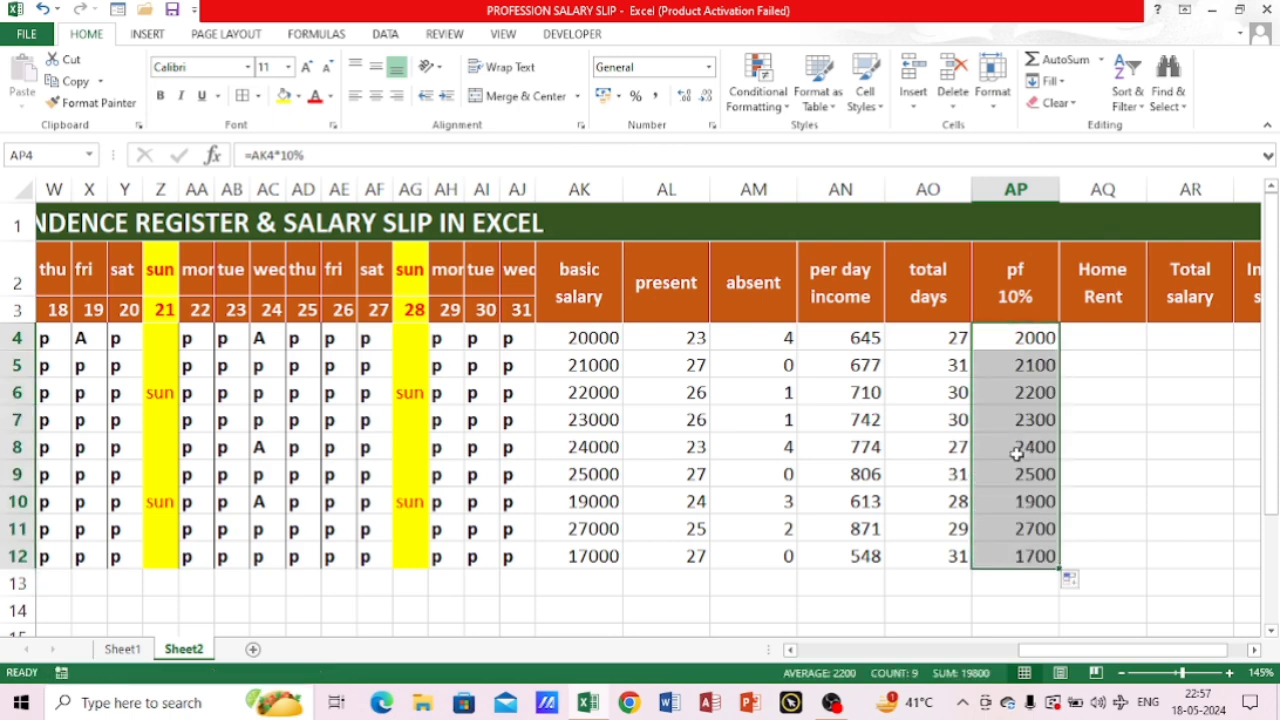
Enter =IF(AK4>=20000,1800,1500) in AQ4 for the home rent, and fill it down to AQ12
left_click(1090, 334)
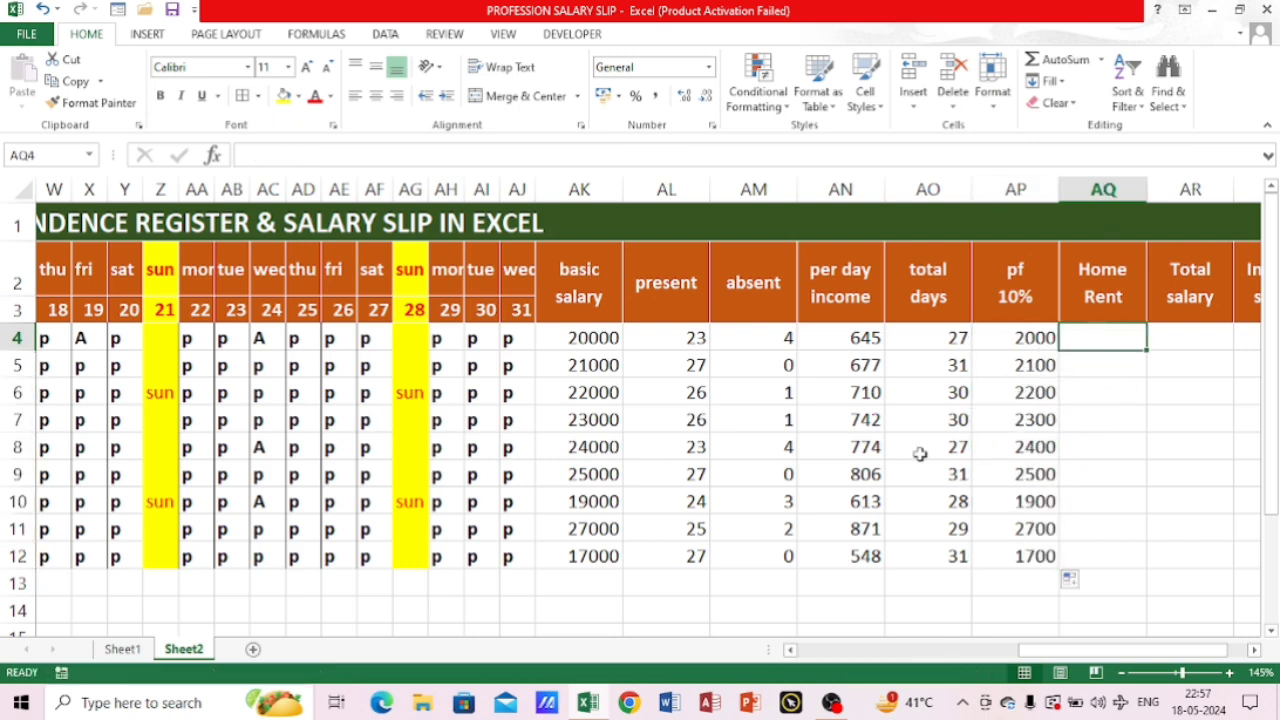
left_click(1015, 501)
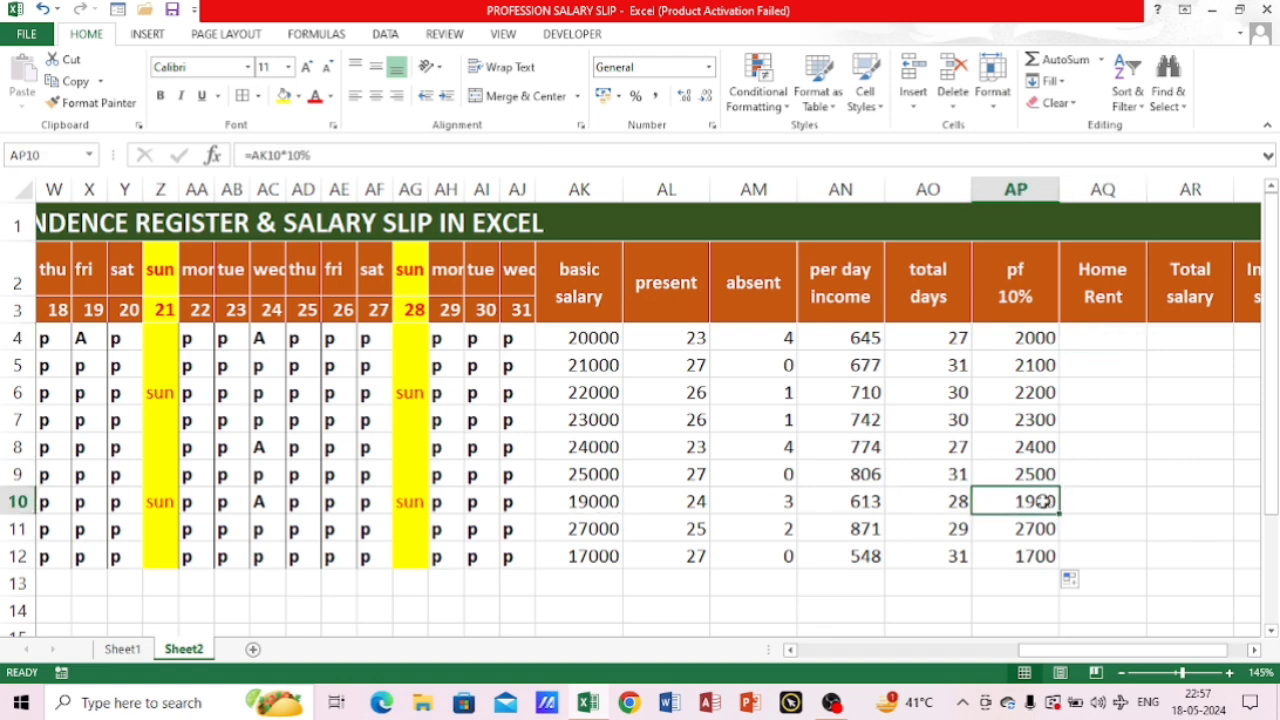
left_click(1097, 343)
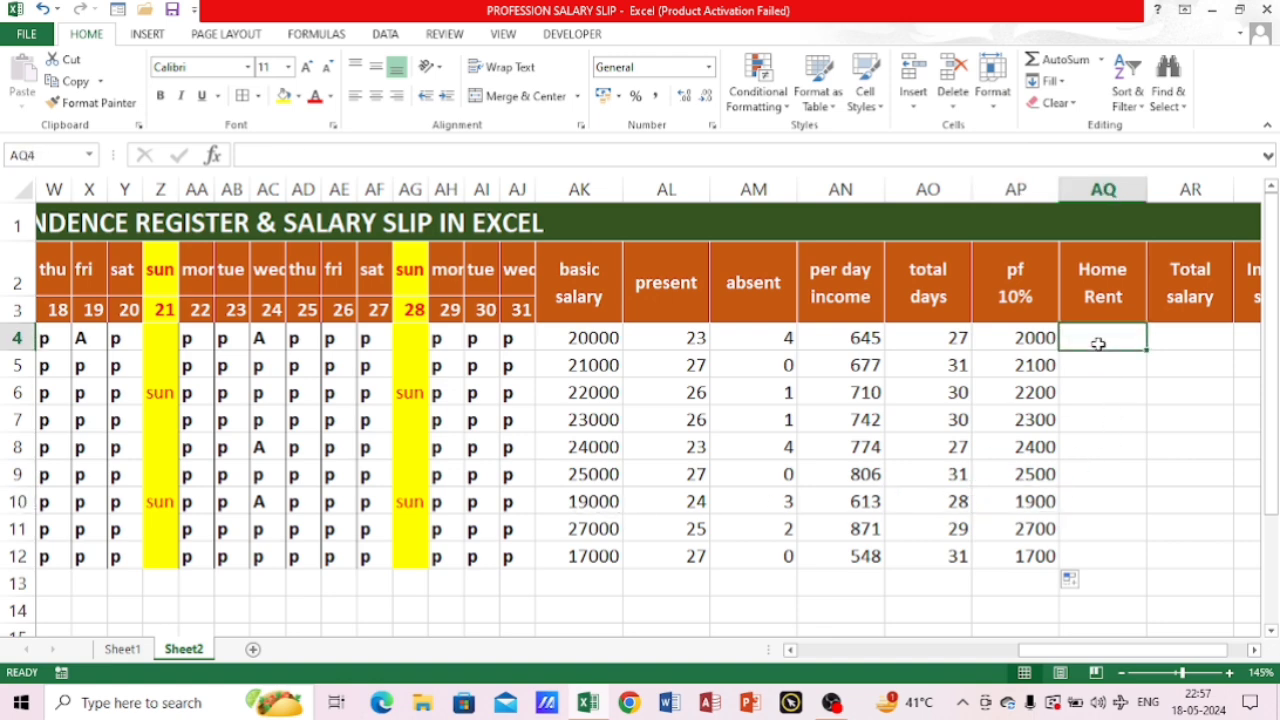
type("=I")
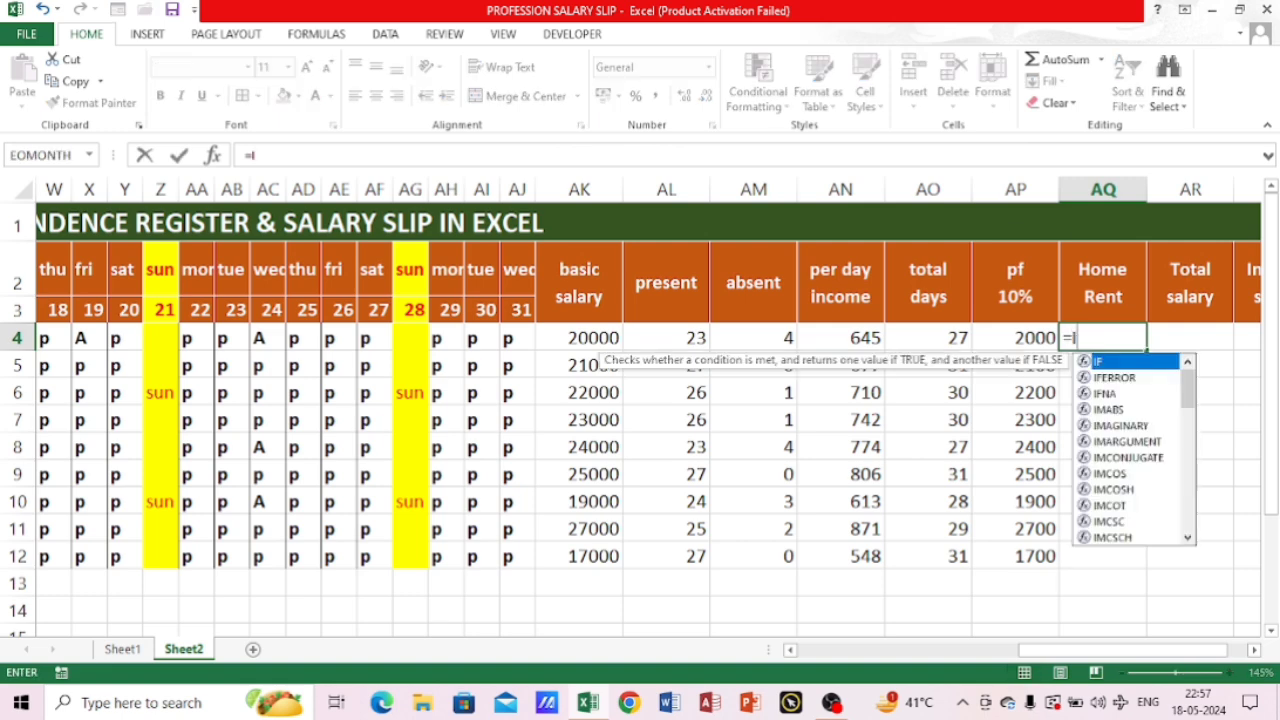
type("F(")
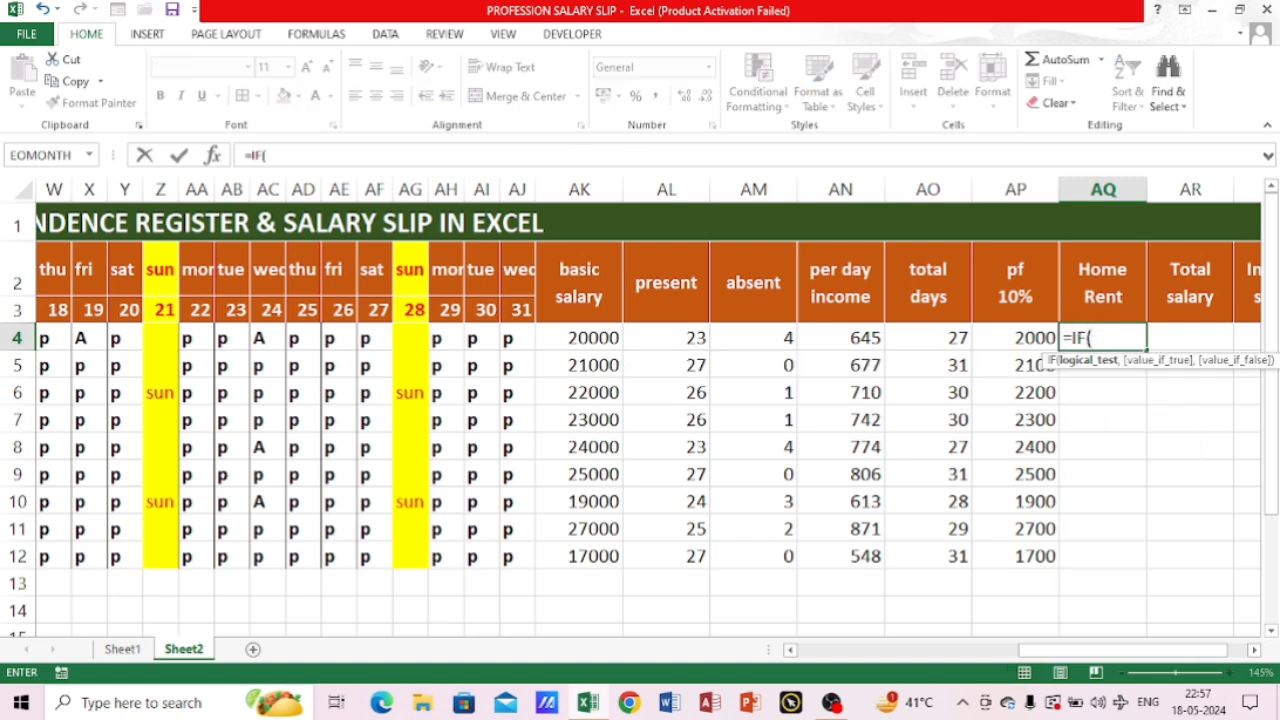
left_click(588, 335)
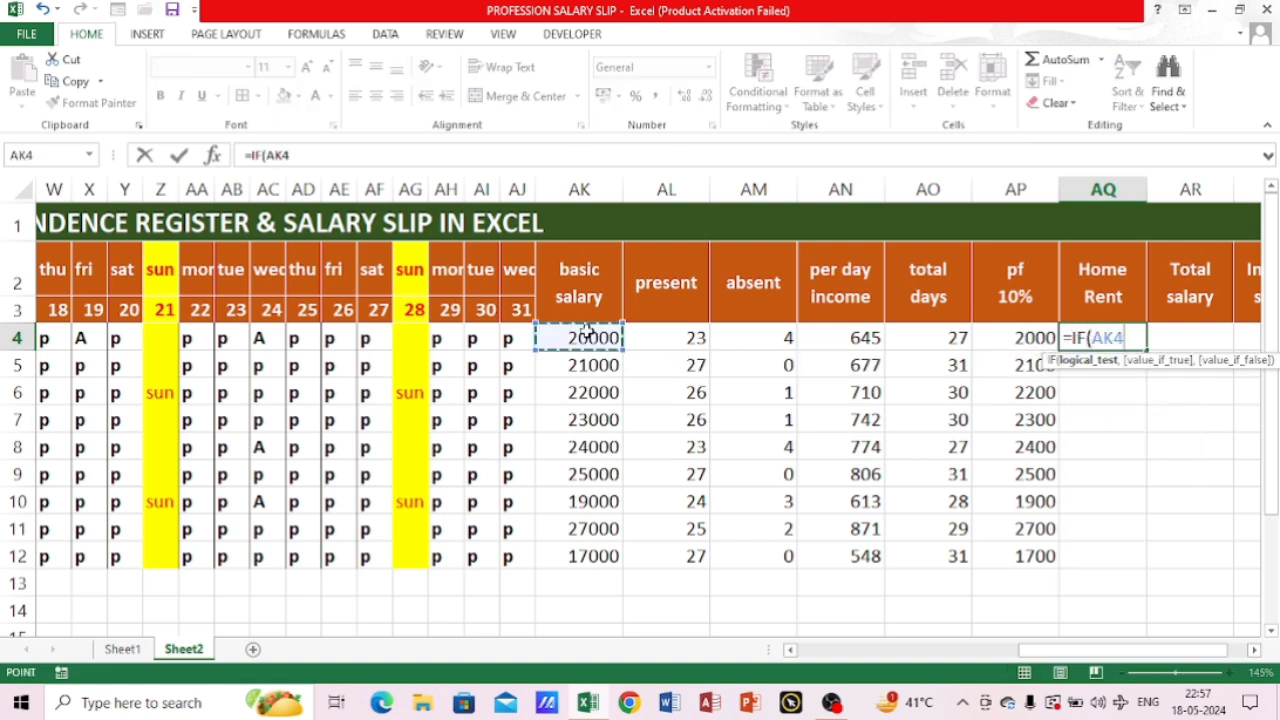
type(">=2")
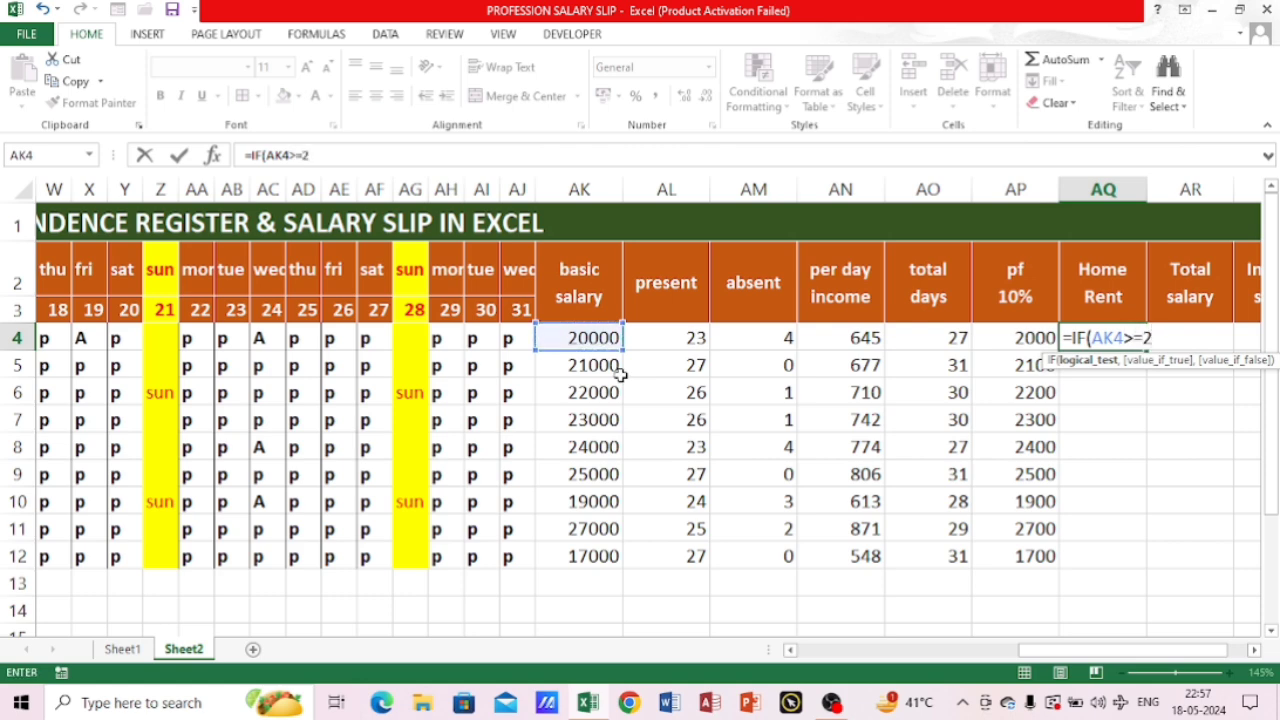
type("0000")
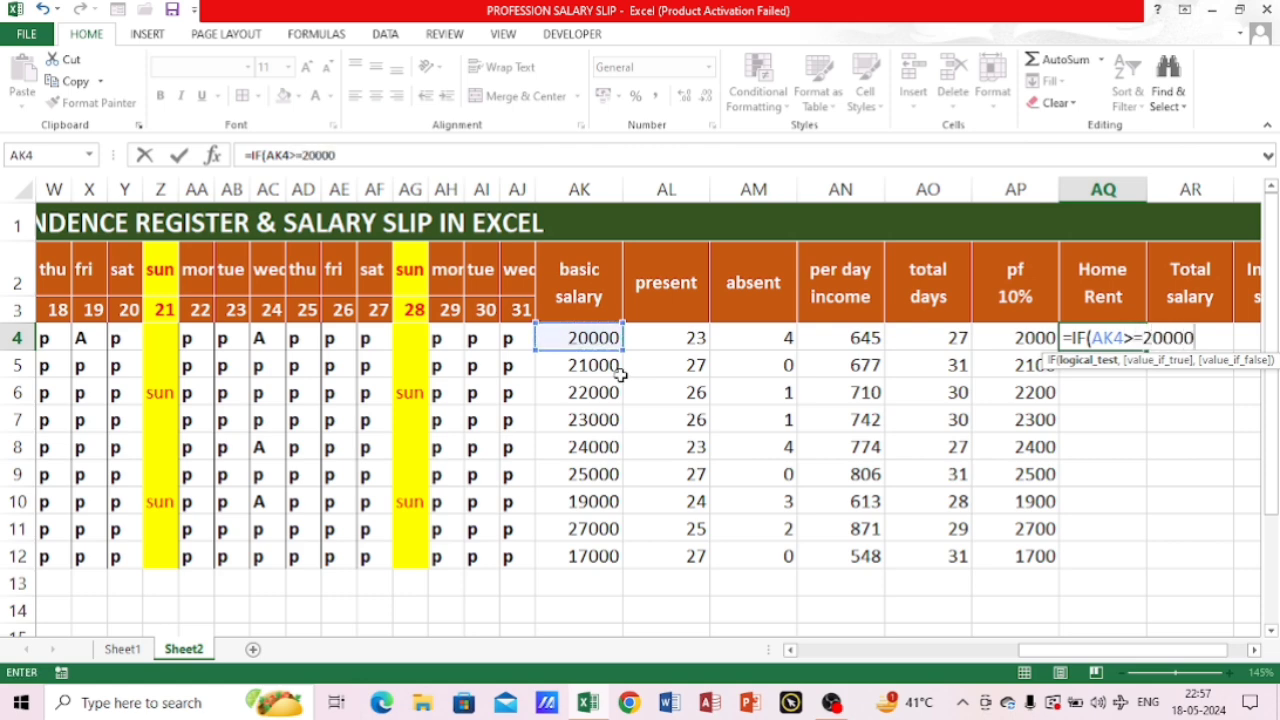
type(",")
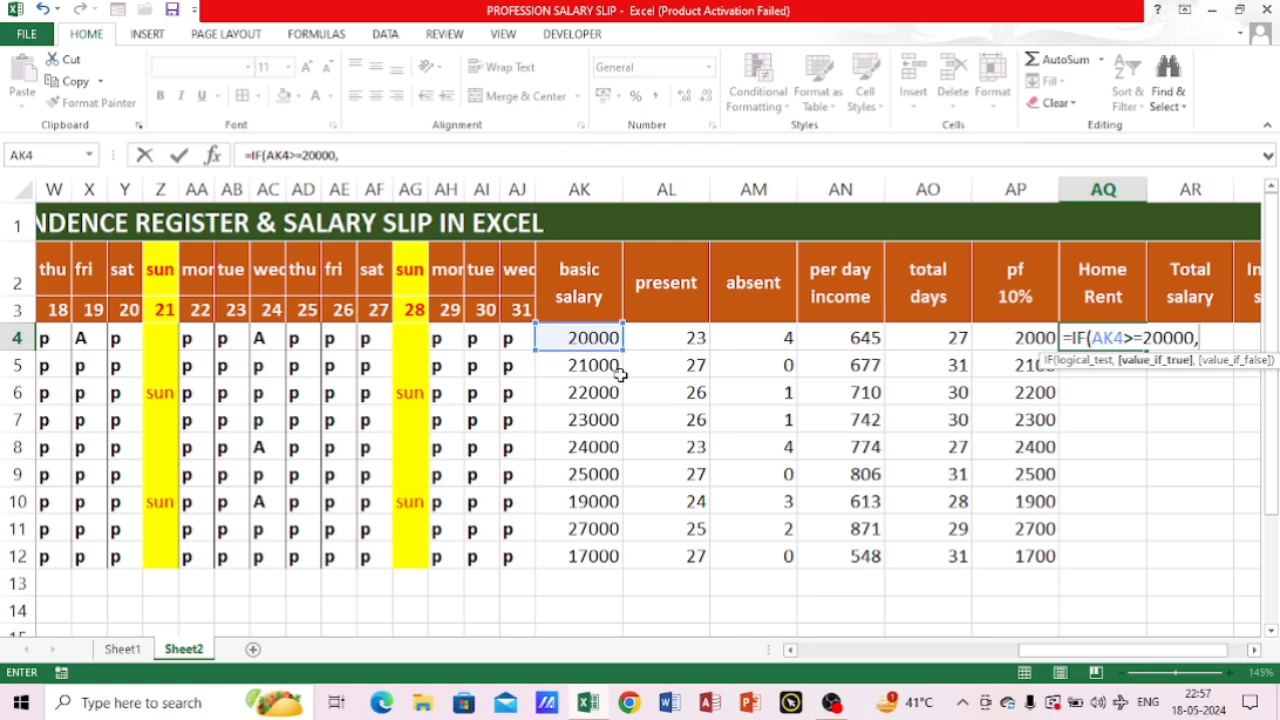
type("1800,")
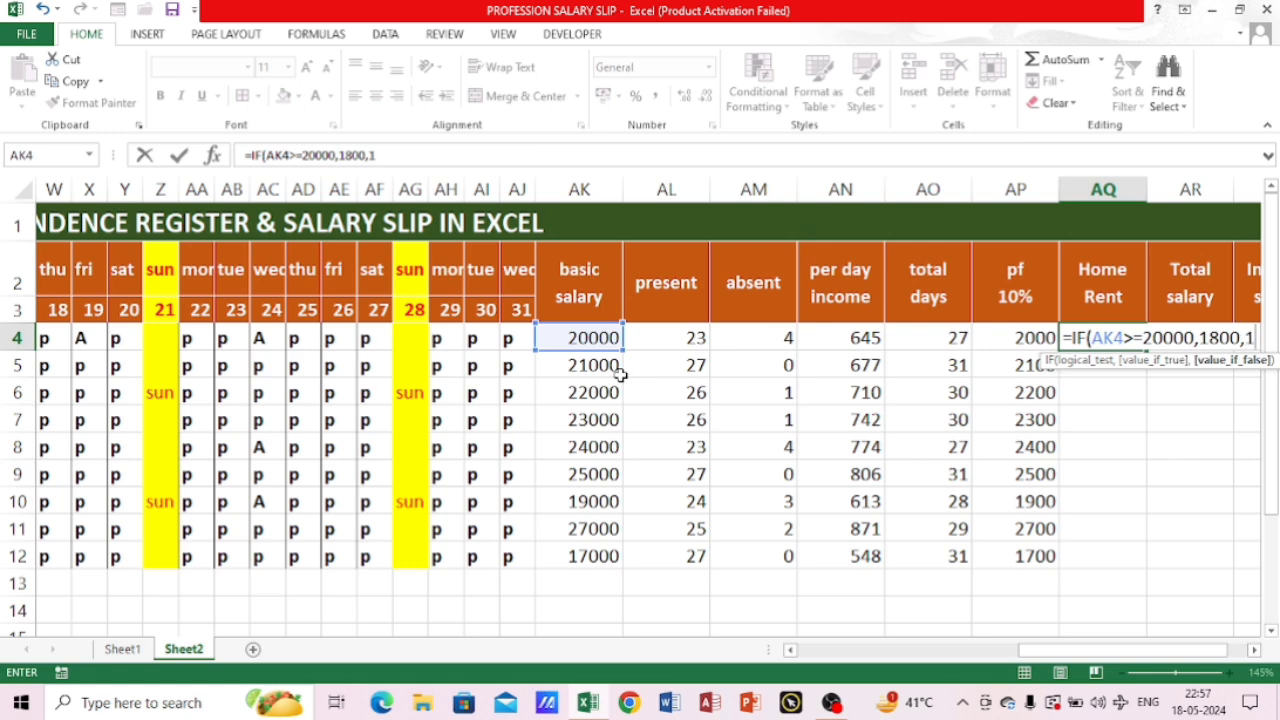
type("1500")
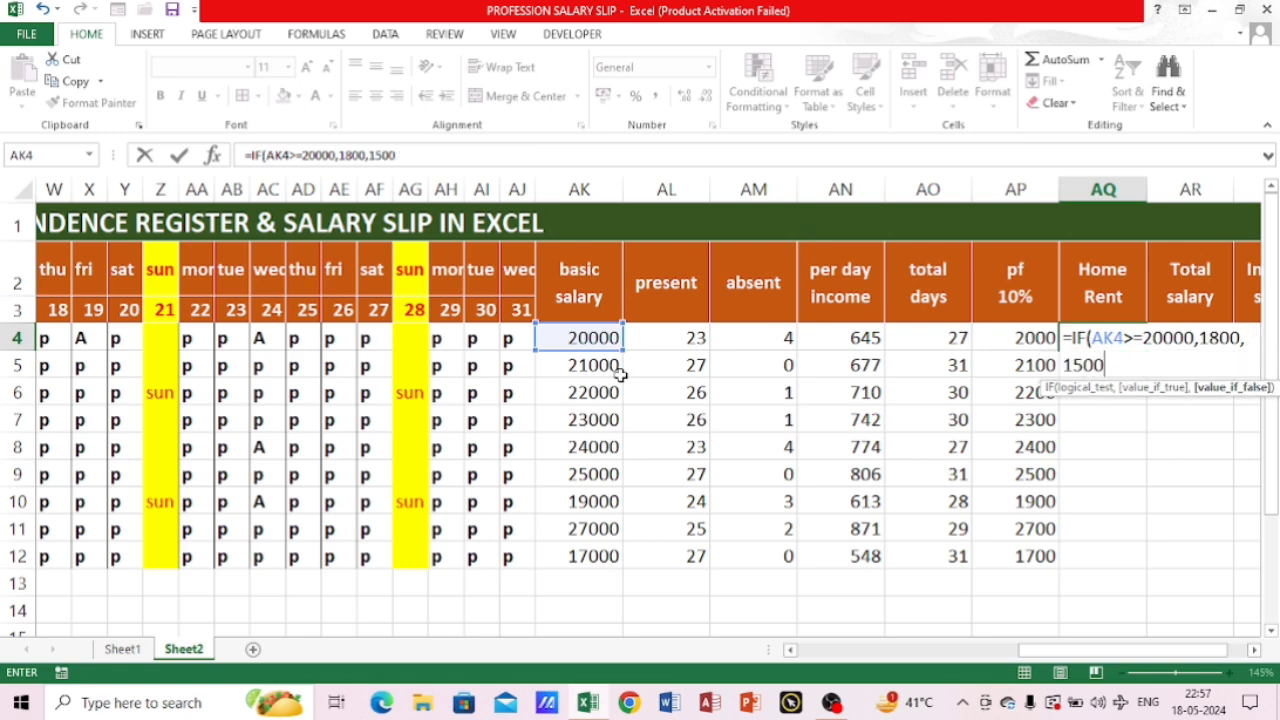
type(")")
key("Return")
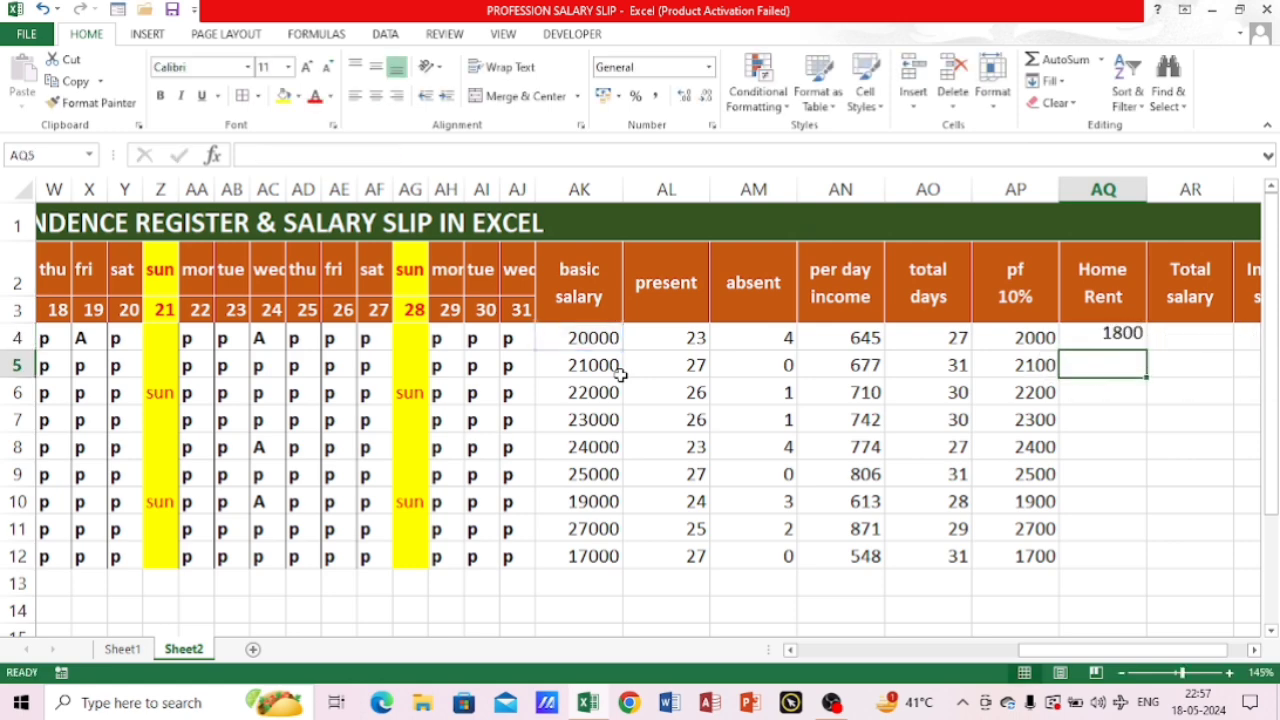
key("Up")
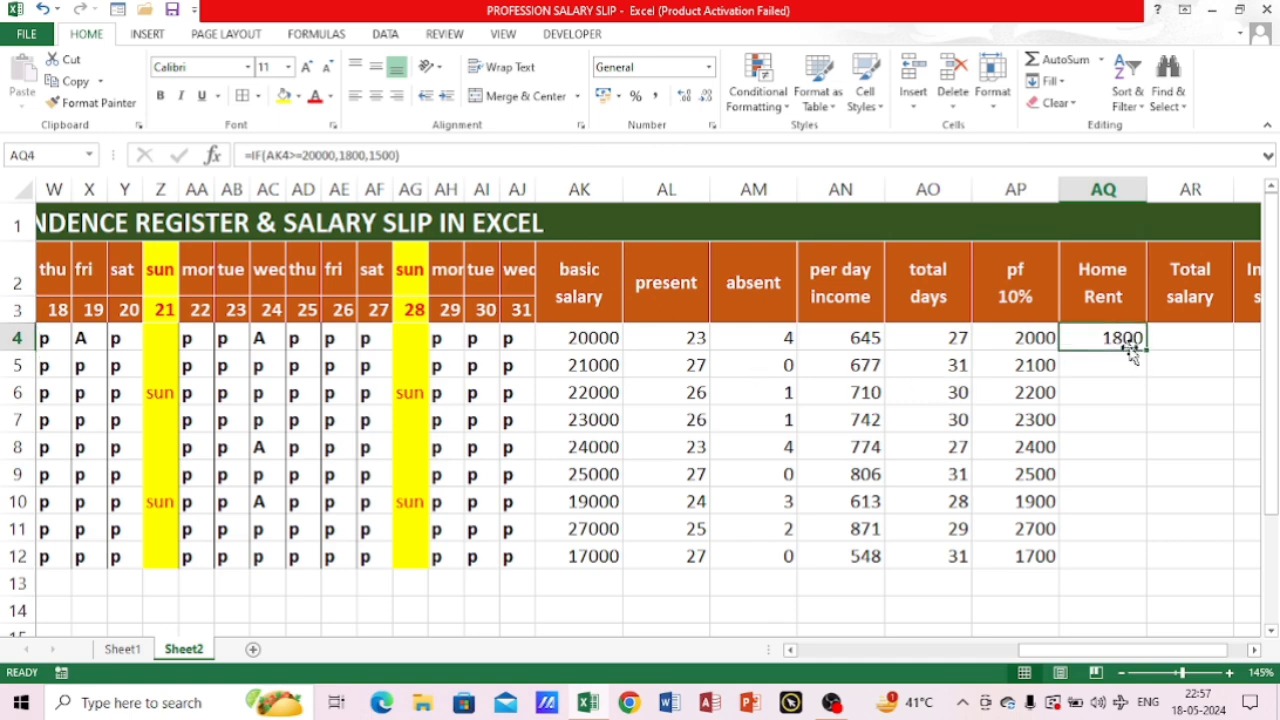
double_click(1147, 351)
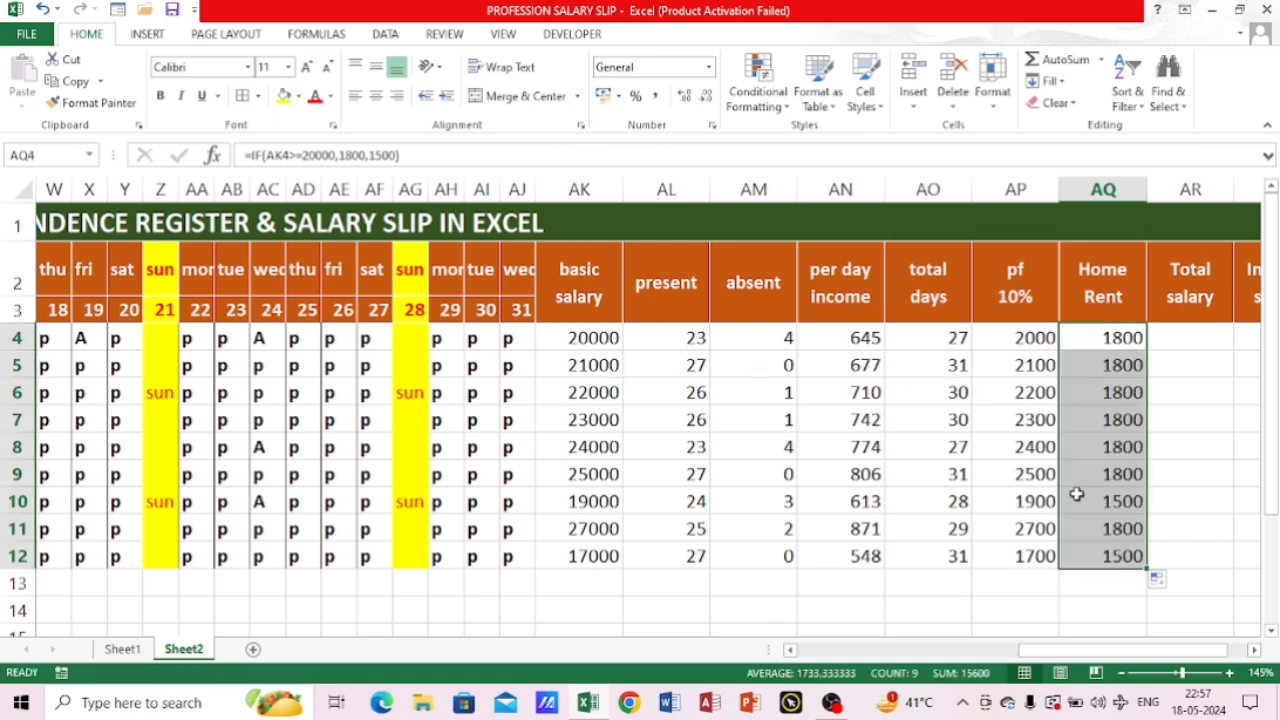
Enter =AN4*AO4 in AR4 for the first employee's total salary, and show it without decimals
left_click(1185, 338)
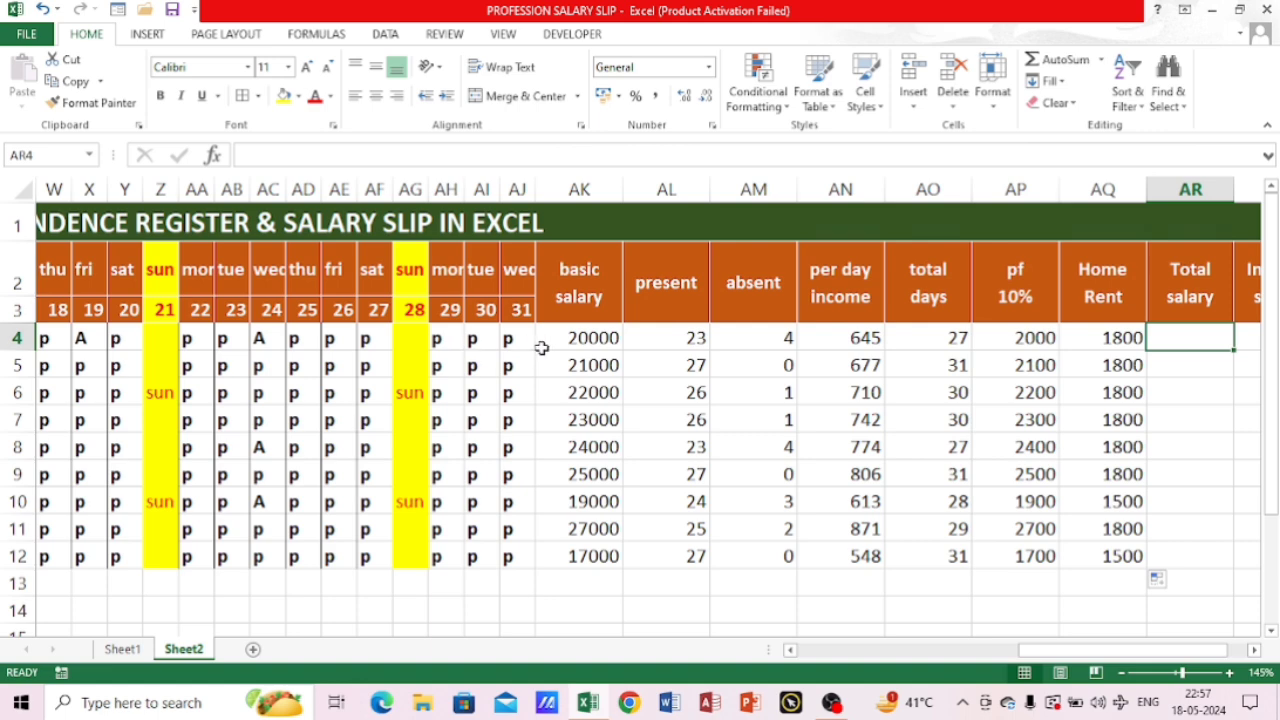
left_click(1108, 334)
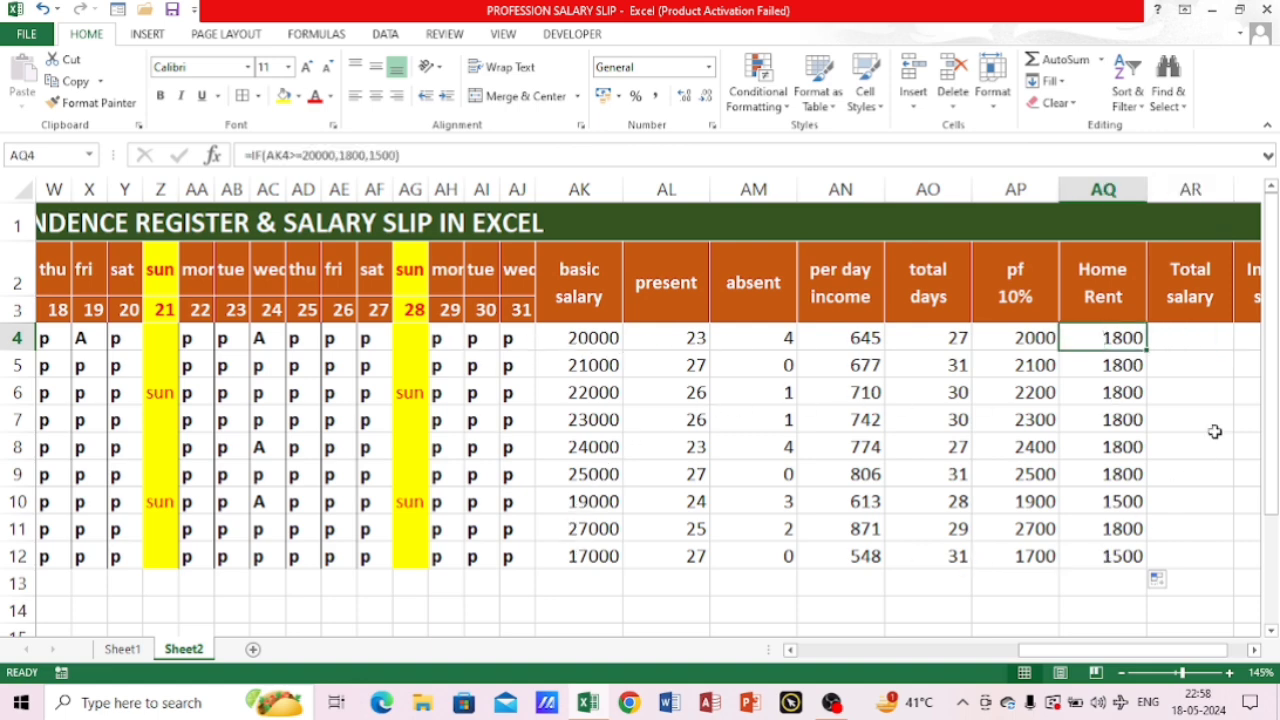
left_click(1181, 338)
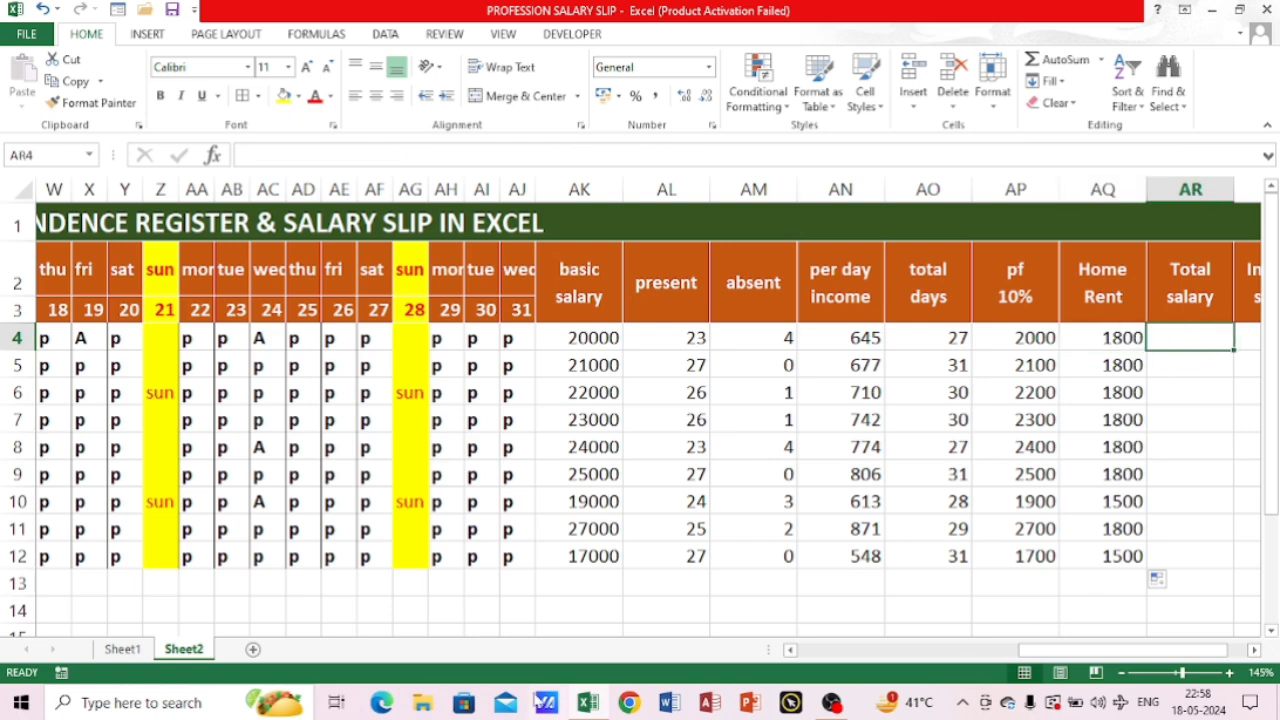
key("Right")
key("Right")
key("Right")
key("Right")
key("Right")
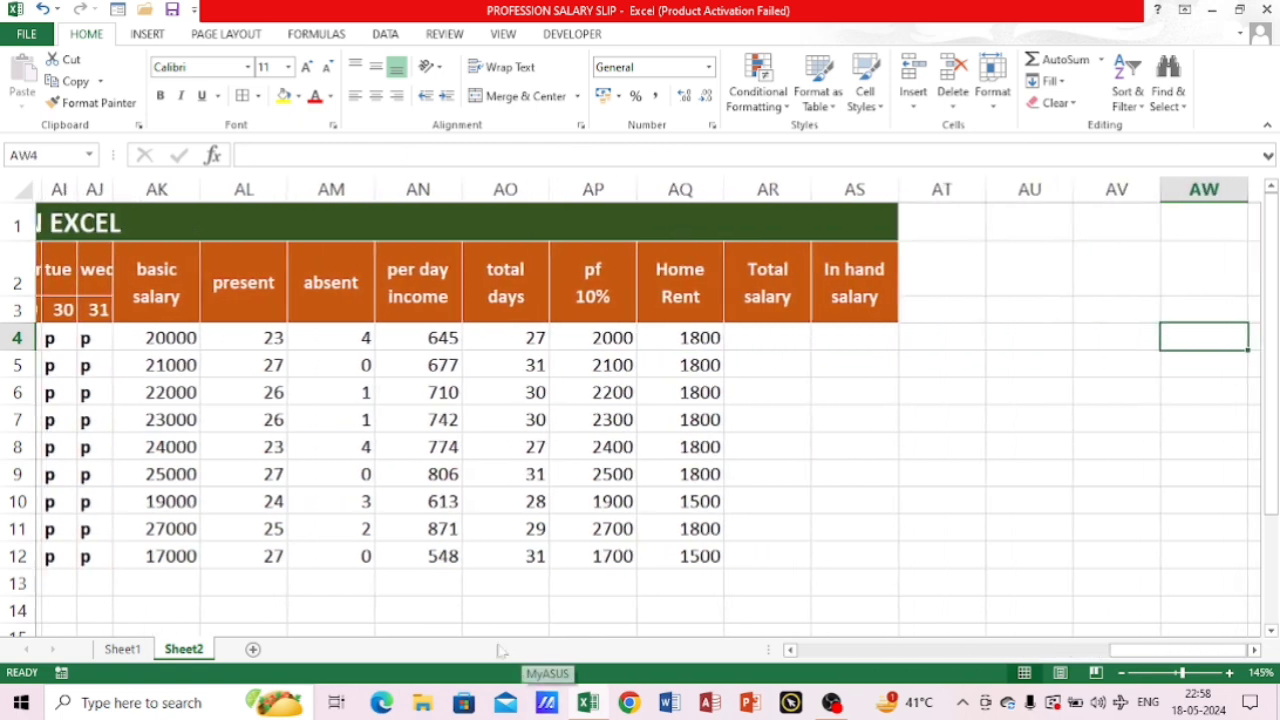
left_click(740, 333)
type("=")
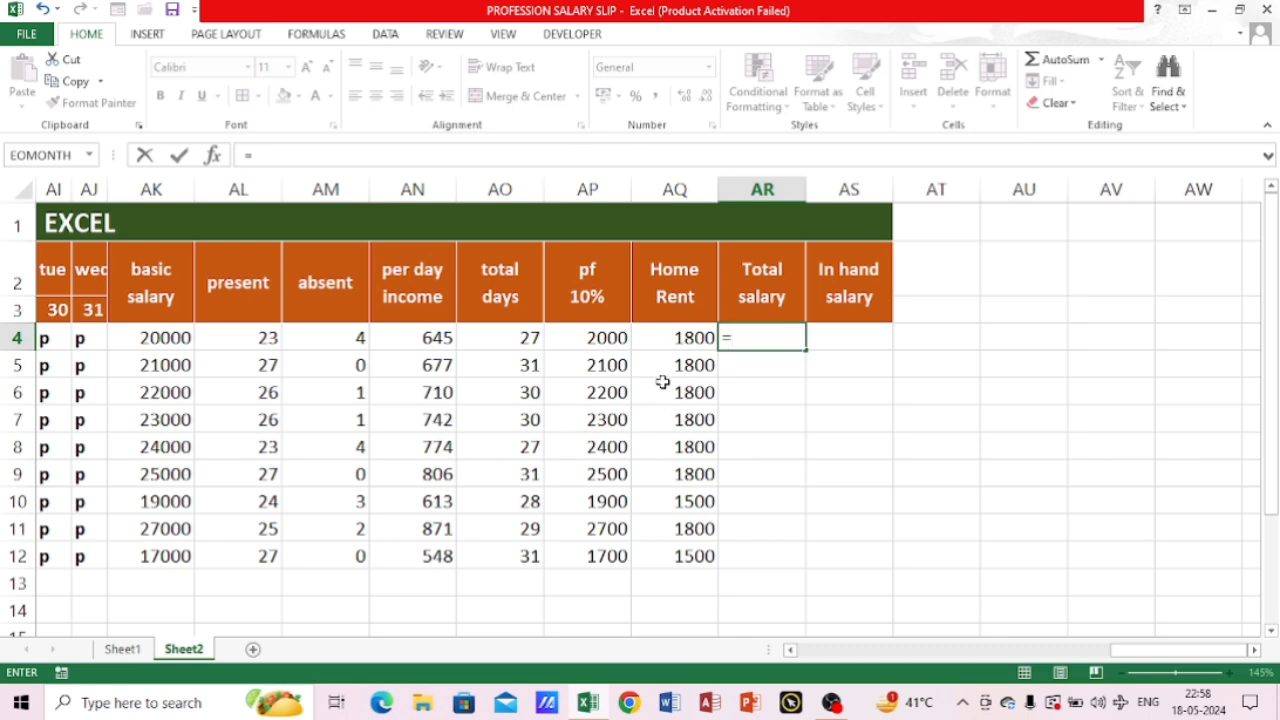
left_click(420, 338)
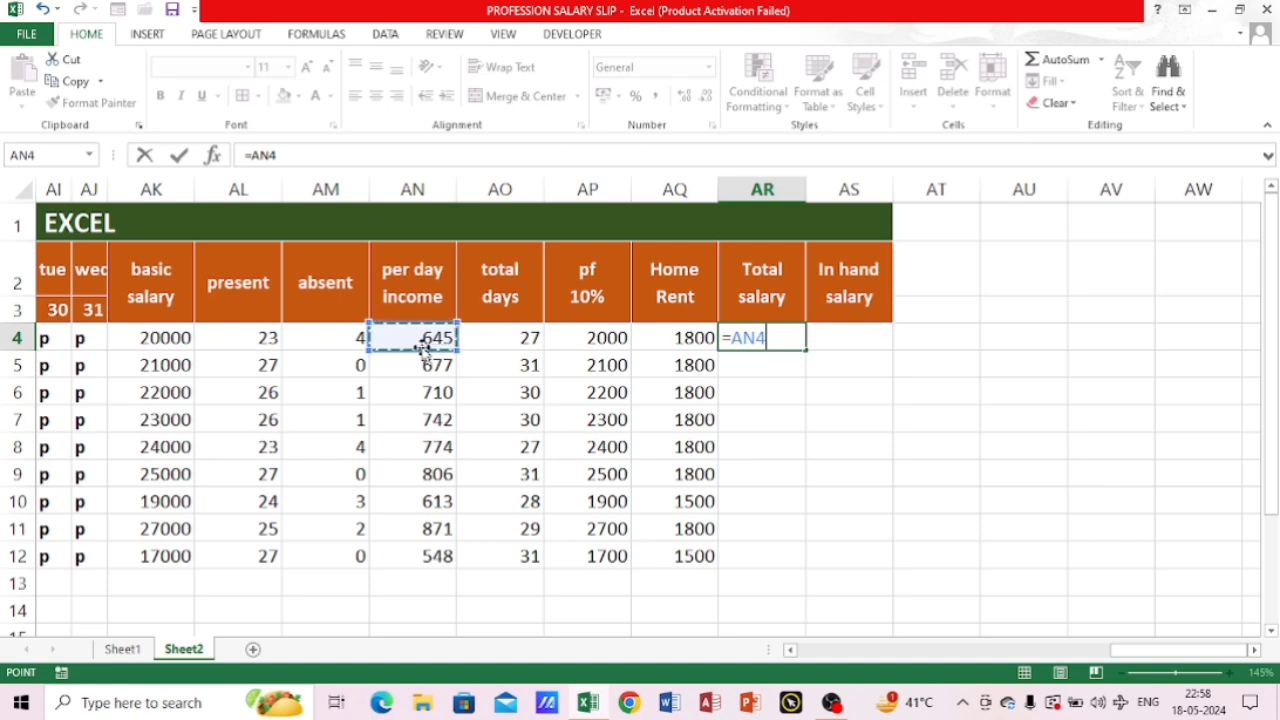
type("*")
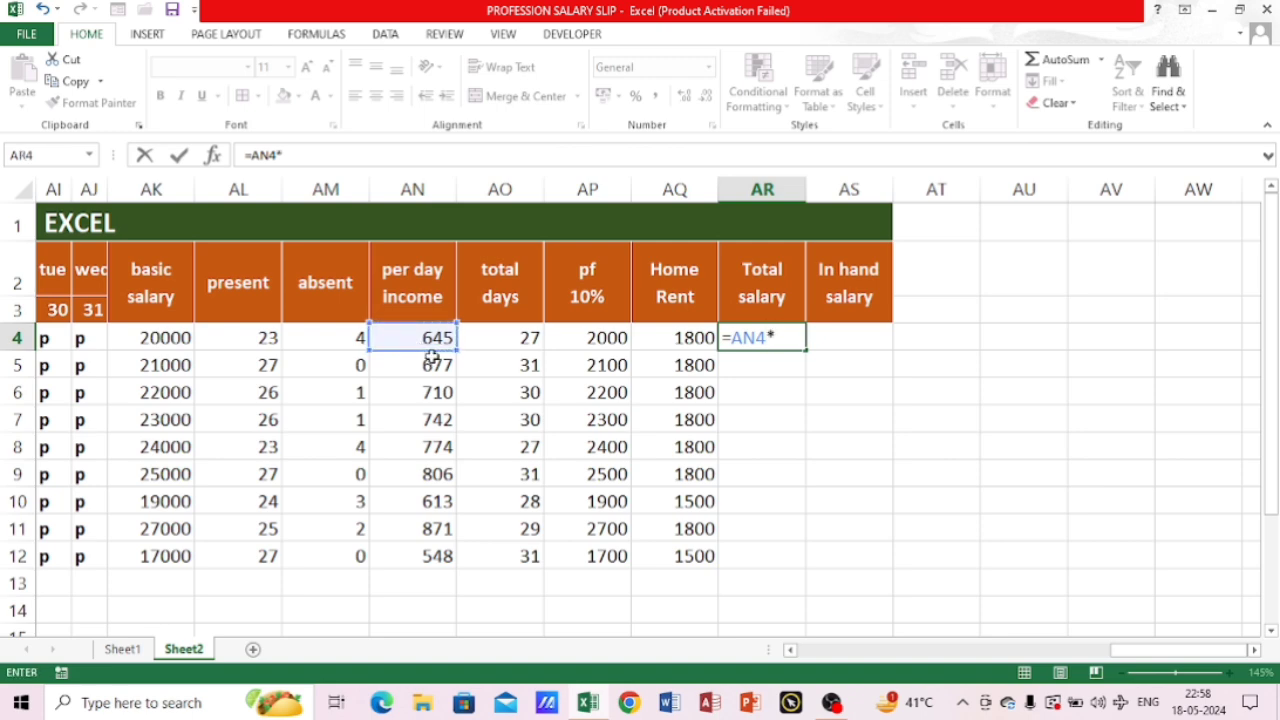
left_click(512, 339)
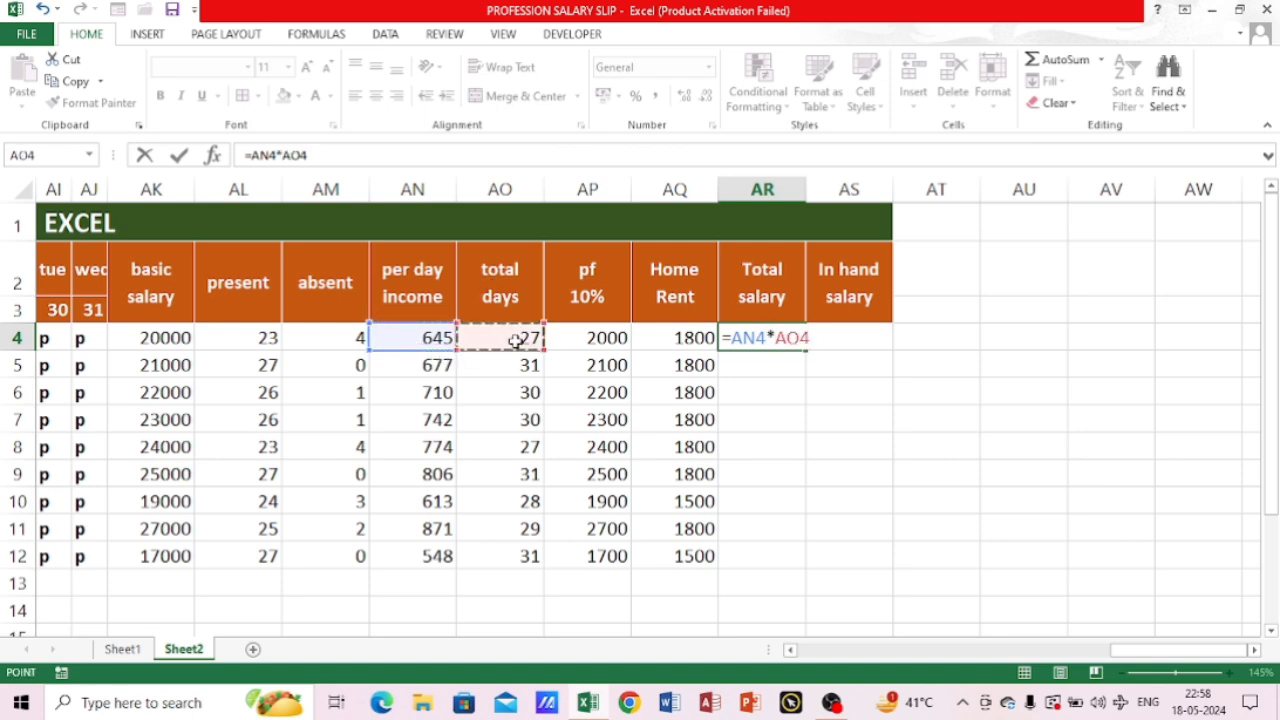
key("Return")
left_click(754, 336)
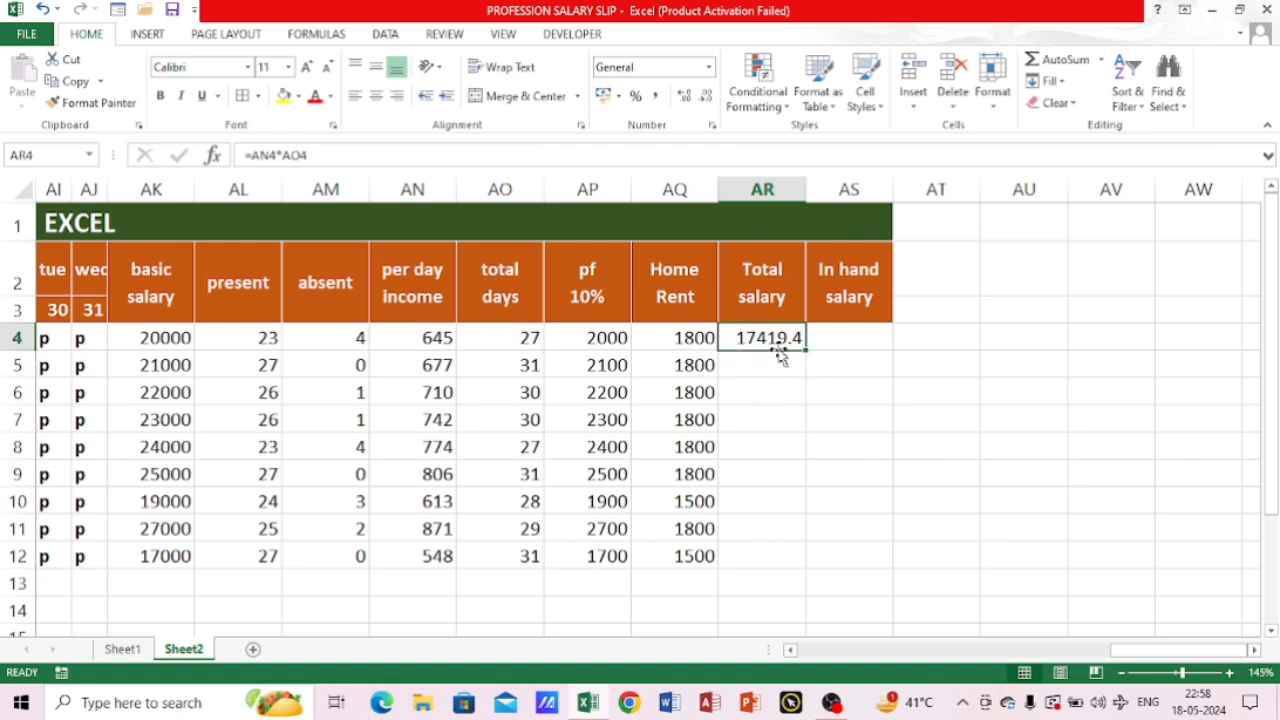
left_click(706, 95)
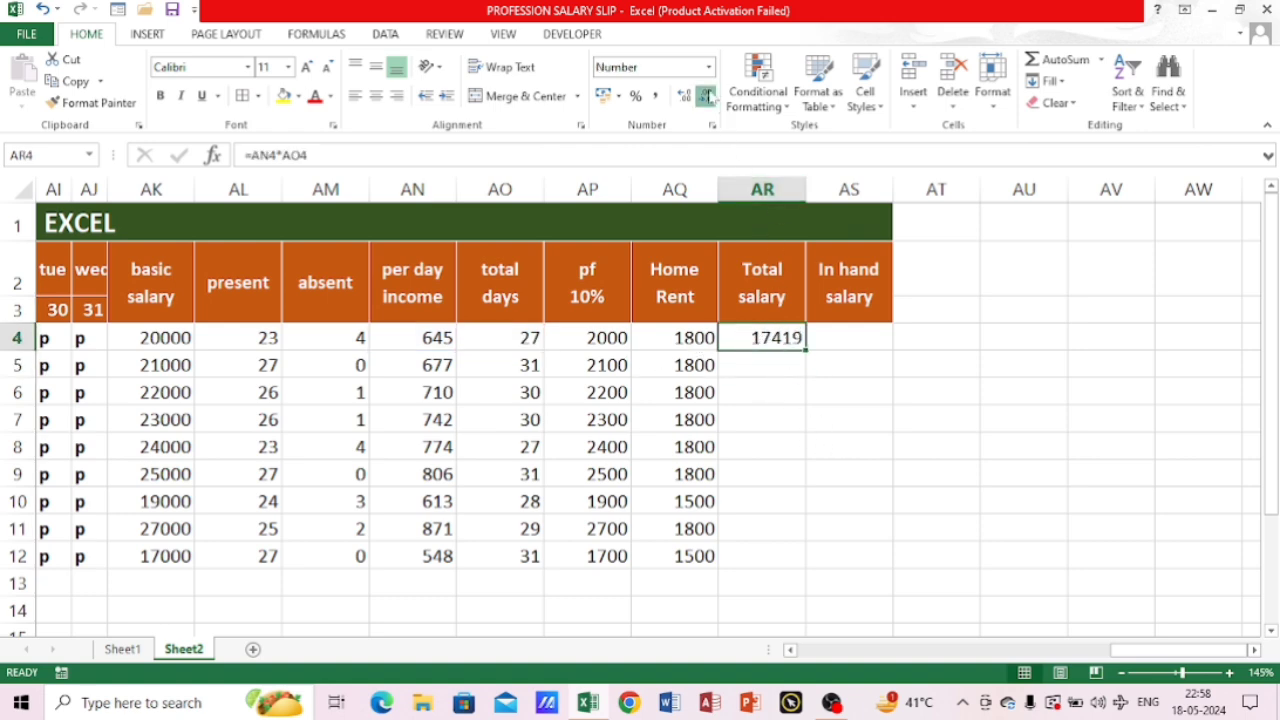
Enter =AQ4+AR4-AP4 in AS4 for the first employee's in-hand salary
left_click(866, 341)
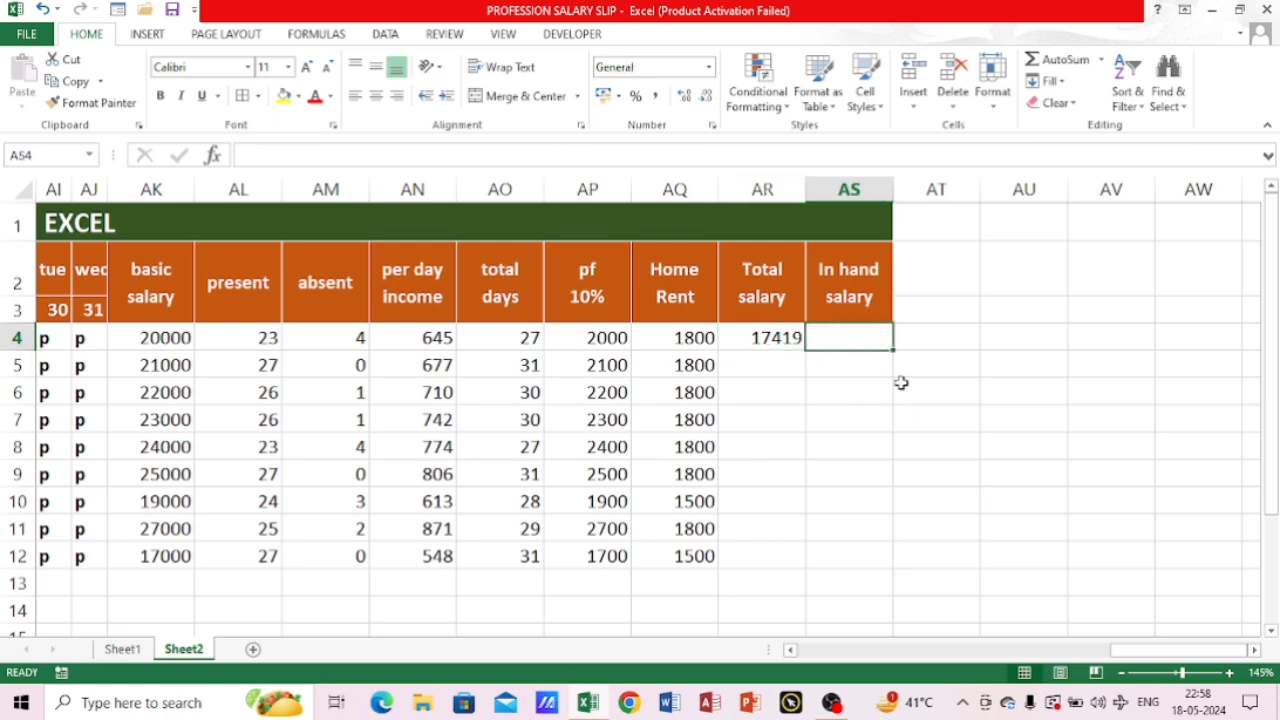
type("=")
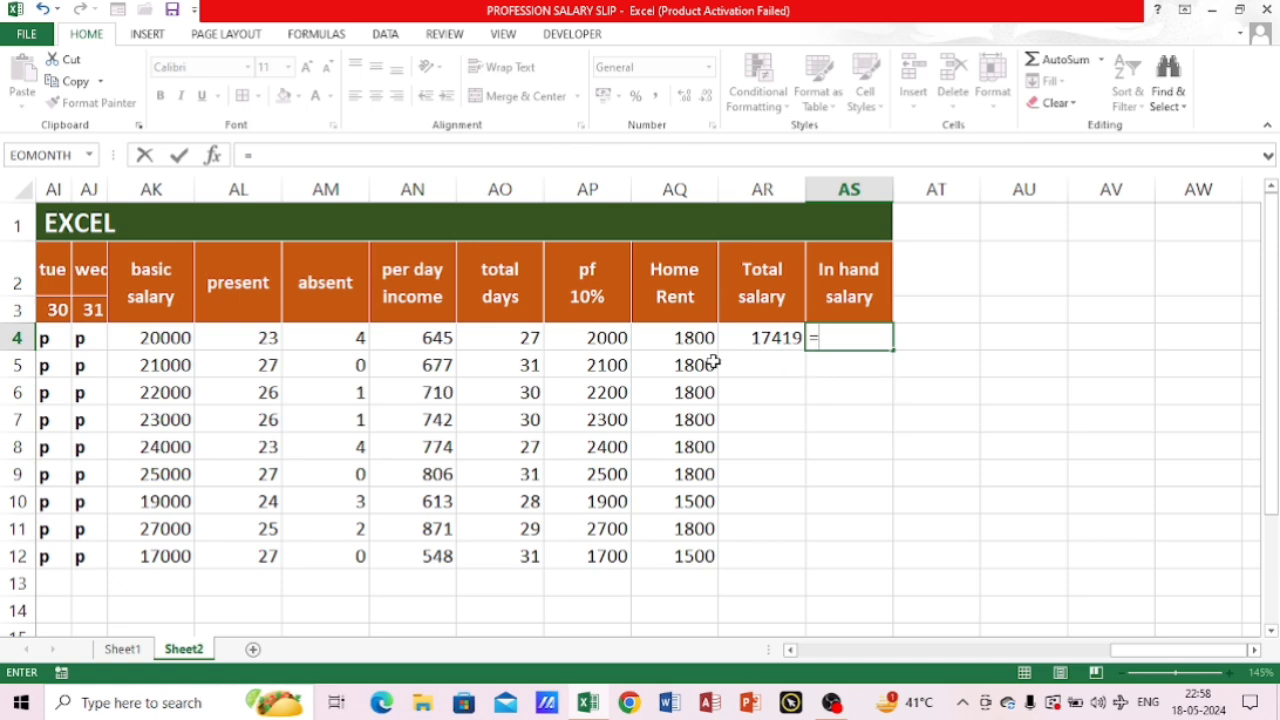
left_click(679, 343)
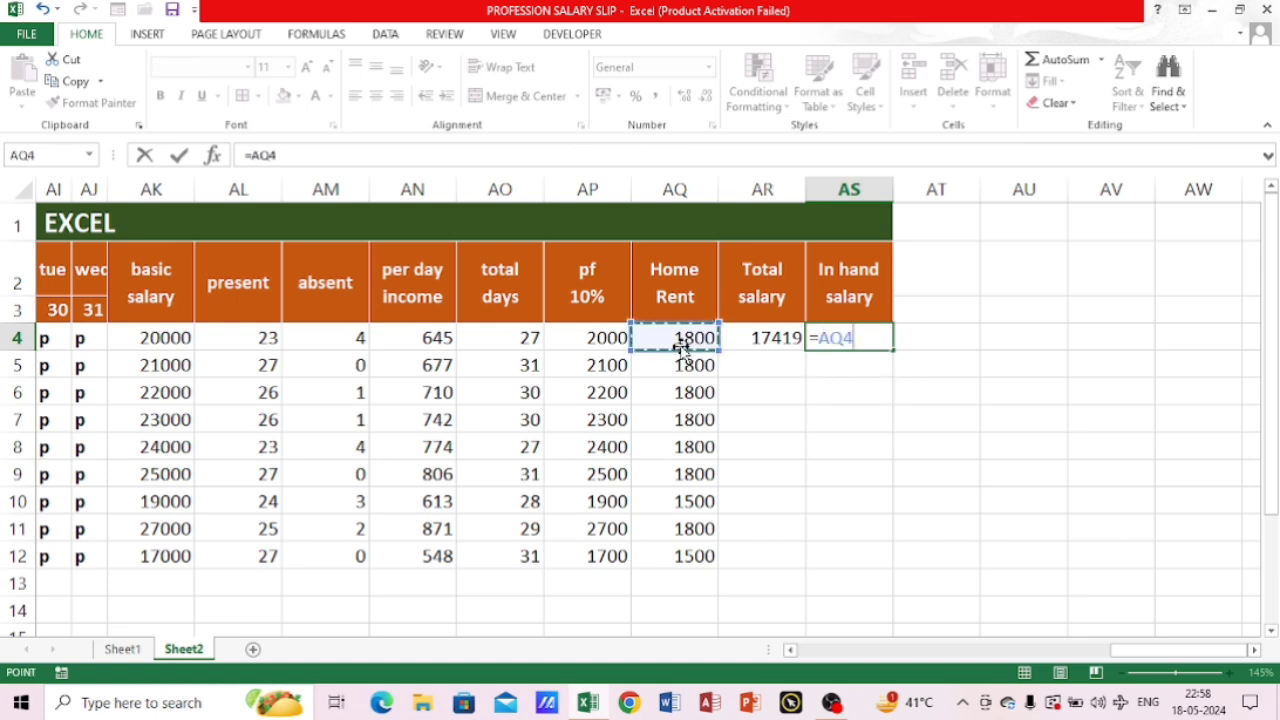
type("*")
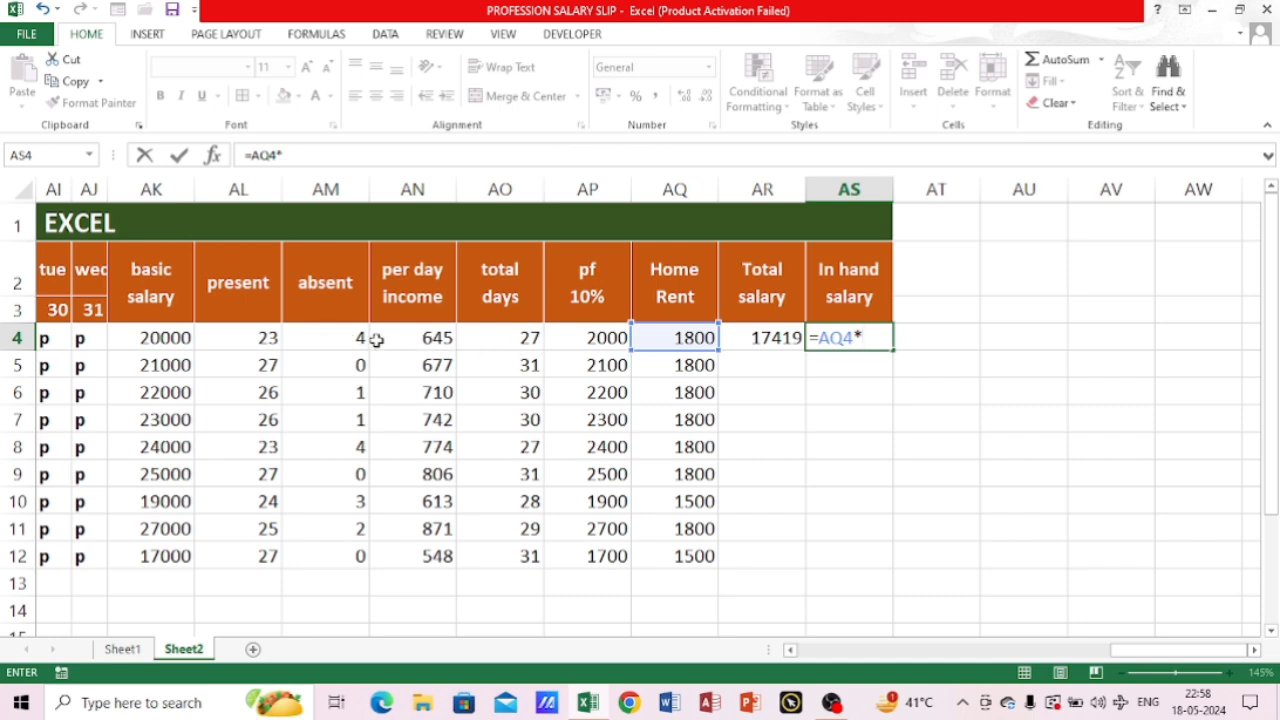
left_click(762, 337)
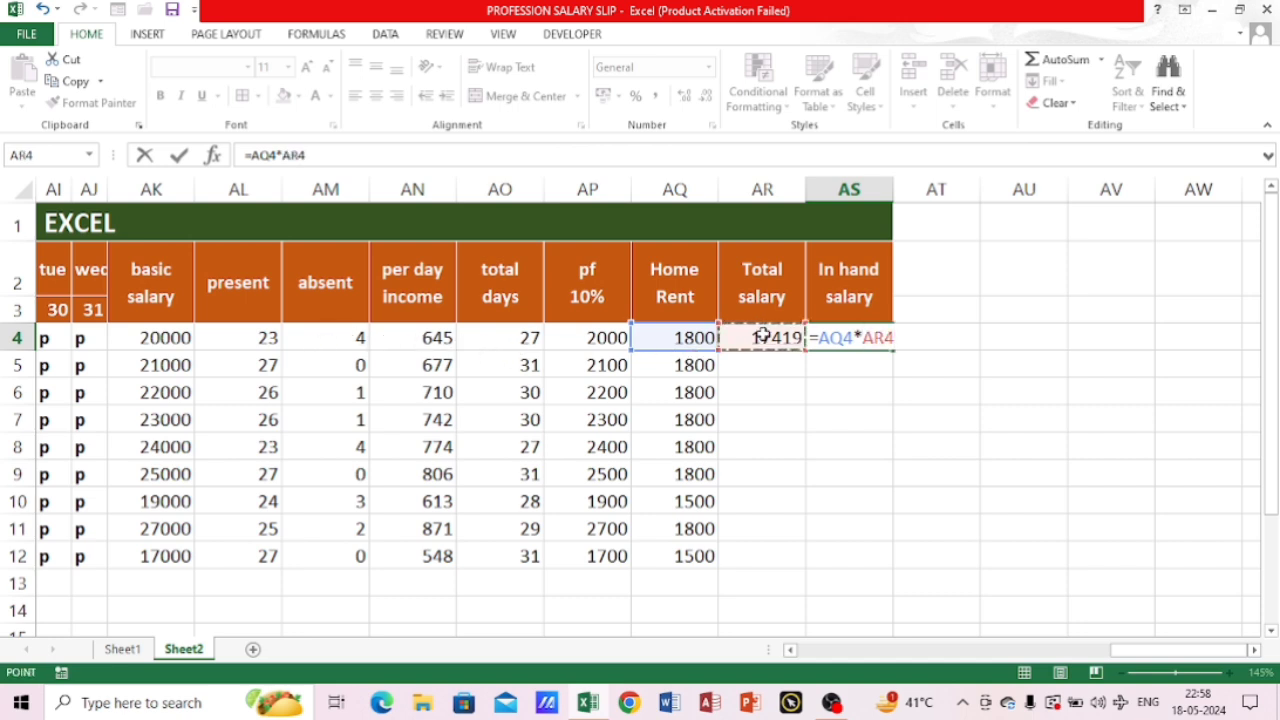
type("-")
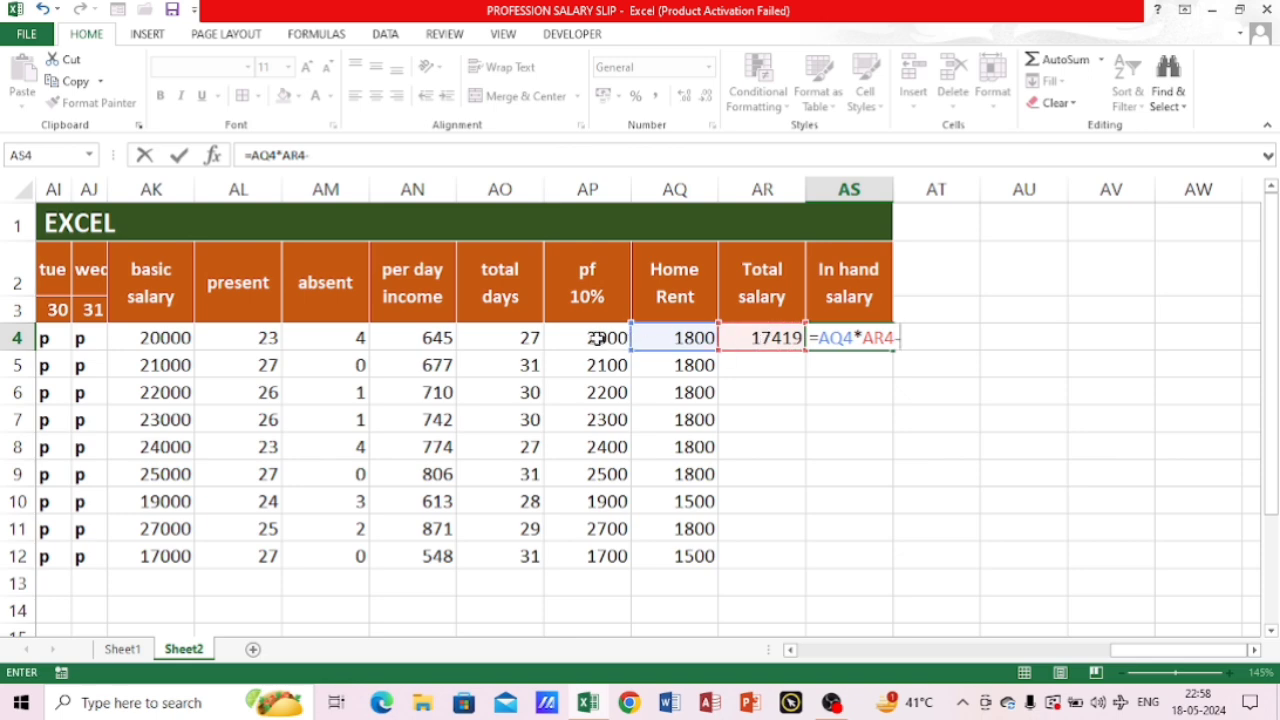
left_click(595, 338)
key("Return")
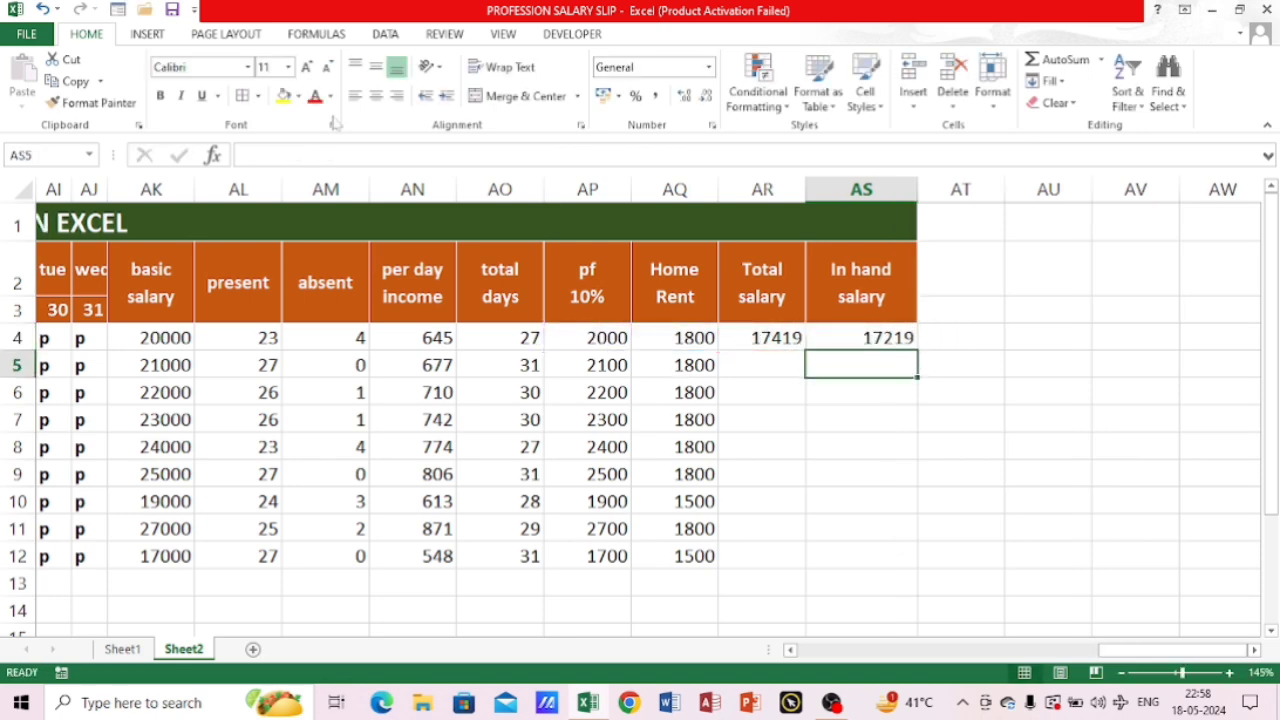
Fill the total salary and in-hand salary formulas from AR4:AS4 down to row 12
left_click(861, 338)
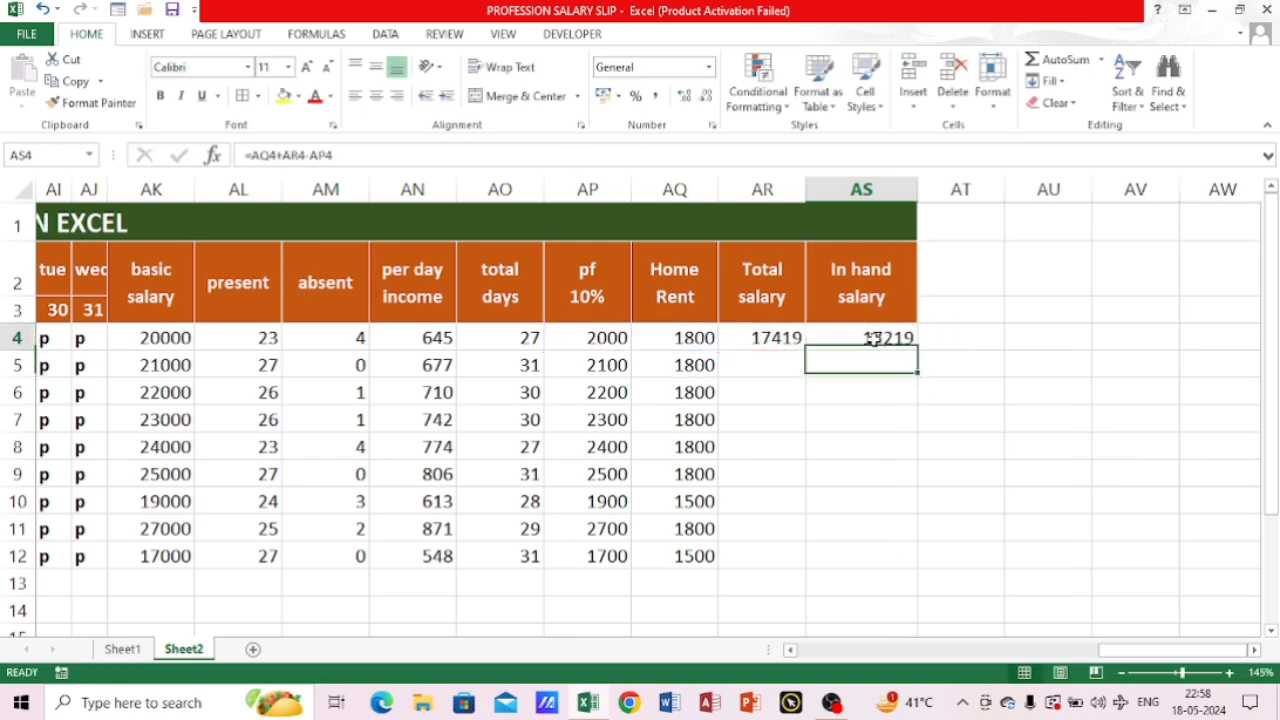
left_click_drag(757, 338, 857, 337)
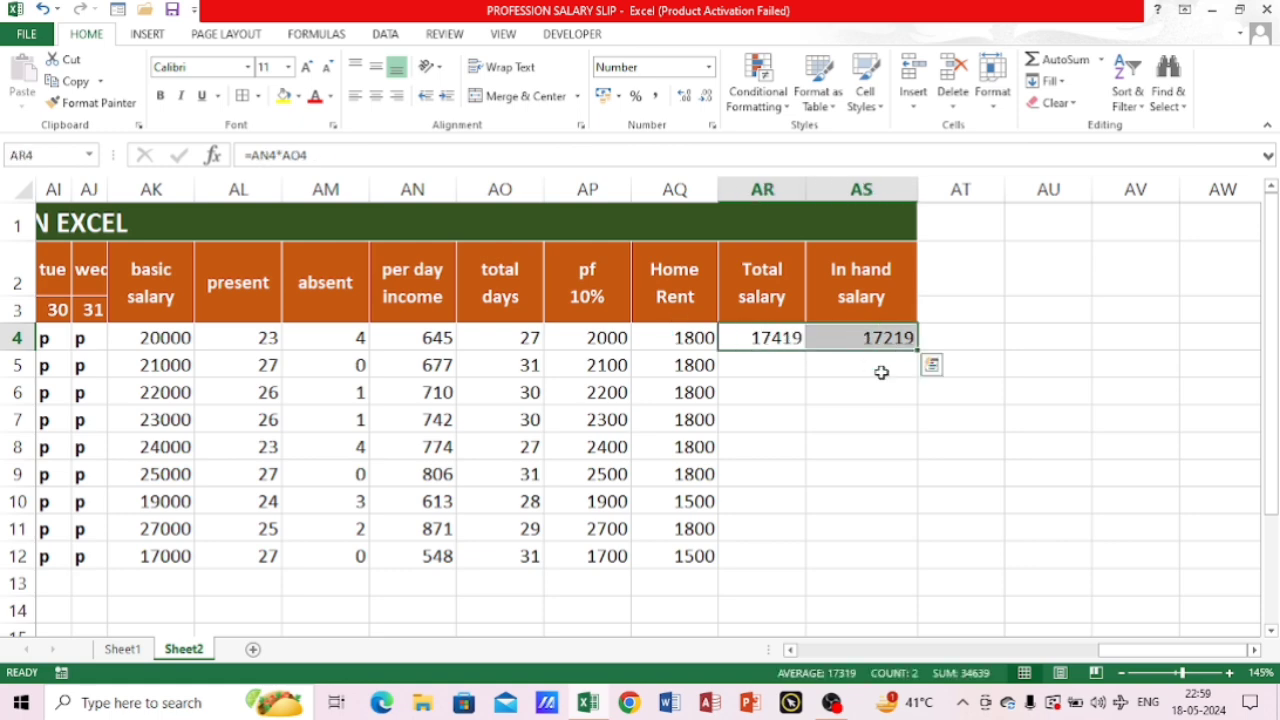
double_click(917, 347)
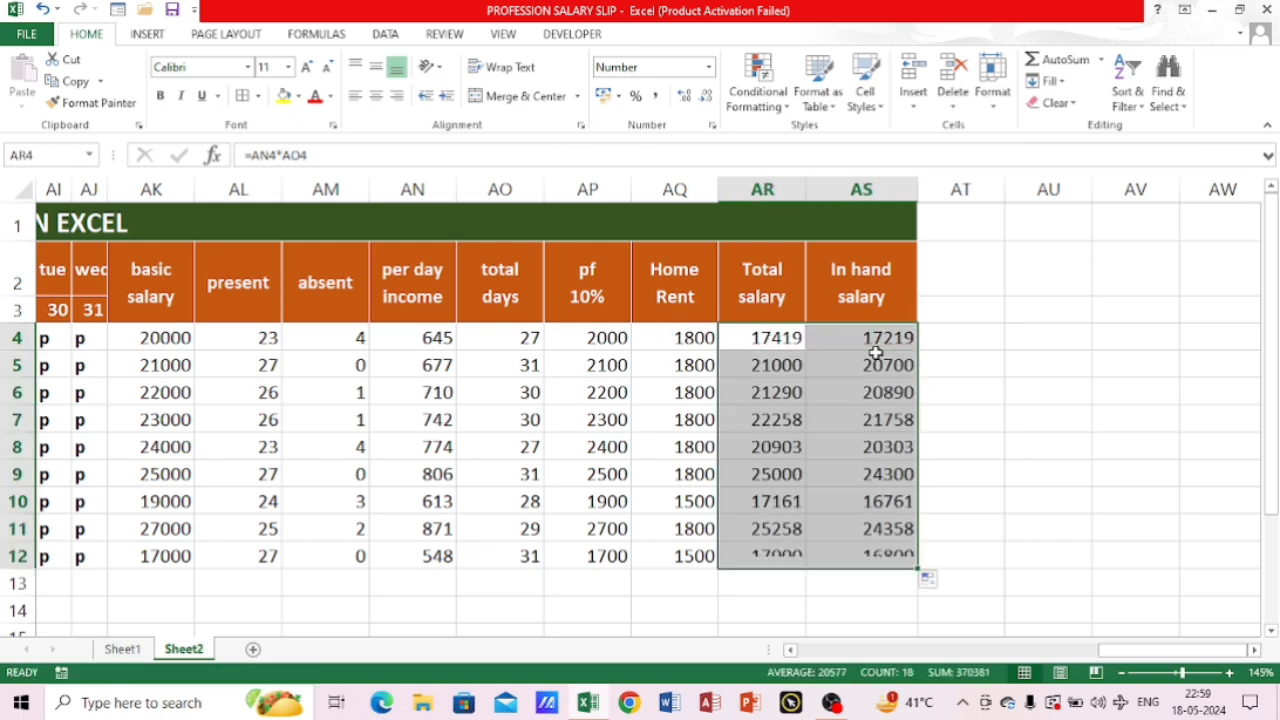
Narrow column E so it just fits the days and date labels
left_click(1019, 478)
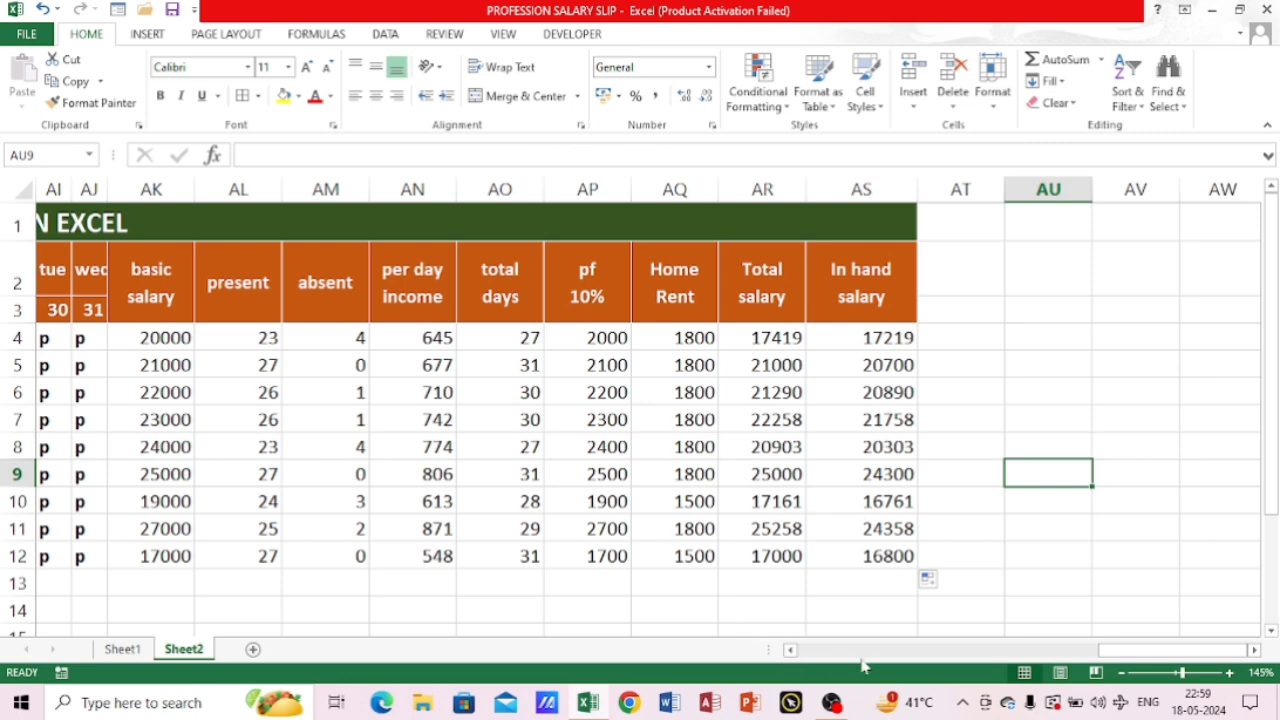
left_click_drag(1103, 660, 785, 663)
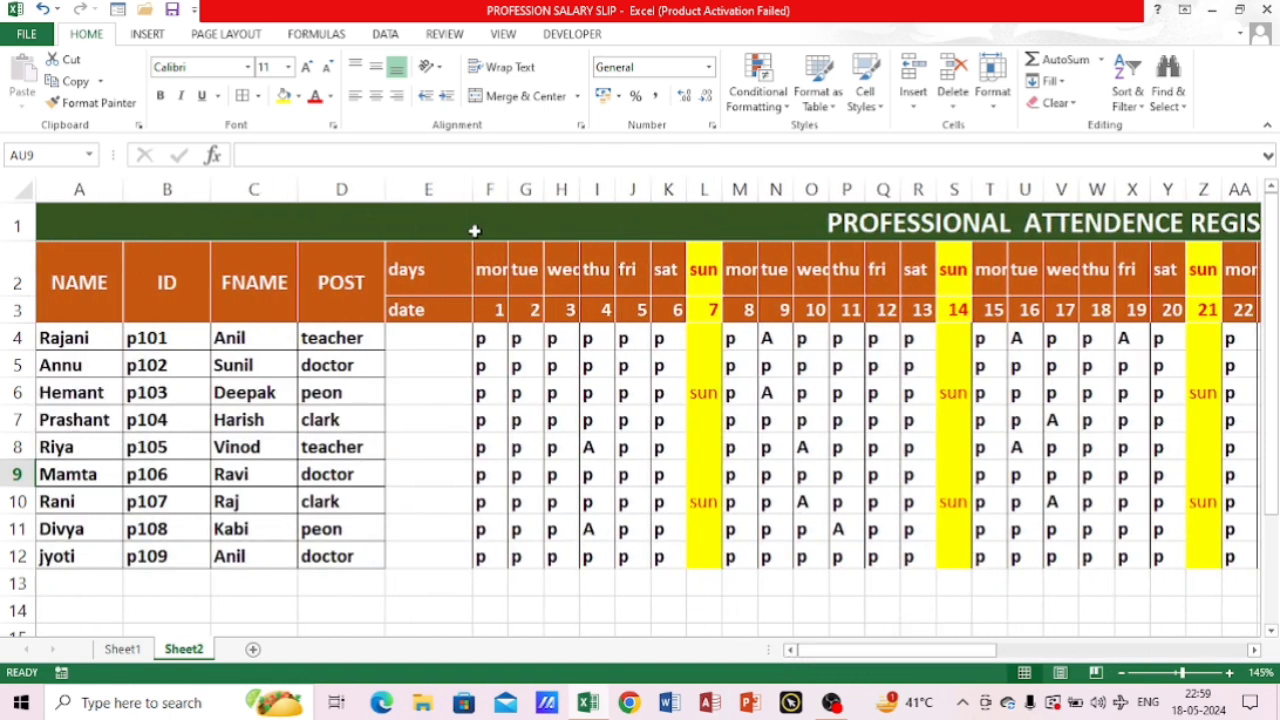
left_click_drag(471, 192, 431, 191)
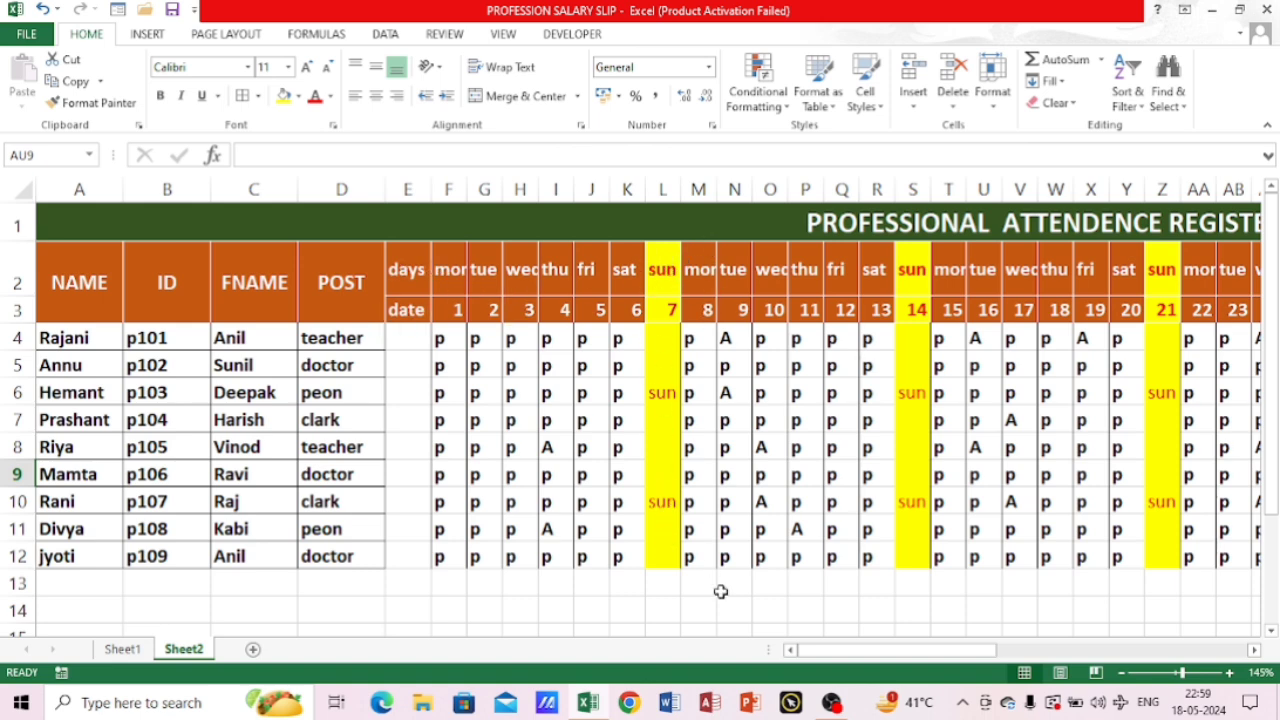
Review the formulas behind the first employee's total days, PF, home rent, total salary and in-hand salary
left_click_drag(822, 650, 1085, 655)
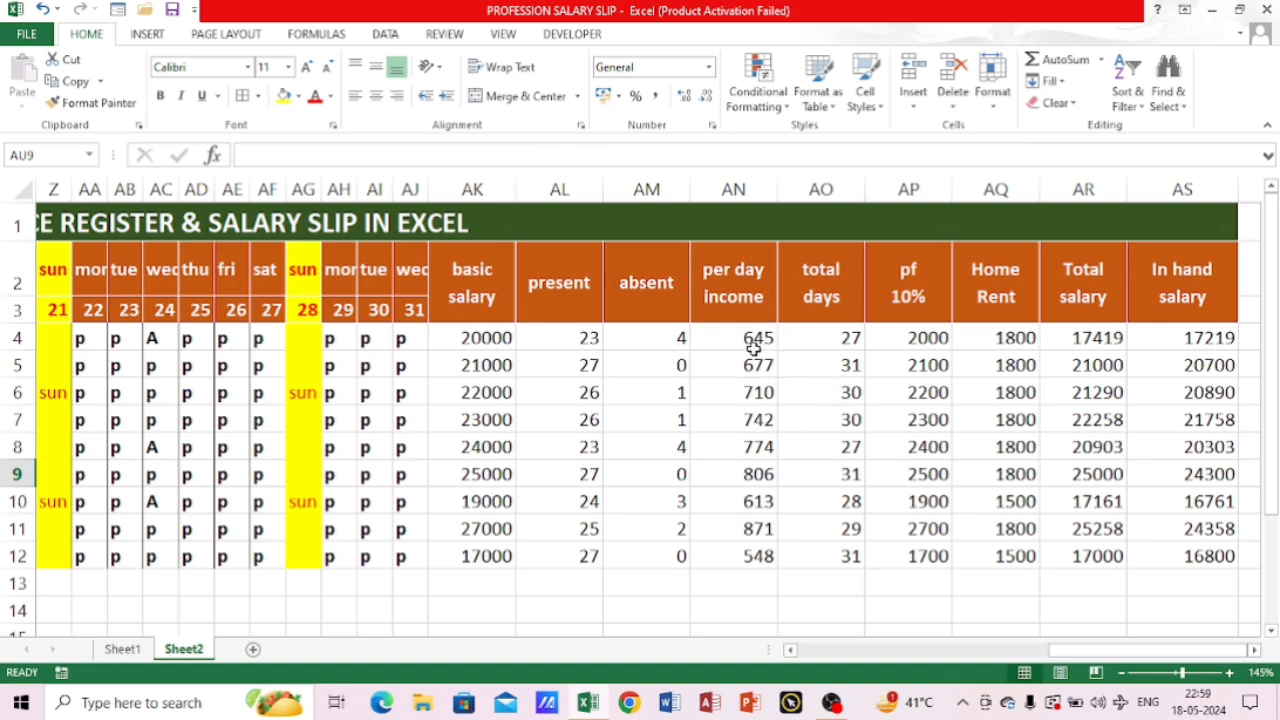
left_click(835, 339)
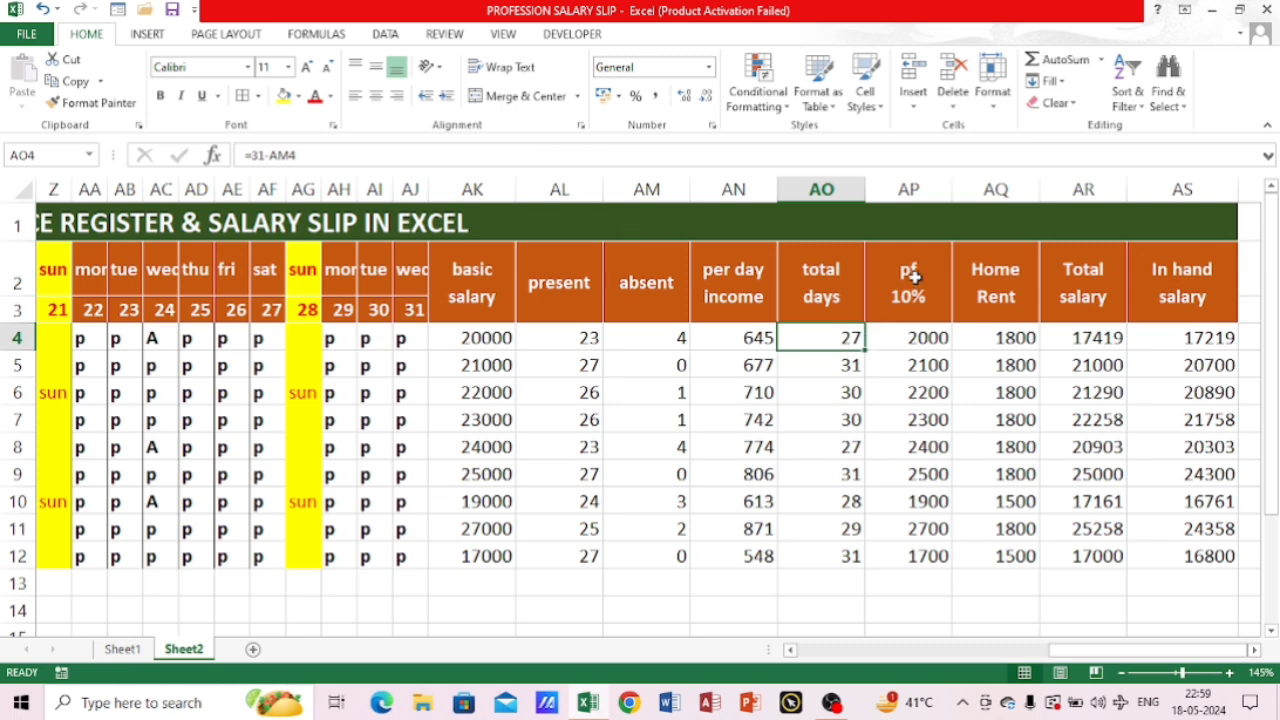
left_click(923, 340)
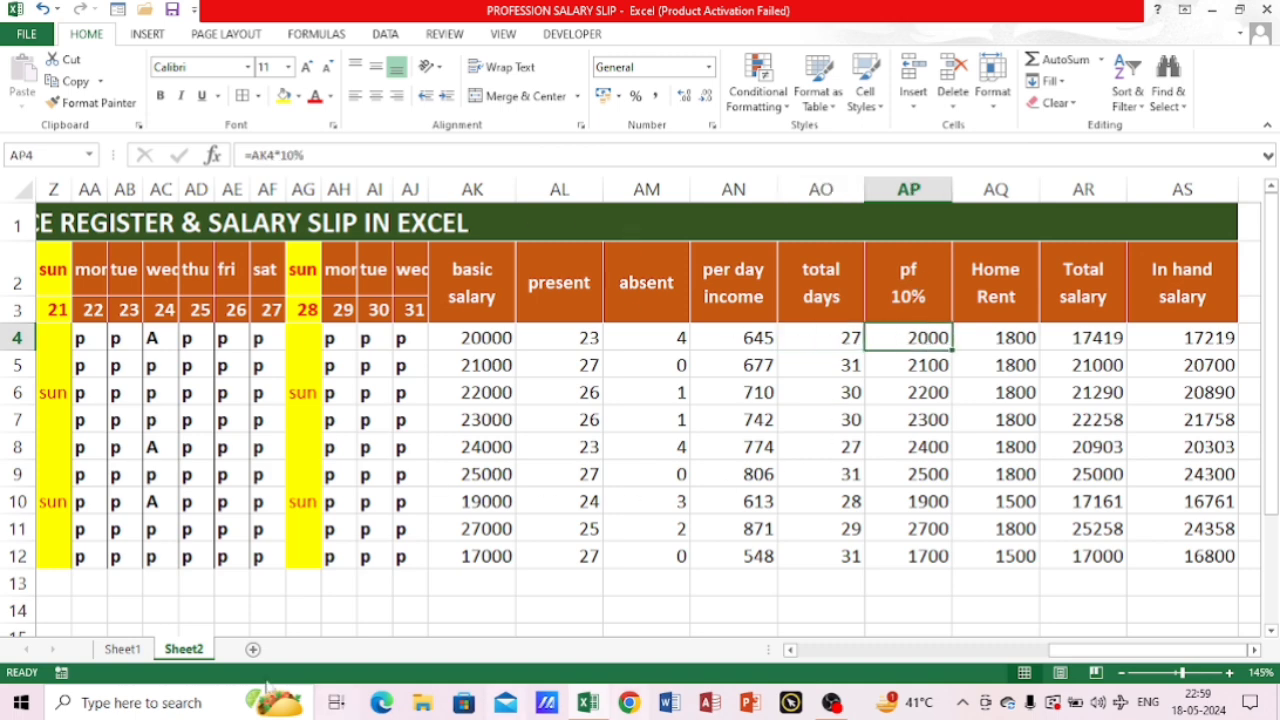
left_click(996, 342)
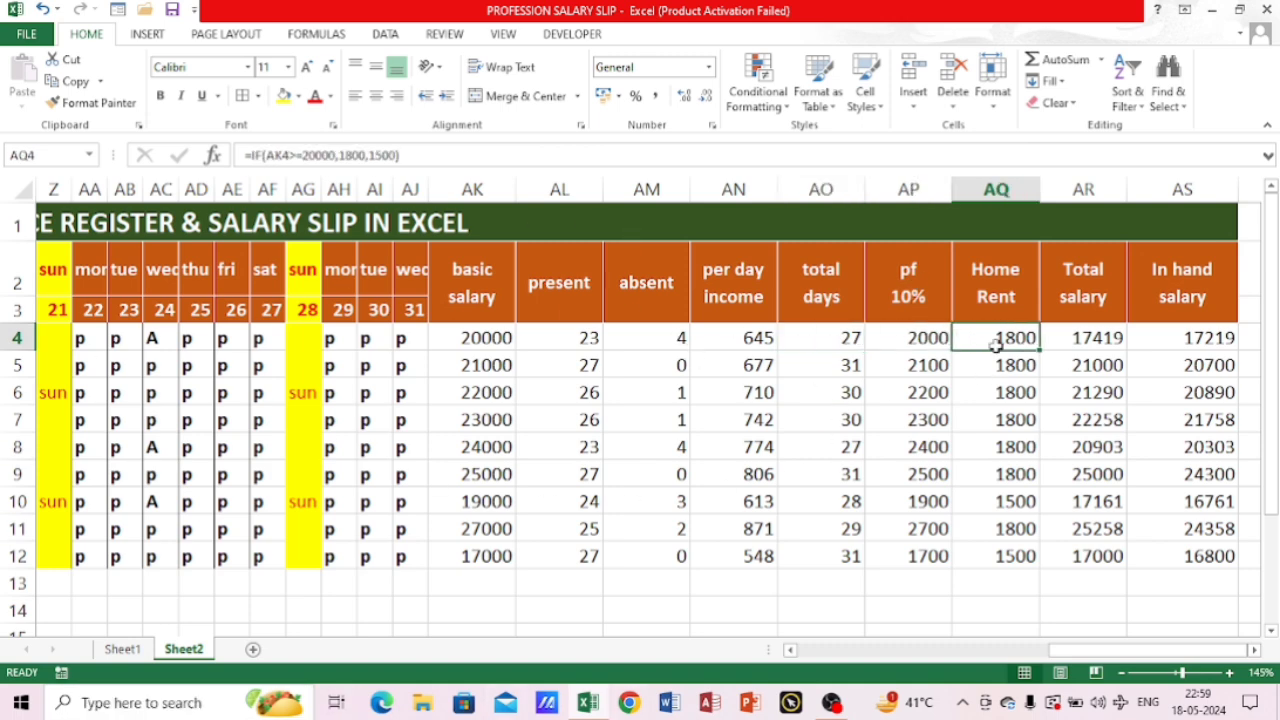
key("Right")
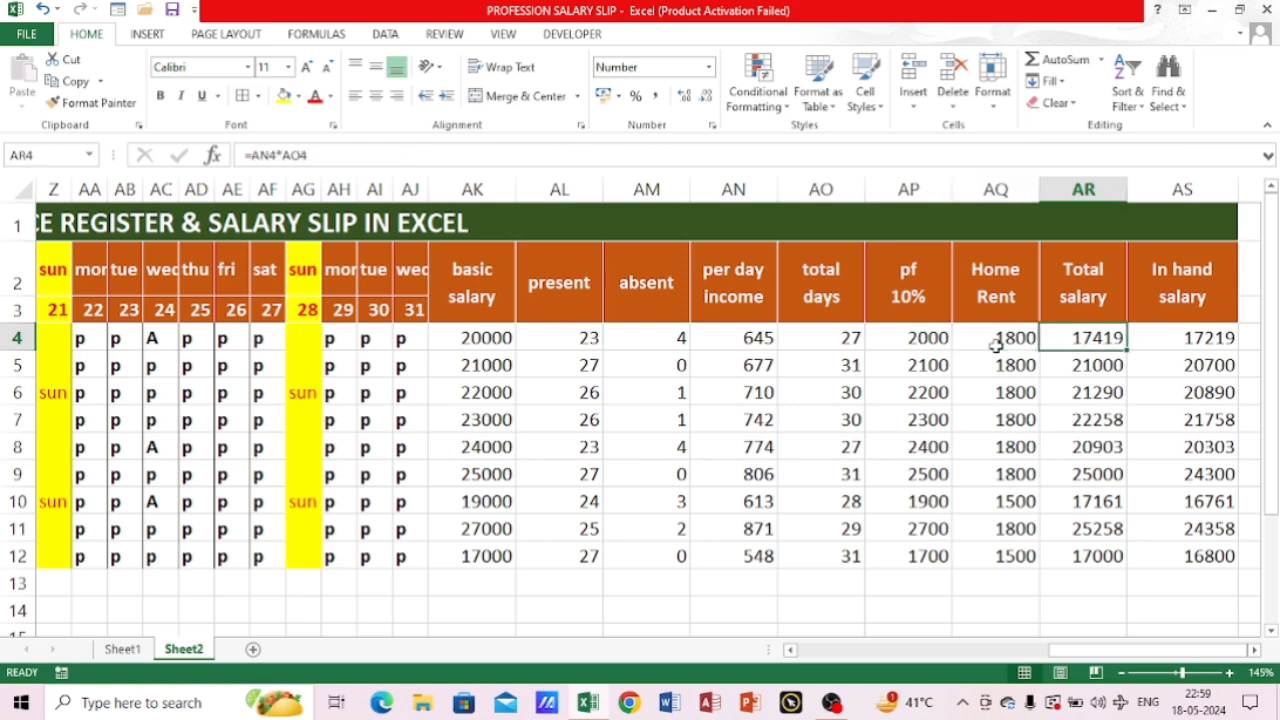
key("Right")
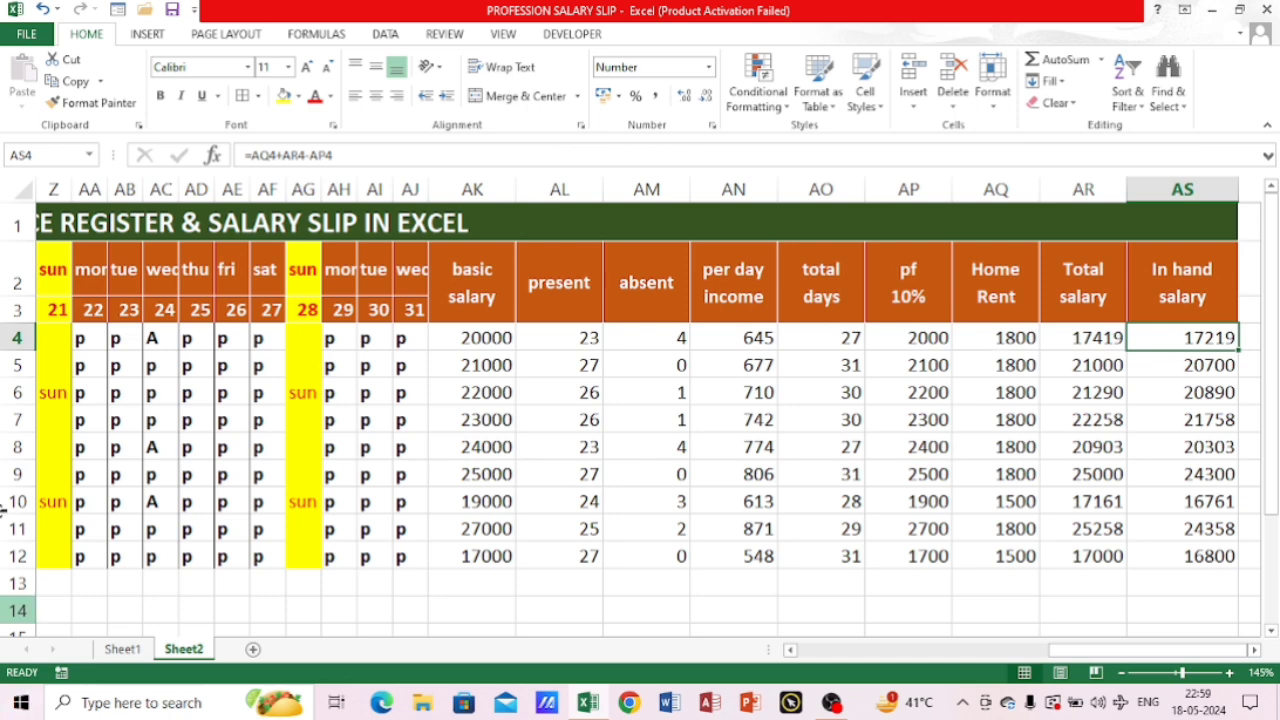
left_click(789, 651)
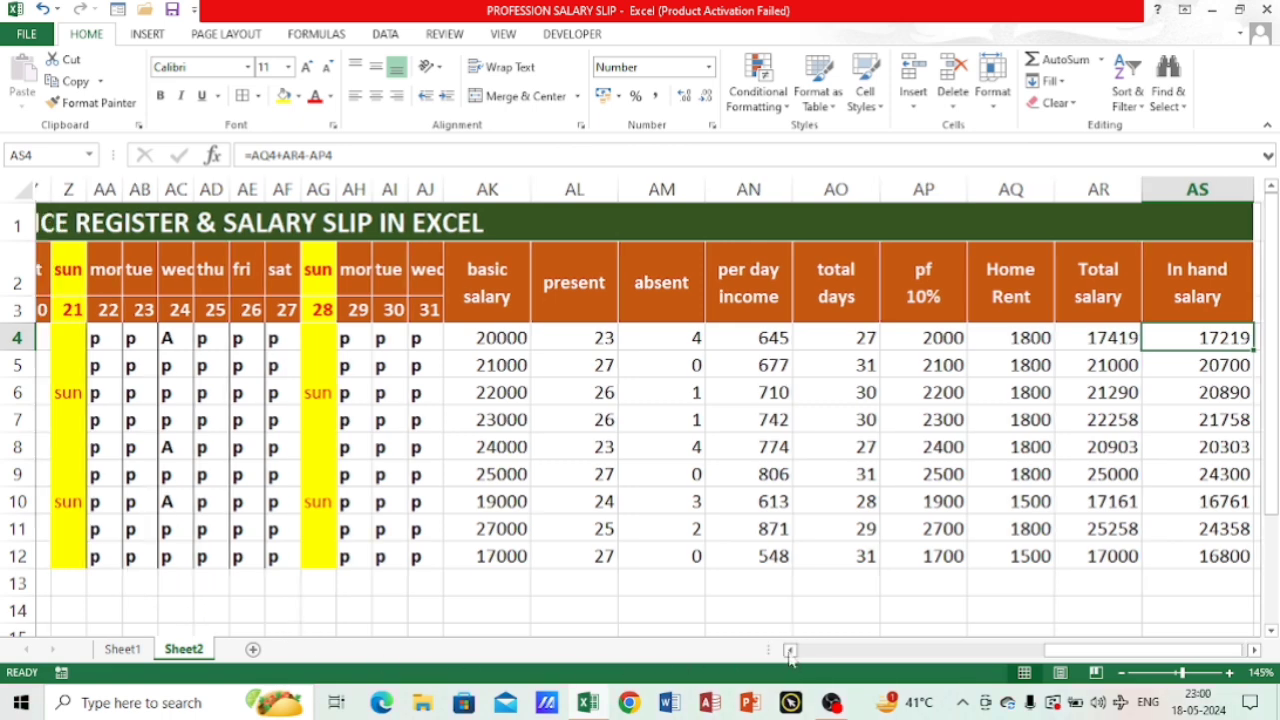